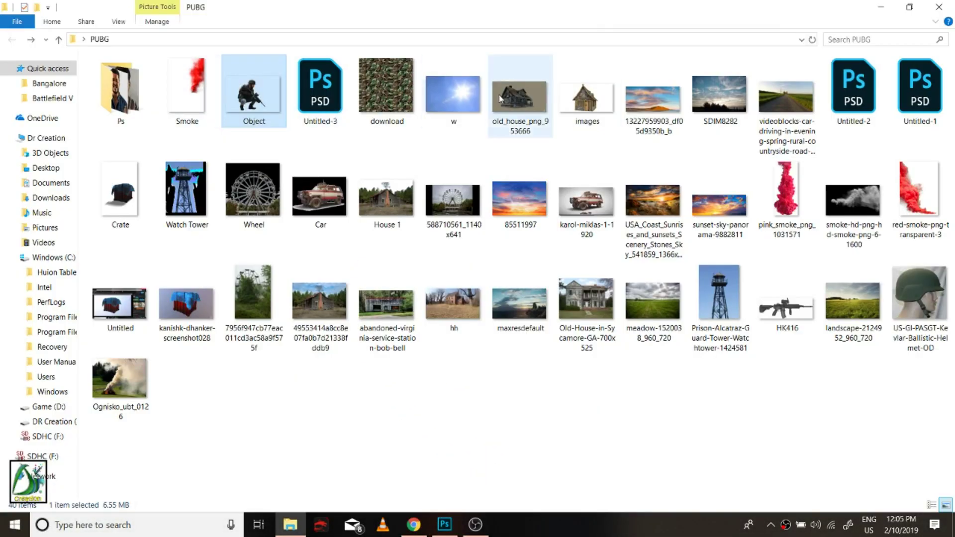
# Bring the crate image into the composite and move its layer behind the soldier.
pyautogui.click(120, 194)
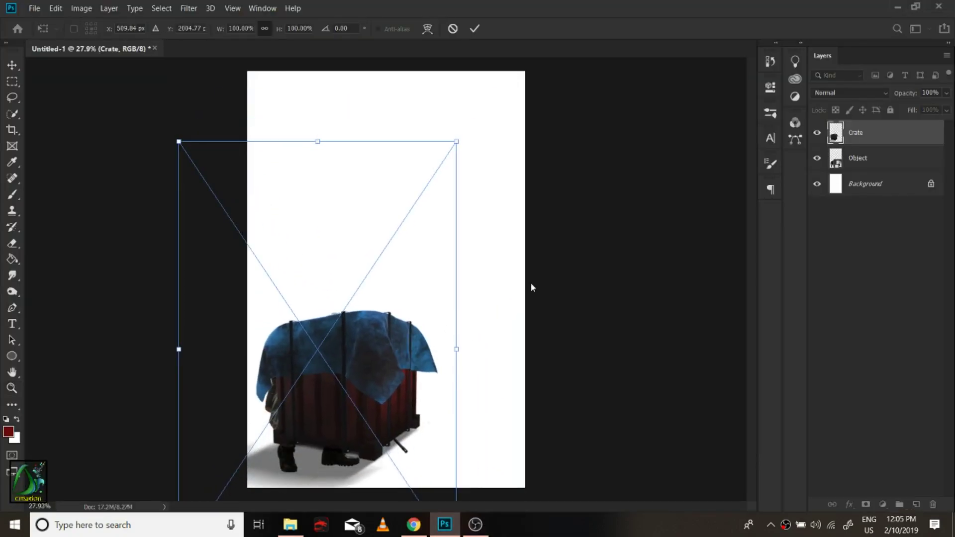
pyautogui.moveTo(890, 175); pyautogui.dragTo(889, 172)
pyautogui.moveTo(368, 285); pyautogui.dragTo(393, 285)
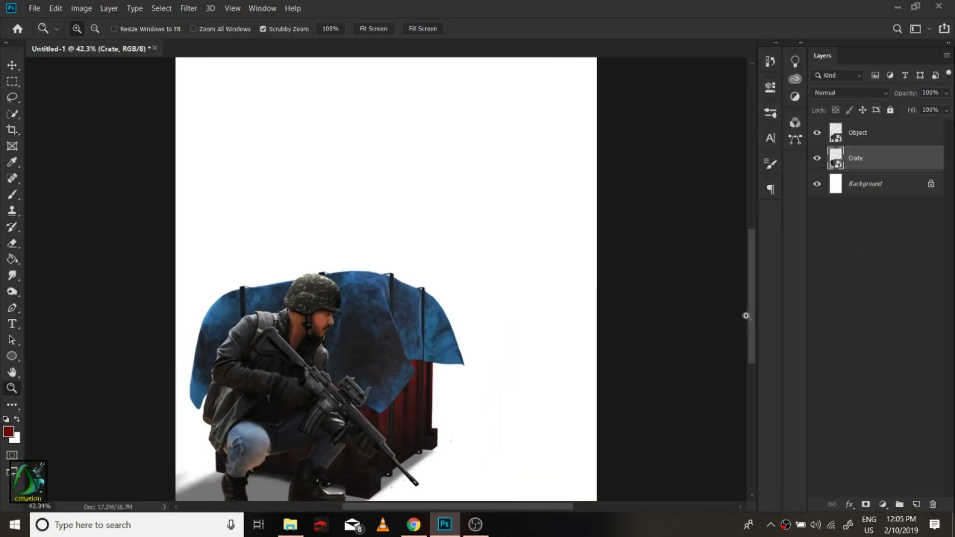
pyautogui.scroll(-3, 745, 316)
# Scale the crate down to about 94% and nudge it slightly left behind the soldier.
pyautogui.press('b')
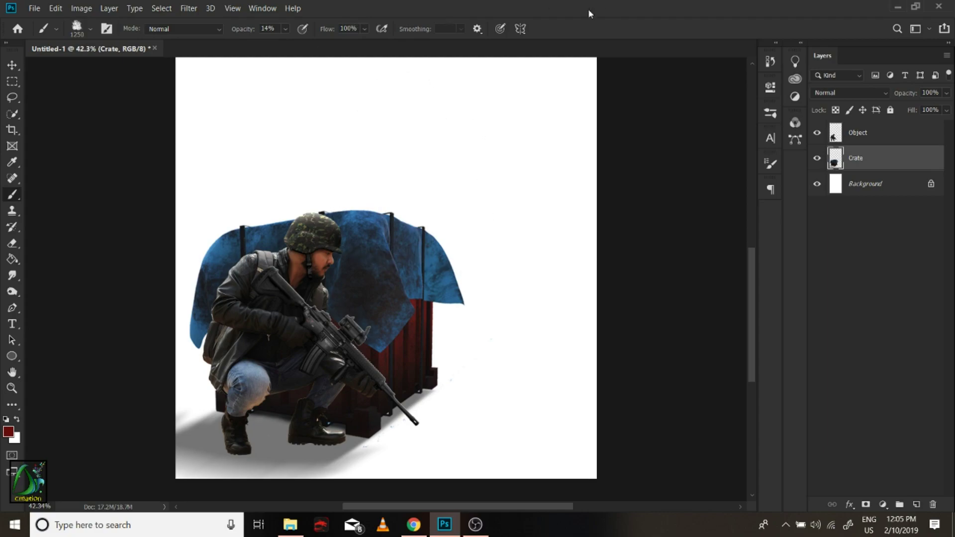
pyautogui.rightClick(378, 220)
pyautogui.press('v')
pyautogui.scroll(-1, 435, 208)
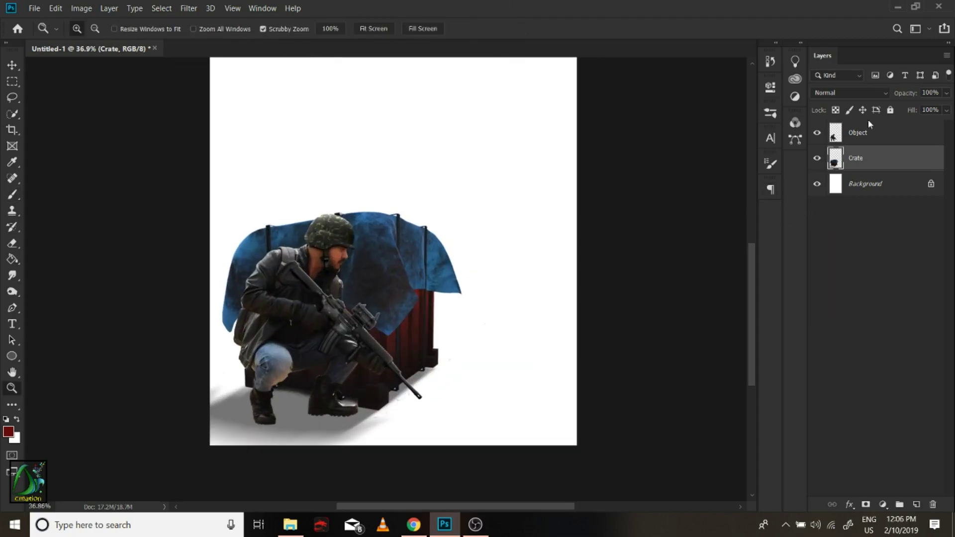
pyautogui.hotkey('ctrl', 't')
pyautogui.moveTo(490, 209); pyautogui.dragTo(466, 222)
pyautogui.moveTo(385, 258)
pyautogui.mouseDown()
pyautogui.moveTo(424, 267)
pyautogui.moveTo(407, 268)
pyautogui.mouseUp()
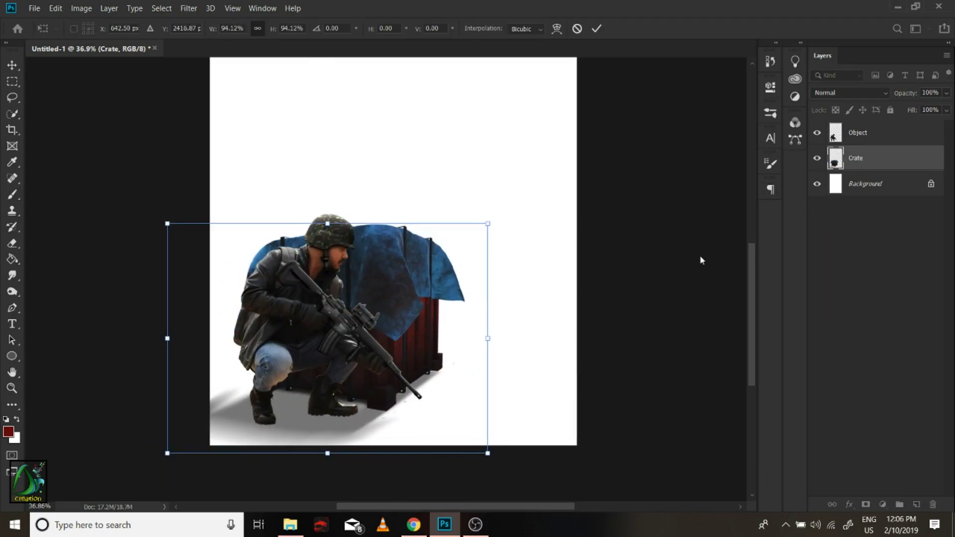
pyautogui.press('Return')
pyautogui.press('z')
pyautogui.moveTo(699, 260); pyautogui.dragTo(424, 300)
pyautogui.hotkey('alt', 'Tab')
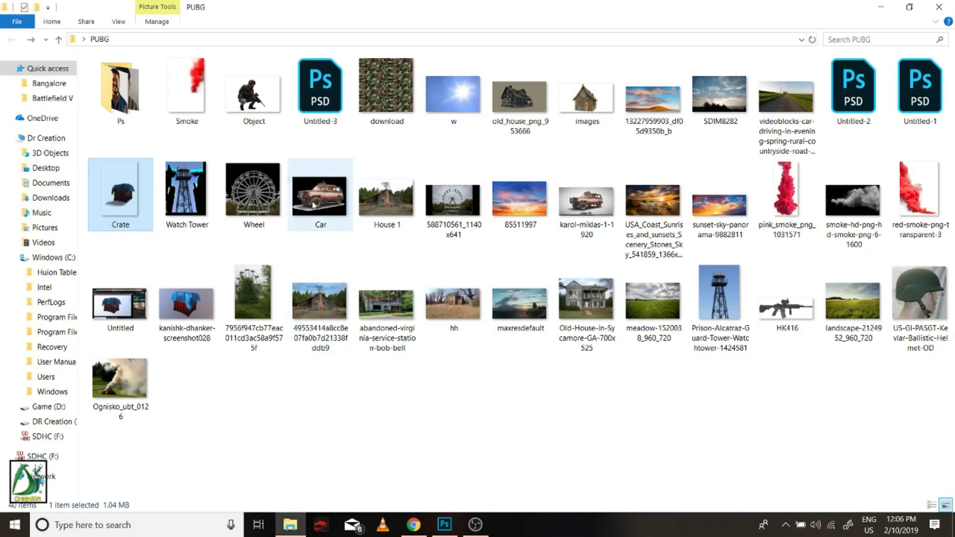
# Bring the Car image in and place its layer below the crate.
pyautogui.moveTo(320, 159)
pyautogui.mouseDown()
pyautogui.moveTo(454, 277)
pyautogui.moveTo(449, 264)
pyautogui.mouseUp()
pyautogui.press('Return')
pyautogui.hotkey('ctrl', '[')
pyautogui.press('z')
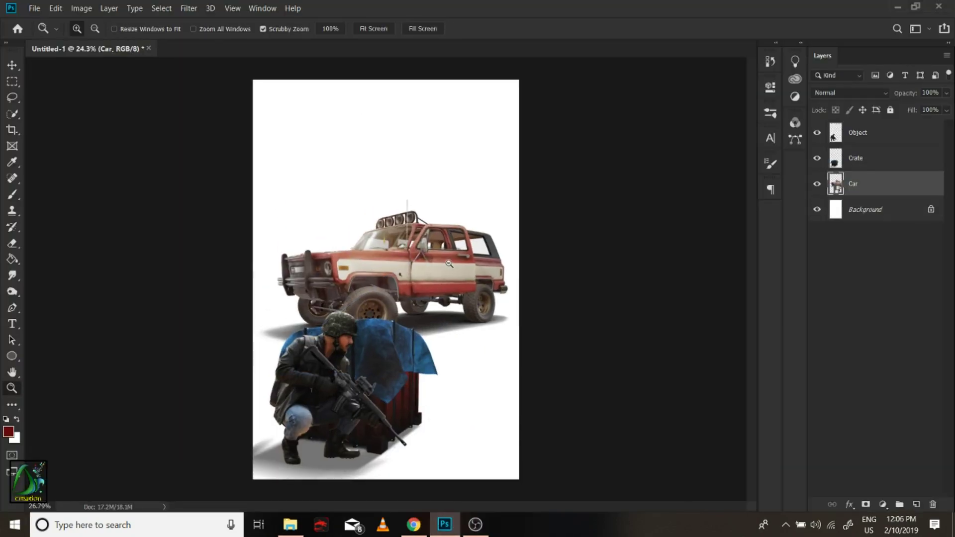
pyautogui.press('v')
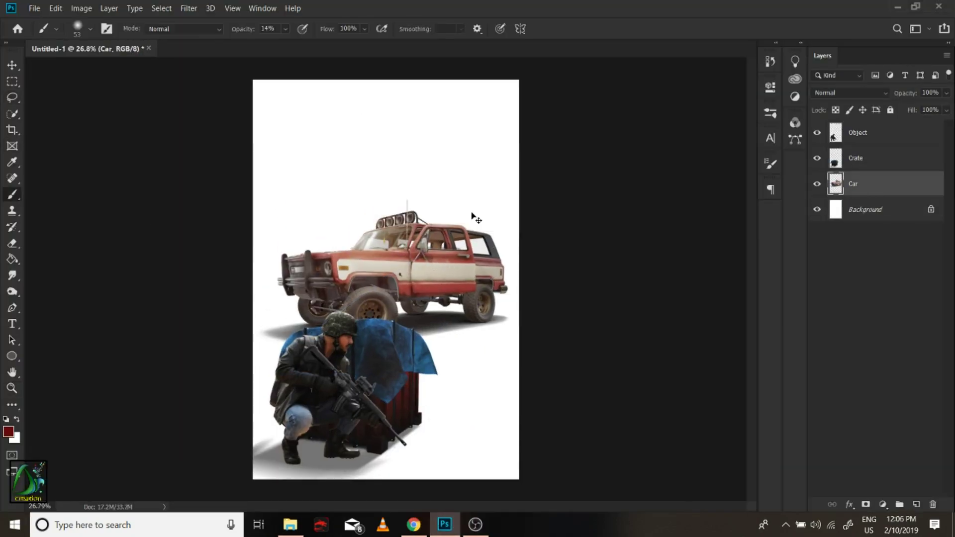
# Flip the pickup horizontally, scale it down and position it at the scene's right edge.
pyautogui.hotkey('ctrl', 't')
pyautogui.rightClick(437, 253)
pyautogui.click(477, 398)
pyautogui.moveTo(422, 298); pyautogui.dragTo(507, 388)
pyautogui.moveTo(597, 465); pyautogui.dragTo(614, 473)
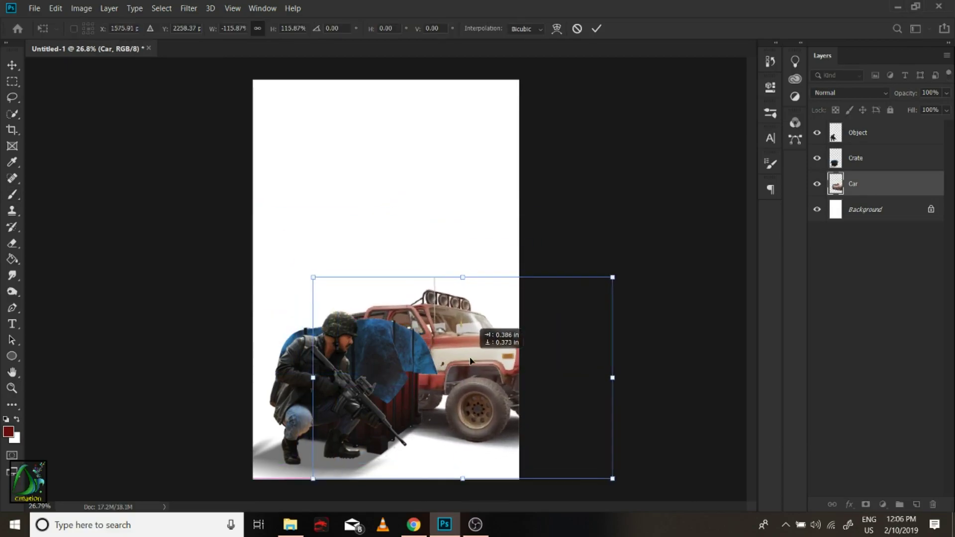
pyautogui.moveTo(462, 355)
pyautogui.mouseDown()
pyautogui.moveTo(486, 350)
pyautogui.moveTo(428, 353)
pyautogui.mouseUp()
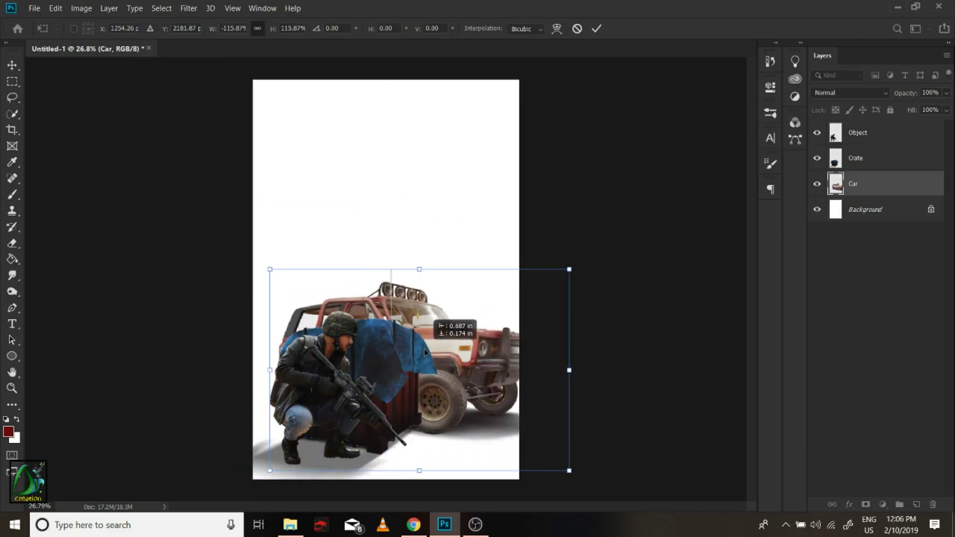
pyautogui.moveTo(569, 270); pyautogui.dragTo(489, 324)
pyautogui.moveTo(414, 387)
pyautogui.mouseDown()
pyautogui.moveTo(565, 374)
pyautogui.moveTo(551, 341)
pyautogui.mouseUp()
pyautogui.press('Return')
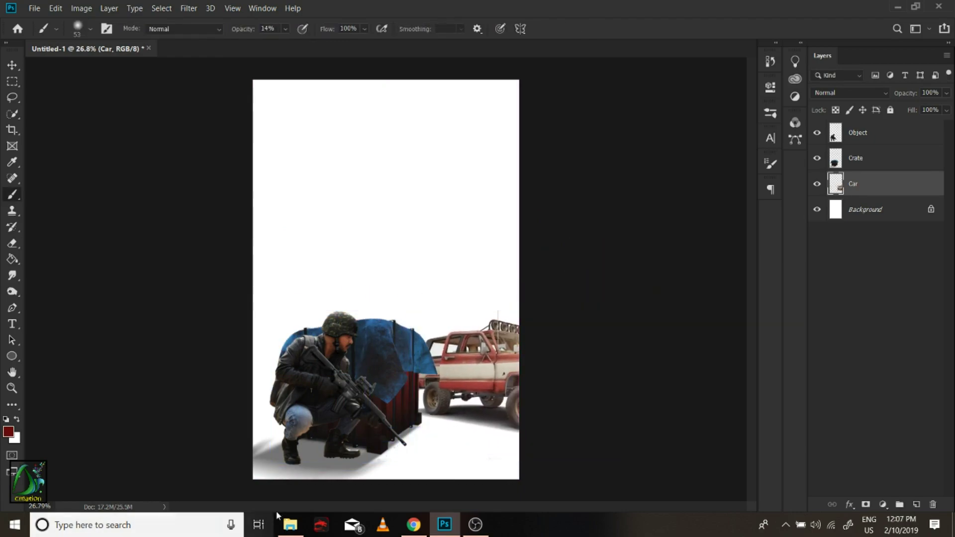
pyautogui.click(290, 525)
# Bring in the country-road photo, mirror it and scale it over the lower canvas.
pyautogui.moveTo(786, 104); pyautogui.dragTo(449, 268)
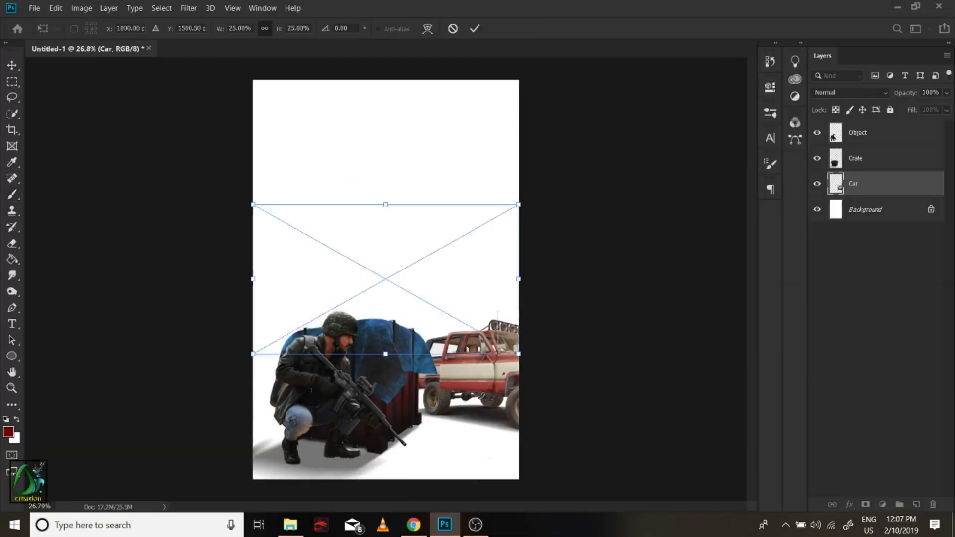
pyautogui.rightClick(449, 269)
pyautogui.click(494, 409)
pyautogui.moveTo(519, 349); pyautogui.dragTo(601, 486)
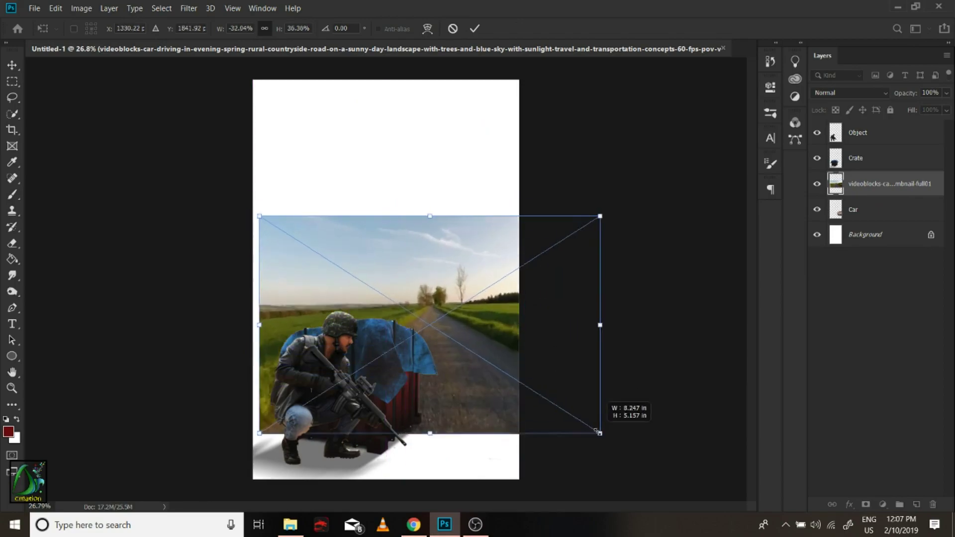
pyautogui.moveTo(552, 348)
pyautogui.mouseDown()
pyautogui.moveTo(523, 320)
pyautogui.moveTo(532, 342)
pyautogui.mouseUp()
pyautogui.moveTo(234, 209); pyautogui.dragTo(154, 156)
pyautogui.moveTo(556, 341); pyautogui.dragTo(576, 343)
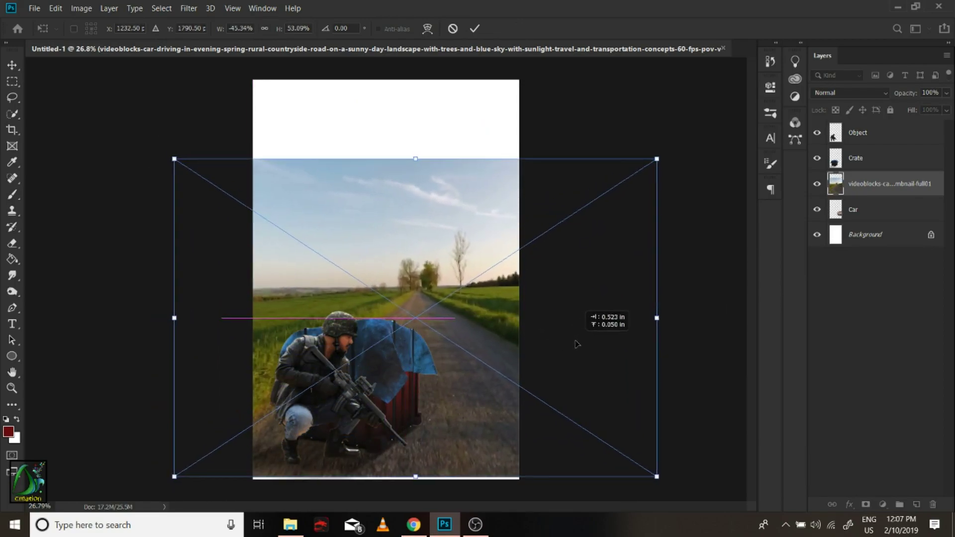
pyautogui.moveTo(417, 158); pyautogui.dragTo(418, 217)
pyautogui.press('Return')
# Move the road layer below Car, rasterize it and lower its top edge.
pyautogui.press('b')
pyautogui.hotkey('ctrl', '[')
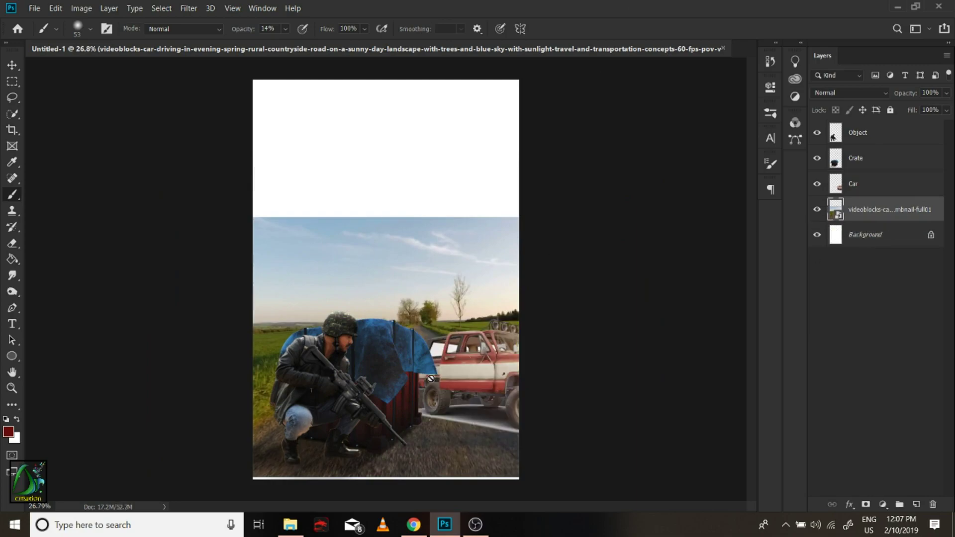
pyautogui.click(468, 229)
pyautogui.press('Return')
pyautogui.hotkey('ctrl', 't')
pyautogui.moveTo(414, 217); pyautogui.dragTo(414, 272)
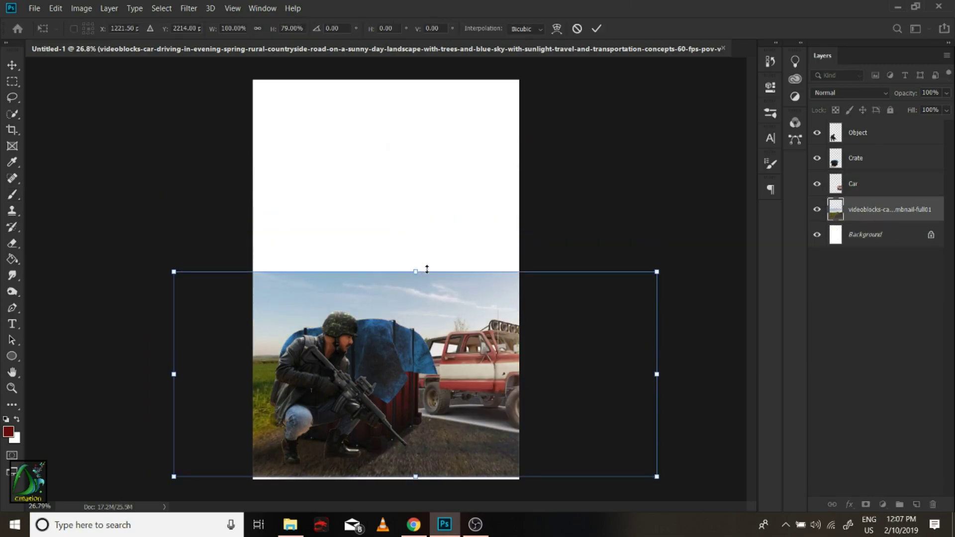
pyautogui.press('Return')
# Enlarge the pickup slightly and reposition it against the road backdrop.
pyautogui.press('z')
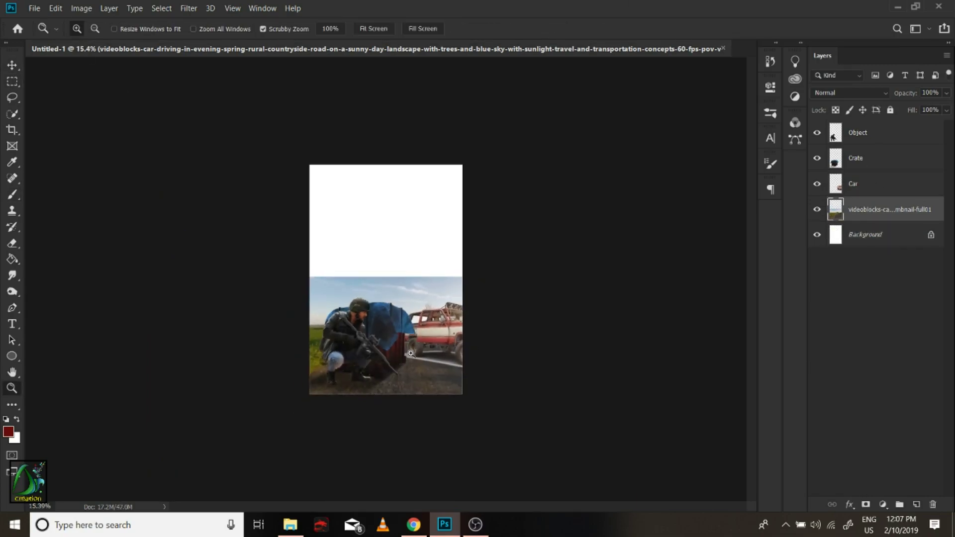
pyautogui.moveTo(418, 319); pyautogui.dragTo(446, 317)
pyautogui.scroll(1, 447, 317)
pyautogui.hotkey('alt', ']')
pyautogui.hotkey('ctrl', 't')
pyautogui.moveTo(492, 284)
pyautogui.mouseDown()
pyautogui.moveTo(516, 275)
pyautogui.moveTo(378, 283)
pyautogui.mouseUp()
pyautogui.press('Return')
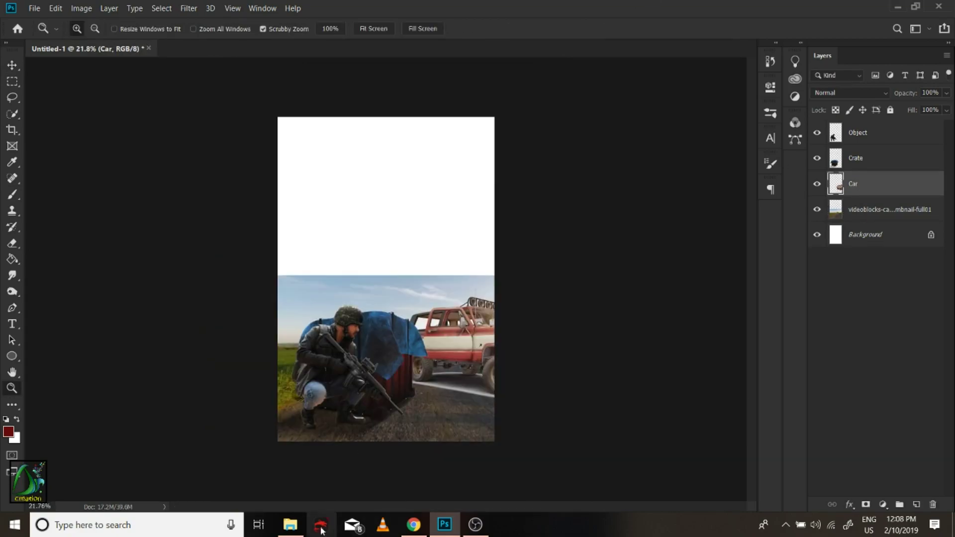
pyautogui.hotkey('alt', 'Tab')
# Bring in the maxresdefault sunset sky, enlarge it and place its layer behind the car.
pyautogui.moveTo(519, 304); pyautogui.dragTo(386, 298)
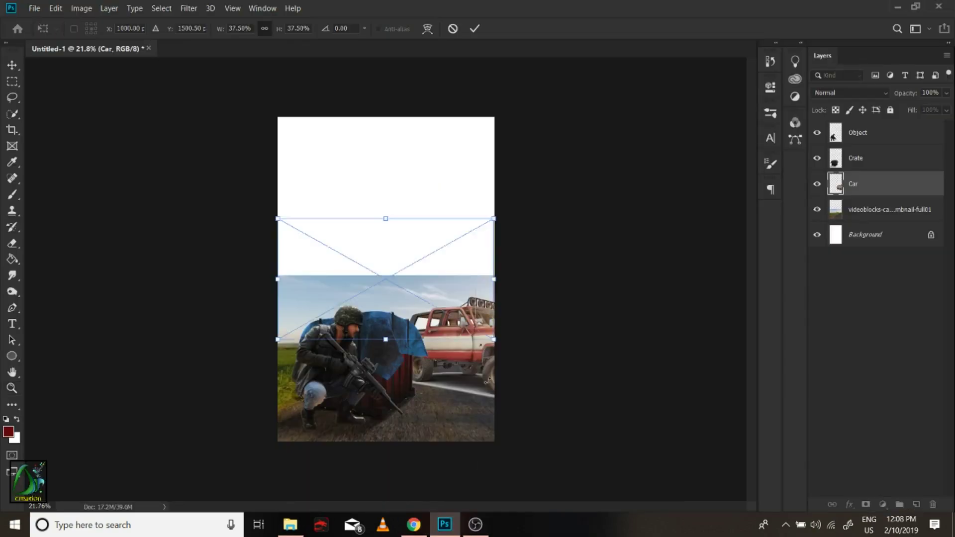
pyautogui.moveTo(495, 341); pyautogui.dragTo(715, 484)
pyautogui.moveTo(498, 323); pyautogui.dragTo(440, 211)
pyautogui.rightClick(490, 277)
pyautogui.press('Escape')
pyautogui.moveTo(552, 229); pyautogui.dragTo(535, 230)
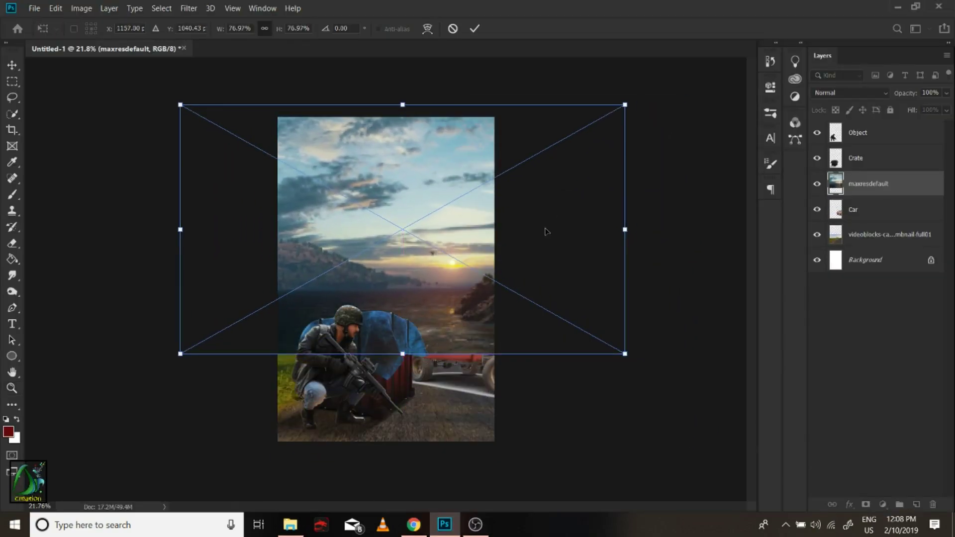
pyautogui.press('Return')
pyautogui.press('z')
pyautogui.moveTo(879, 180)
pyautogui.mouseDown()
pyautogui.moveTo(878, 222)
pyautogui.moveTo(837, 242)
pyautogui.mouseUp()
# Fade out the road photo's upper part with a full-strength brush.
pyautogui.press('b')
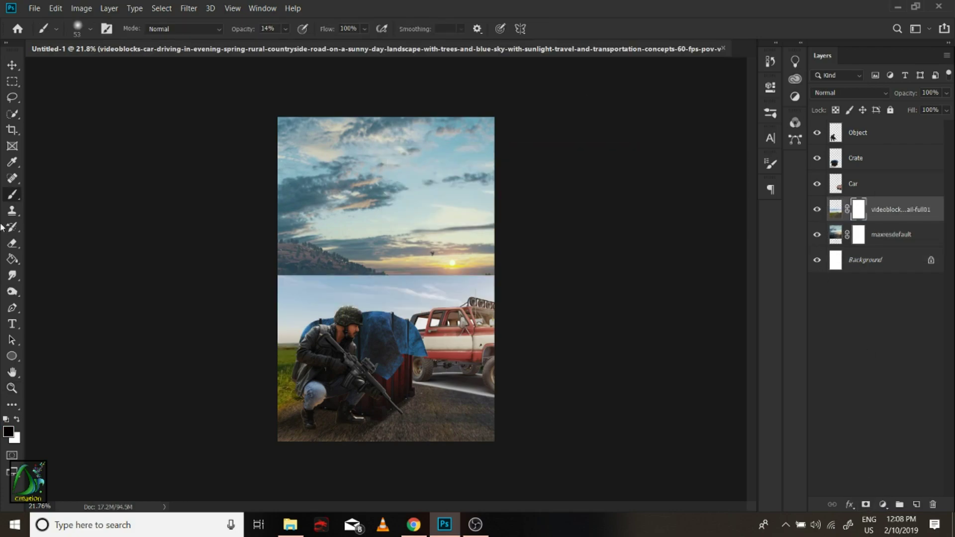
pyautogui.rightClick(443, 209)
pyautogui.press('Return')
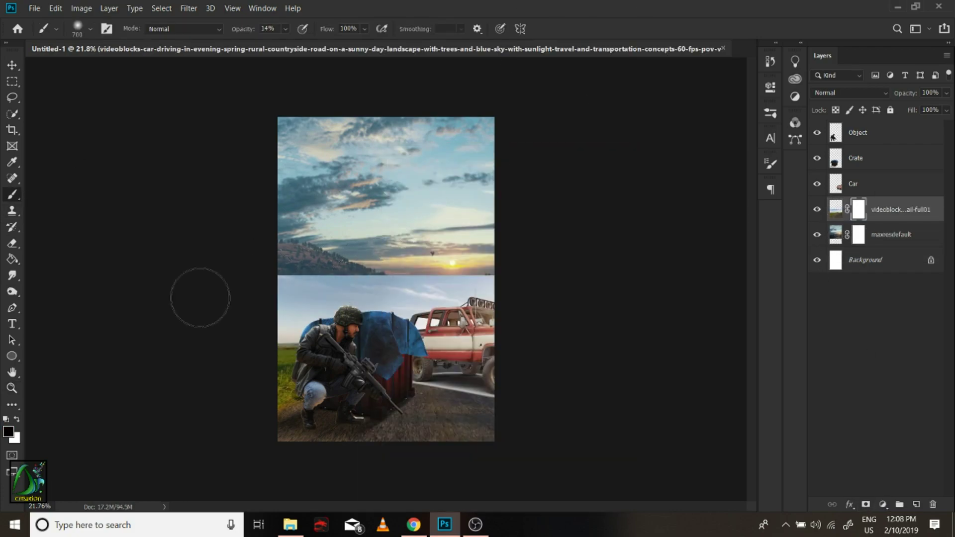
pyautogui.moveTo(378, 293)
pyautogui.mouseDown()
pyautogui.moveTo(318, 279)
pyautogui.moveTo(493, 260)
pyautogui.mouseUp()
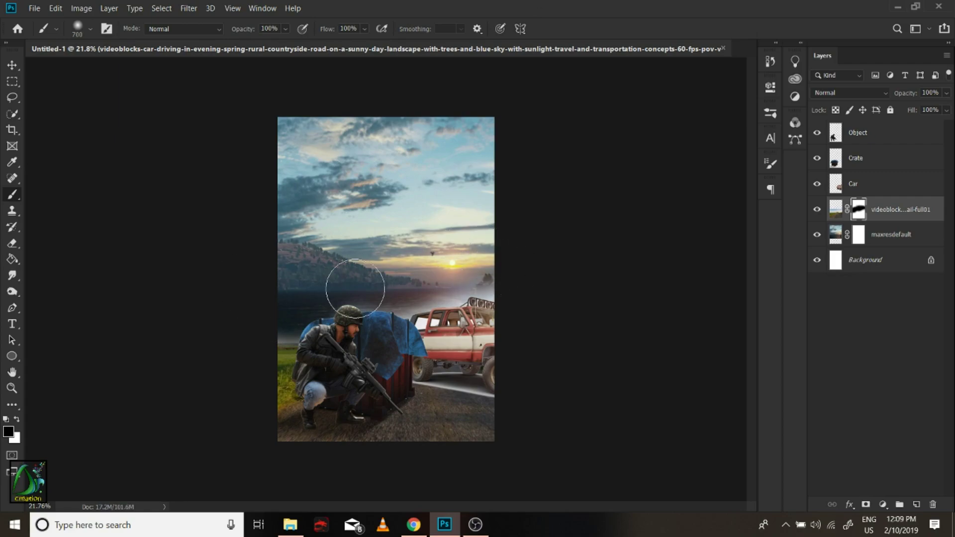
# Move the sunset sky down and stretch it to fill the canvas.
pyautogui.click(890, 234)
pyautogui.press('v')
pyautogui.moveTo(383, 279); pyautogui.dragTo(383, 325)
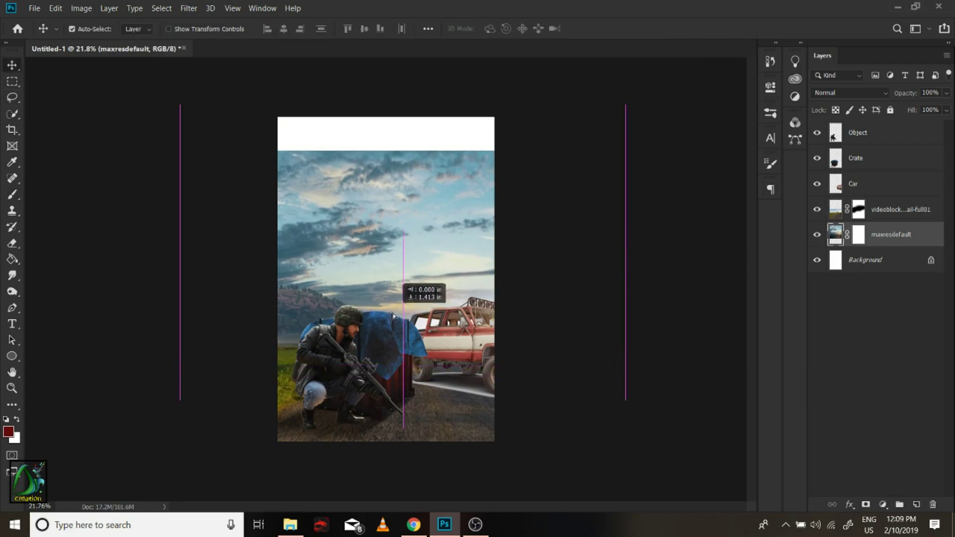
pyautogui.hotkey('ctrl', 't')
pyautogui.moveTo(383, 280); pyautogui.dragTo(402, 293)
pyautogui.press('Return')
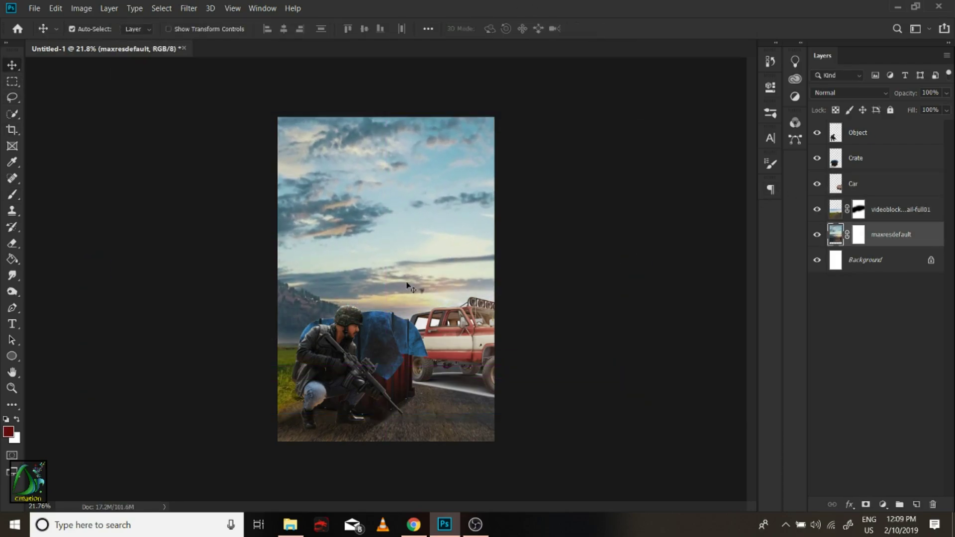
pyautogui.press('z')
pyautogui.click(392, 340)
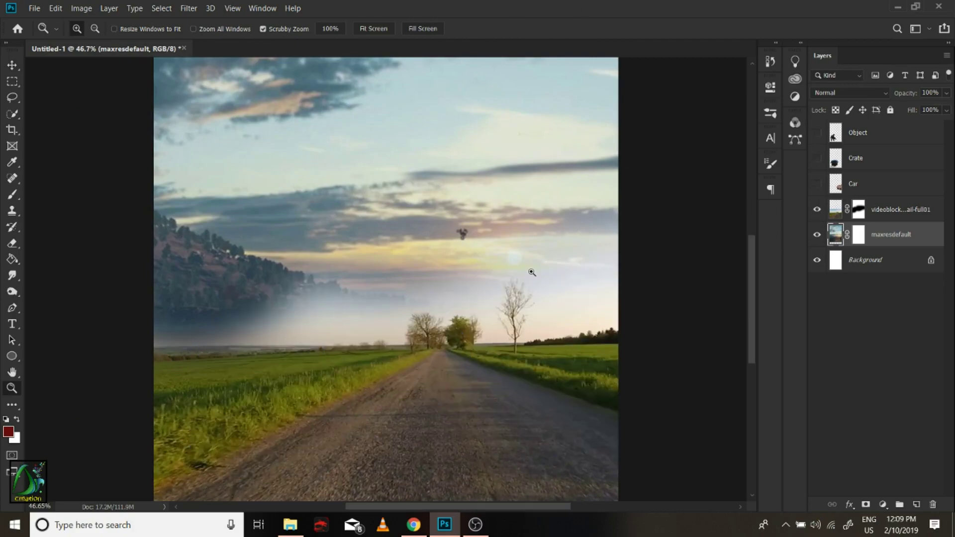
# Paint black on the road layer's mask to blend its horizon into the sunset.
pyautogui.click(859, 209)
pyautogui.press('b')
pyautogui.press('d')
pyautogui.moveTo(191, 299); pyautogui.dragTo(505, 290)
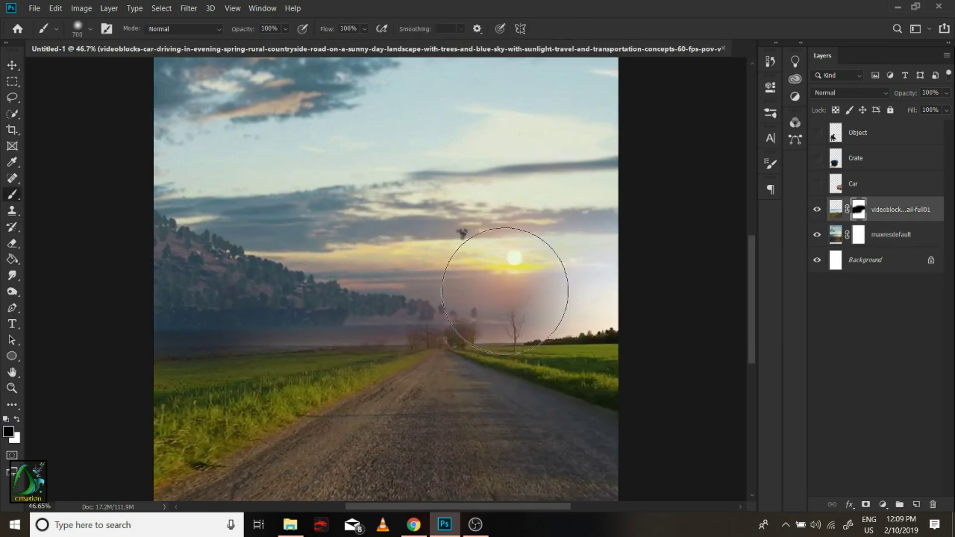
pyautogui.moveTo(575, 270); pyautogui.dragTo(473, 323)
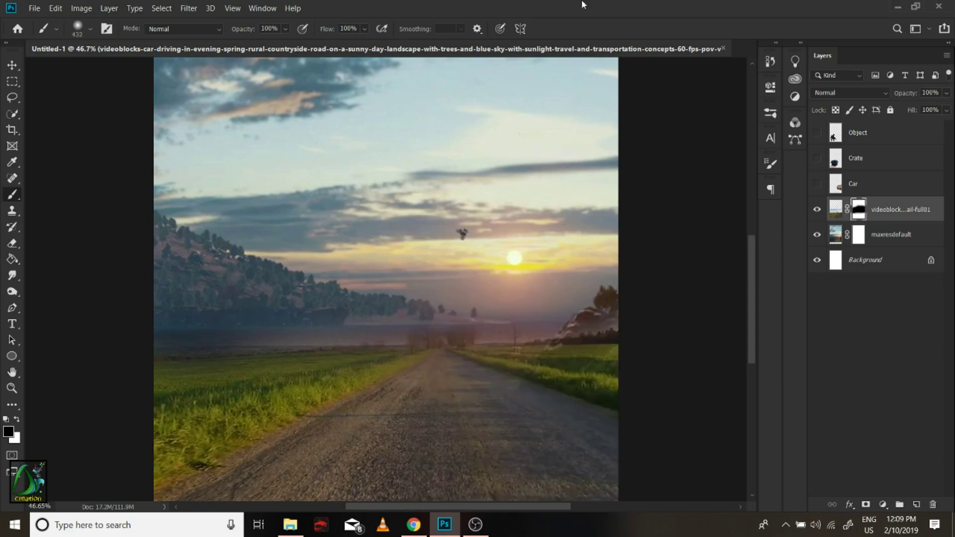
pyautogui.moveTo(572, 319); pyautogui.dragTo(239, 318)
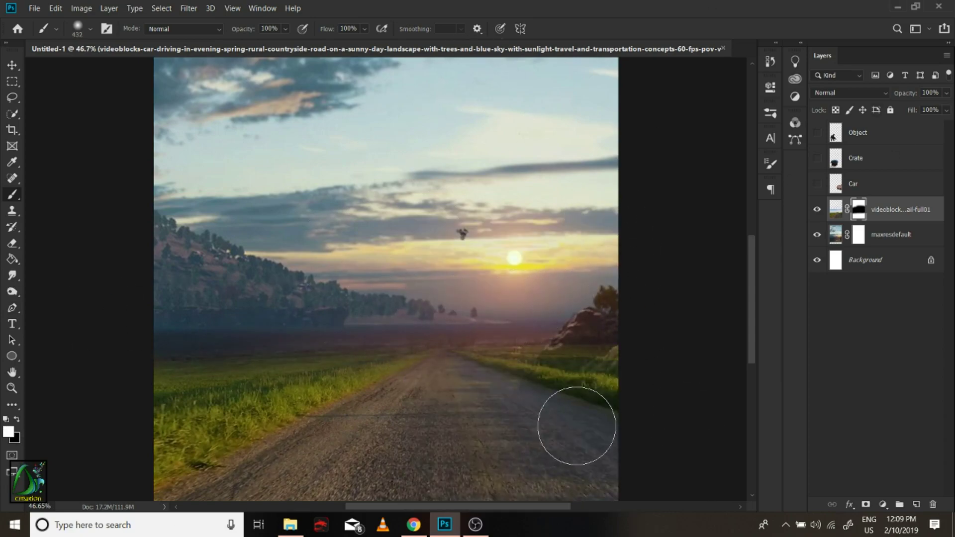
# Paint white with a smaller brush on the mask to restore the grass beside the road.
pyautogui.rightClick(575, 426)
pyautogui.moveTo(620, 268); pyautogui.dragTo(609, 269)
pyautogui.press('Return')
pyautogui.press('x')
pyautogui.moveTo(633, 363)
pyautogui.mouseDown()
pyautogui.moveTo(352, 375)
pyautogui.moveTo(315, 405)
pyautogui.moveTo(157, 420)
pyautogui.mouseUp()
pyautogui.press('z')
pyautogui.hotkey('ctrl', '-')
# Darken the road with a Levels adjustment clipped to it (gamma about 0.64), then show Object, Crate and Car.
pyautogui.click(837, 215)
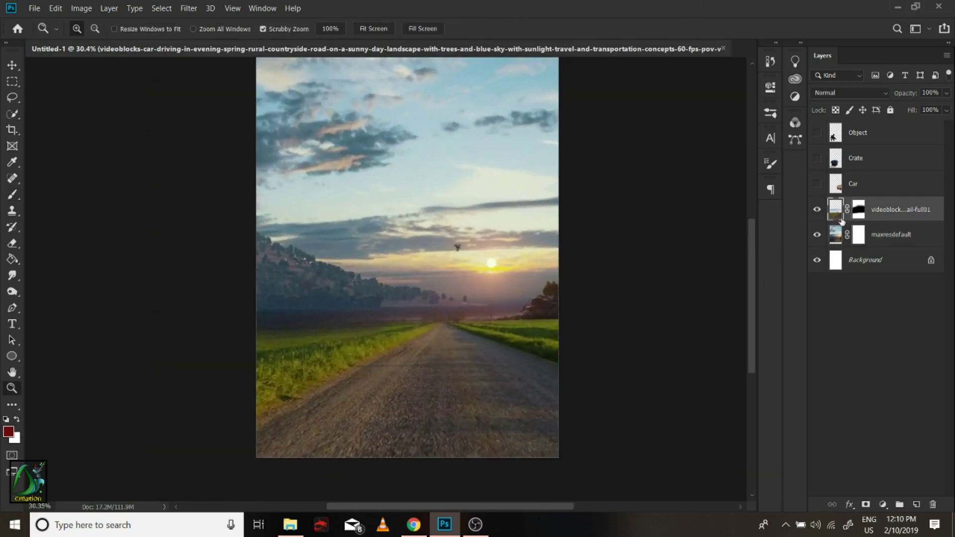
pyautogui.click(83, 7)
pyautogui.click(795, 97)
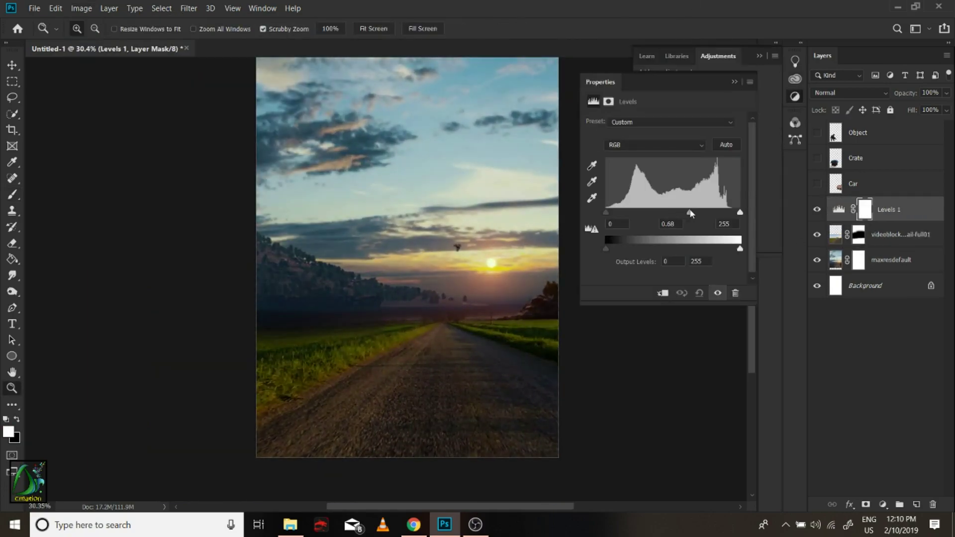
pyautogui.click(681, 88)
pyautogui.moveTo(673, 213); pyautogui.dragTo(689, 212)
pyautogui.hotkey('ctrl', 'alt', 'g')
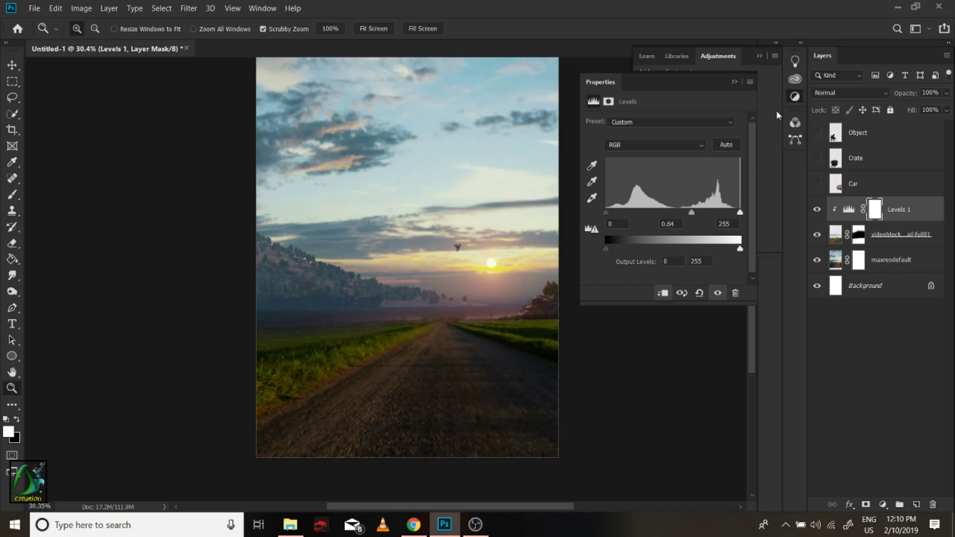
pyautogui.click(758, 55)
pyautogui.click(734, 81)
pyautogui.moveTo(816, 184); pyautogui.dragTo(818, 118)
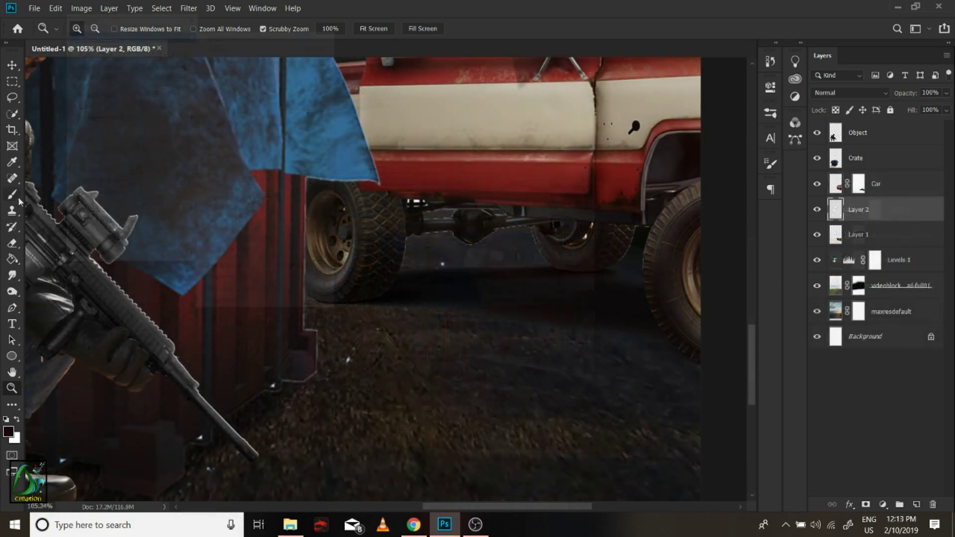
# Paint a black ground shadow under the truck on Layer 2 with an enlarged brush.
pyautogui.click(19, 200)
pyautogui.moveTo(378, 318)
pyautogui.mouseDown()
pyautogui.moveTo(426, 315)
pyautogui.moveTo(707, 357)
pyautogui.mouseUp()
pyautogui.moveTo(336, 306)
pyautogui.mouseDown()
pyautogui.moveTo(353, 338)
pyautogui.moveTo(299, 338)
pyautogui.mouseUp()
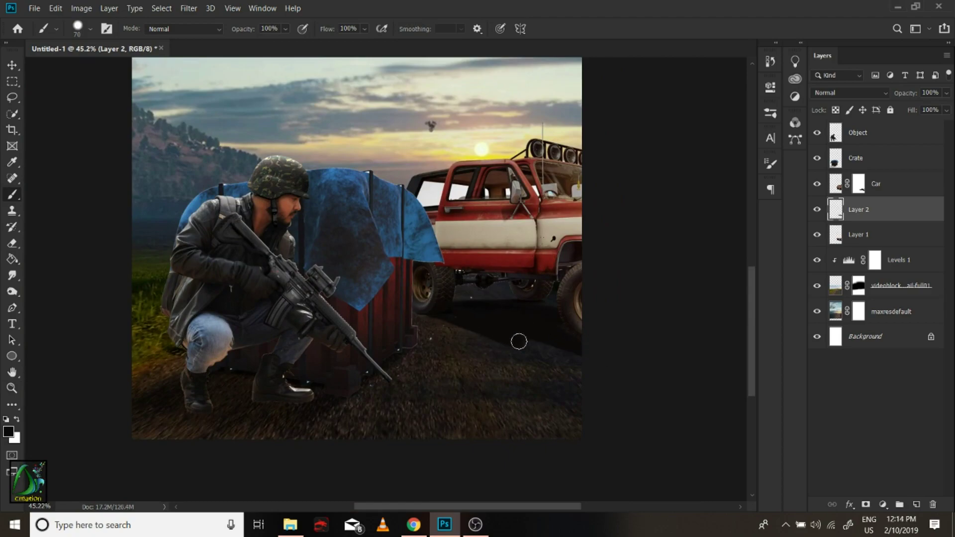
pyautogui.rightClick(475, 321)
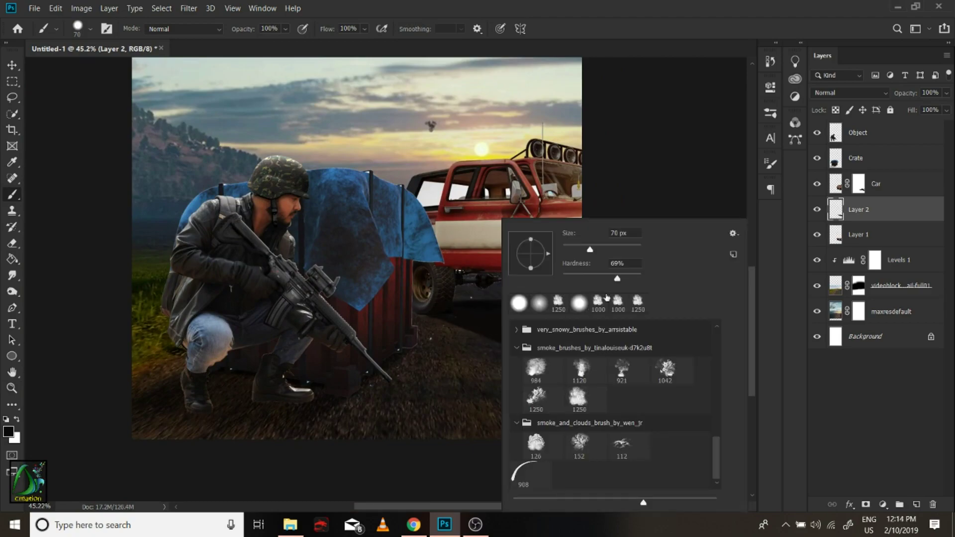
pyautogui.press('Return')
pyautogui.press(']')
pyautogui.press(']')
pyautogui.press(']')
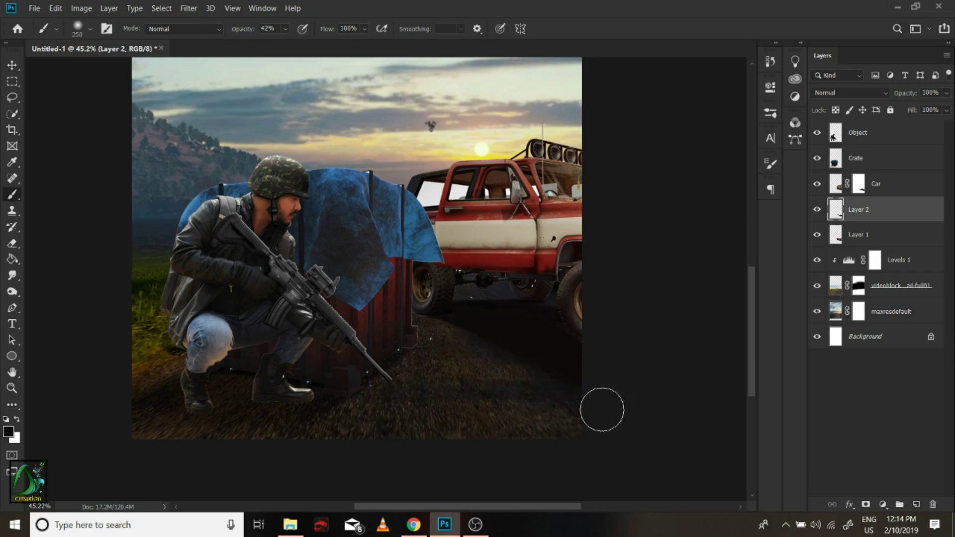
pyautogui.press('z')
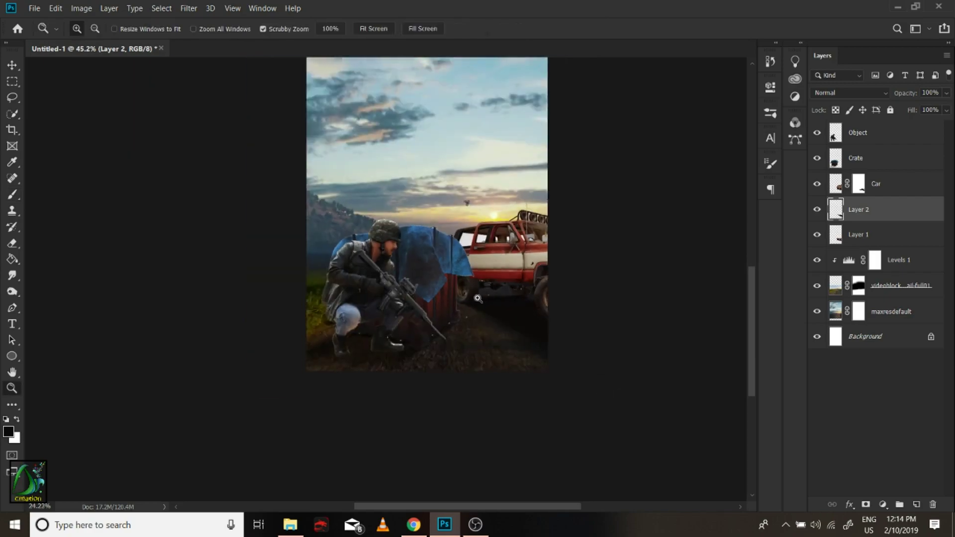
pyautogui.moveTo(540, 362); pyautogui.dragTo(622, 362)
# Target the Car layer mask, hide both shadow layers and set a soft full-opacity brush for the wheels.
pyautogui.click(858, 184)
pyautogui.press('b')
pyautogui.rightClick(428, 253)
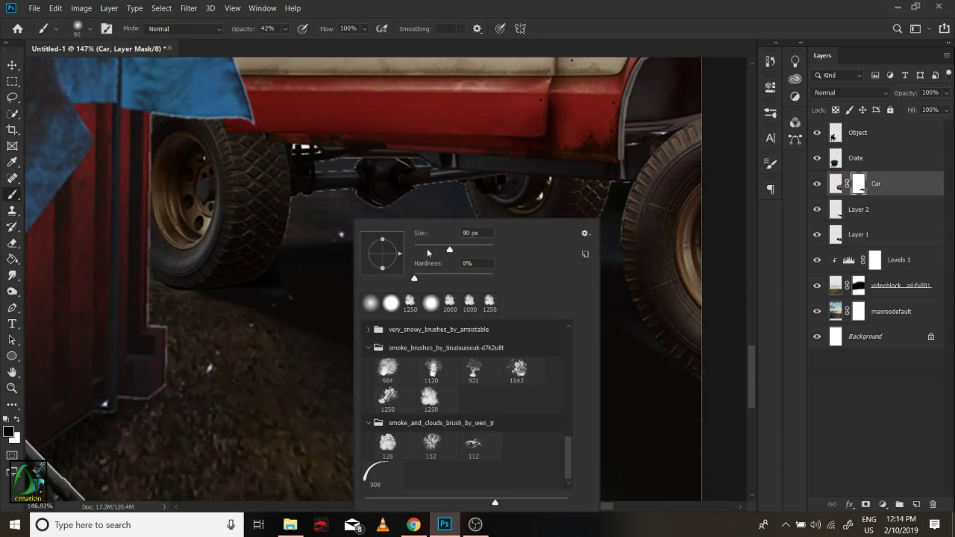
pyautogui.click(816, 235)
pyautogui.click(816, 209)
pyautogui.rightClick(368, 288)
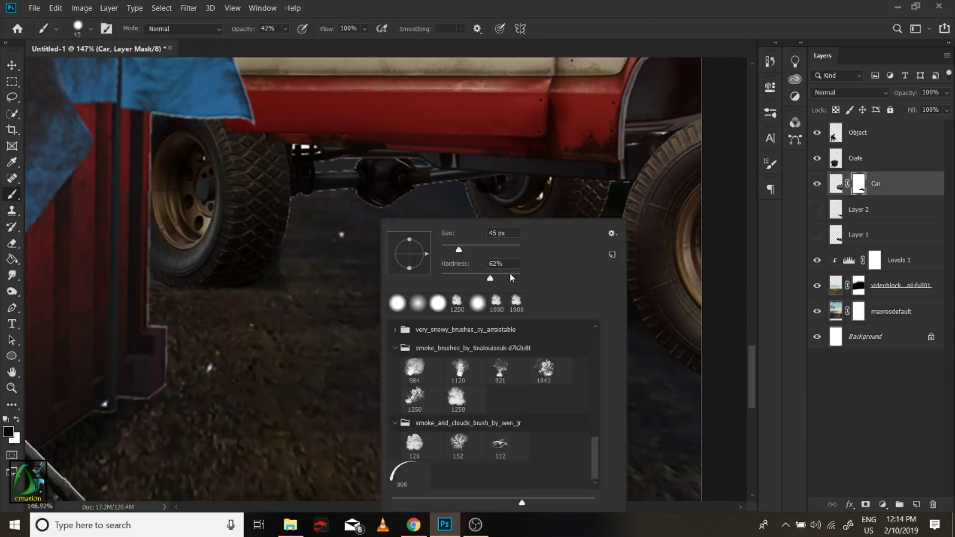
pyautogui.press('0')
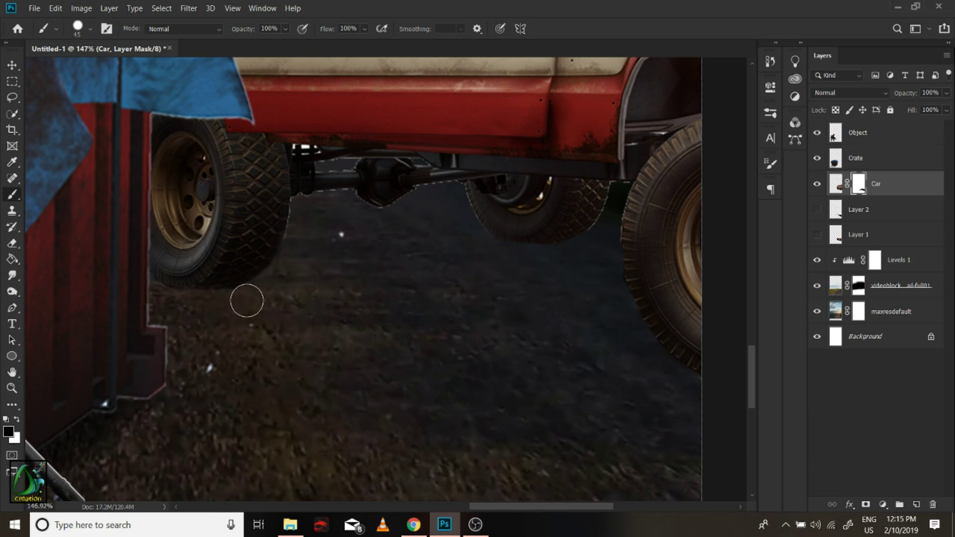
pyautogui.press('z')
pyautogui.moveTo(328, 312)
pyautogui.mouseDown()
pyautogui.moveTo(412, 302)
pyautogui.moveTo(398, 293)
pyautogui.mouseUp()
# Show both shadow layers and smooth the Layer 1 shadow with the Brush and Mixer Brush.
pyautogui.click(810, 211)
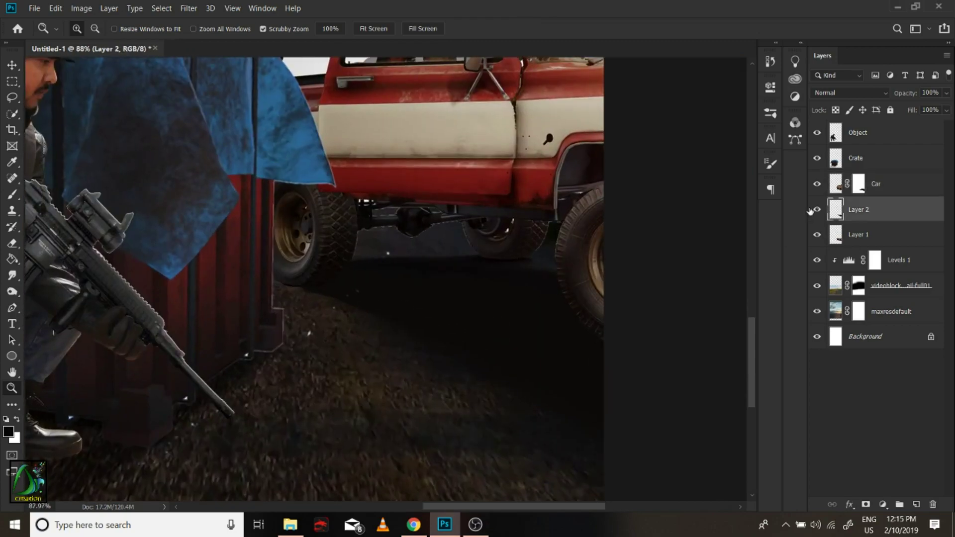
pyautogui.click(817, 235)
pyautogui.click(875, 234)
pyautogui.moveTo(497, 239); pyautogui.dragTo(537, 239)
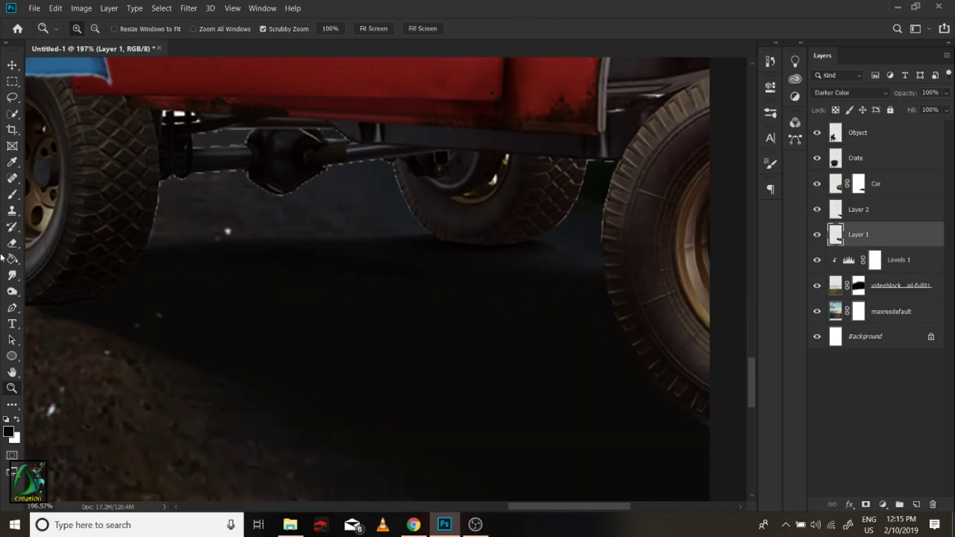
pyautogui.press('b')
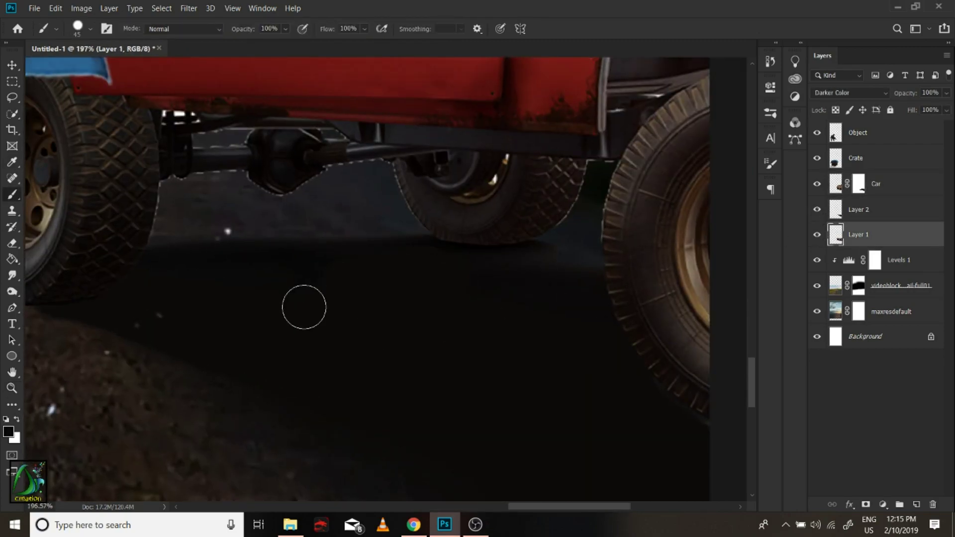
pyautogui.hotkey('shift', 'b')
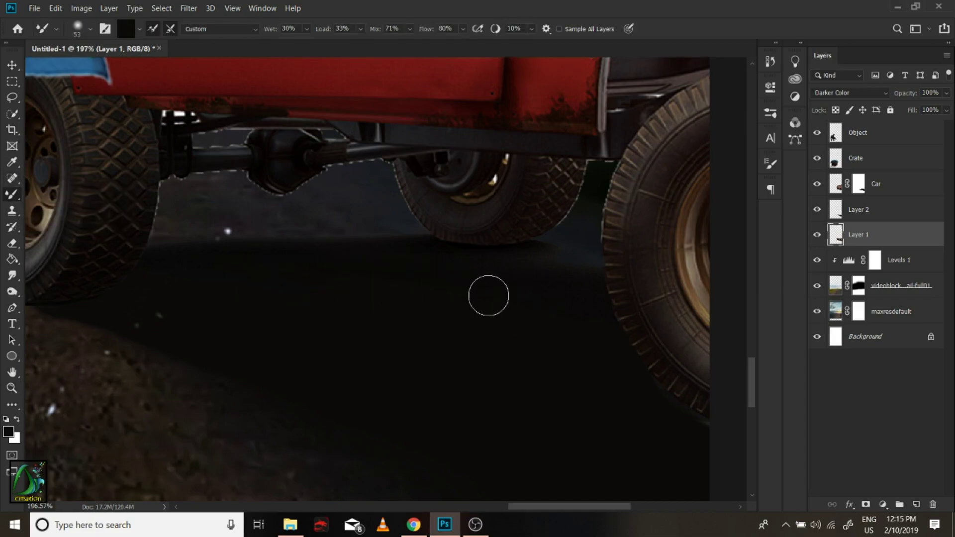
pyautogui.press('z')
pyautogui.moveTo(490, 303); pyautogui.dragTo(378, 304)
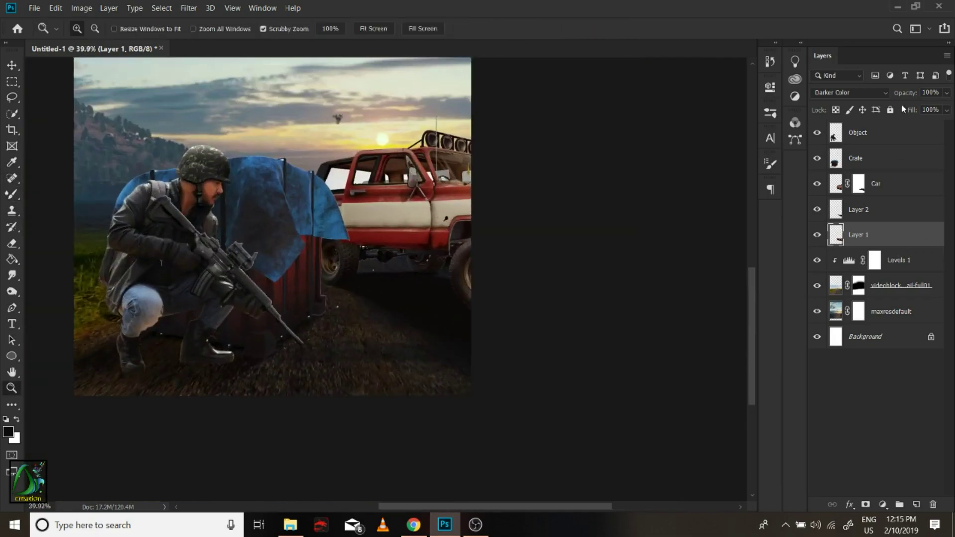
# Select both shadow layers and open their context menu, closing it without merging.
pyautogui.click(874, 209)
pyautogui.rightClick(873, 208)
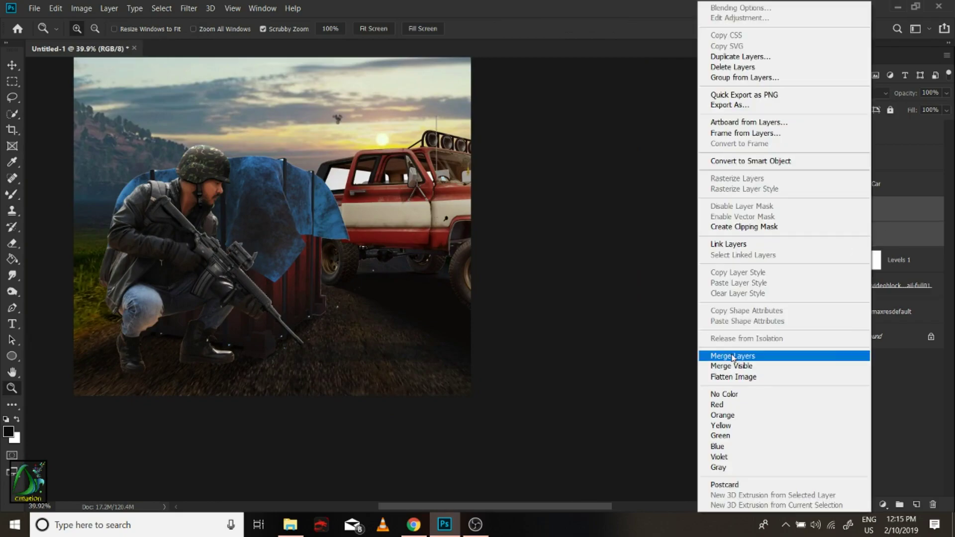
pyautogui.press('Escape')
pyautogui.keyDown('shift'); pyautogui.click(874, 229); pyautogui.keyUp('shift')
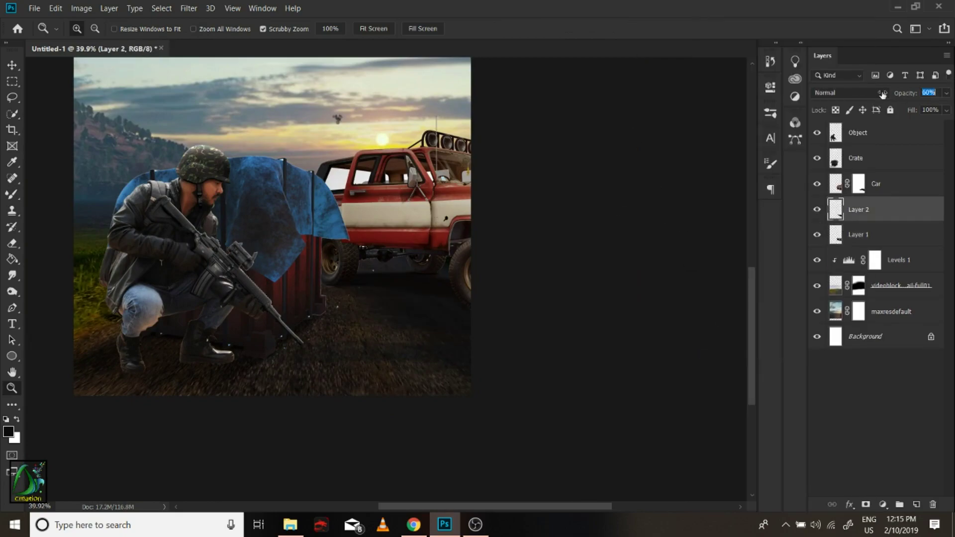
pyautogui.hotkey('alt', '[')
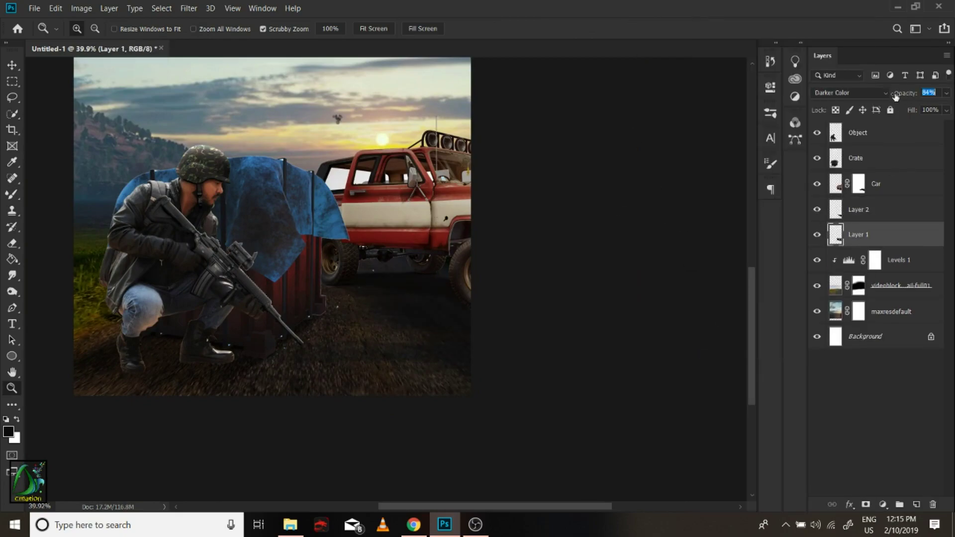
# Add a layer mask to Layer 2 and soften the truck shadow's edges with a soft 38% brush.
pyautogui.moveTo(328, 328); pyautogui.dragTo(378, 329)
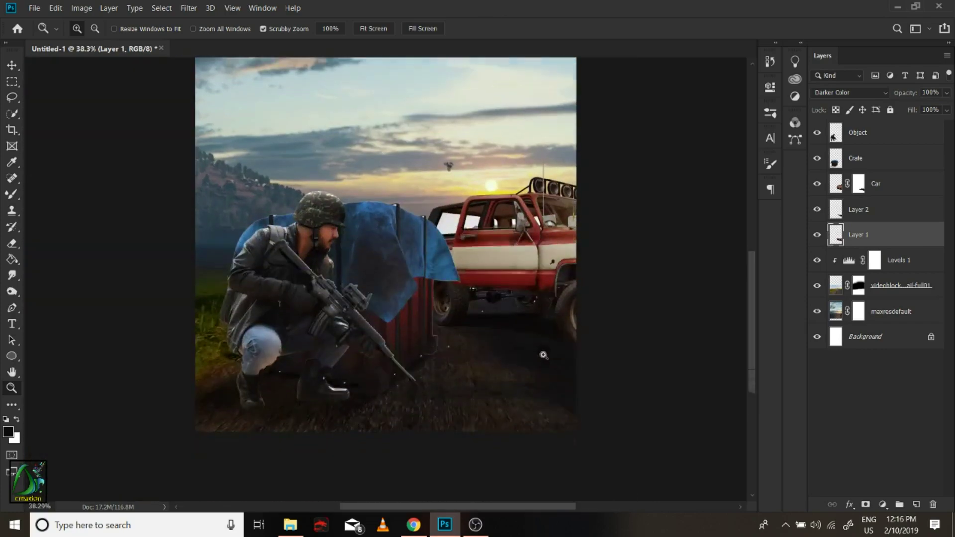
pyautogui.click(870, 218)
pyautogui.click(919, 94)
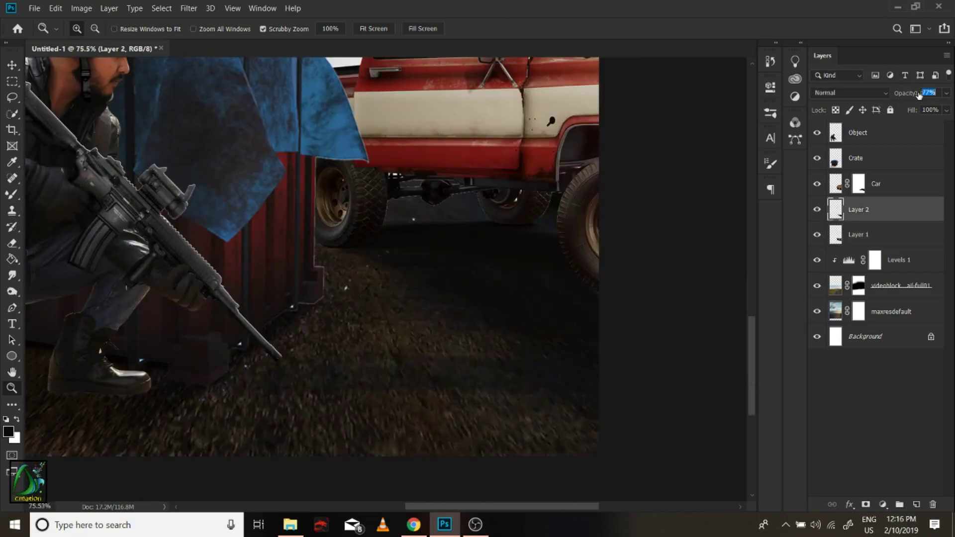
pyautogui.click(866, 503)
pyautogui.rightClick(12, 194)
pyautogui.click(60, 200)
pyautogui.rightClick(435, 223)
pyautogui.press('Escape')
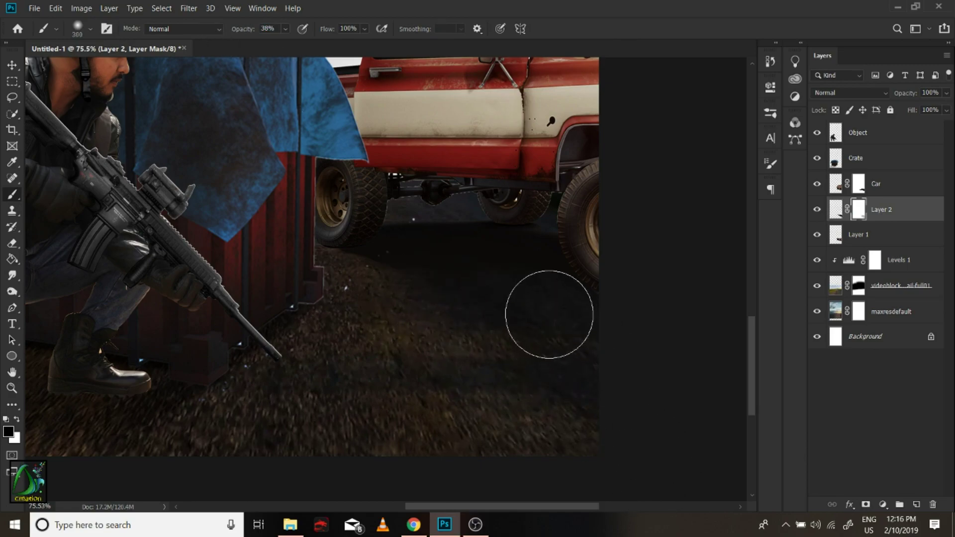
pyautogui.press('z')
pyautogui.moveTo(497, 398); pyautogui.dragTo(539, 400)
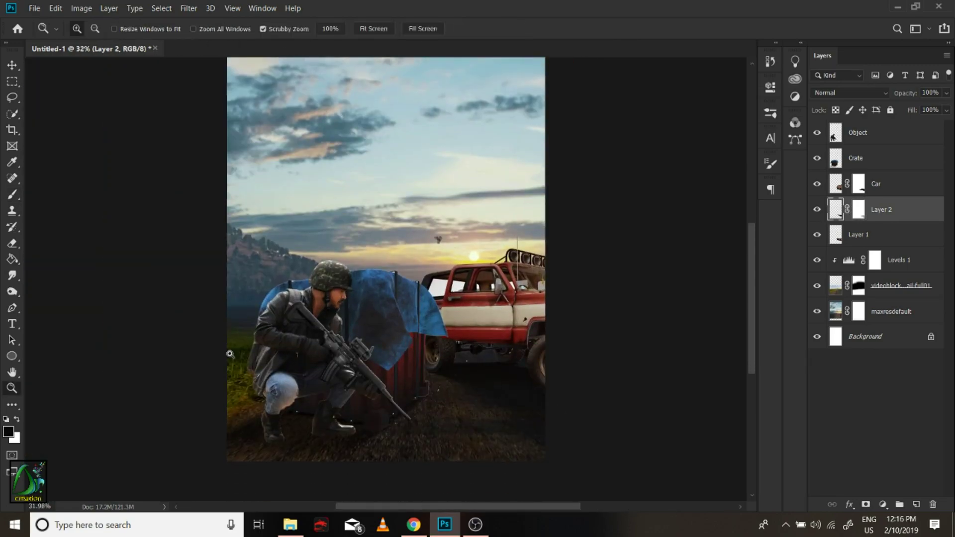
pyautogui.press('b')
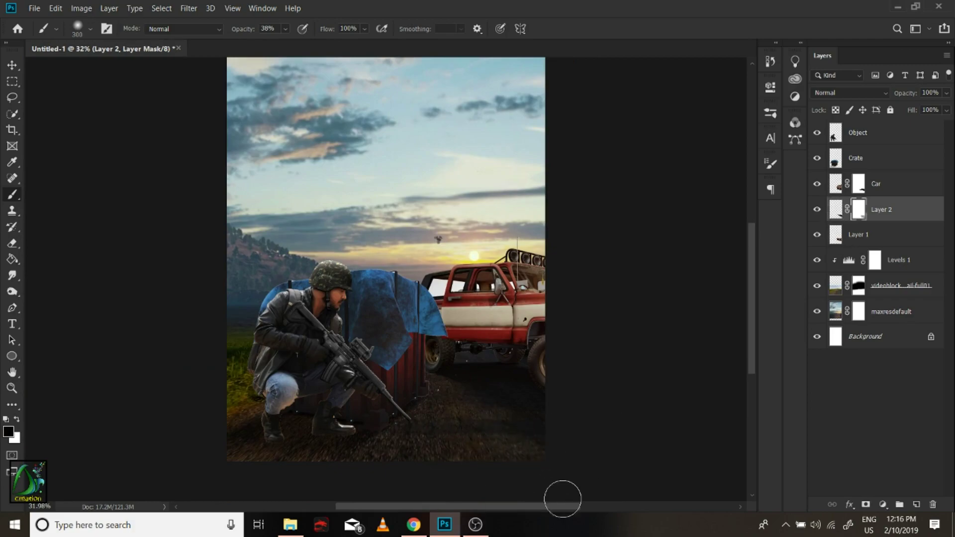
pyautogui.press('z')
pyautogui.moveTo(479, 339); pyautogui.dragTo(468, 337)
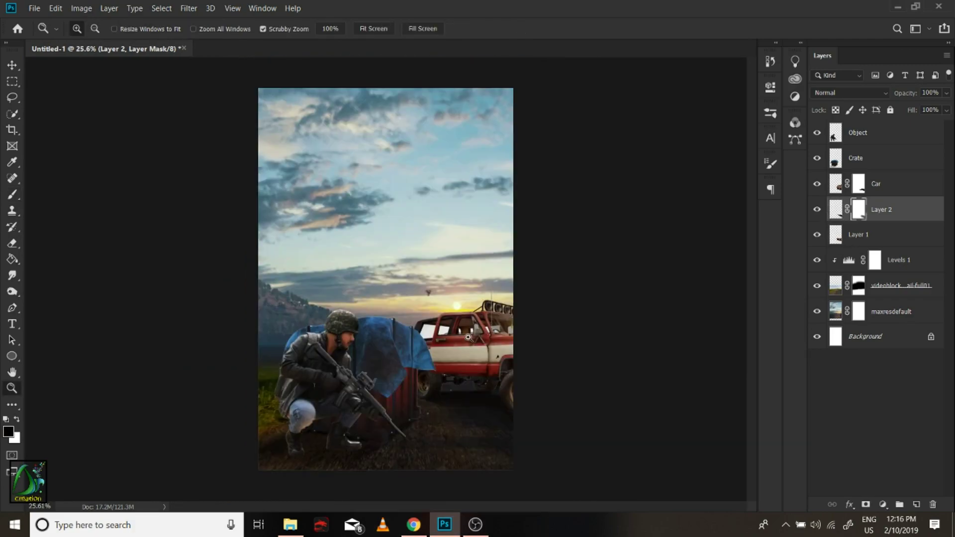
pyautogui.moveTo(410, 391); pyautogui.dragTo(448, 391)
# Merge the Layer 2 shadow into Layer 1 with Merge Layers.
pyautogui.keyDown('shift'); pyautogui.click(875, 234); pyautogui.keyUp('shift')
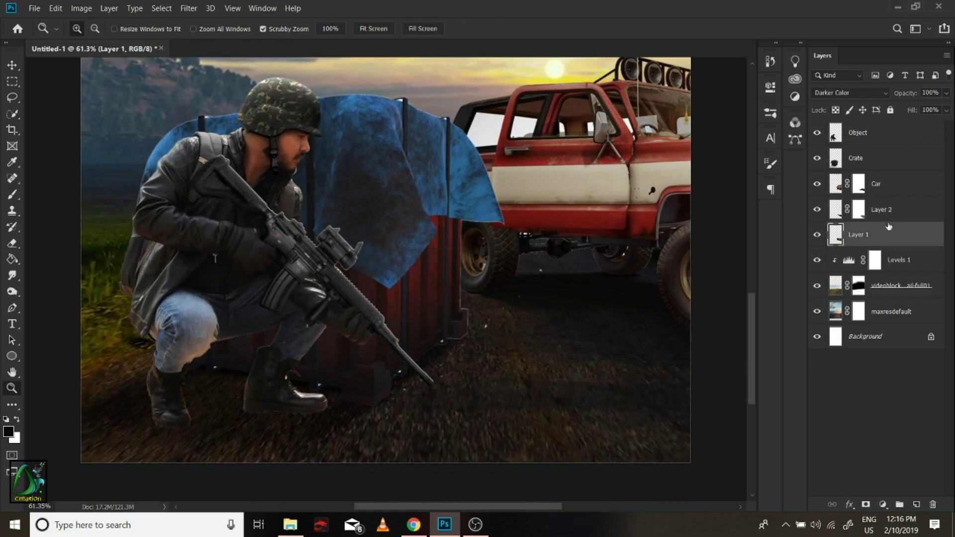
pyautogui.keyDown('ctrl'); pyautogui.click(875, 183); pyautogui.keyUp('ctrl')
pyautogui.rightClick(890, 184)
pyautogui.click(780, 332)
pyautogui.click(886, 209)
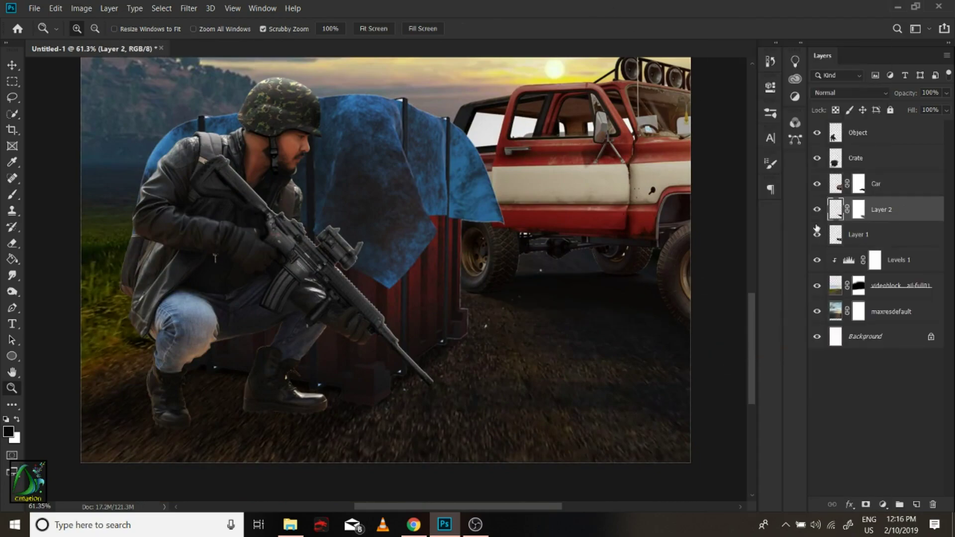
pyautogui.click(866, 235)
pyautogui.click(904, 211)
pyautogui.rightClick(891, 209)
pyautogui.click(746, 356)
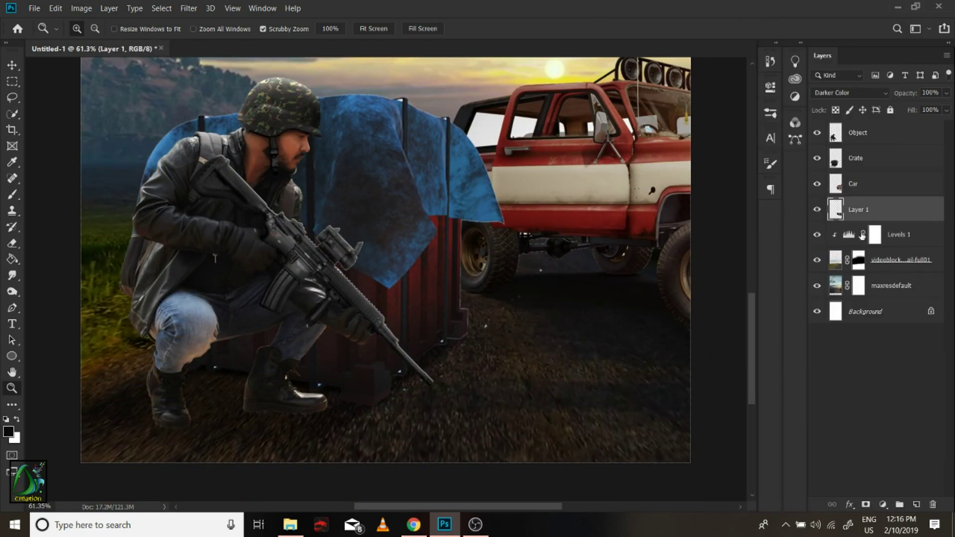
pyautogui.click(900, 260)
# Zoom on the boot and crate, add a new empty layer above Crate and pick a brush.
pyautogui.moveTo(443, 308)
pyautogui.mouseDown()
pyautogui.moveTo(371, 309)
pyautogui.moveTo(616, 335)
pyautogui.moveTo(562, 303)
pyautogui.mouseUp()
pyautogui.hotkey('alt', ']')
pyautogui.hotkey('alt', ']')
pyautogui.hotkey('alt', ']')
pyautogui.hotkey('ctrl', 'shift', 'alt', 'n')
pyautogui.press('b')
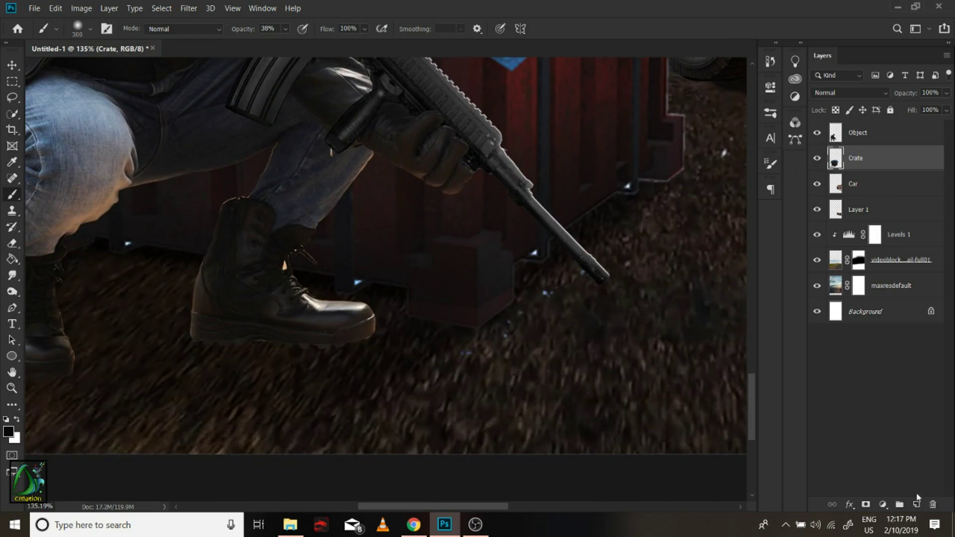
pyautogui.rightClick(404, 161)
# Enlarge the brush slightly, then delete the unwanted extra Layer 2.
pyautogui.rightClick(693, 192)
pyautogui.press('Return')
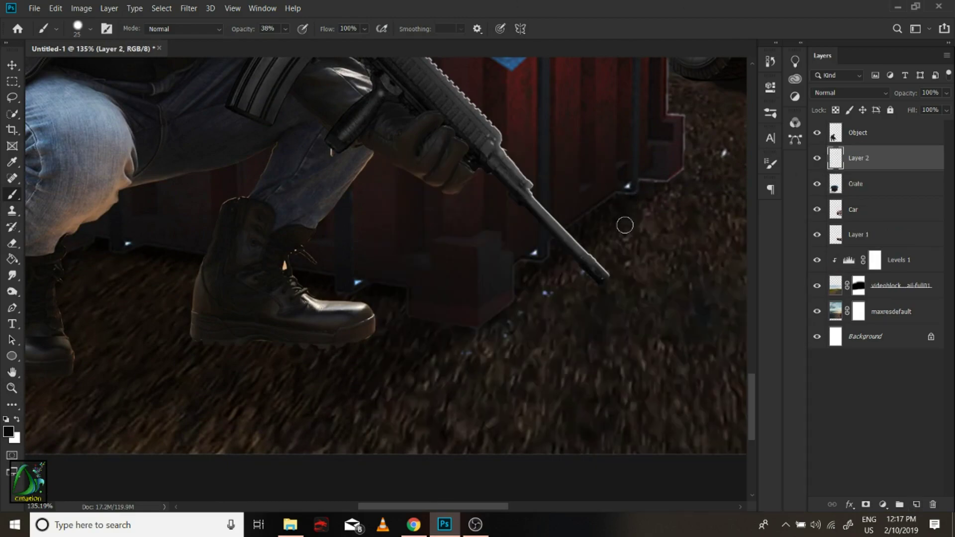
pyautogui.rightClick(625, 224)
pyautogui.press('Return')
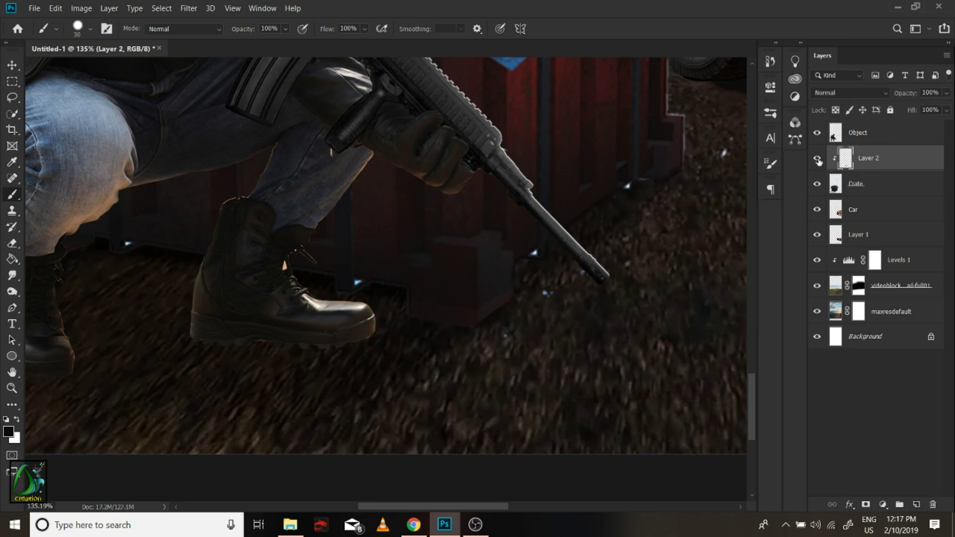
pyautogui.press('Delete')
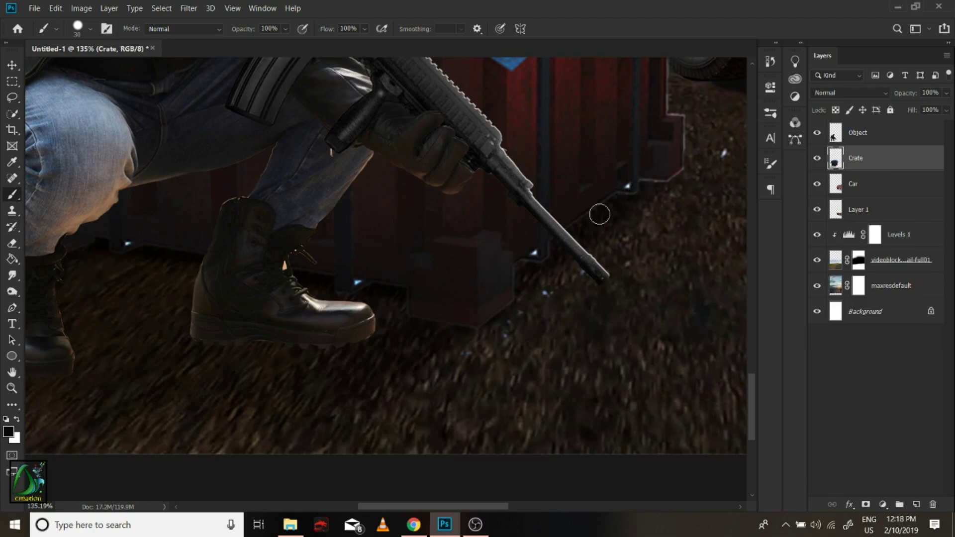
# Zoom in on the soldier's boot and the crate base beside it.
pyautogui.press('z')
pyautogui.moveTo(606, 204); pyautogui.dragTo(626, 204)
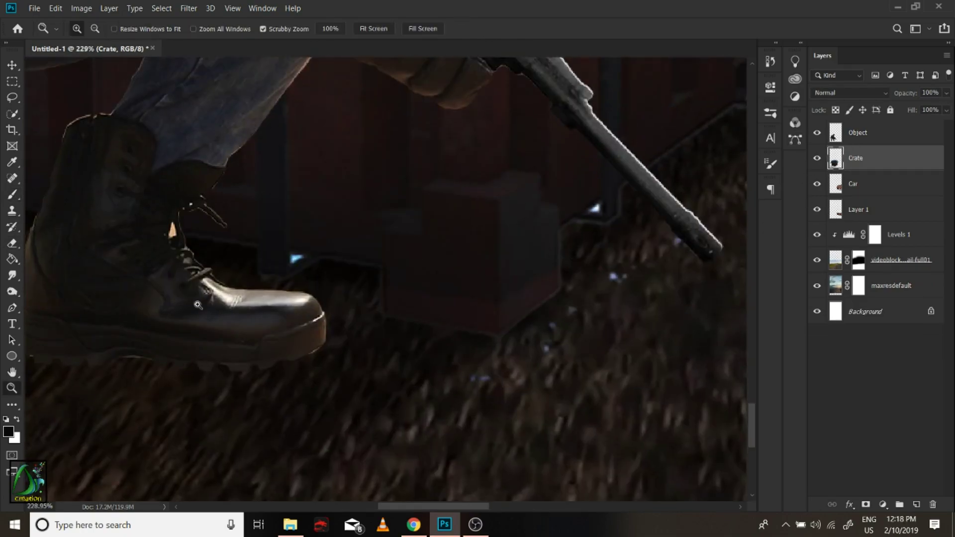
pyautogui.press('b')
pyautogui.rightClick(532, 222)
pyautogui.press('Escape')
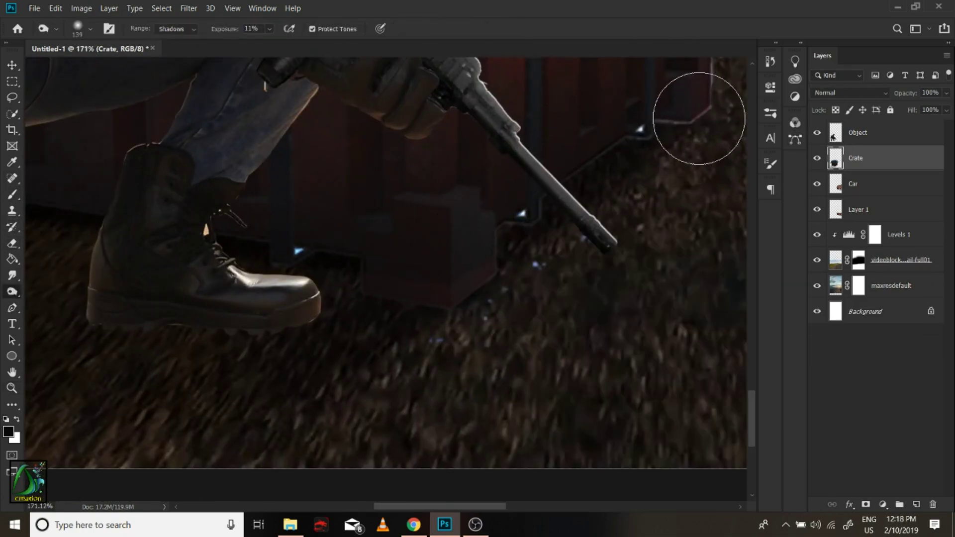
pyautogui.press('z')
pyautogui.moveTo(450, 247); pyautogui.dragTo(413, 265)
pyautogui.click(800, 525)
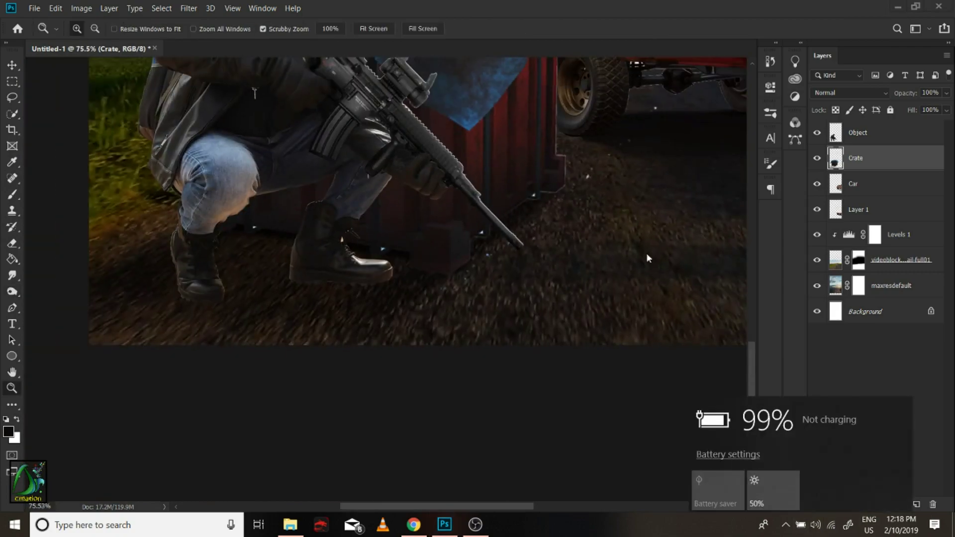
pyautogui.moveTo(496, 206); pyautogui.dragTo(547, 206)
# Burn the crate base's shadows (Shadows, Exposure 11%) and add a new layer above Crate.
pyautogui.press('o')
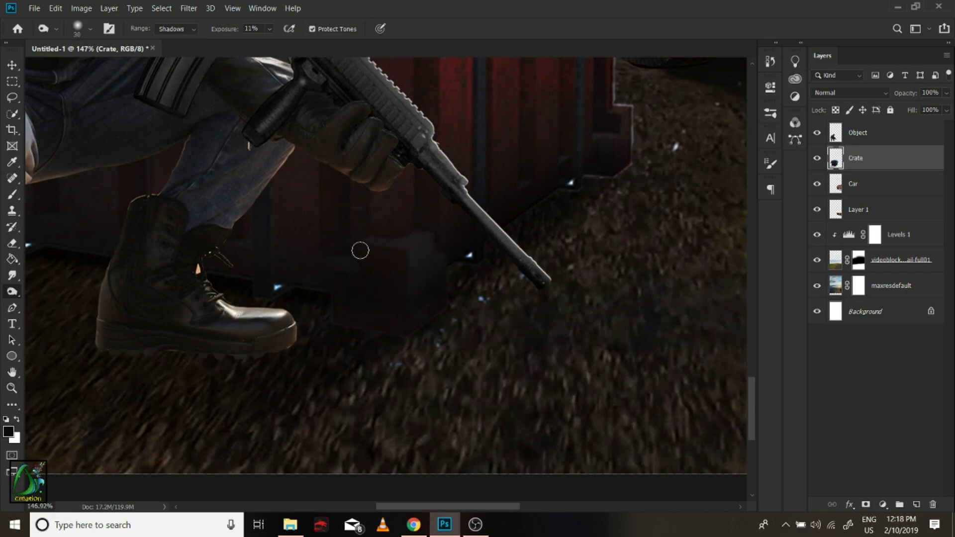
pyautogui.doubleClick(476, 300)
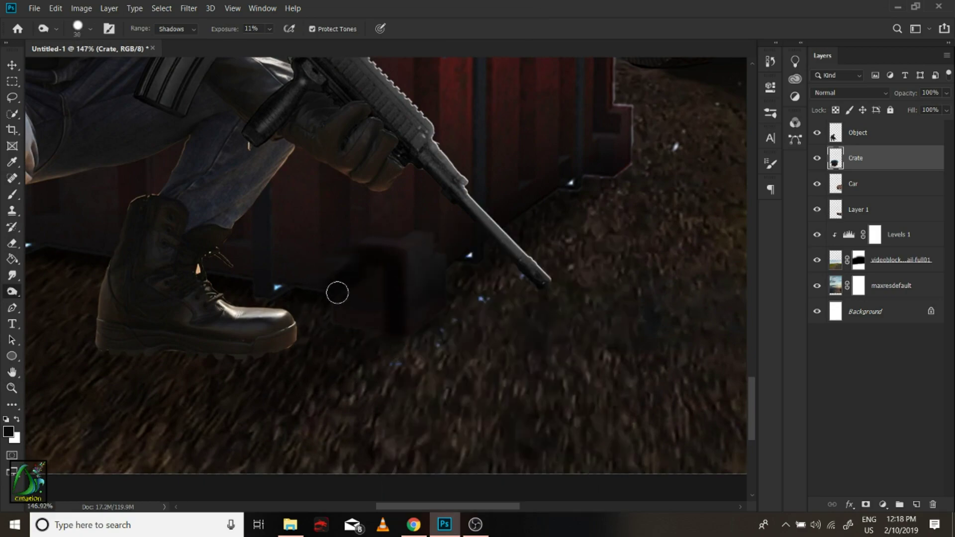
pyautogui.press('z')
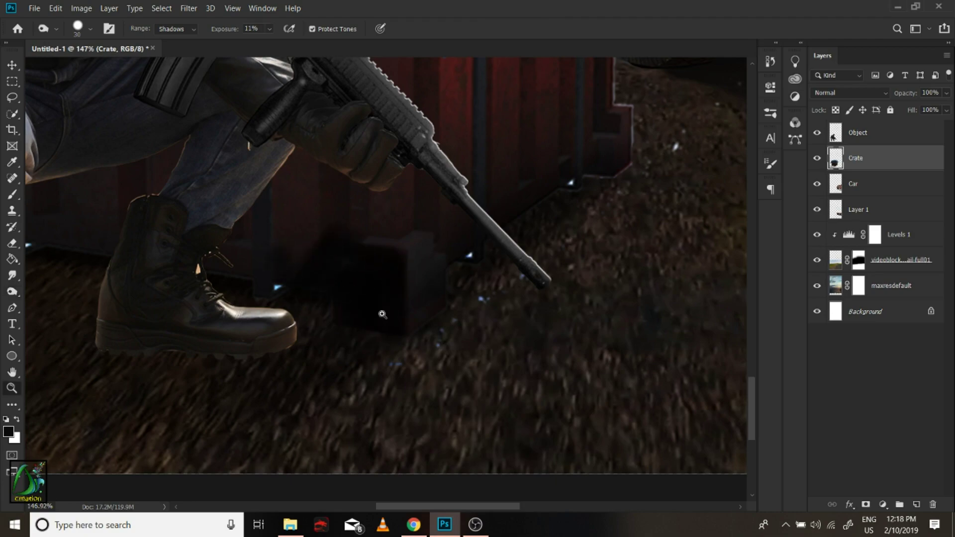
pyautogui.scroll(-5, 380, 314)
pyautogui.click(916, 504)
# Paint the rifle's black shadow across the crate wall on Layer 2.
pyautogui.scroll(5, 410, 285)
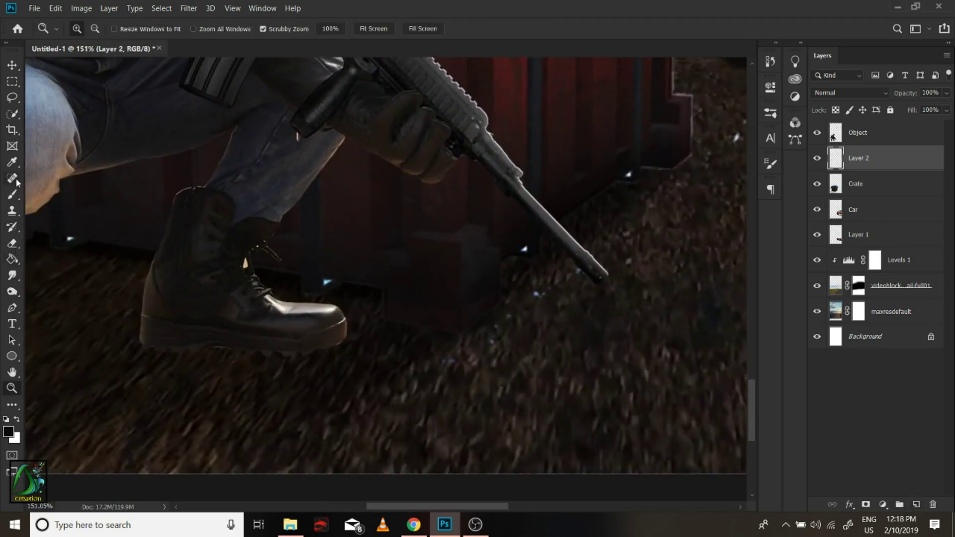
pyautogui.press('b')
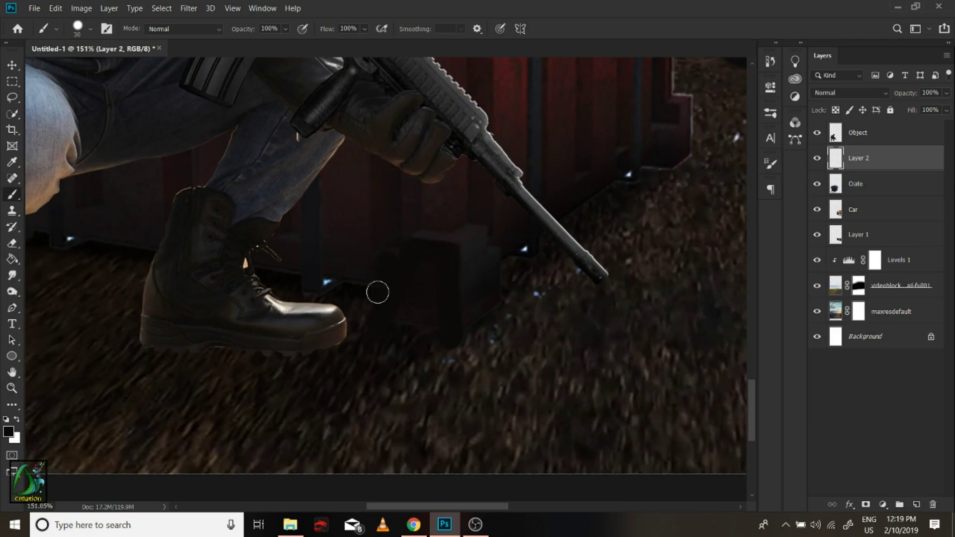
pyautogui.scroll(3, 460, 319)
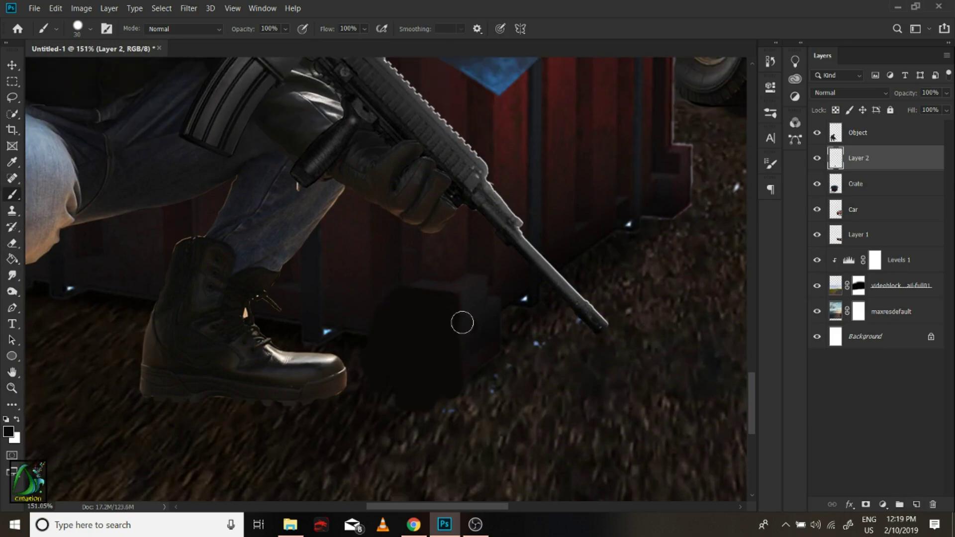
pyautogui.scroll(2, 447, 311)
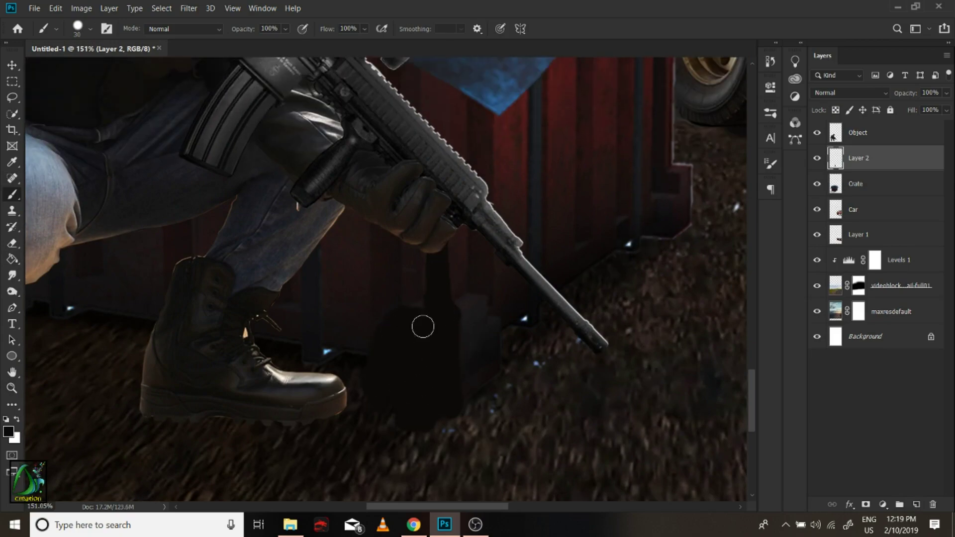
pyautogui.scroll(3, 423, 326)
pyautogui.scroll(3, 428, 306)
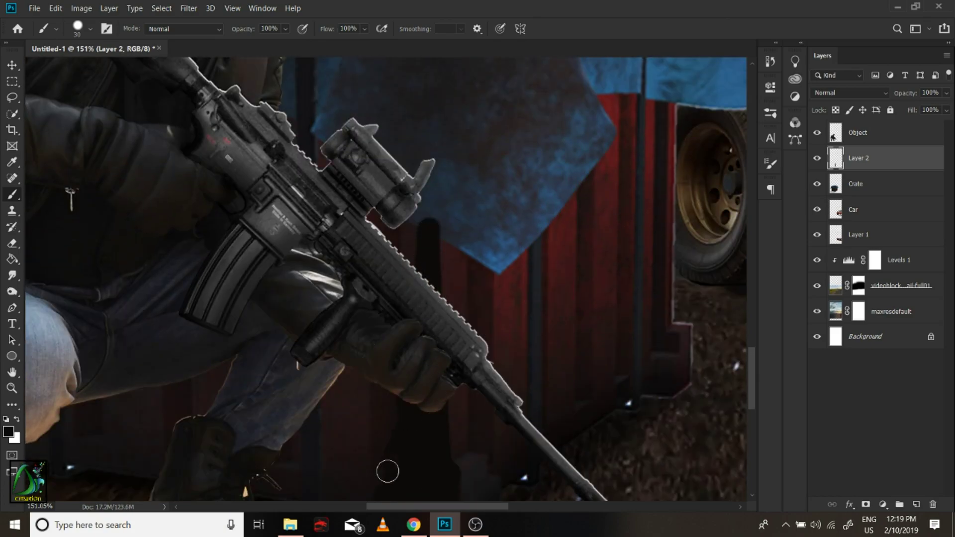
pyautogui.scroll(3, 438, 343)
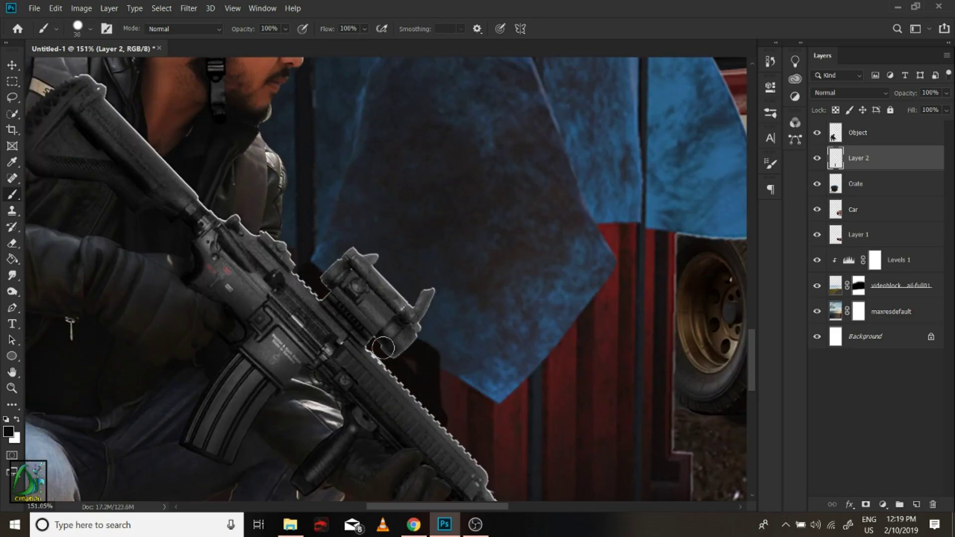
pyautogui.scroll(-3, 383, 348)
pyautogui.scroll(-2, 423, 273)
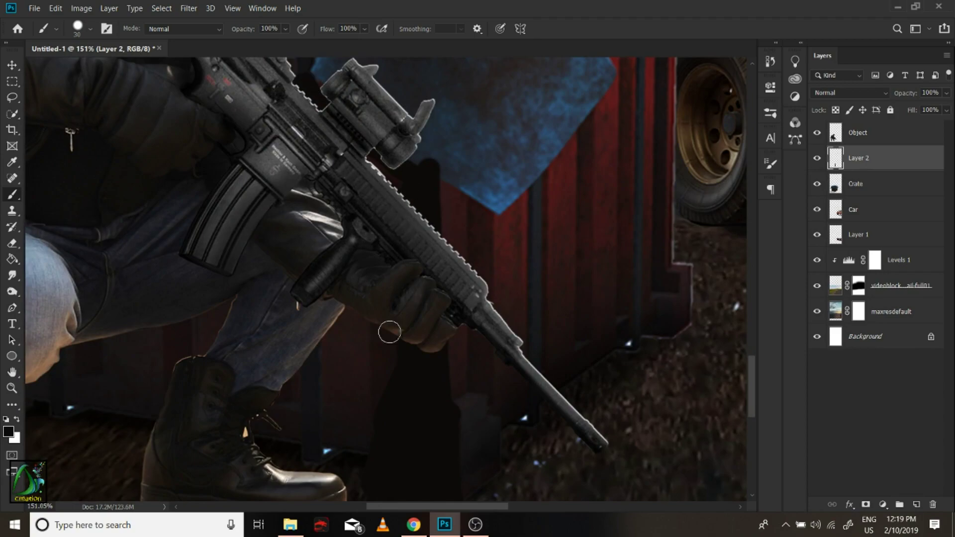
pyautogui.moveTo(111, 390)
pyautogui.mouseDown()
pyautogui.moveTo(315, 441)
pyautogui.moveTo(394, 394)
pyautogui.mouseUp()
# Hide the Object layer and paint the soldier's dark cast shadow over the crate.
pyautogui.click(816, 133)
pyautogui.moveTo(305, 228); pyautogui.dragTo(152, 220)
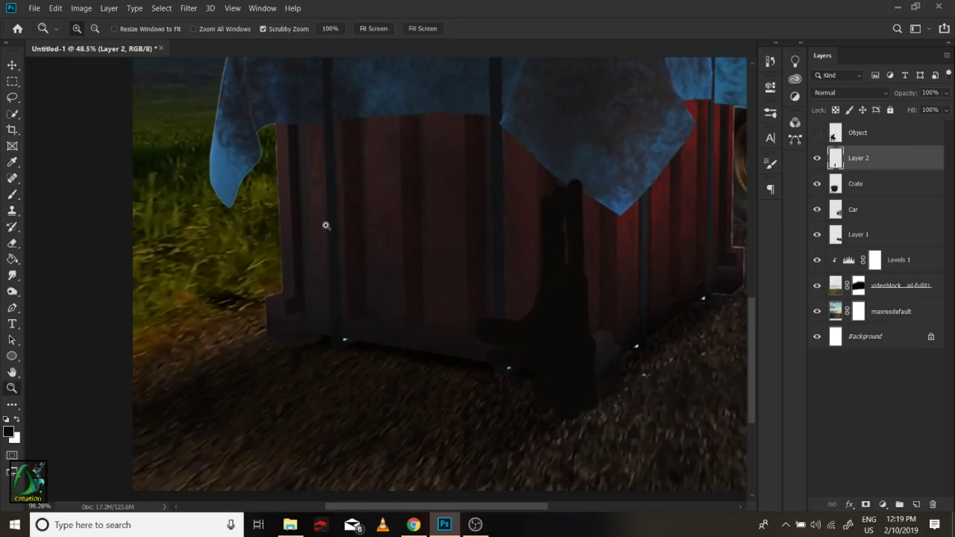
pyautogui.moveTo(368, 281)
pyautogui.mouseDown()
pyautogui.moveTo(411, 264)
pyautogui.moveTo(358, 390)
pyautogui.moveTo(282, 395)
pyautogui.moveTo(290, 258)
pyautogui.moveTo(449, 214)
pyautogui.moveTo(552, 304)
pyautogui.moveTo(333, 289)
pyautogui.moveTo(525, 375)
pyautogui.moveTo(601, 373)
pyautogui.mouseUp()
# Clip the black shadow layer to Crate and size the brush, zoomed on the crate.
pyautogui.hotkey('ctrl', 'alt', 'g')
pyautogui.press('z')
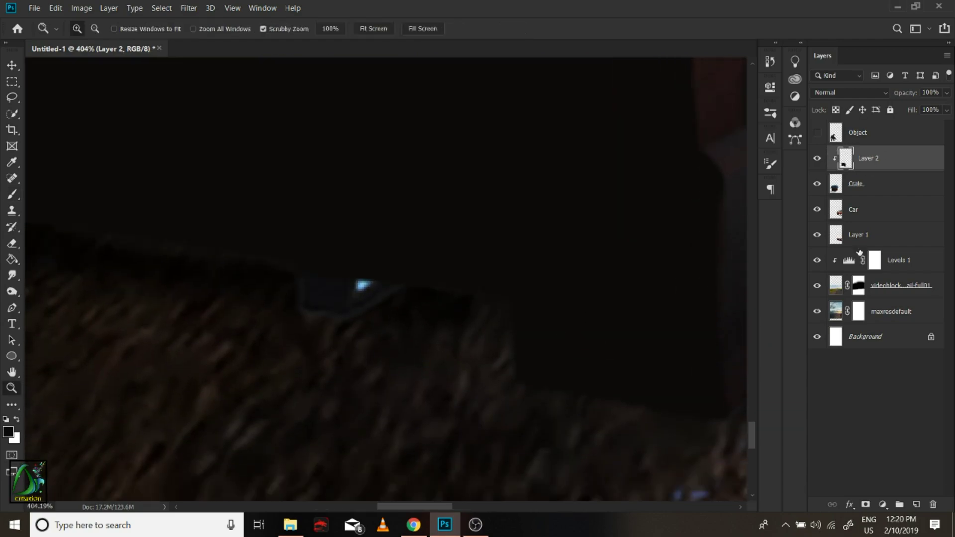
pyautogui.press('b')
pyautogui.rightClick(408, 219)
pyautogui.press('Return')
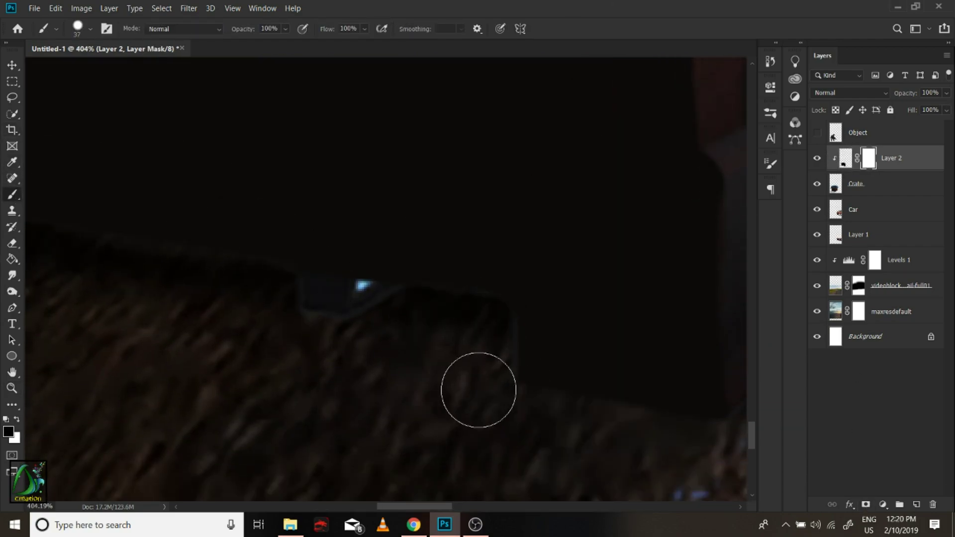
pyautogui.press('z')
pyautogui.hotkey('ctrl', '0')
pyautogui.moveTo(283, 341); pyautogui.dragTo(875, 173)
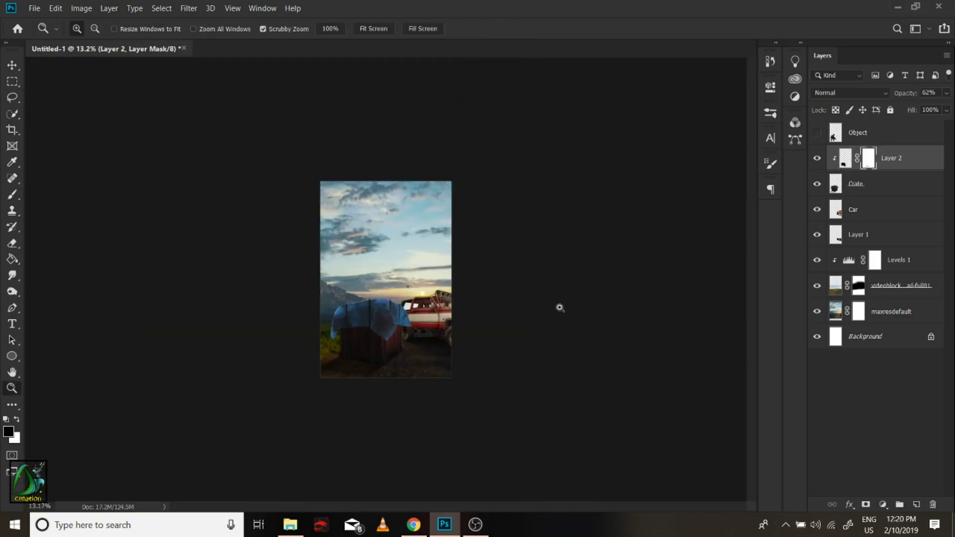
pyautogui.moveTo(558, 307); pyautogui.dragTo(618, 307)
# Mask the shadow along the crate's bottom edge with a smaller brush, then show the Object layer again.
pyautogui.press('b')
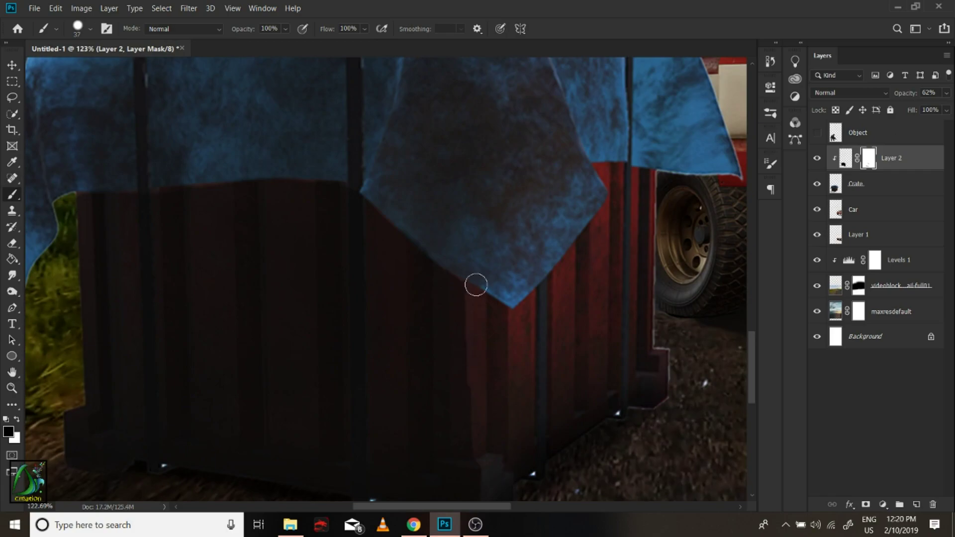
pyautogui.press('z')
pyautogui.moveTo(491, 399); pyautogui.dragTo(515, 432)
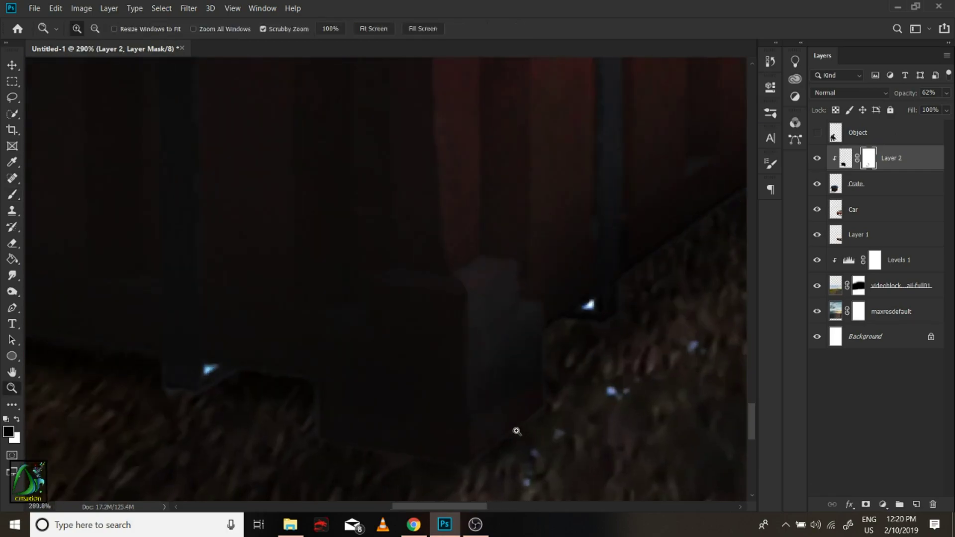
pyautogui.press('b')
pyautogui.rightClick(448, 149)
pyautogui.press('Return')
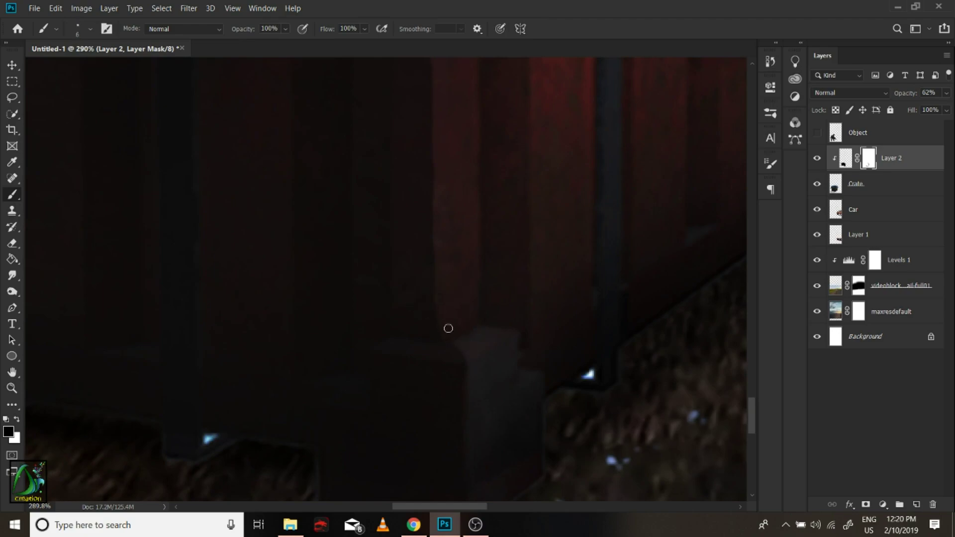
pyautogui.scroll(-3, 477, 233)
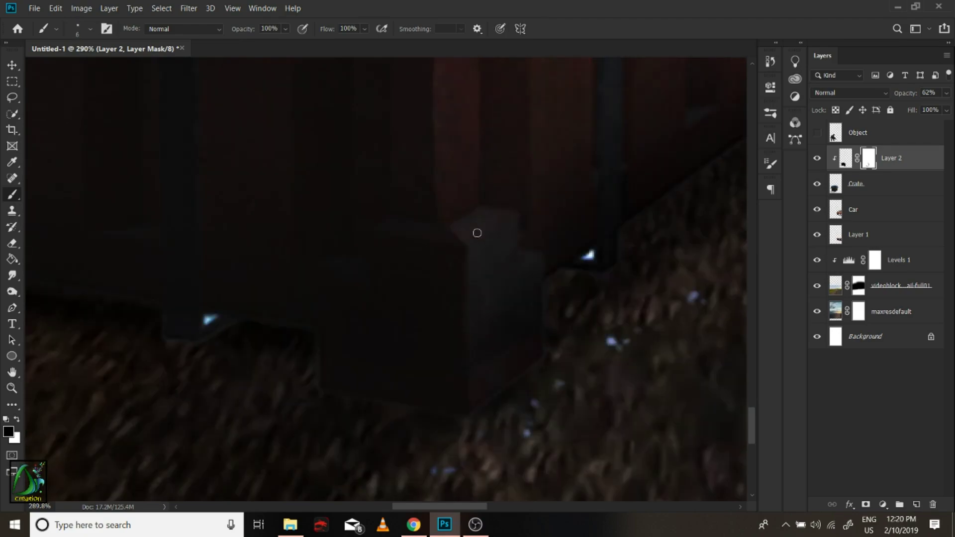
pyautogui.press('z')
pyautogui.moveTo(476, 314); pyautogui.dragTo(423, 318)
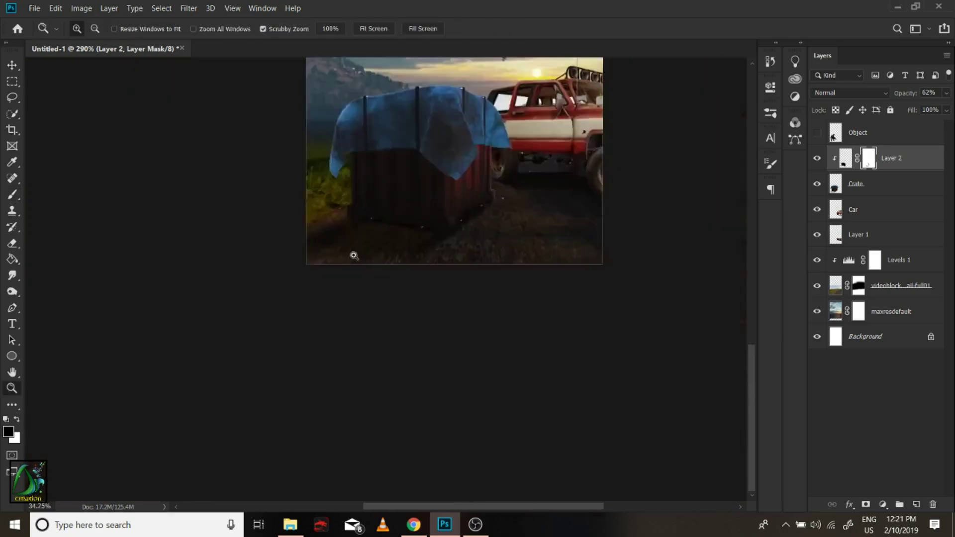
pyautogui.hotkey('ctrl', '0')
pyautogui.click(816, 132)
pyautogui.moveTo(348, 326)
pyautogui.mouseDown()
pyautogui.moveTo(395, 326)
pyautogui.moveTo(329, 277)
pyautogui.moveTo(348, 277)
pyautogui.mouseUp()
# Set black as the paint colour and choose a soft brush for the shading layer.
pyautogui.scroll(-2, 328, 277)
pyautogui.scroll(-1, 348, 277)
pyautogui.click(858, 132)
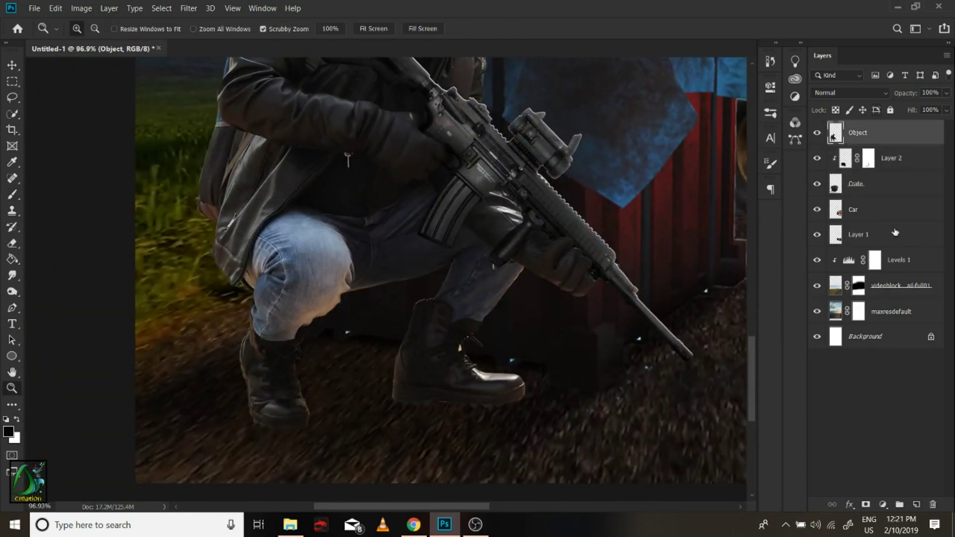
pyautogui.rightClick(855, 183)
pyautogui.press('Escape')
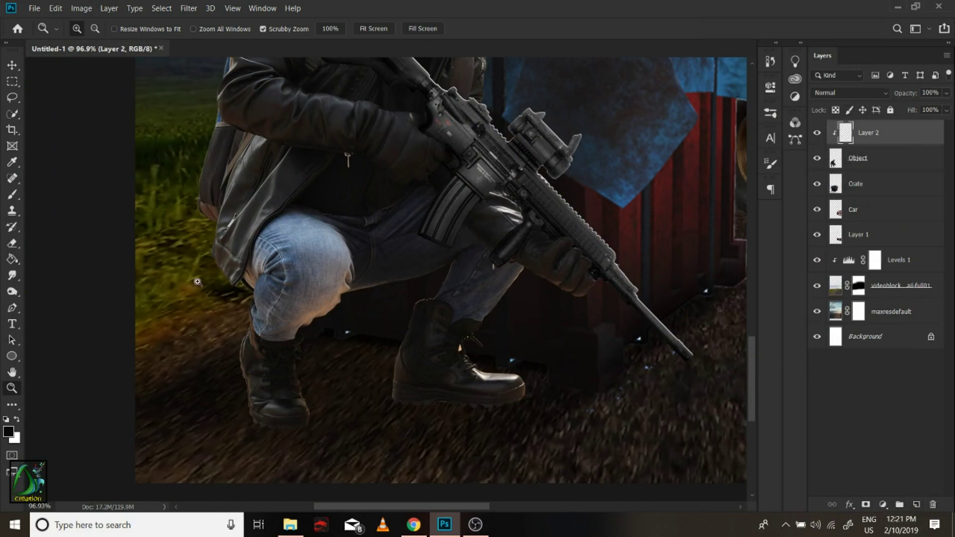
pyautogui.scroll(3, 197, 282)
pyautogui.scroll(-2, 192, 335)
pyautogui.press('i')
pyautogui.click(8, 432)
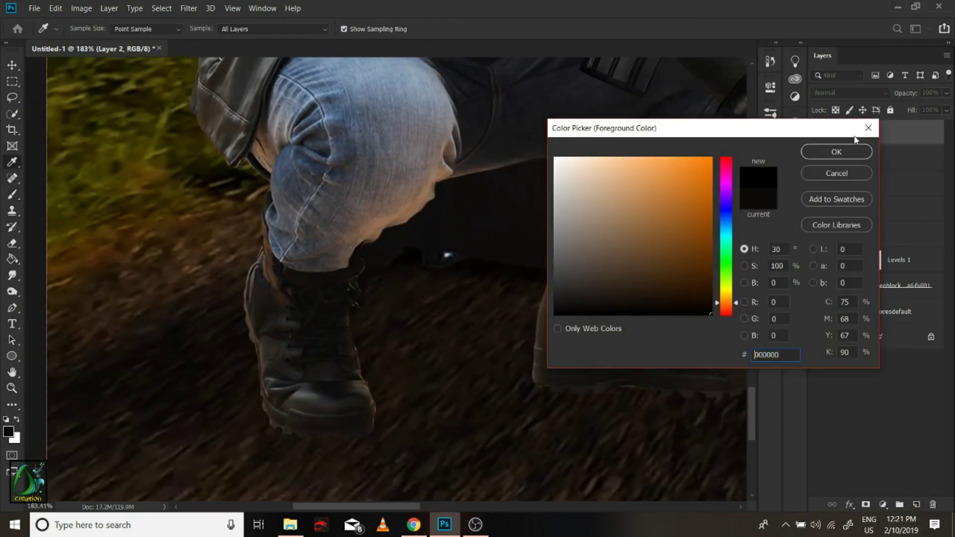
pyautogui.click(836, 152)
pyautogui.press('b')
pyautogui.rightClick(443, 245)
pyautogui.press('Escape')
# Paint shadows on the boot's left edge and the thigh beneath the gun magazine.
pyautogui.moveTo(204, 279)
pyautogui.mouseDown()
pyautogui.moveTo(257, 398)
pyautogui.moveTo(249, 213)
pyautogui.moveTo(185, 145)
pyautogui.mouseUp()
pyautogui.scroll(2, 576, 245)
pyautogui.moveTo(575, 246); pyautogui.dragTo(568, 497)
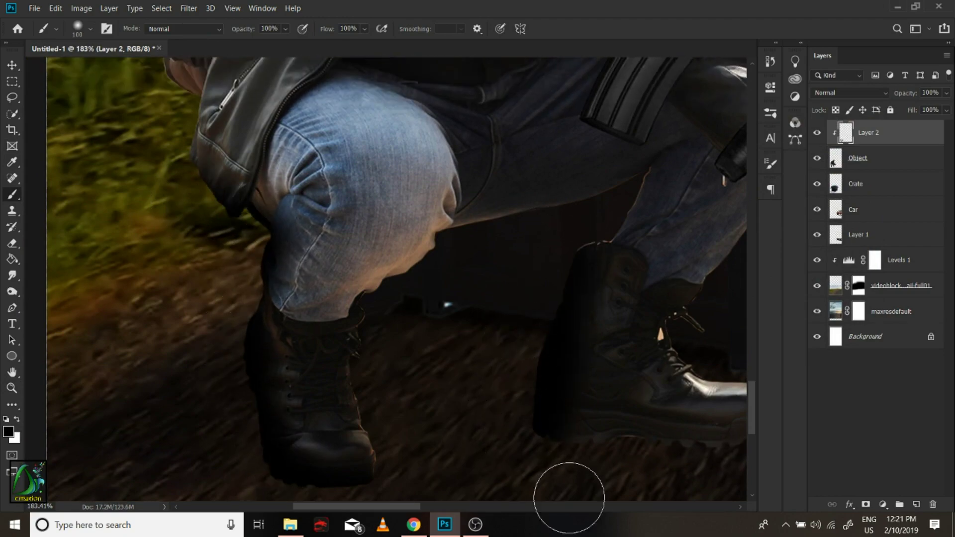
pyautogui.hscroll(4, 518, 484)
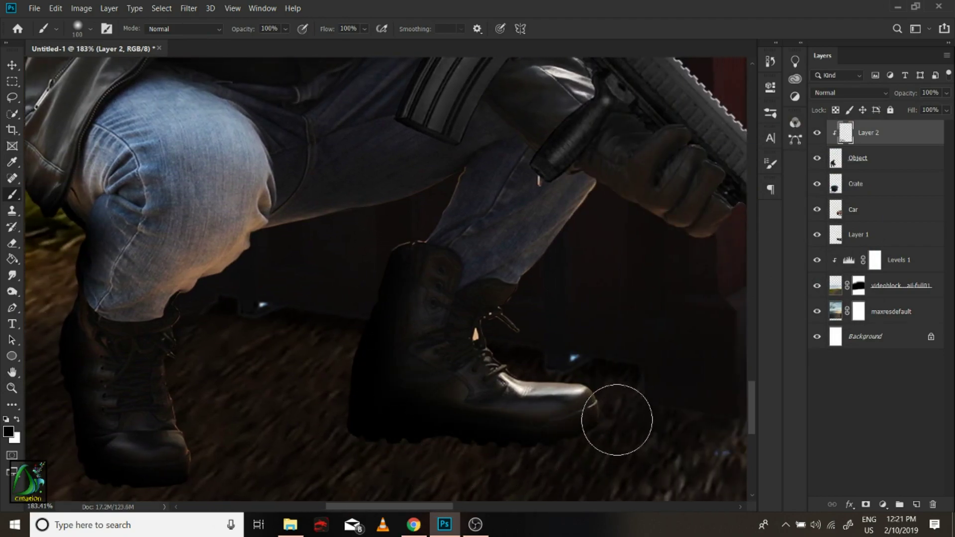
pyautogui.scroll(1, 341, 362)
pyautogui.scroll(3, 458, 334)
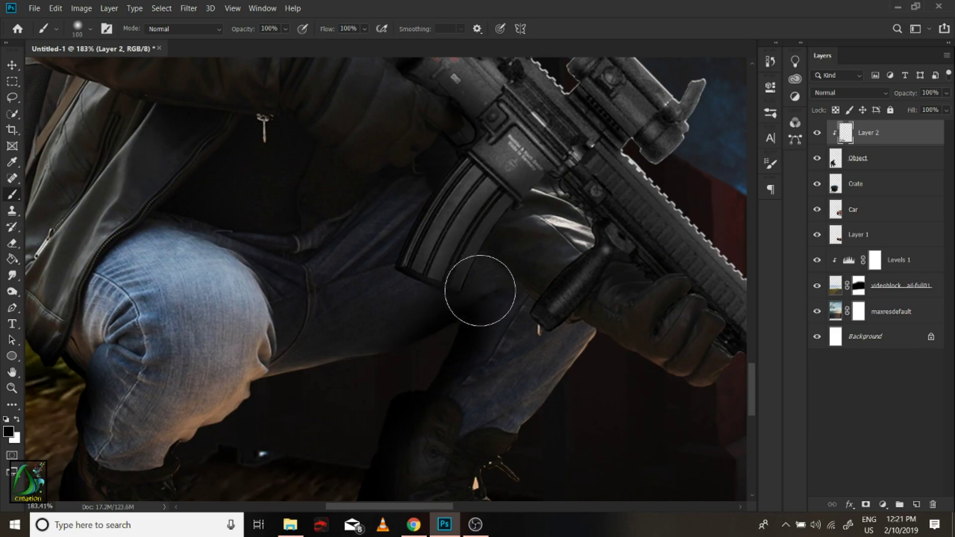
pyautogui.moveTo(480, 290)
pyautogui.mouseDown()
pyautogui.moveTo(343, 330)
pyautogui.moveTo(248, 459)
pyautogui.mouseUp()
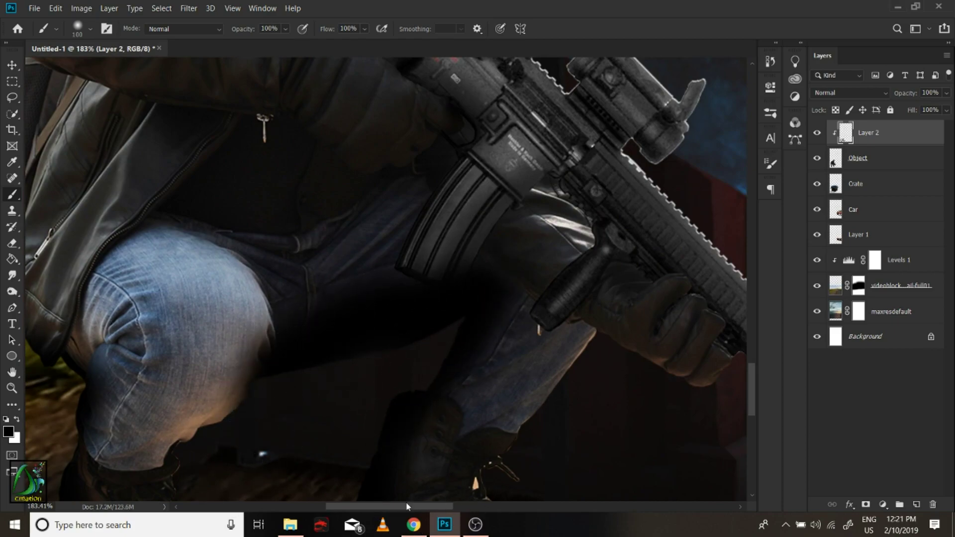
pyautogui.moveTo(406, 506); pyautogui.dragTo(353, 506)
pyautogui.moveTo(395, 316); pyautogui.dragTo(384, 448)
pyautogui.scroll(2, 314, 327)
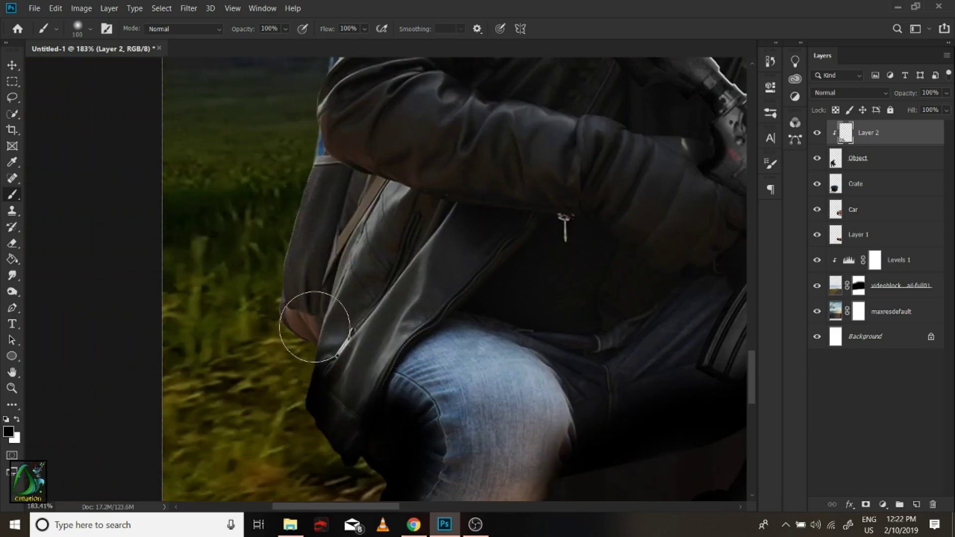
pyautogui.scroll(1, 314, 327)
pyautogui.moveTo(292, 362); pyautogui.dragTo(330, 458)
# Black out the jacket area and darken the leg's right edge toward the boot.
pyautogui.moveTo(298, 358); pyautogui.dragTo(437, 219)
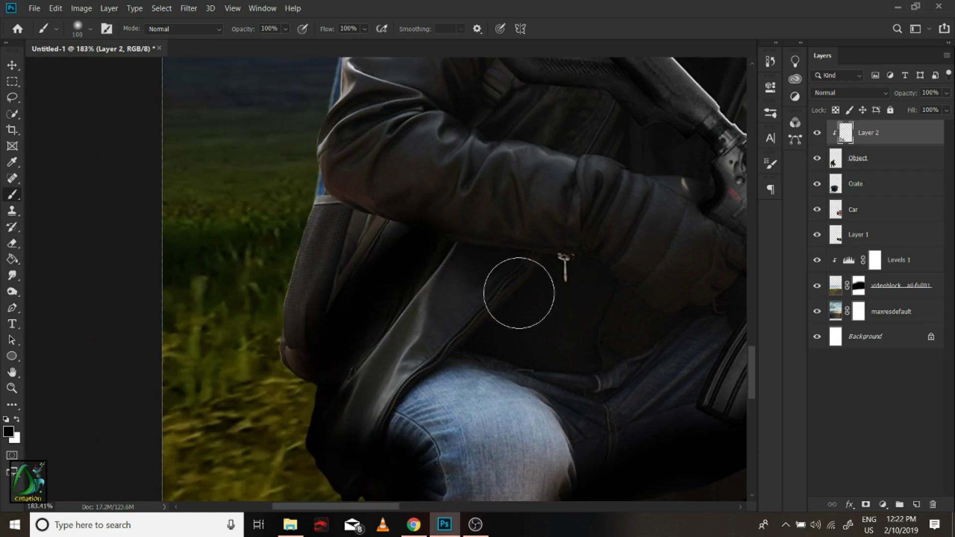
pyautogui.scroll(2, 519, 293)
pyautogui.moveTo(644, 335); pyautogui.dragTo(329, 219)
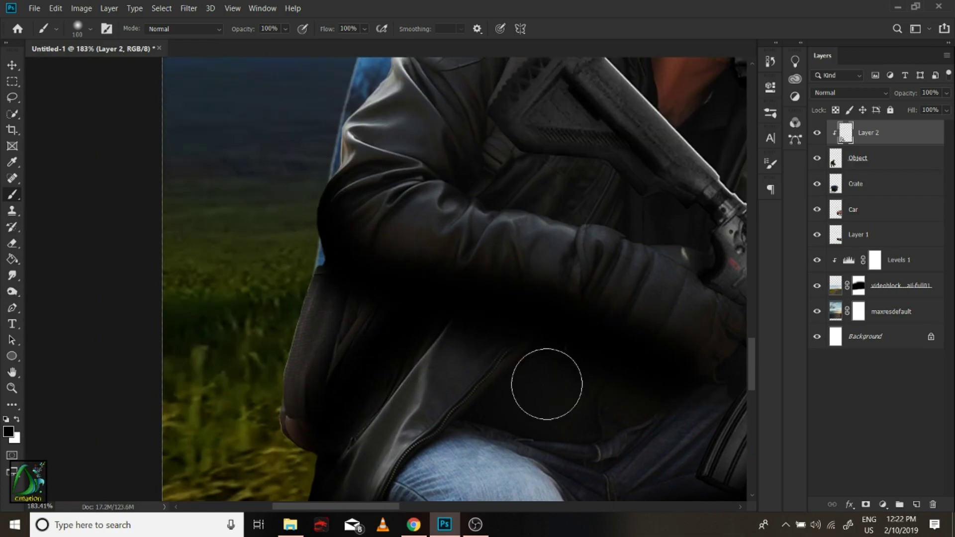
pyautogui.moveTo(547, 384); pyautogui.dragTo(659, 491)
pyautogui.scroll(-5, 452, 320)
pyautogui.hscroll(5, 624, 251)
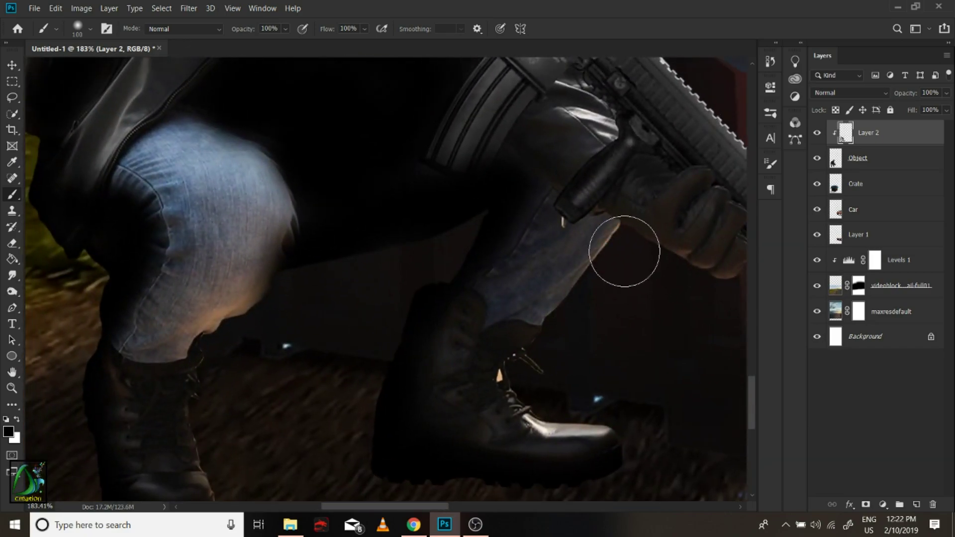
pyautogui.moveTo(624, 251); pyautogui.dragTo(533, 338)
pyautogui.hotkey('ctrl', '0')
pyautogui.press('z')
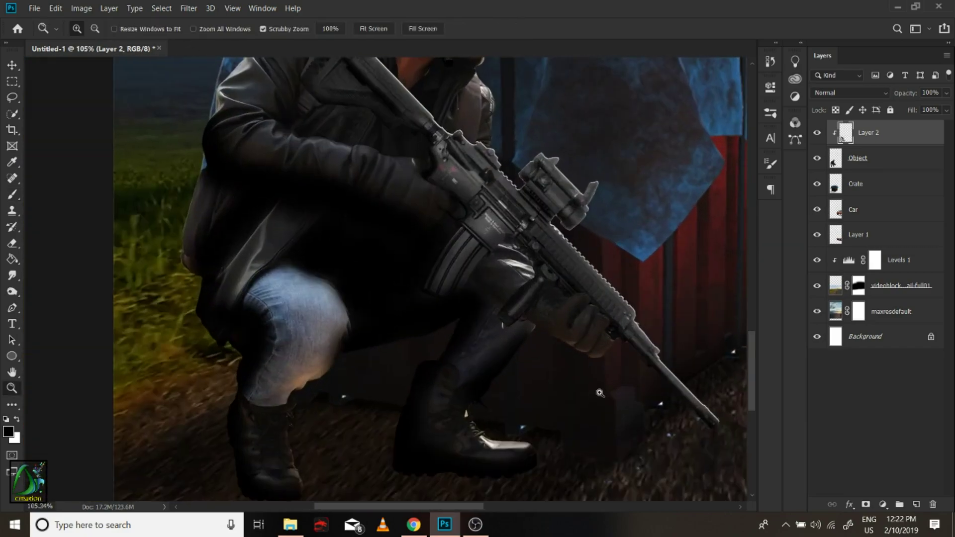
pyautogui.moveTo(522, 278); pyautogui.dragTo(646, 278)
pyautogui.click(13, 194)
# Keep the shadow layer in Normal blending and lower its opacity to about 75%.
pyautogui.click(848, 93)
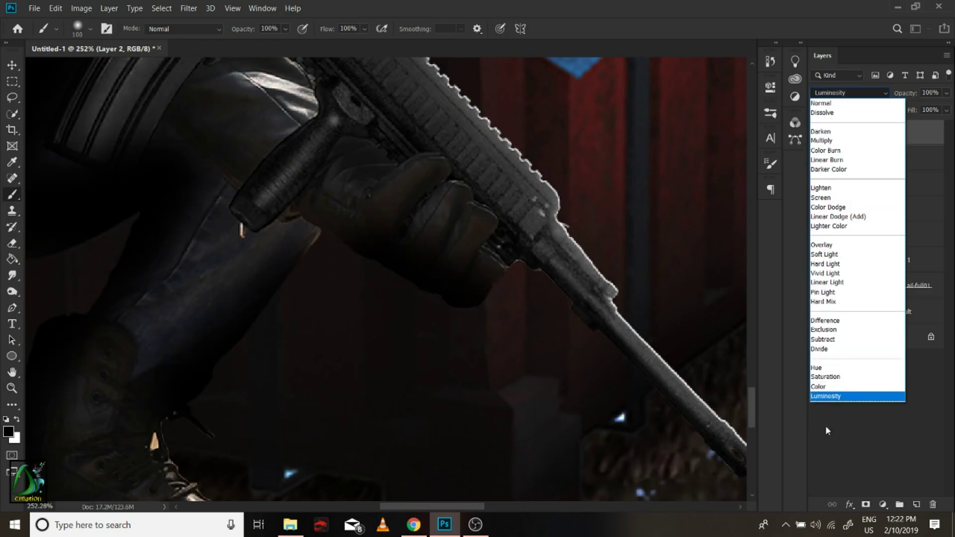
pyautogui.click(823, 103)
pyautogui.moveTo(905, 93); pyautogui.dragTo(890, 93)
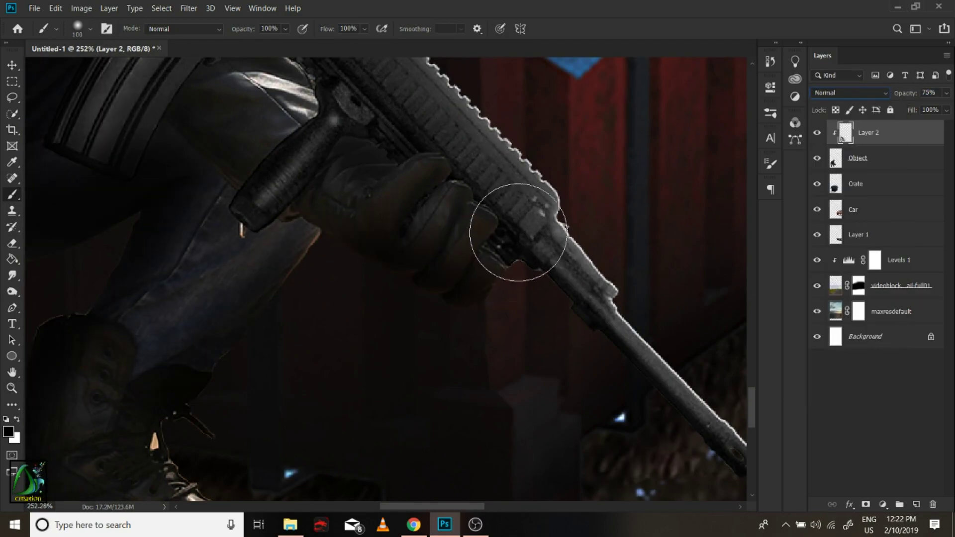
pyautogui.press('z')
pyautogui.moveTo(512, 233); pyautogui.dragTo(475, 281)
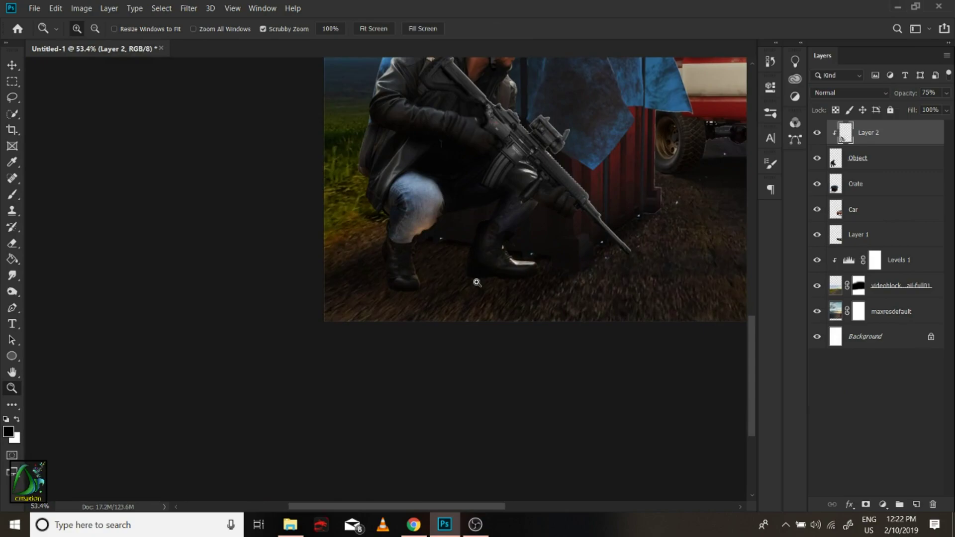
pyautogui.moveTo(457, 380); pyautogui.dragTo(664, 304)
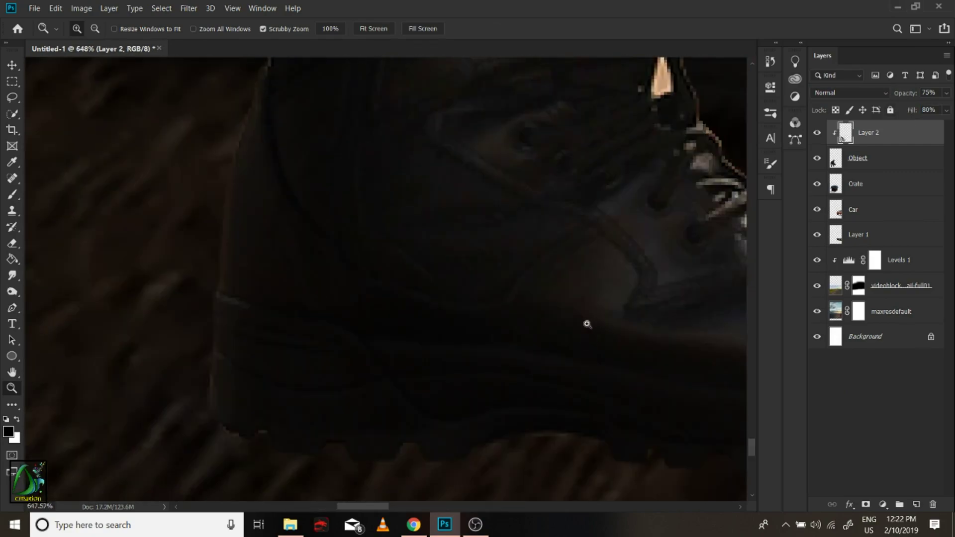
# Fine-tune the shadow layer's opacity to about 74% while checking the jeans and boots.
pyautogui.moveTo(893, 95); pyautogui.dragTo(951, 93)
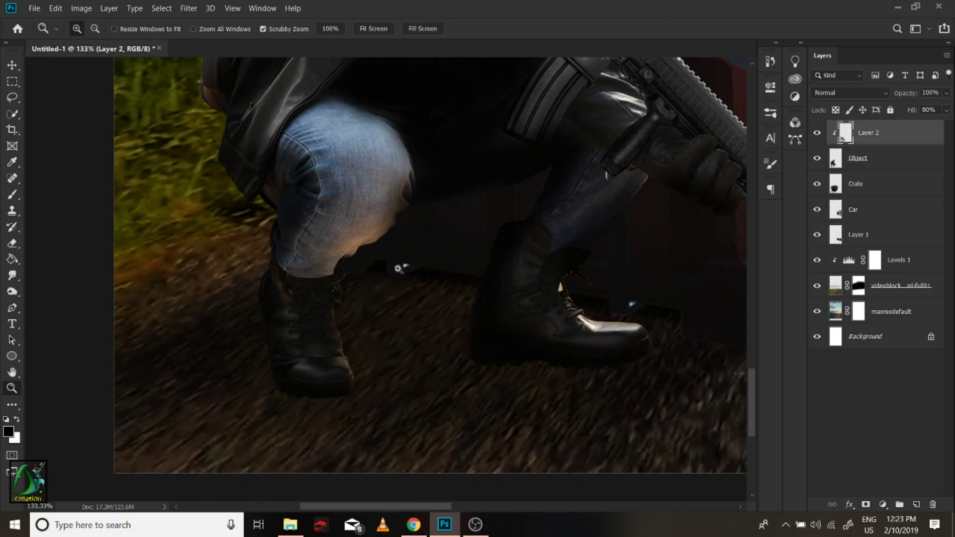
pyautogui.moveTo(398, 268); pyautogui.dragTo(458, 293)
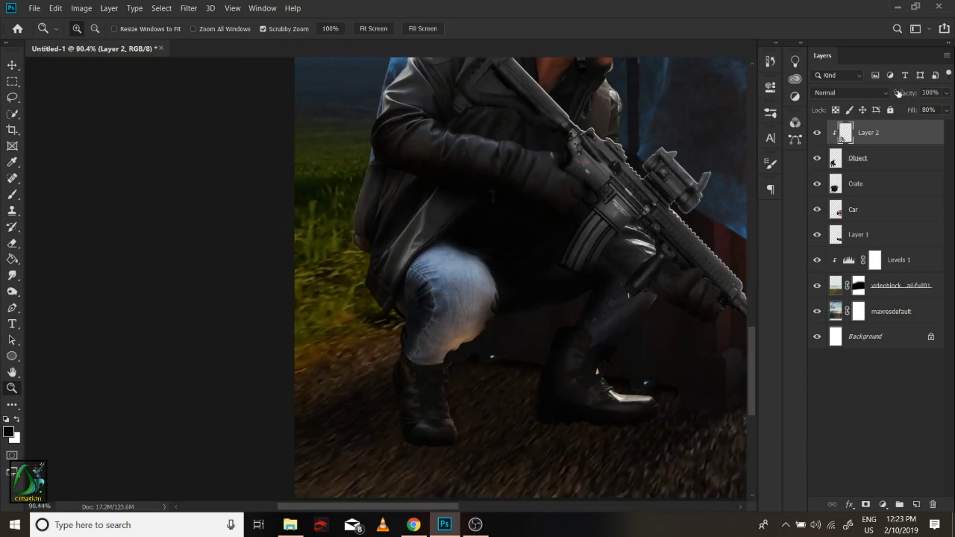
pyautogui.moveTo(898, 94); pyautogui.dragTo(886, 94)
pyautogui.moveTo(580, 428)
pyautogui.mouseDown()
pyautogui.moveTo(442, 287)
pyautogui.moveTo(486, 345)
pyautogui.mouseUp()
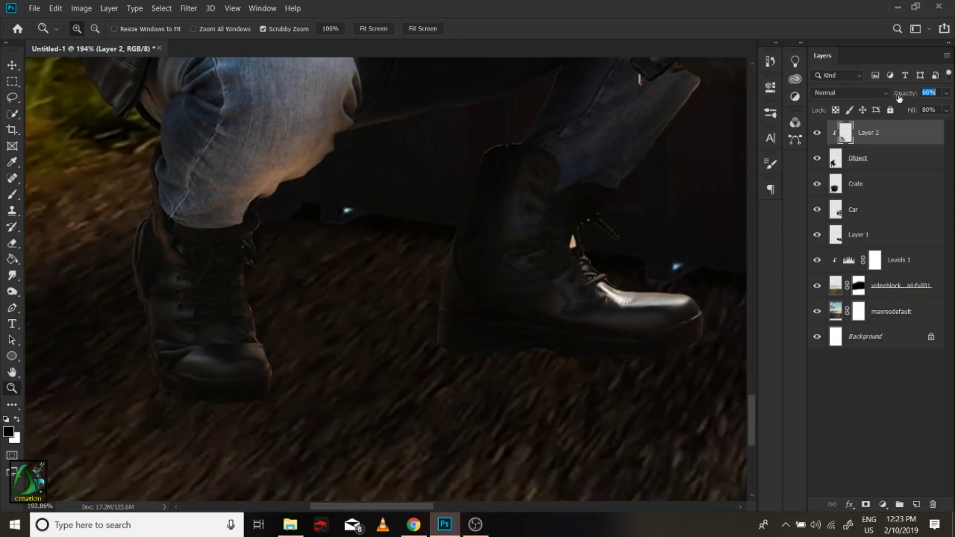
pyautogui.moveTo(572, 264); pyautogui.dragTo(611, 263)
pyautogui.click(857, 157)
pyautogui.press('o')
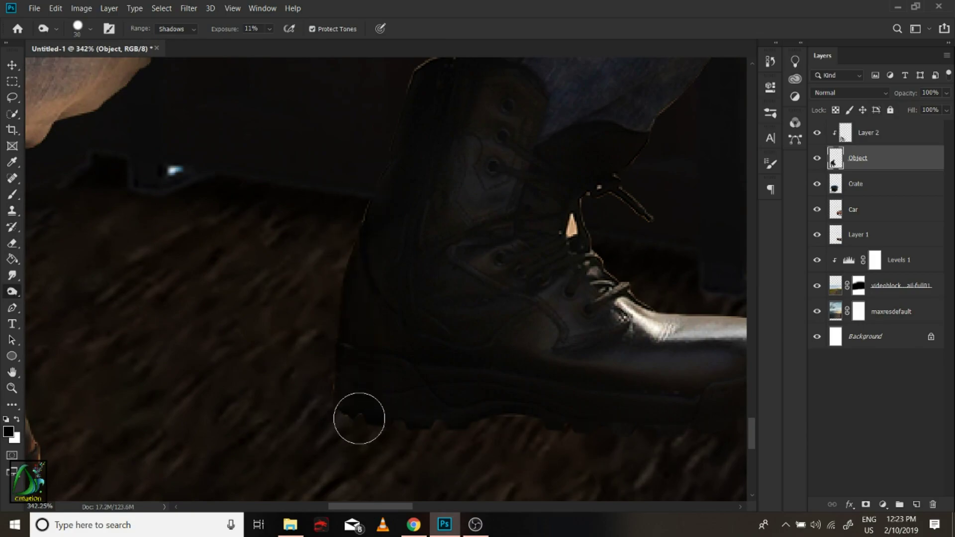
# Return to the shadow layer, check the brush size, and zoom back in on the boot edge.
pyautogui.scroll(5, 359, 418)
pyautogui.scroll(3, 426, 283)
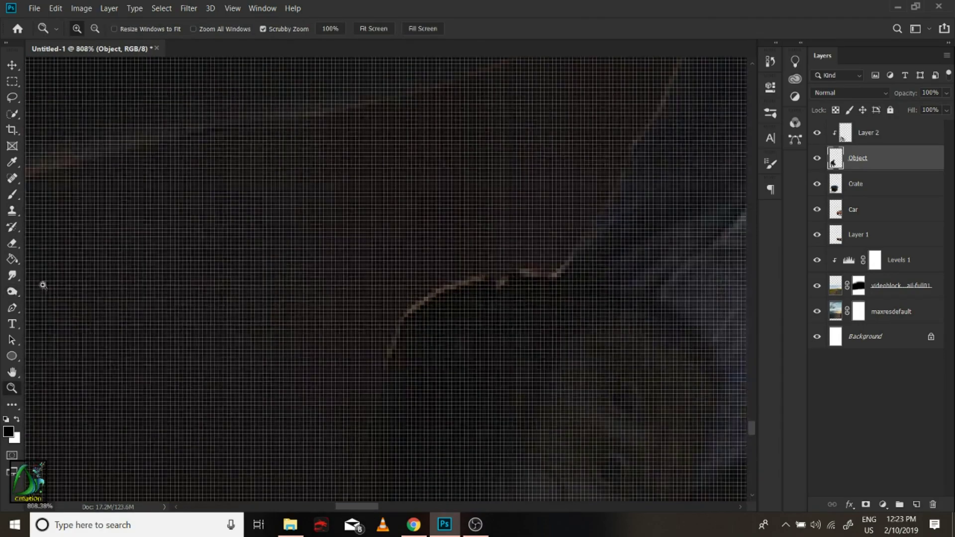
pyautogui.press('b')
pyautogui.rightClick(422, 219)
pyautogui.click(871, 145)
pyautogui.rightClick(442, 238)
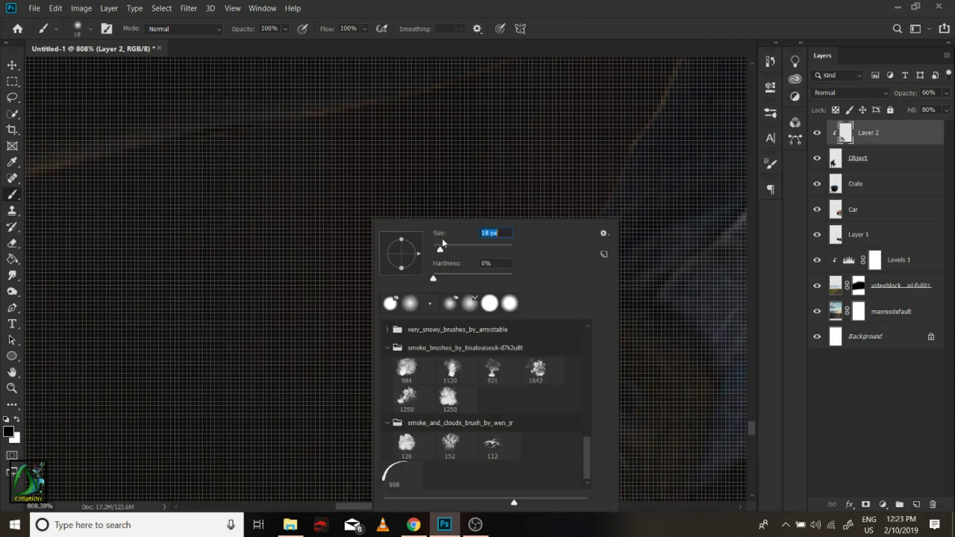
pyautogui.press('Escape')
pyautogui.press('z')
# On the Object layer, erase the stray brown strokes along the boot edges.
pyautogui.click(875, 159)
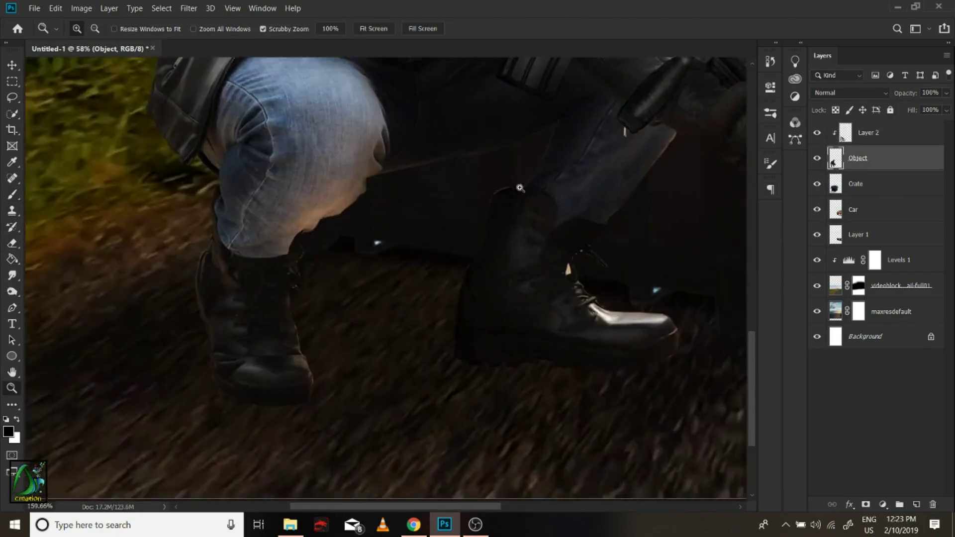
pyautogui.press('e')
pyautogui.rightClick(328, 194)
pyautogui.press('Escape')
pyautogui.moveTo(397, 153); pyautogui.dragTo(305, 252)
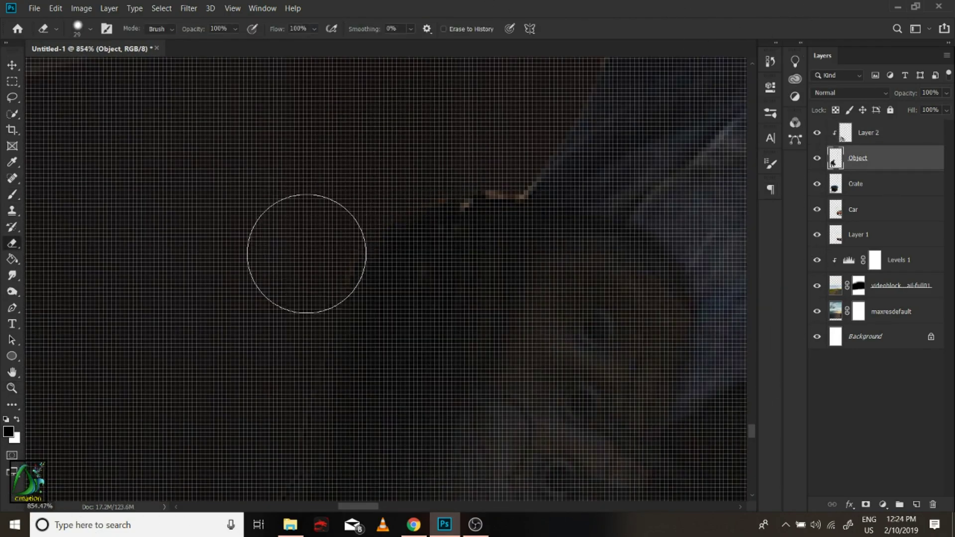
pyautogui.press('[')
pyautogui.moveTo(535, 145); pyautogui.dragTo(459, 176)
# Reframe the view on the boot and set up the Burn tool brush for darkening it.
pyautogui.press('z')
pyautogui.hotkey('ctrl', '0')
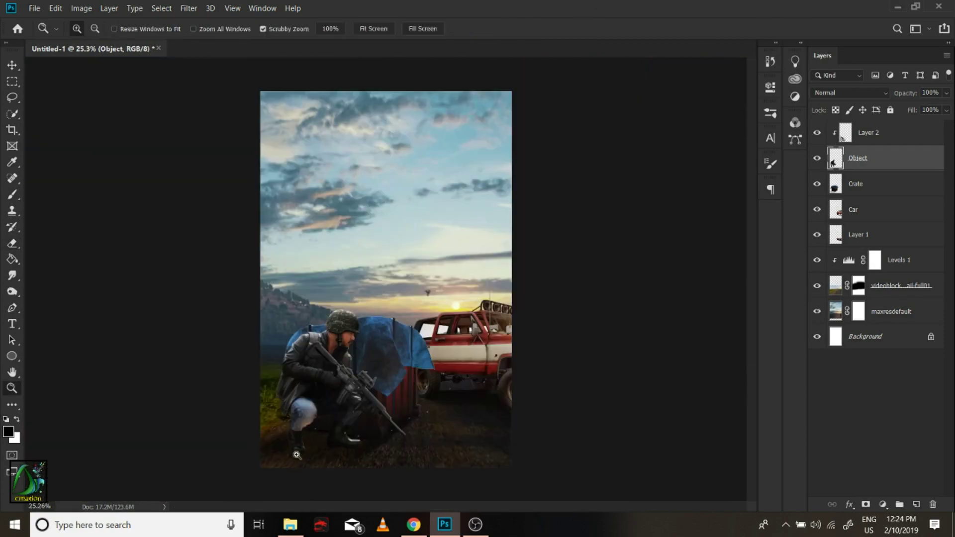
pyautogui.moveTo(296, 453); pyautogui.dragTo(342, 237)
pyautogui.press('b')
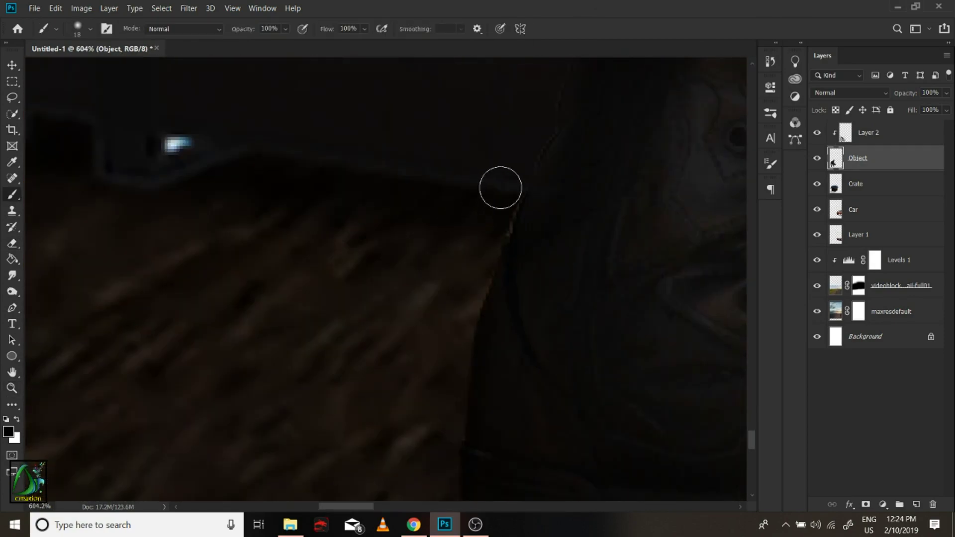
pyautogui.click(13, 244)
pyautogui.scroll(-3, 462, 268)
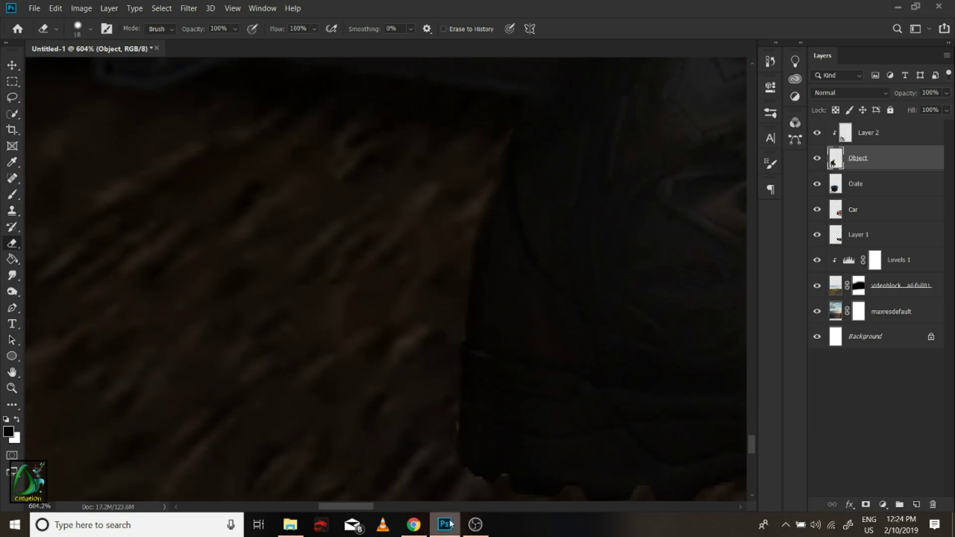
pyautogui.press('z')
pyautogui.moveTo(497, 311)
pyautogui.mouseDown()
pyautogui.moveTo(349, 331)
pyautogui.moveTo(351, 262)
pyautogui.mouseUp()
pyautogui.press('e')
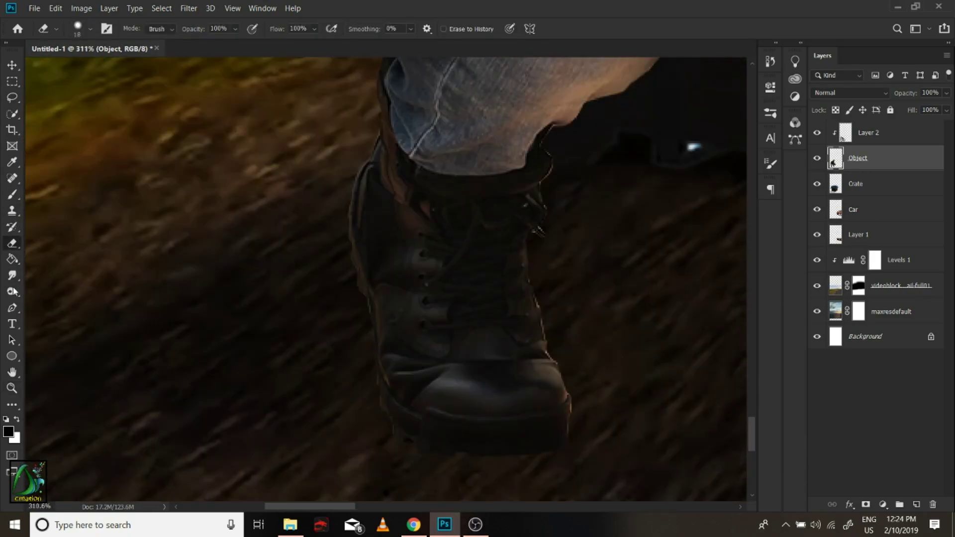
pyautogui.click(13, 292)
pyautogui.rightClick(312, 220)
pyautogui.press('Escape')
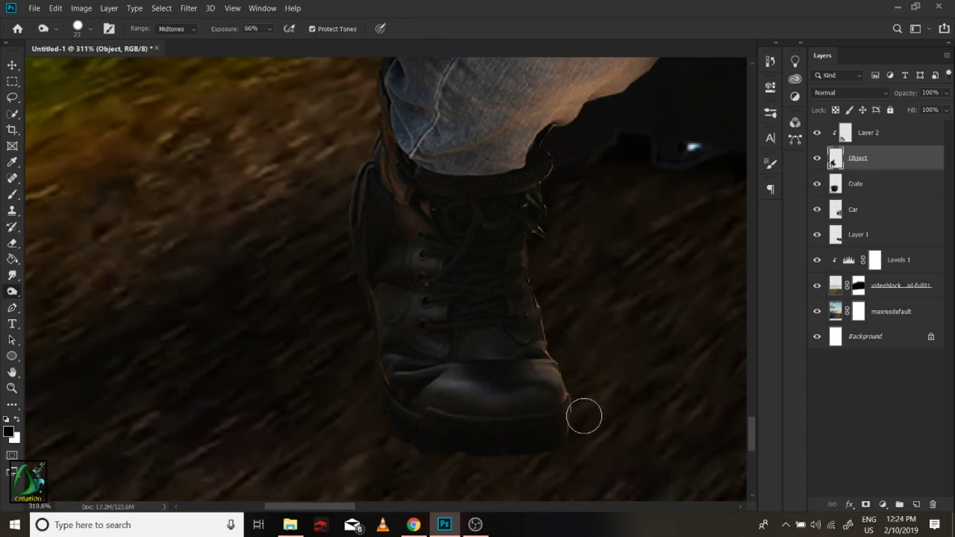
# Frame the soldier's jacket and jeans and check the brush size settings.
pyautogui.scroll(3, 579, 315)
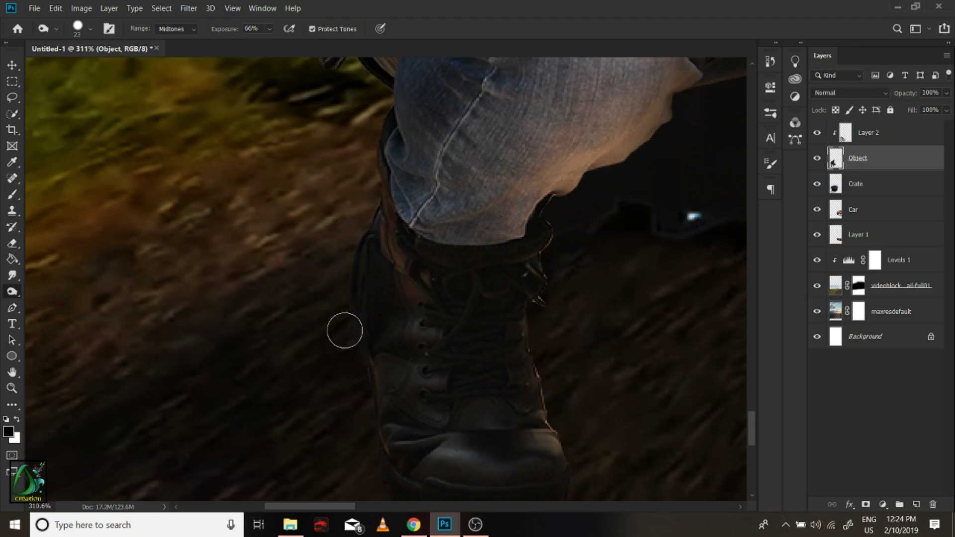
pyautogui.moveTo(345, 331); pyautogui.dragTo(178, 278)
pyautogui.rightClick(273, 249)
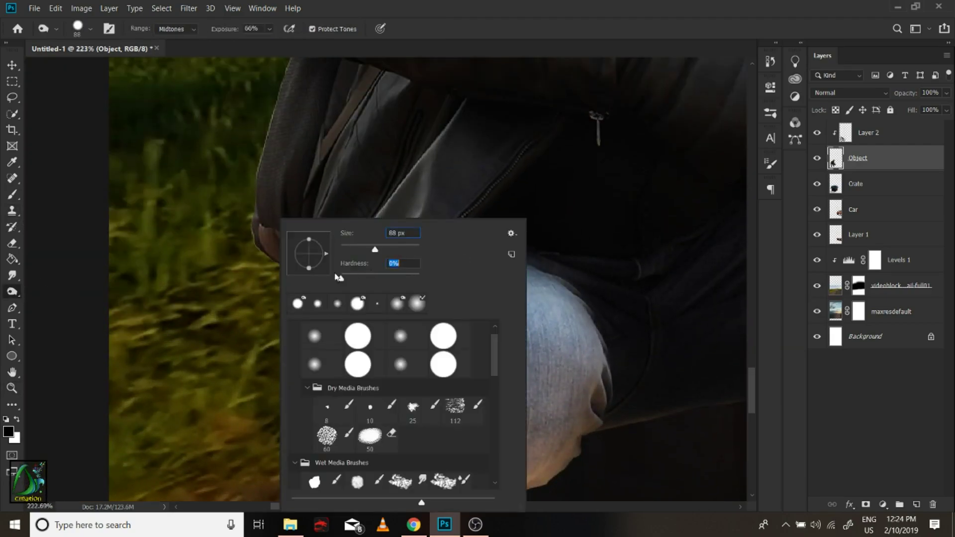
pyautogui.press('Return')
pyautogui.scroll(-2, 376, 404)
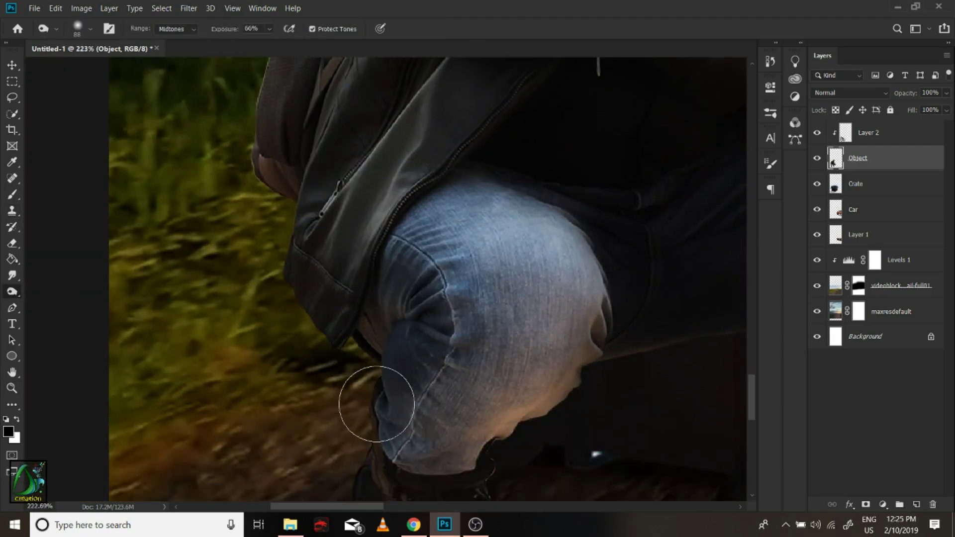
pyautogui.scroll(-2, 377, 404)
pyautogui.press('z')
pyautogui.moveTo(362, 331); pyautogui.dragTo(337, 312)
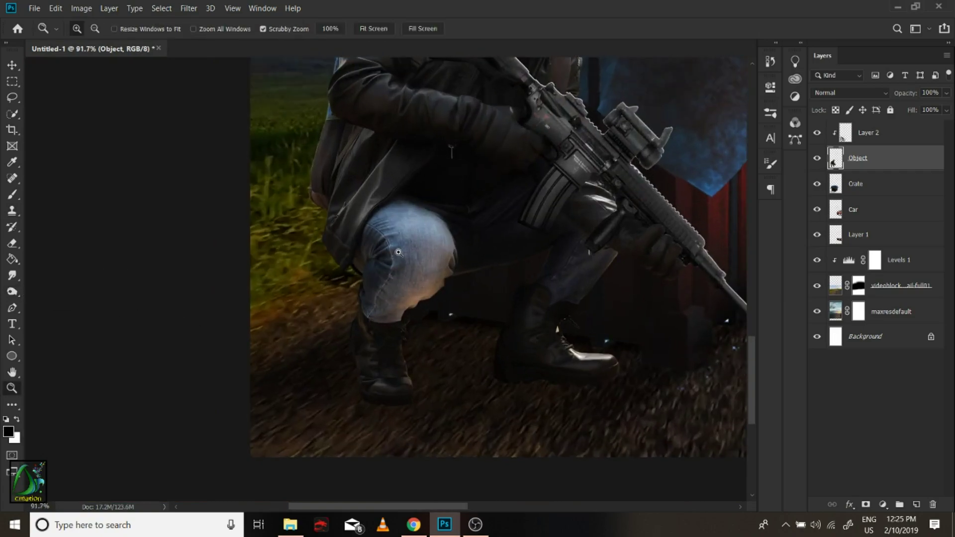
# Set the Burn brush and zoom on the jacket and arm in a floating document window.
pyautogui.press('o')
pyautogui.scroll(3, 550, 283)
pyautogui.rightClick(487, 221)
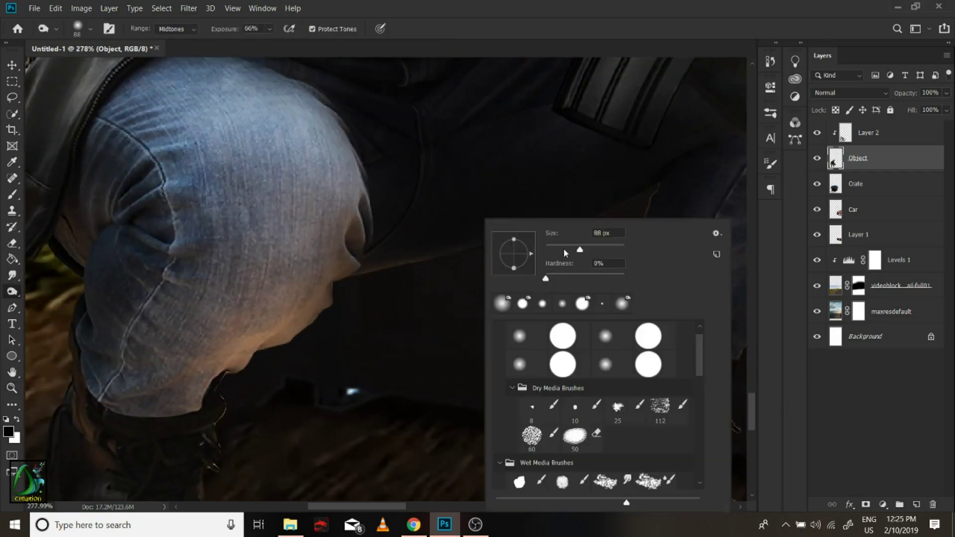
pyautogui.press('Return')
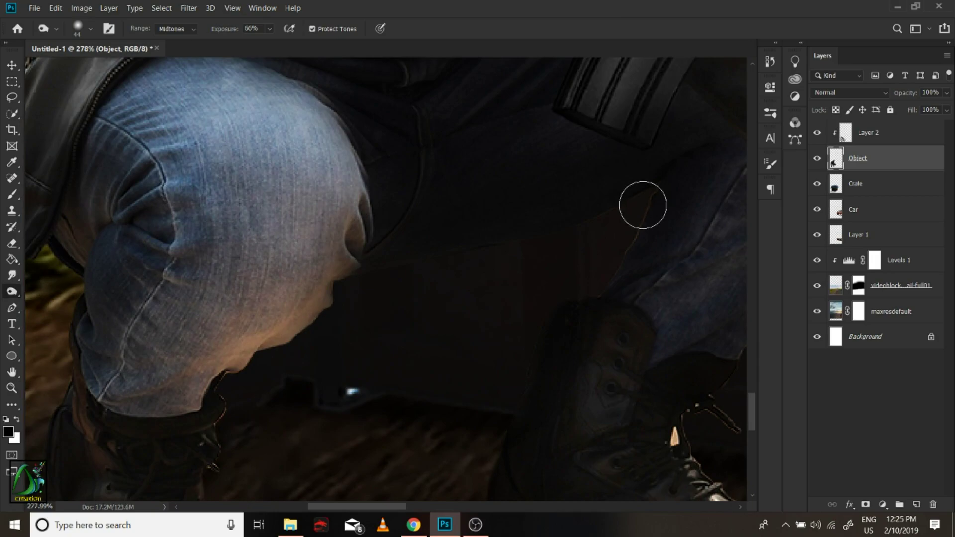
pyautogui.moveTo(538, 125); pyautogui.dragTo(580, 214)
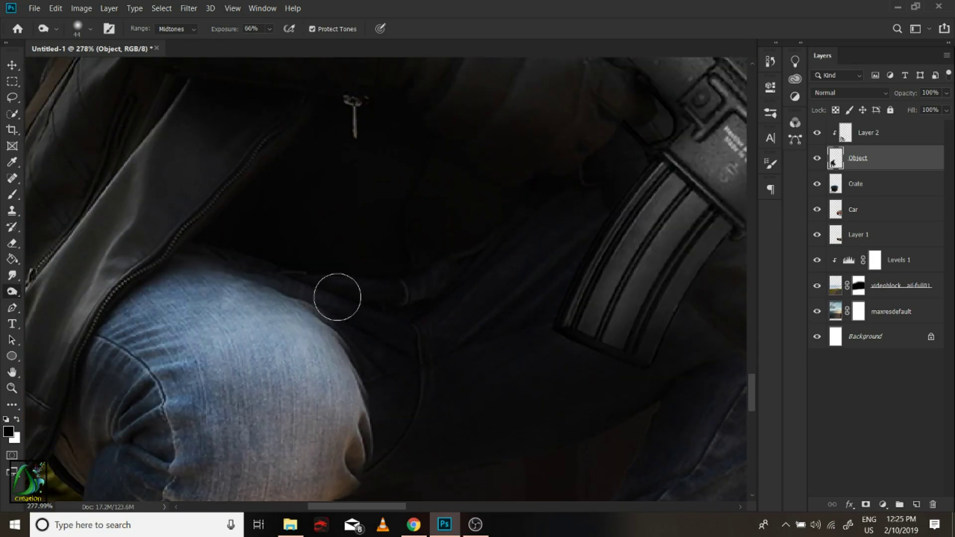
pyautogui.scroll(-3, 337, 294)
pyautogui.scroll(3, 272, 294)
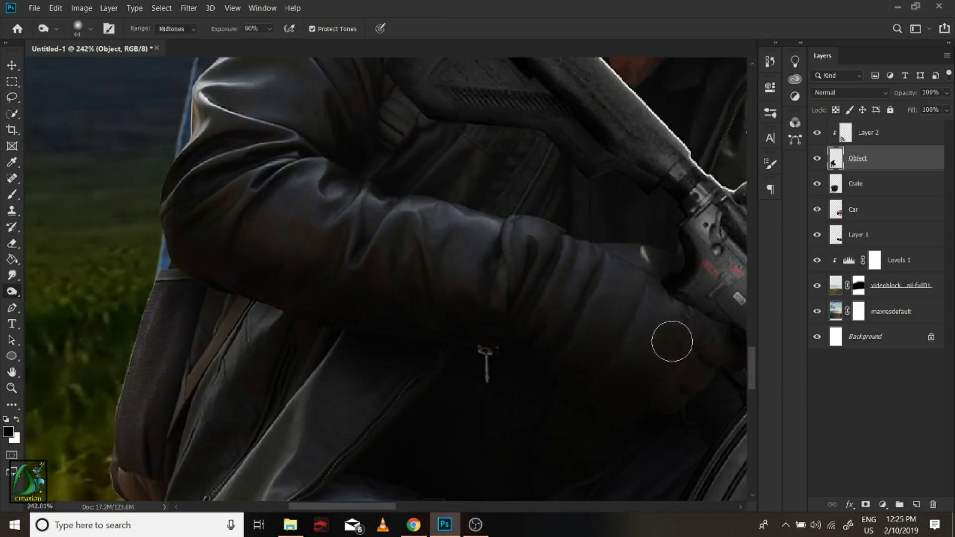
pyautogui.scroll(1, 60, 196)
pyautogui.scroll(2, 149, 209)
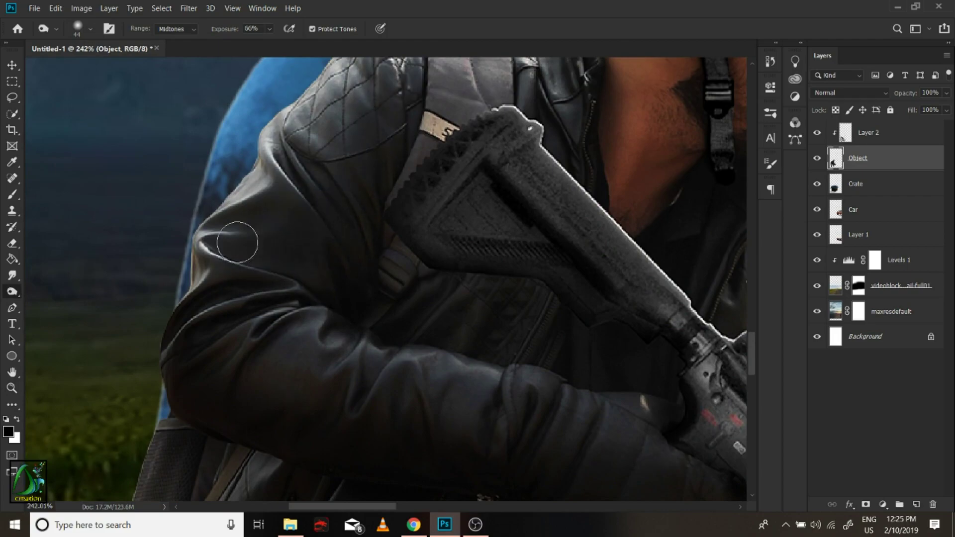
pyautogui.moveTo(89, 48); pyautogui.dragTo(95, 46)
pyautogui.scroll(3, 393, 323)
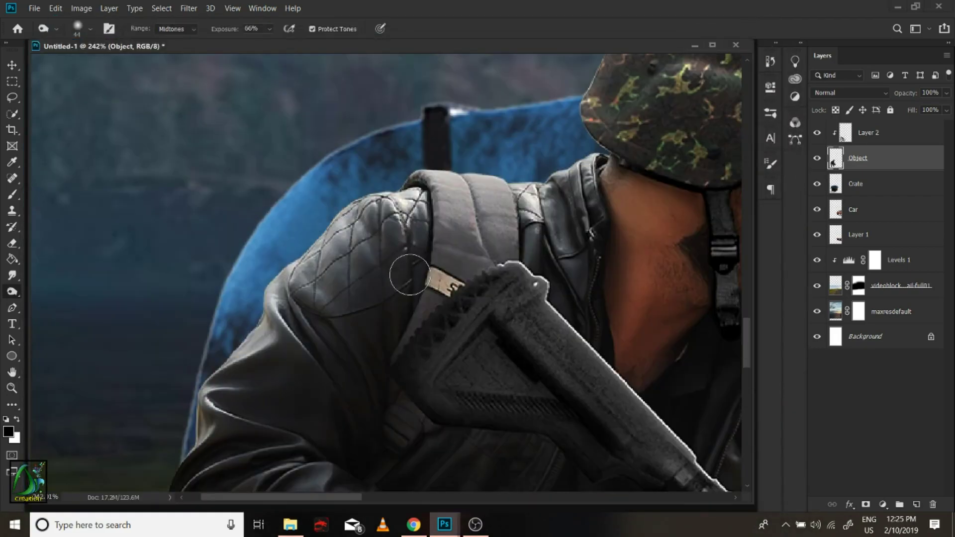
# With a larger burn brush, darken the rifle's bright edge and the boot and lower jeans.
pyautogui.press(']')
pyautogui.press(']')
pyautogui.press(']')
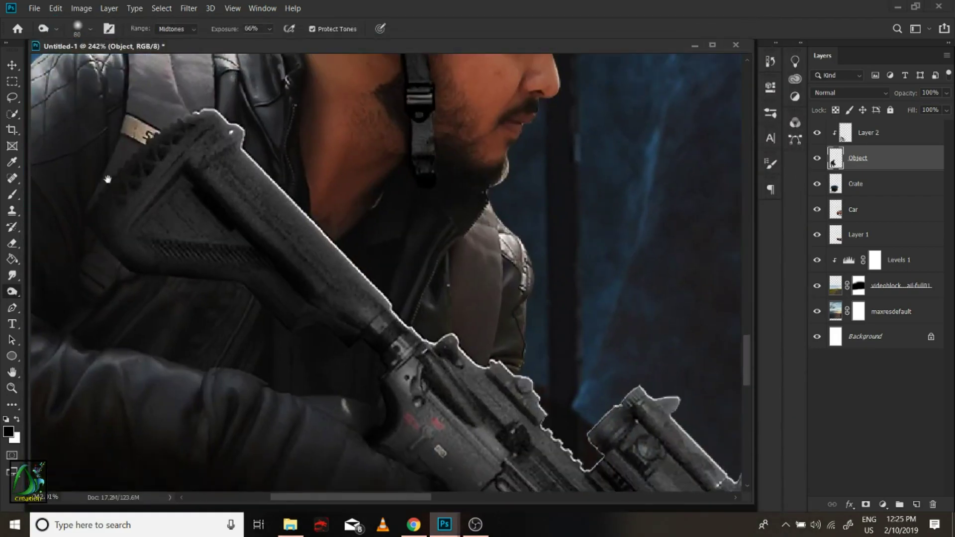
pyautogui.scroll(-4, 388, 339)
pyautogui.hscroll(6, 388, 338)
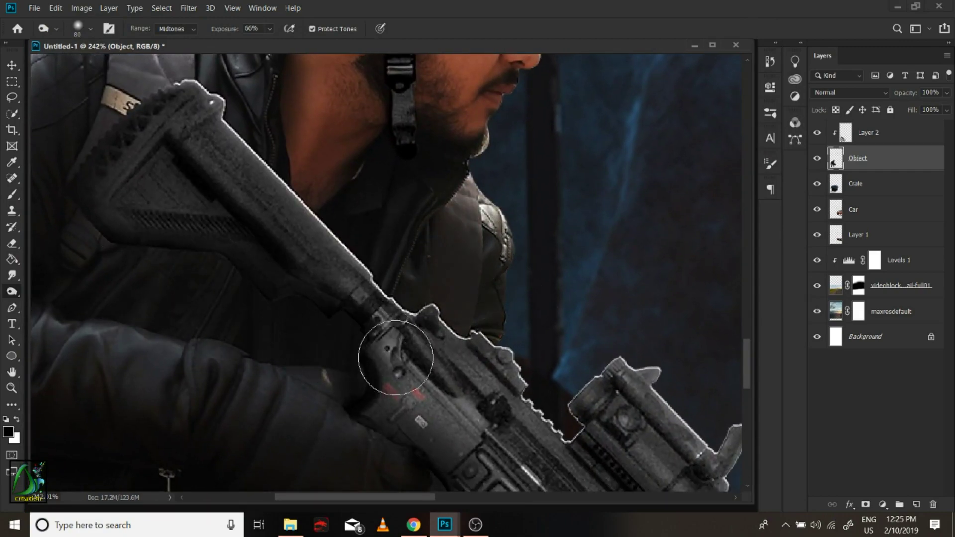
pyautogui.scroll(-5, 394, 351)
pyautogui.moveTo(652, 173); pyautogui.dragTo(654, 185)
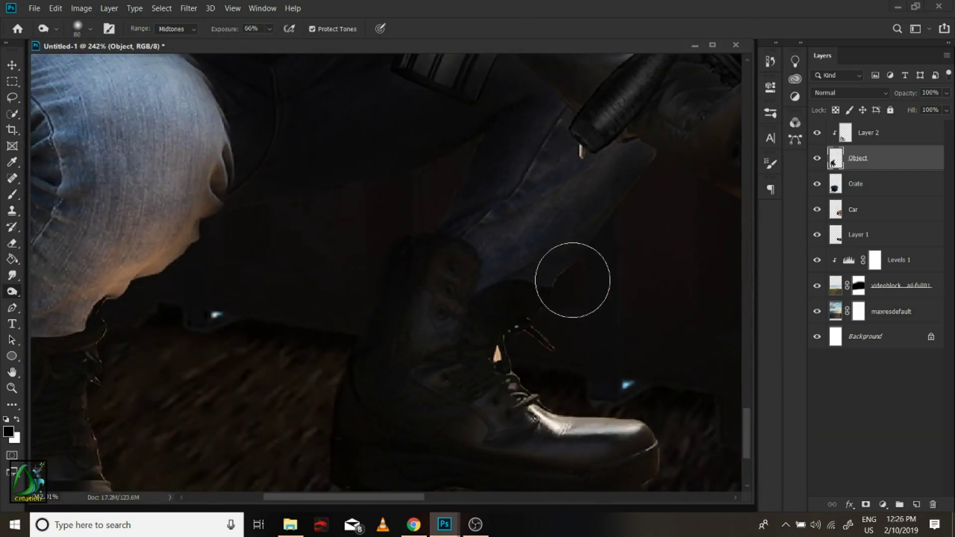
pyautogui.moveTo(519, 261); pyautogui.dragTo(582, 135)
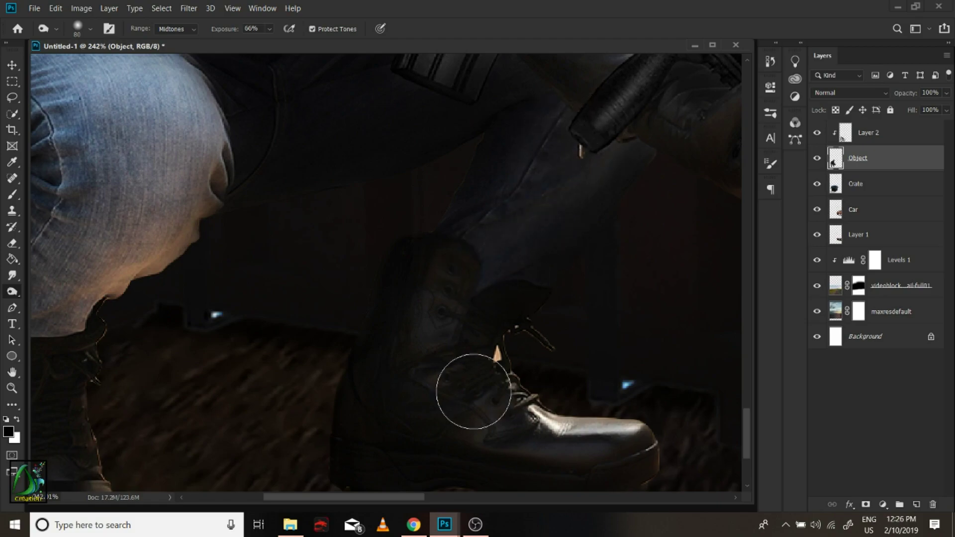
# Burn darker shading into the soldier's neck and cheek.
pyautogui.press('z')
pyautogui.hotkey('ctrl', '0')
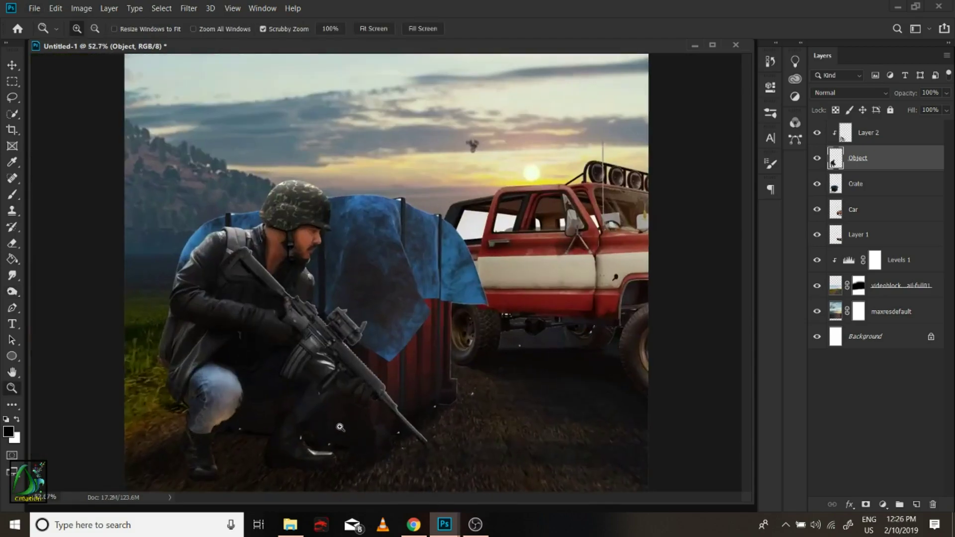
pyautogui.scroll(5, 224, 232)
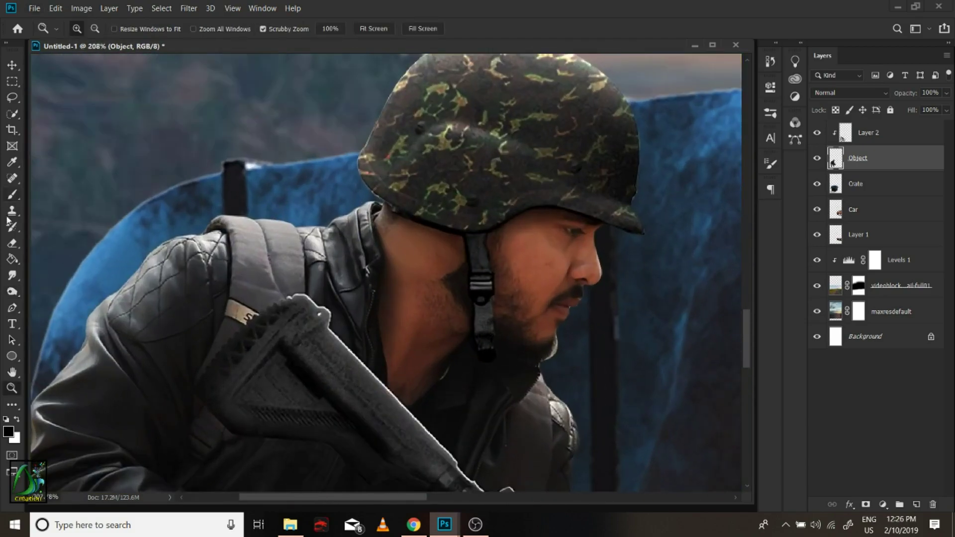
pyautogui.press('o')
pyautogui.moveTo(403, 244); pyautogui.dragTo(404, 399)
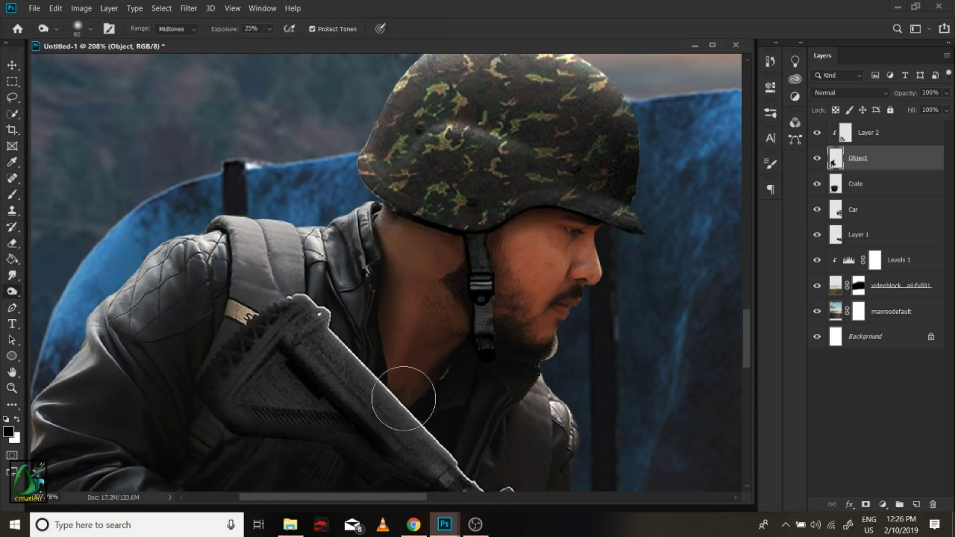
pyautogui.click(530, 251)
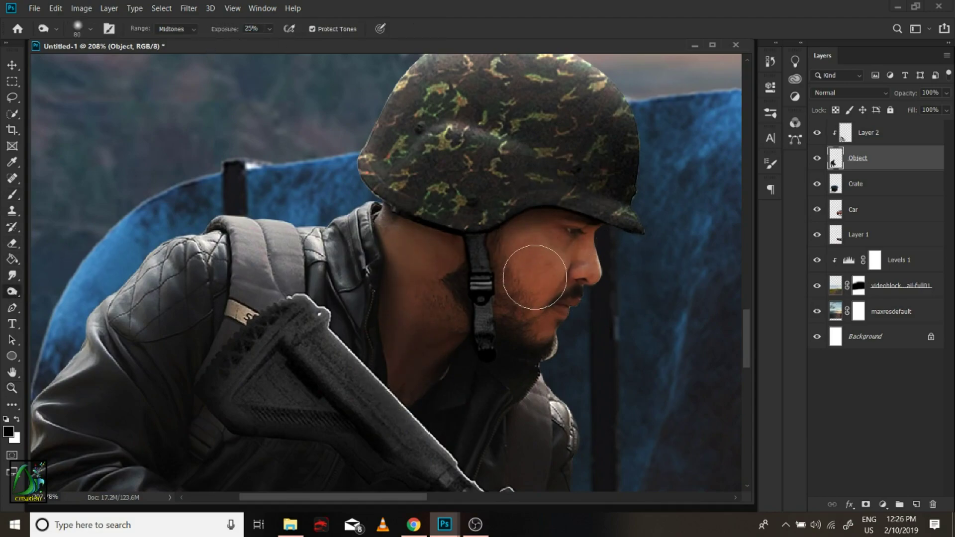
# Switch to the Eraser and frame the helmet and face to clean chin fringe pixels.
pyautogui.press('z')
pyautogui.moveTo(422, 348)
pyautogui.mouseDown()
pyautogui.moveTo(487, 335)
pyautogui.moveTo(435, 252)
pyautogui.moveTo(270, 277)
pyautogui.moveTo(320, 260)
pyautogui.mouseUp()
pyautogui.press('e')
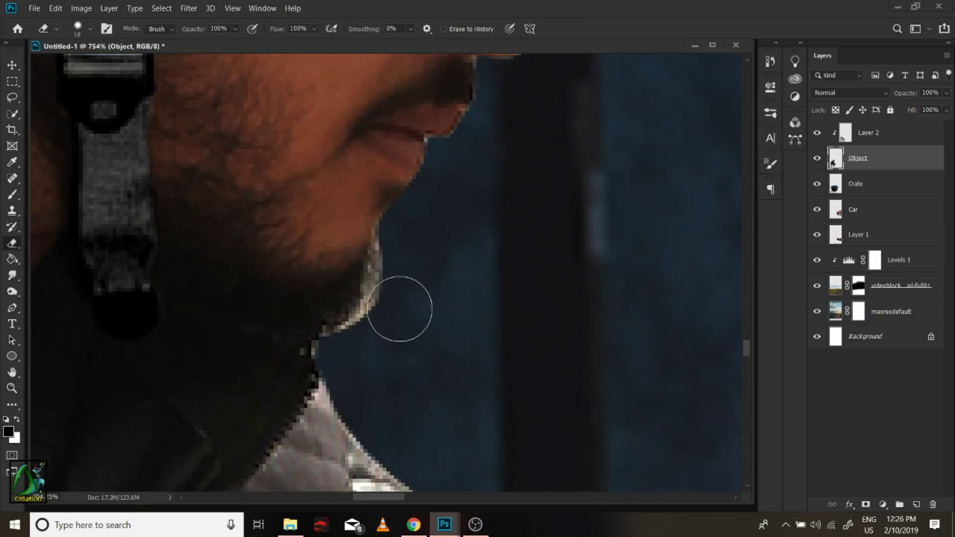
pyautogui.scroll(3, 498, 199)
pyautogui.scroll(2, 571, 199)
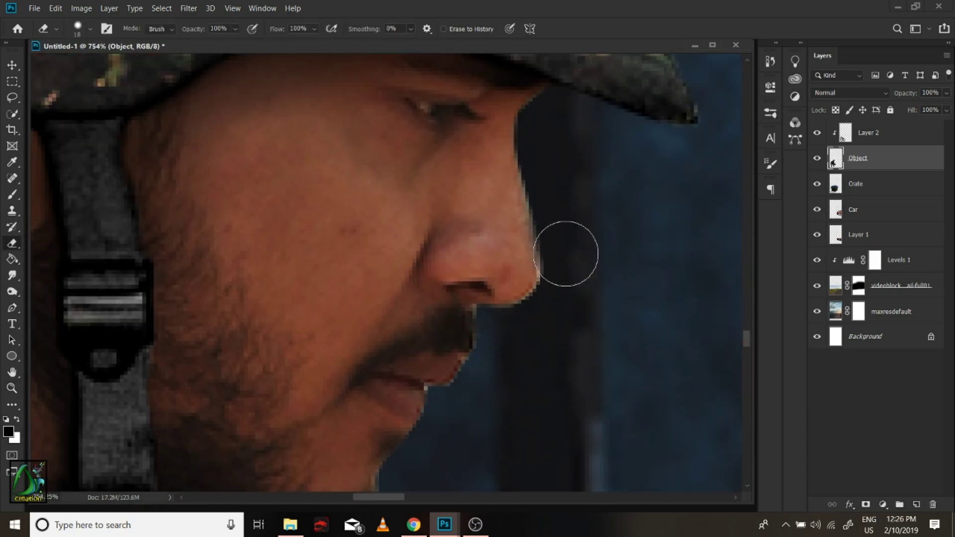
pyautogui.scroll(-2, 548, 324)
pyautogui.press('z')
pyautogui.moveTo(471, 326); pyautogui.dragTo(454, 273)
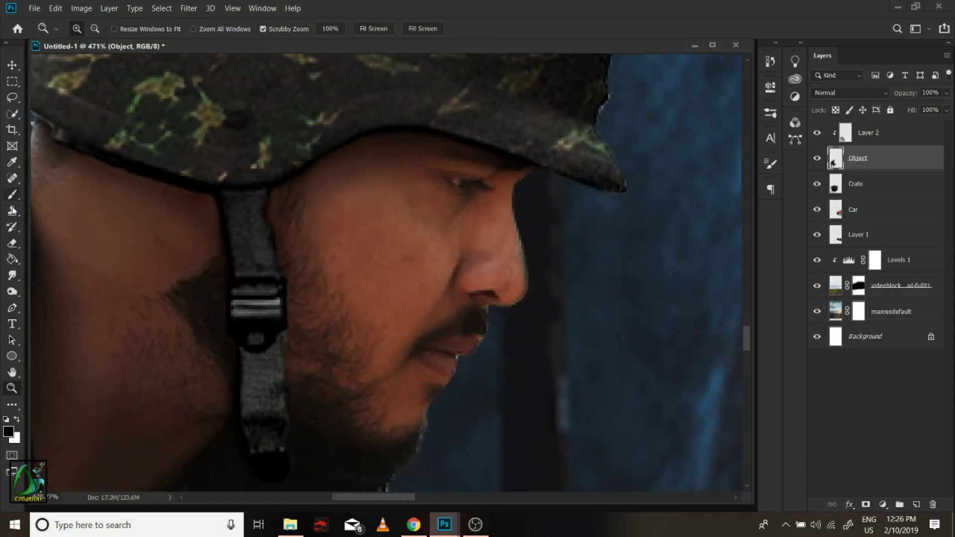
# Set up the Clone Stamp on the cheek, then switch to the Mixer Brush for skin blending.
pyautogui.click(13, 210)
pyautogui.rightClick(382, 217)
pyautogui.press('Escape')
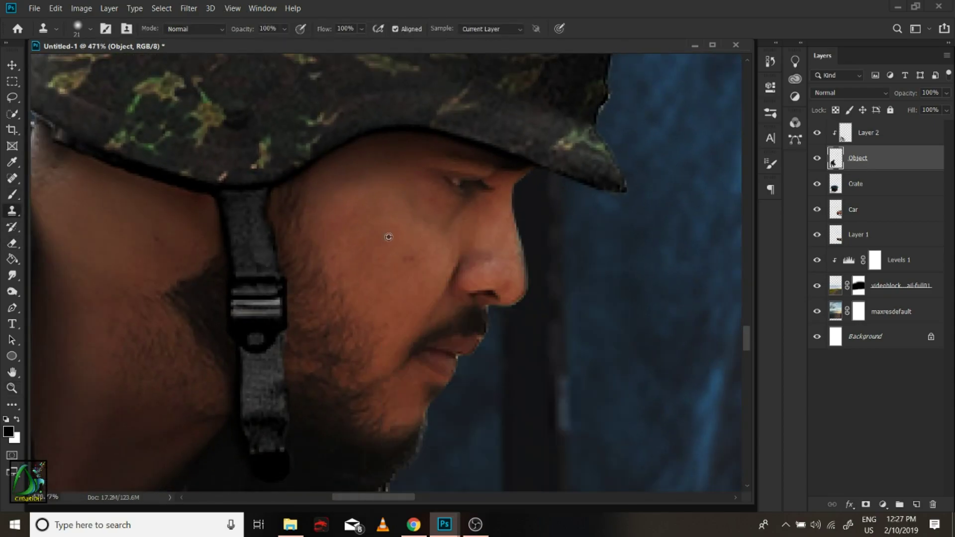
pyautogui.press('z')
pyautogui.moveTo(442, 262)
pyautogui.mouseDown()
pyautogui.moveTo(514, 240)
pyautogui.moveTo(524, 249)
pyautogui.mouseUp()
pyautogui.click(13, 194)
pyautogui.rightClick(12, 194)
pyautogui.click(69, 232)
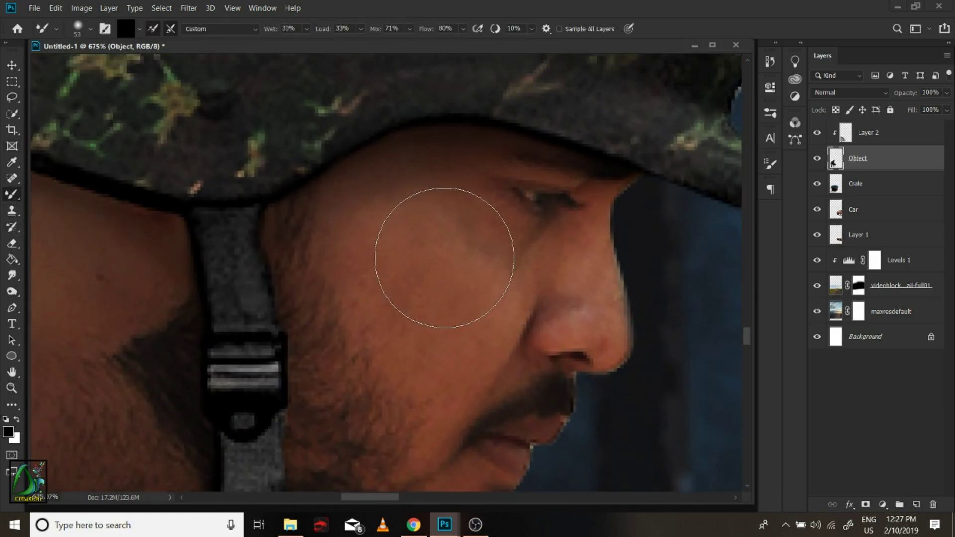
# Reframe on the soldier's face within the scene and open the Liquify filter.
pyautogui.press('z')
pyautogui.moveTo(444, 257); pyautogui.dragTo(467, 341)
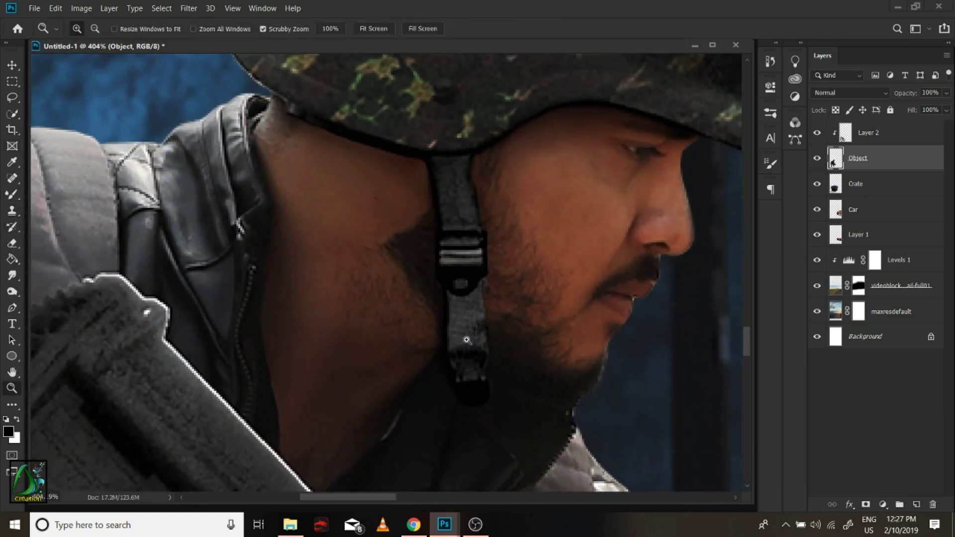
pyautogui.moveTo(395, 321); pyautogui.dragTo(358, 378)
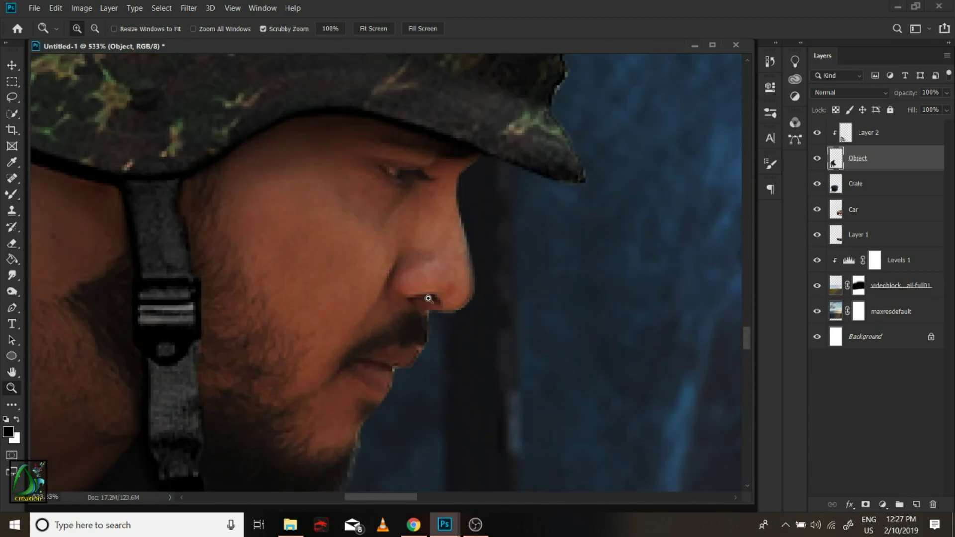
pyautogui.moveTo(358, 378); pyautogui.dragTo(293, 163)
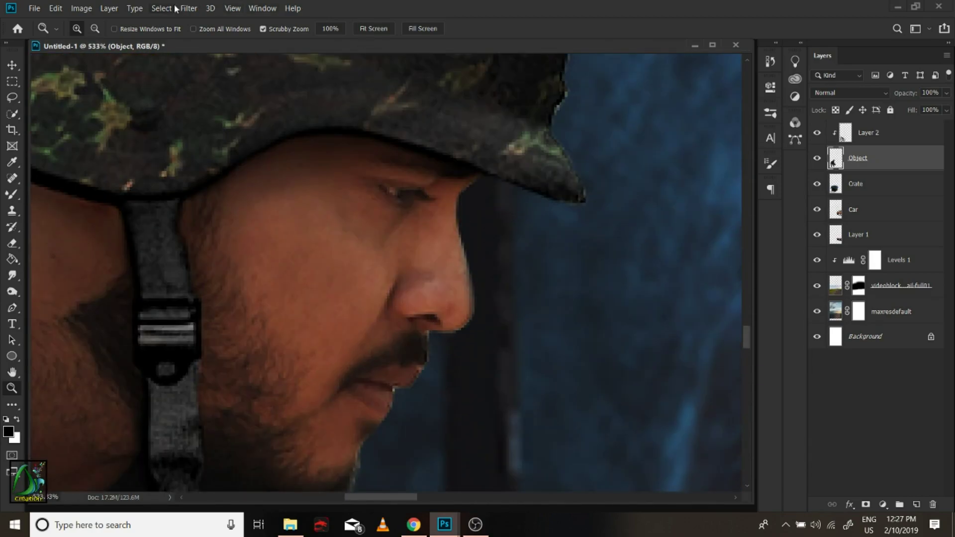
pyautogui.hotkey('ctrl', 'shift', 'x')
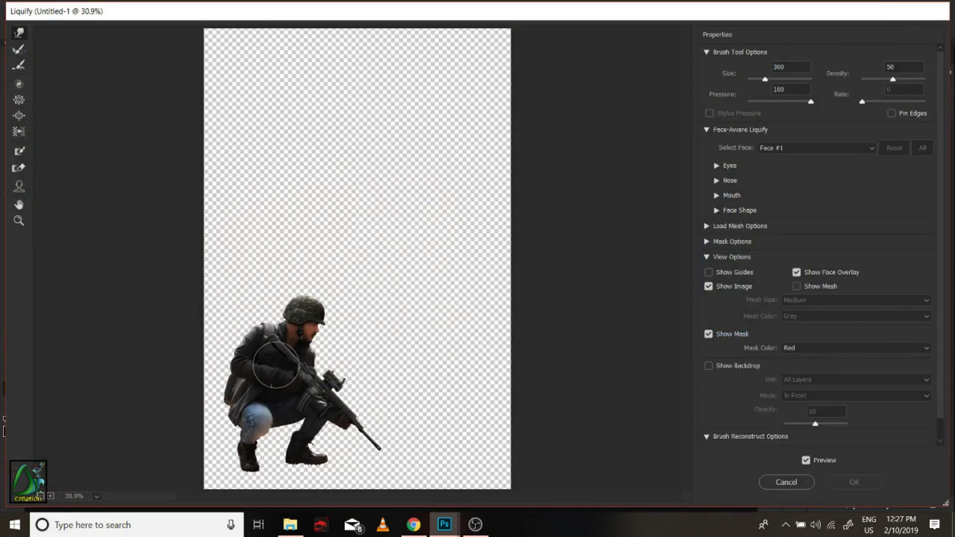
# With a size-50 Forward Warp brush at 400%, push the cheek and beard inward and apply.
pyautogui.scroll(5, 651, 266)
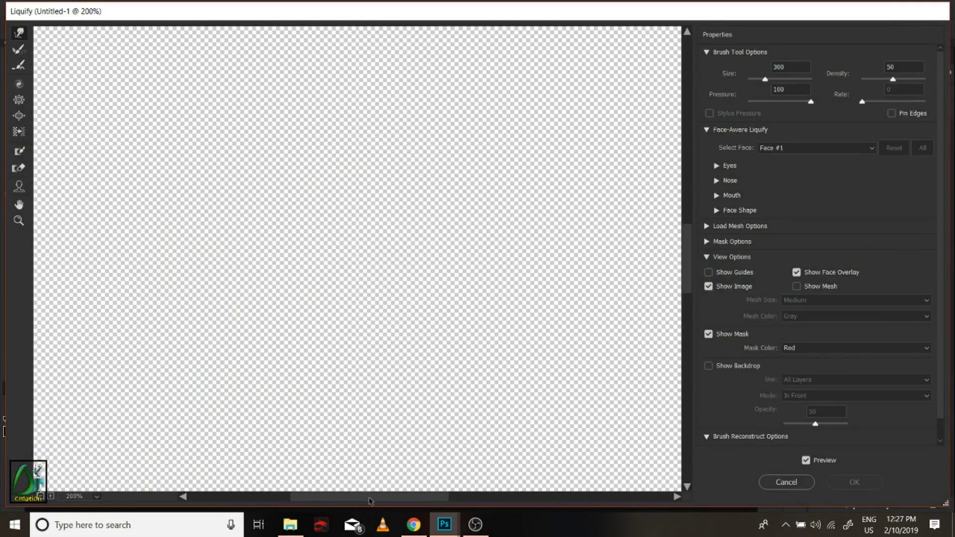
pyautogui.press('[')
pyautogui.press('[')
pyautogui.press('[')
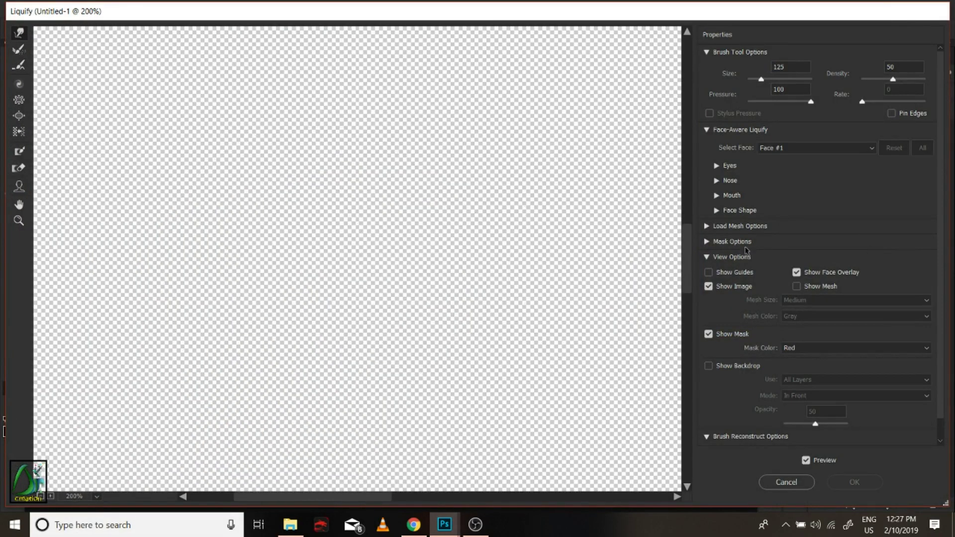
pyautogui.moveTo(311, 275); pyautogui.dragTo(688, 346)
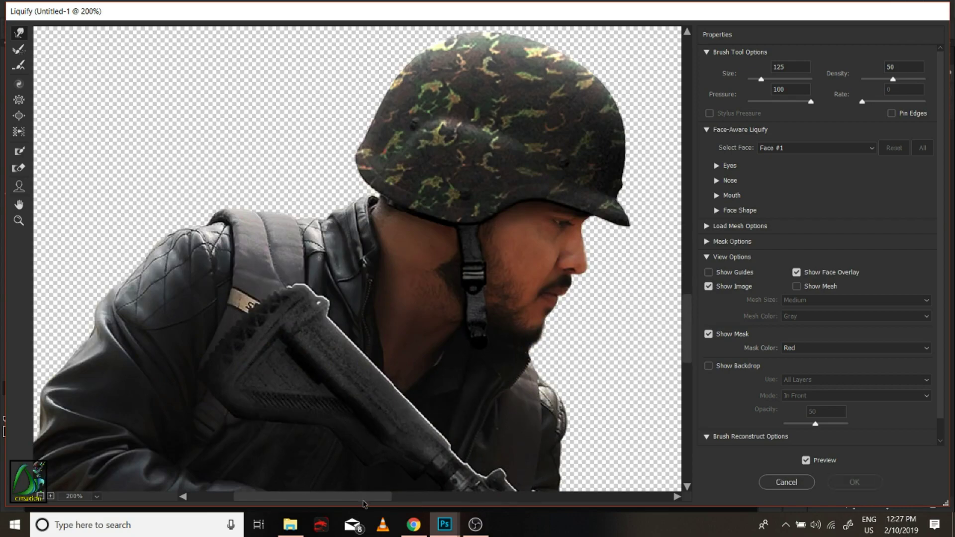
pyautogui.moveTo(363, 498); pyautogui.dragTo(408, 498)
pyautogui.click(52, 496)
pyautogui.click(52, 496)
pyautogui.press('[')
pyautogui.press('[')
pyautogui.press('[')
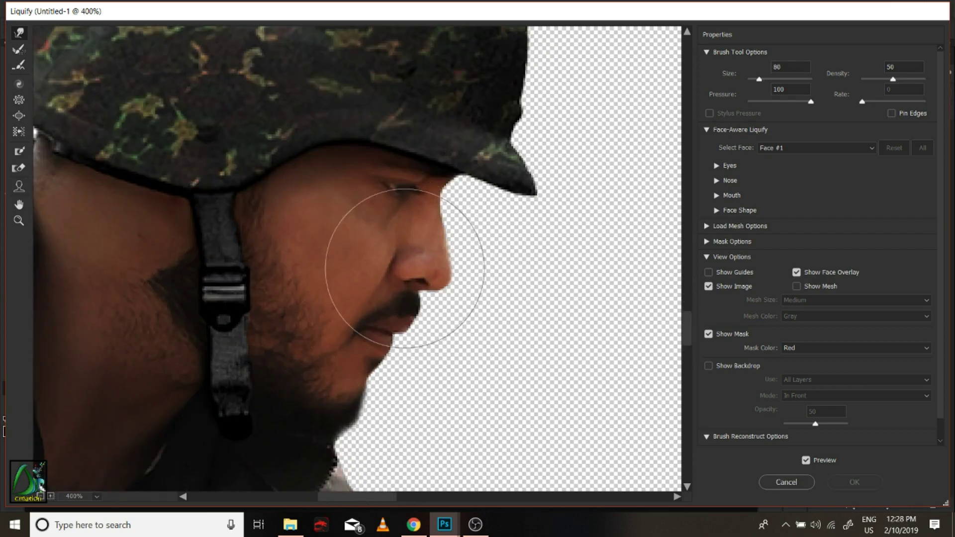
pyautogui.press('[')
pyautogui.press('[')
pyautogui.press('[')
pyautogui.moveTo(379, 264); pyautogui.dragTo(356, 297)
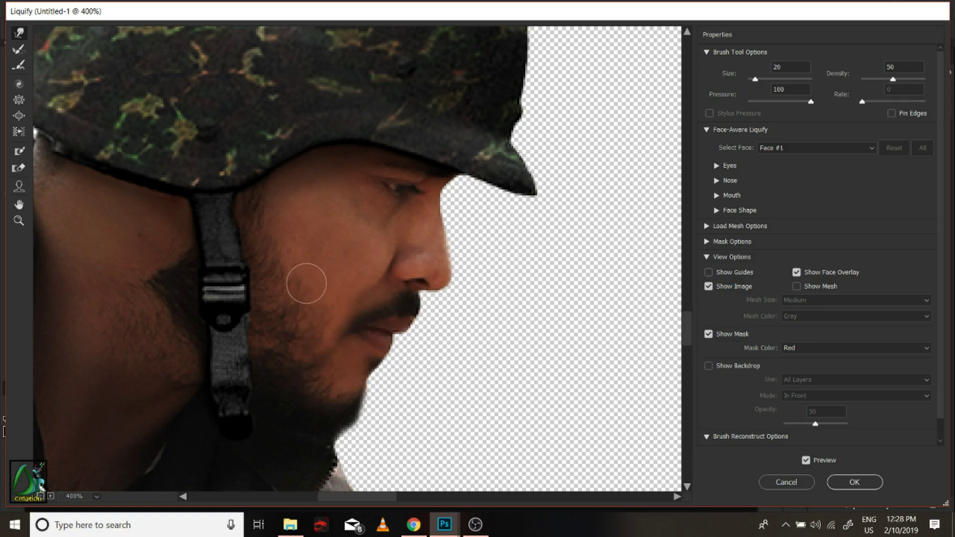
pyautogui.click(854, 482)
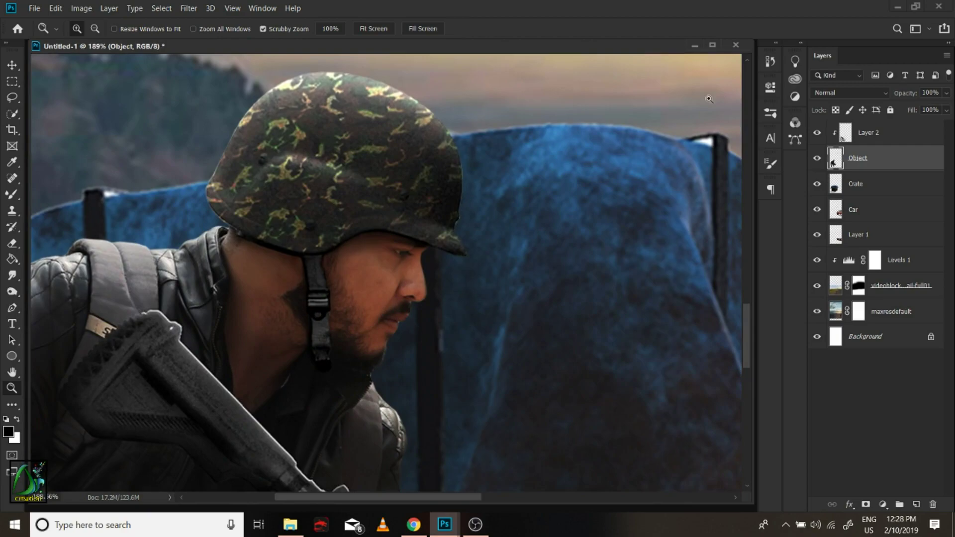
pyautogui.click(770, 62)
pyautogui.click(642, 433)
pyautogui.click(642, 478)
pyautogui.hotkey('ctrl', '0')
pyautogui.scroll(3, 353, 324)
pyautogui.scroll(5, 353, 324)
pyautogui.press('o')
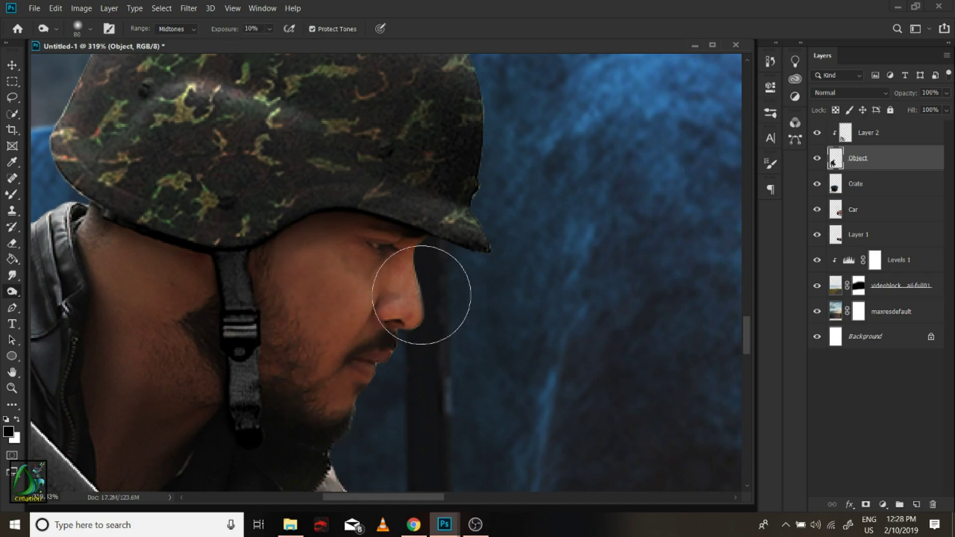
pyautogui.press('z')
pyautogui.scroll(-10, 462, 398)
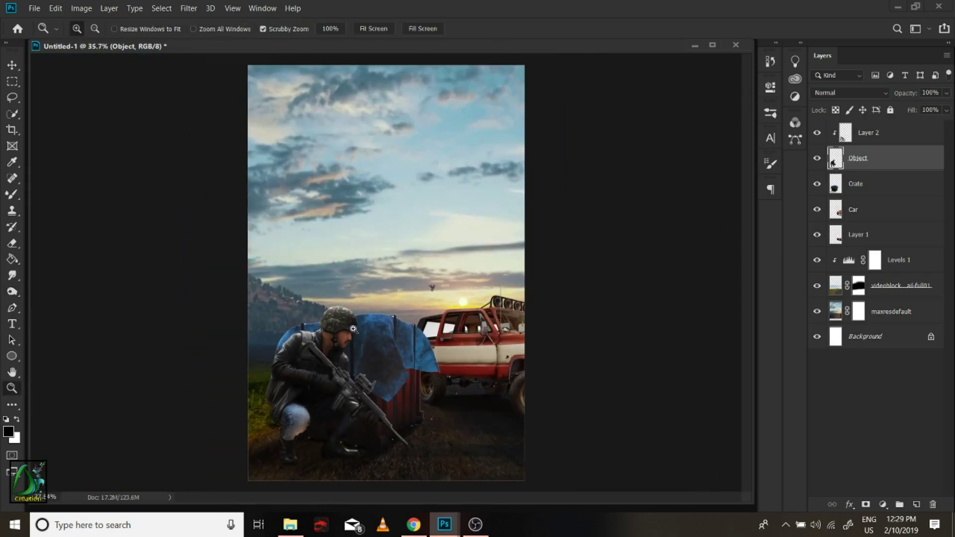
pyautogui.scroll(1, 456, 405)
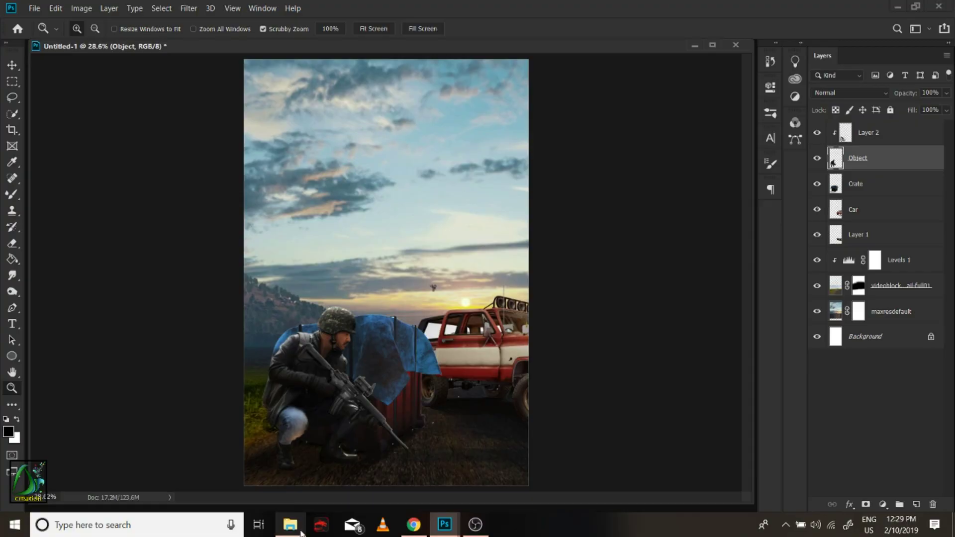
# Bring the smoke photo from the PUBG image folder into the composition and move it to the top.
pyautogui.click(293, 526)
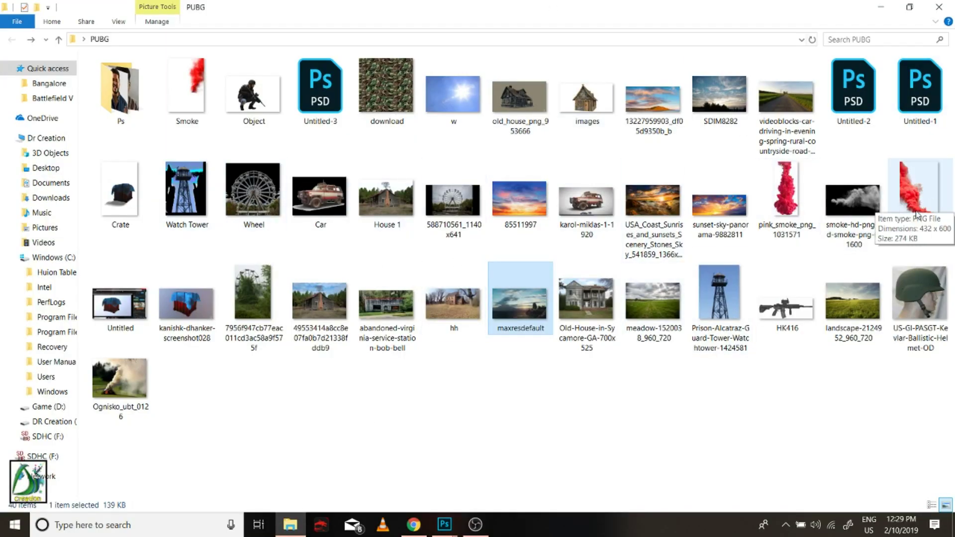
pyautogui.moveTo(120, 379)
pyautogui.mouseDown()
pyautogui.moveTo(525, 495)
pyautogui.moveTo(340, 319)
pyautogui.mouseUp()
pyautogui.press('Return')
pyautogui.hotkey('ctrl', 'shift', ']')
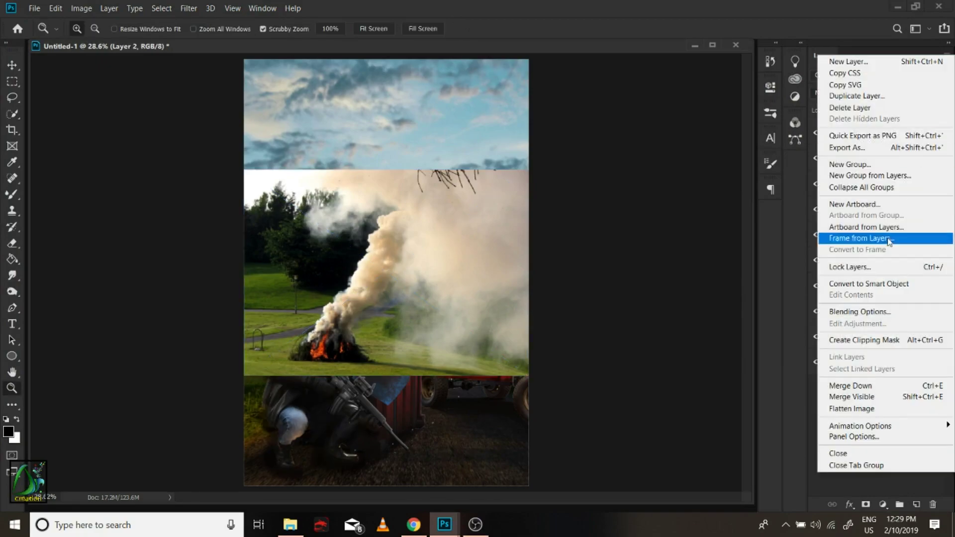
# Merge the clipped layer into Object while the smoke layer is temporarily hidden.
pyautogui.click(816, 132)
pyautogui.click(892, 187)
pyautogui.rightClick(893, 187)
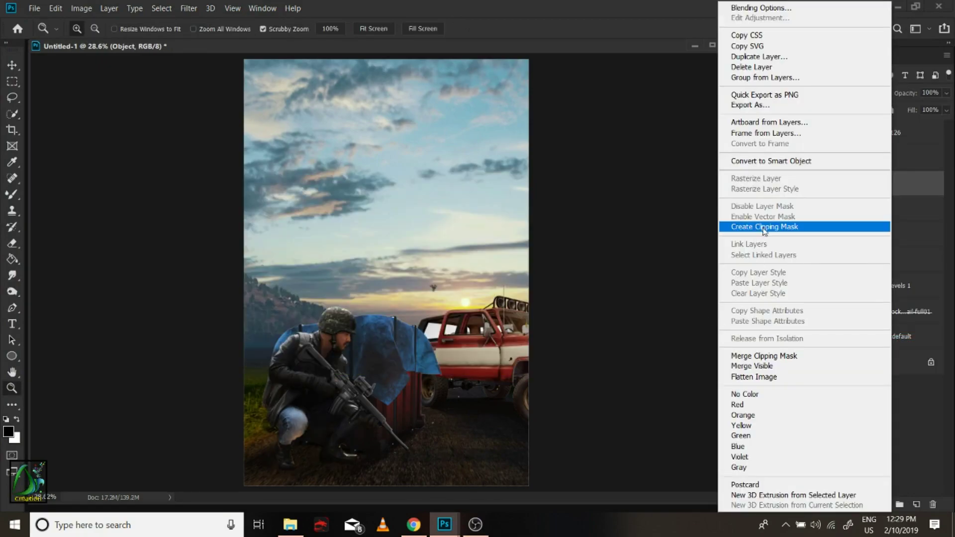
pyautogui.click(764, 356)
pyautogui.click(855, 142)
pyautogui.click(817, 133)
# Flip the smoke photo horizontally, enlarge and tilt it, then place it below Object and Crate.
pyautogui.hotkey('ctrl', 't')
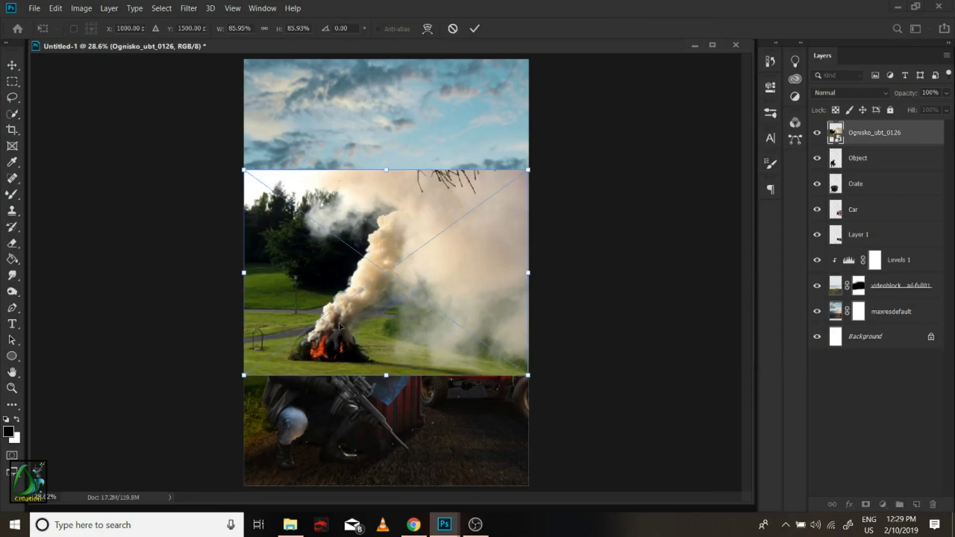
pyautogui.moveTo(493, 252); pyautogui.dragTo(567, 251)
pyautogui.rightClick(524, 293)
pyautogui.click(559, 435)
pyautogui.moveTo(461, 318); pyautogui.dragTo(271, 261)
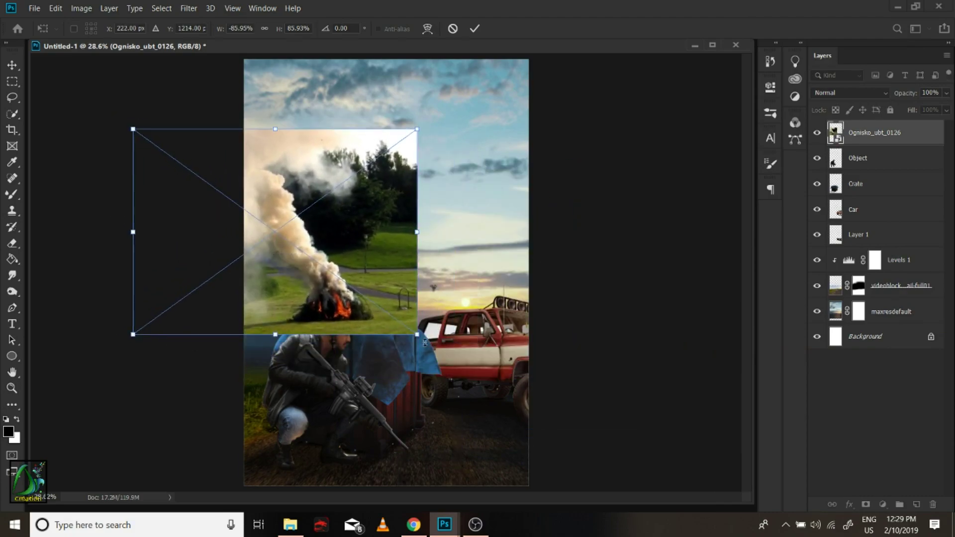
pyautogui.moveTo(415, 324); pyautogui.dragTo(548, 454)
pyautogui.moveTo(367, 368); pyautogui.dragTo(299, 334)
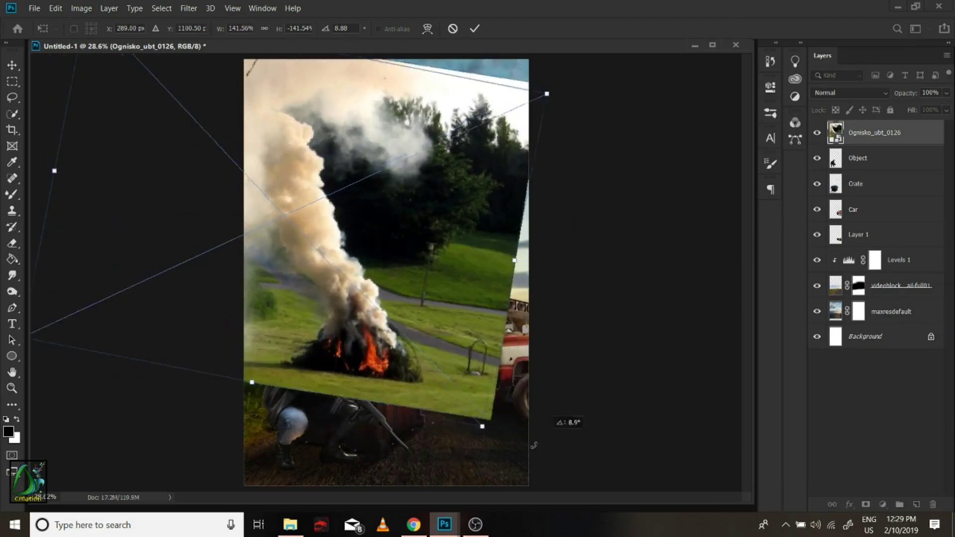
pyautogui.moveTo(497, 402); pyautogui.dragTo(412, 208)
pyautogui.press('Return')
pyautogui.press('z')
pyautogui.hotkey('ctrl', '[')
pyautogui.hotkey('ctrl', '[')
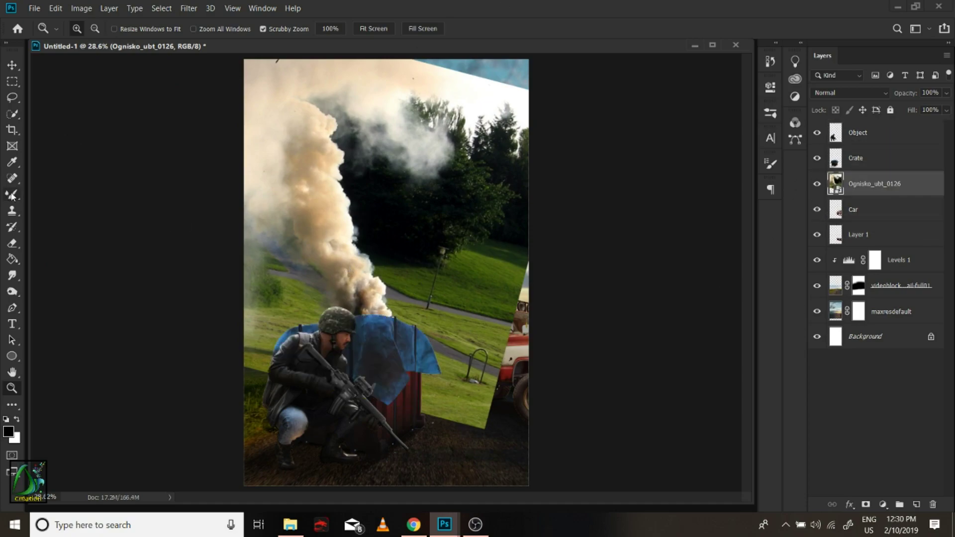
# Copy the left smoke plume onto its own layer and delete the original smoke photo layer.
pyautogui.press('w')
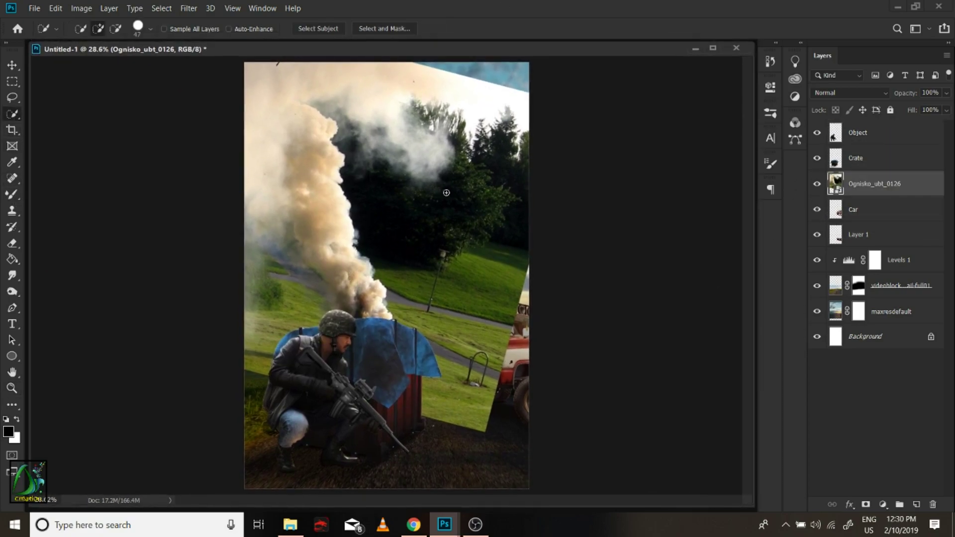
pyautogui.moveTo(356, 299); pyautogui.dragTo(315, 230)
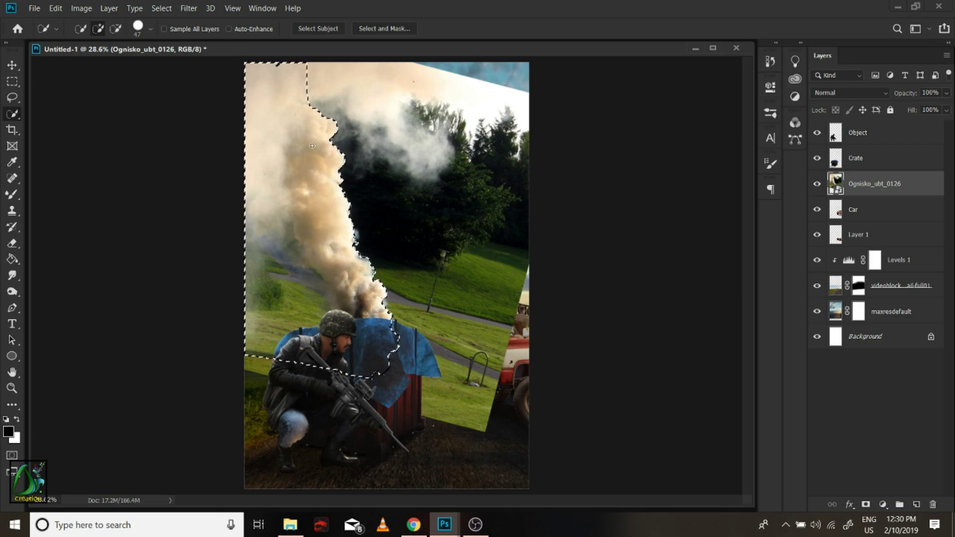
pyautogui.rightClick(314, 230)
pyautogui.click(368, 312)
pyautogui.click(865, 215)
pyautogui.press('Delete')
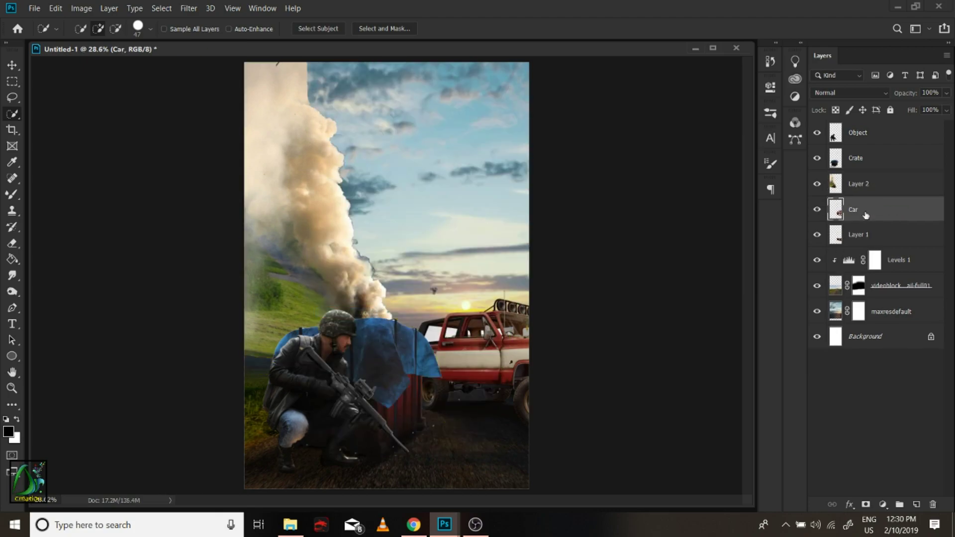
pyautogui.click(918, 504)
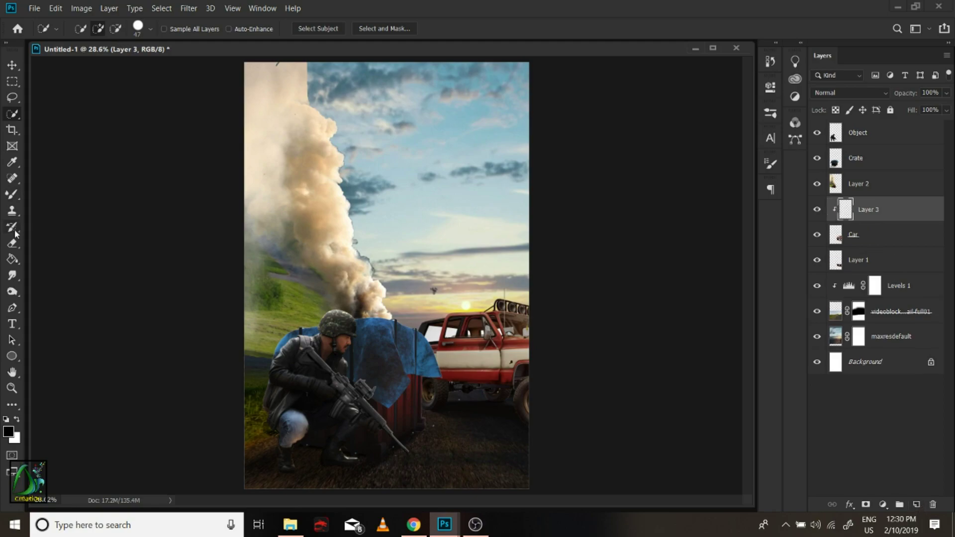
# Try a Hue/Saturation shift on the Car layer, then cancel it.
pyautogui.rightClick(12, 195)
pyautogui.click(55, 194)
pyautogui.click(868, 234)
pyautogui.click(81, 8)
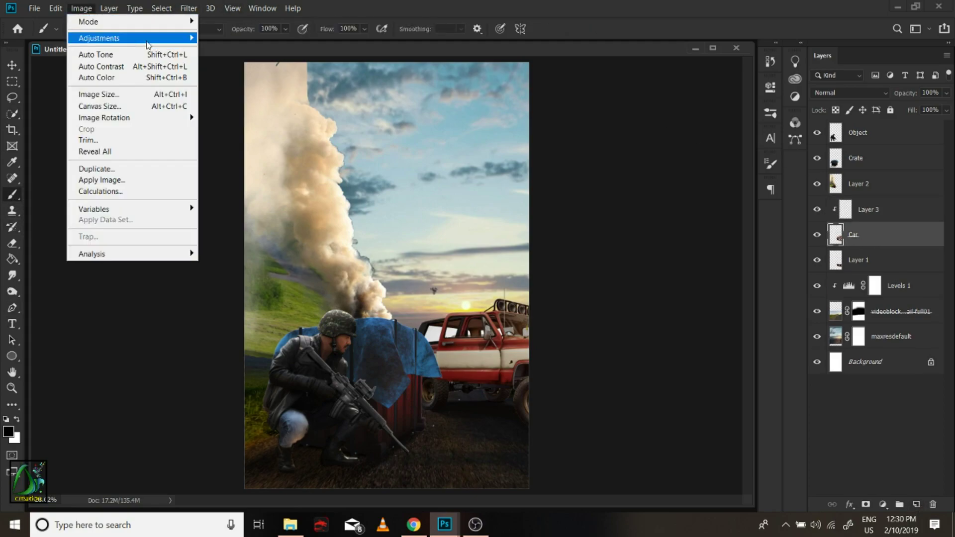
pyautogui.click(234, 97)
pyautogui.moveTo(636, 180); pyautogui.dragTo(683, 180)
pyautogui.moveTo(640, 149); pyautogui.dragTo(601, 149)
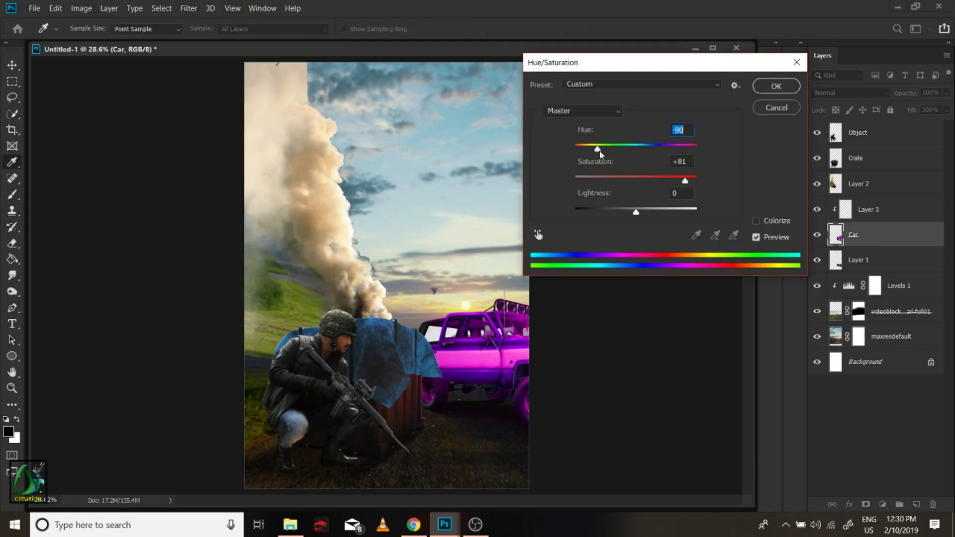
pyautogui.press('Escape')
# Raise Layer 2's saturation and shift its hue to red with Hue/Saturation.
pyautogui.click(868, 260)
pyautogui.click(81, 8)
pyautogui.click(859, 185)
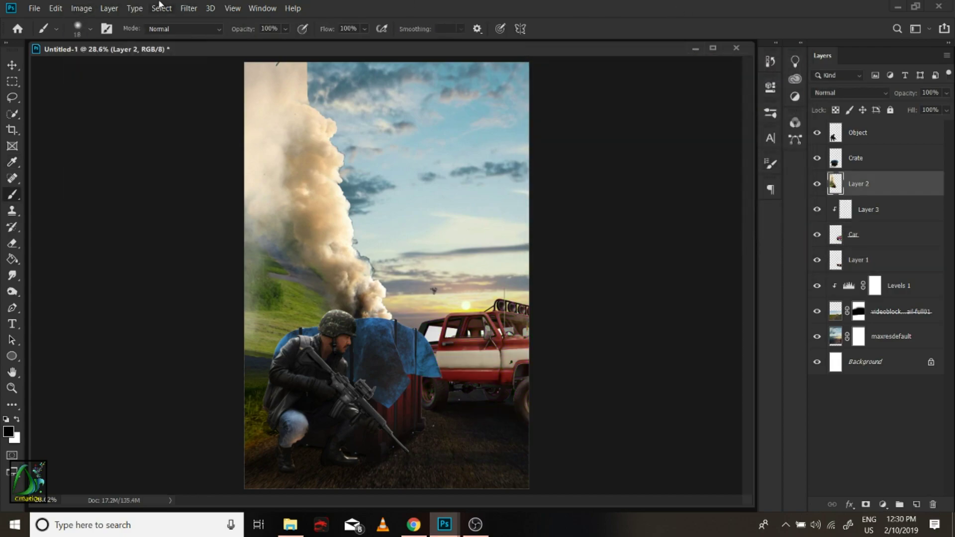
pyautogui.click(81, 8)
pyautogui.click(234, 100)
pyautogui.moveTo(635, 180); pyautogui.dragTo(670, 180)
pyautogui.moveTo(636, 149); pyautogui.dragTo(619, 151)
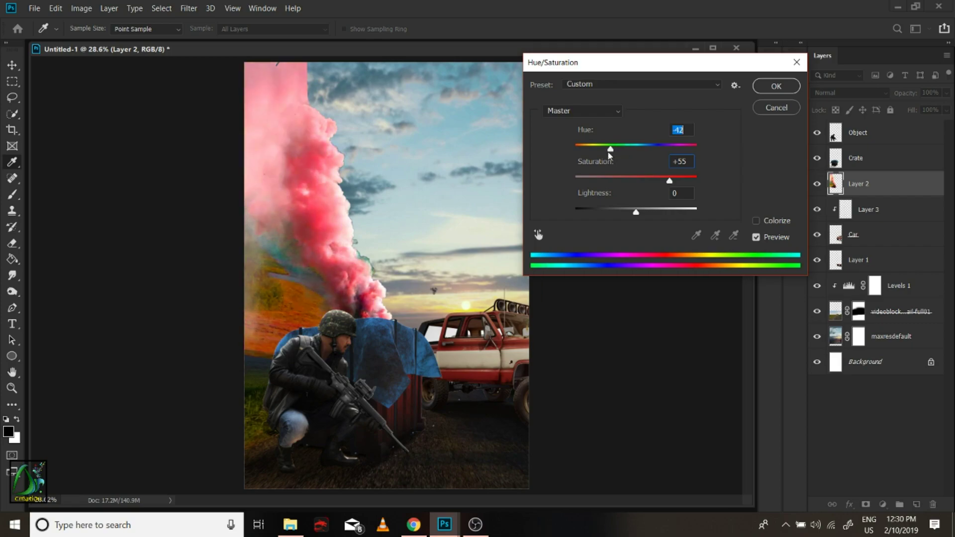
pyautogui.click(776, 85)
# With a very large soft brush, mask out the yellow tint over the left hills.
pyautogui.press('b')
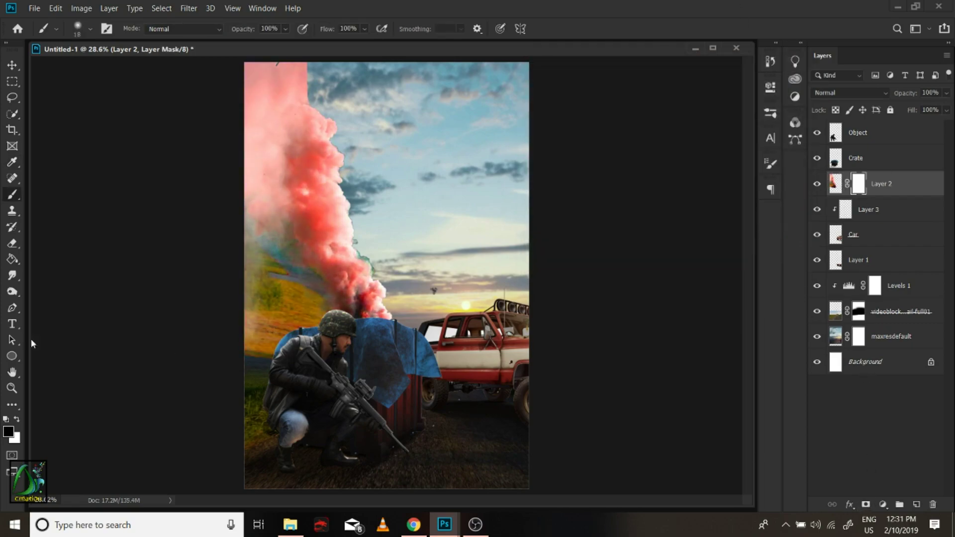
pyautogui.rightClick(318, 217)
pyautogui.scroll(-5, 437, 397)
pyautogui.scroll(-5, 438, 398)
pyautogui.click(395, 394)
pyautogui.press('Return')
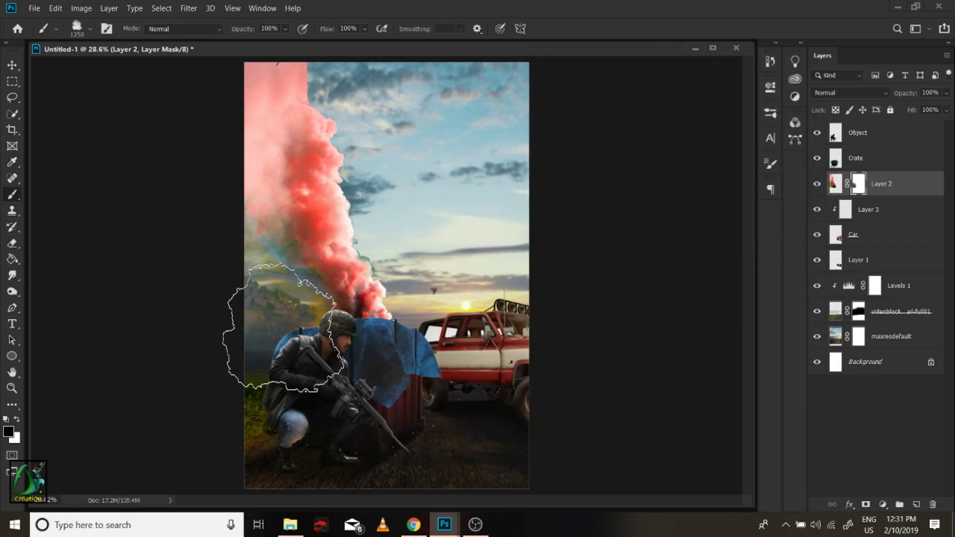
pyautogui.moveTo(281, 326); pyautogui.dragTo(256, 310)
# Zoom onto the smoke edge, enable brush shape dynamics, and mask out the teal fringe.
pyautogui.rightClick(294, 219)
pyautogui.press('Return')
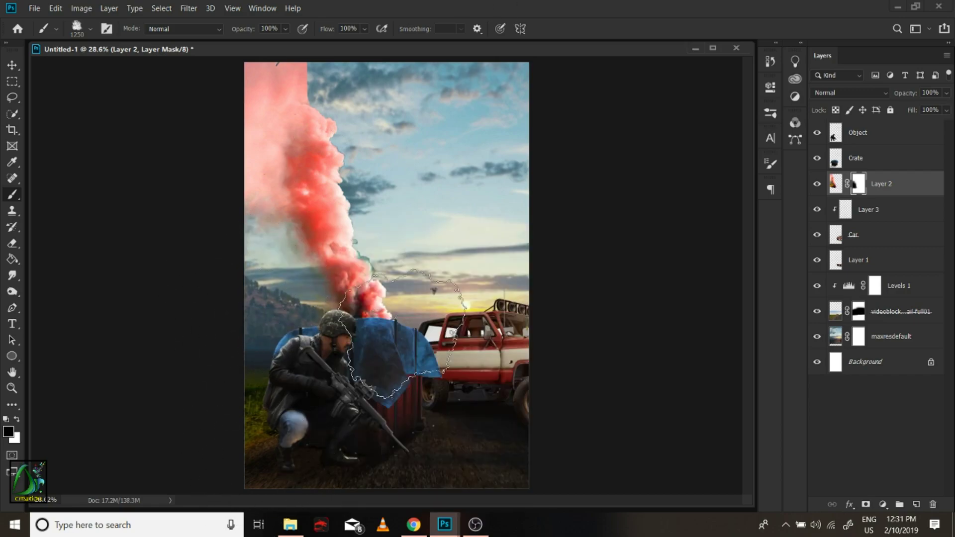
pyautogui.press('z')
pyautogui.click(378, 264)
pyautogui.rightClick(415, 226)
pyautogui.press('Escape')
pyautogui.press('b')
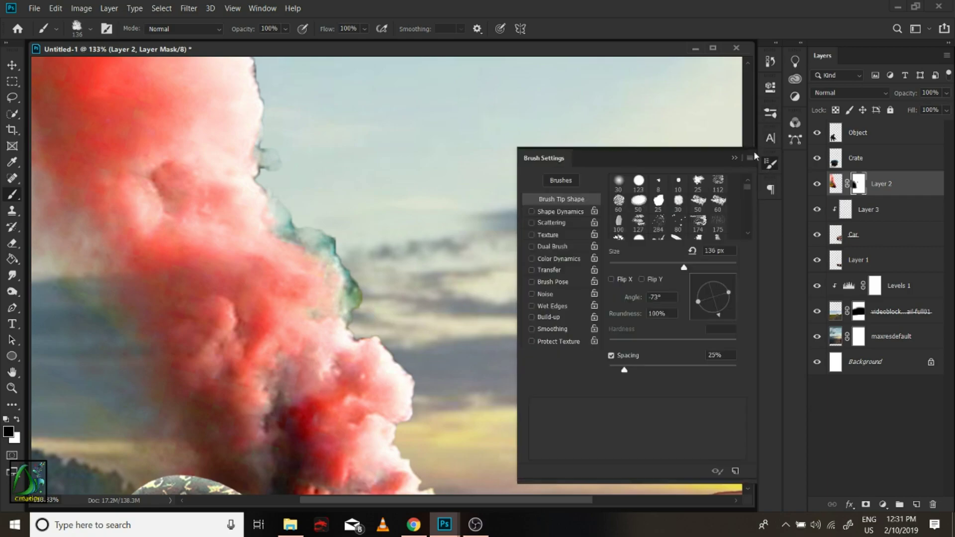
pyautogui.click(771, 164)
pyautogui.click(552, 213)
pyautogui.click(771, 163)
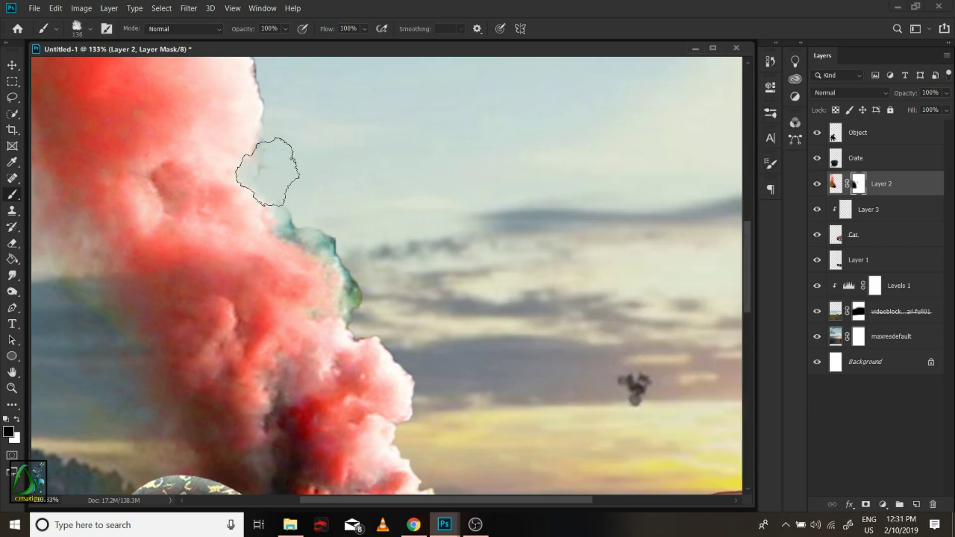
pyautogui.moveTo(273, 170); pyautogui.dragTo(363, 283)
# Scroll and zoom the view to inspect the masked smoke edge.
pyautogui.scroll(-5, 427, 352)
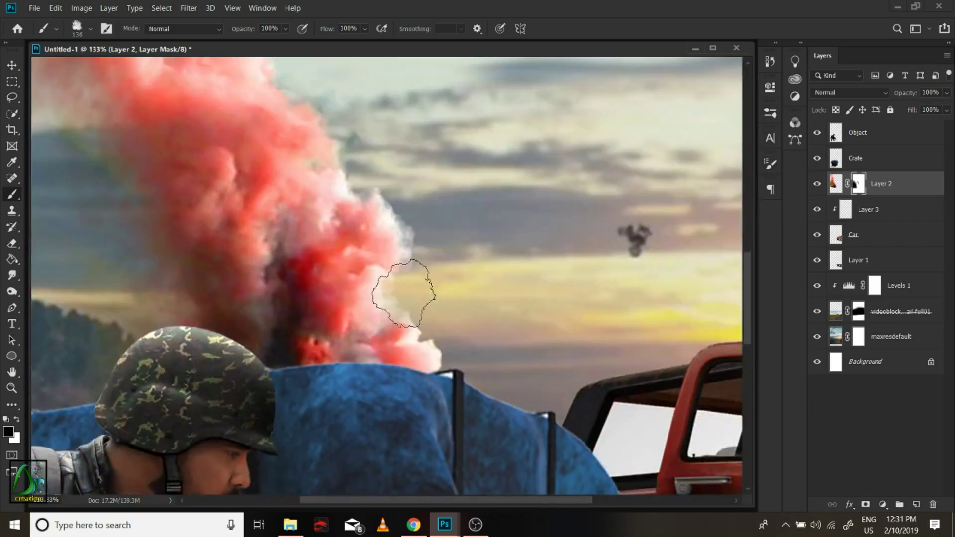
pyautogui.scroll(5, 468, 379)
pyautogui.scroll(2, 262, 137)
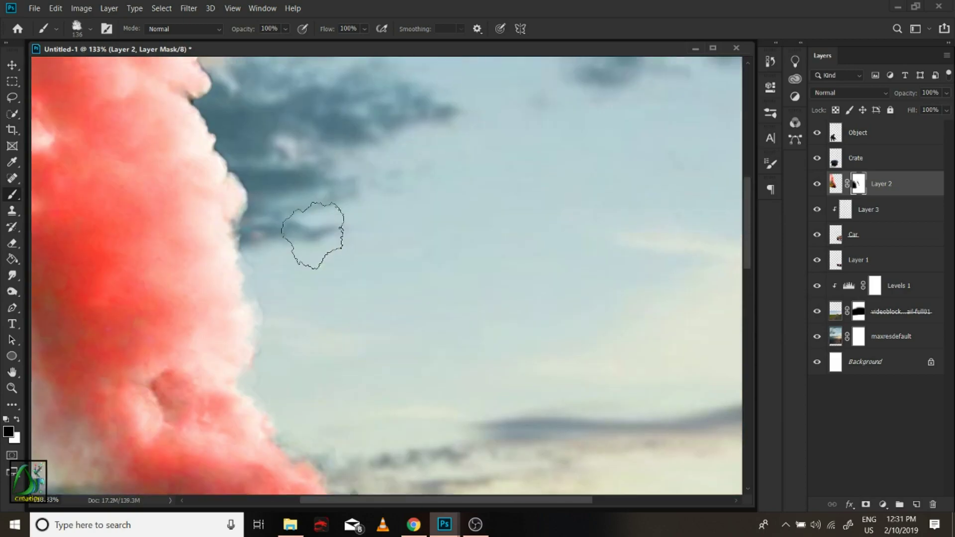
pyautogui.scroll(1, 313, 234)
pyautogui.scroll(1, 224, 190)
pyautogui.scroll(3, 263, 81)
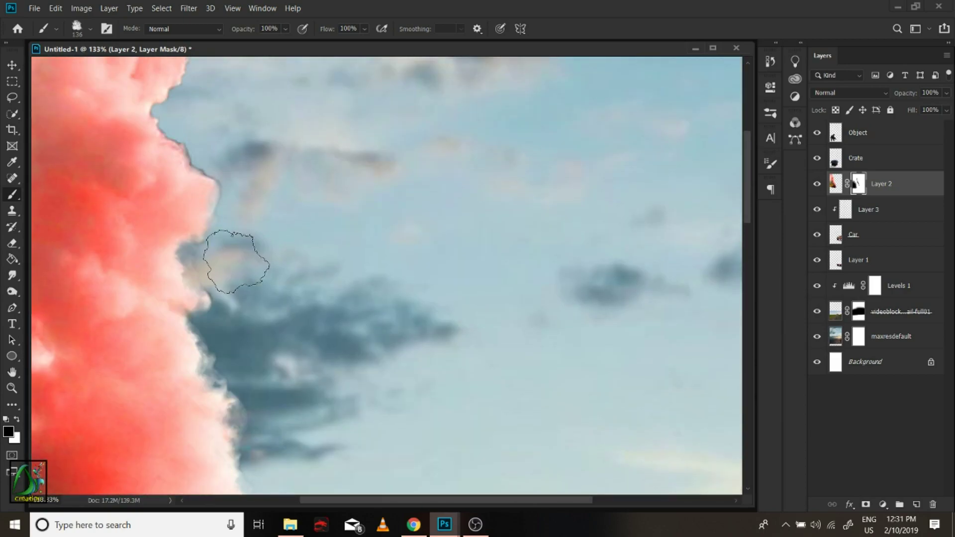
pyautogui.scroll(4, 210, 170)
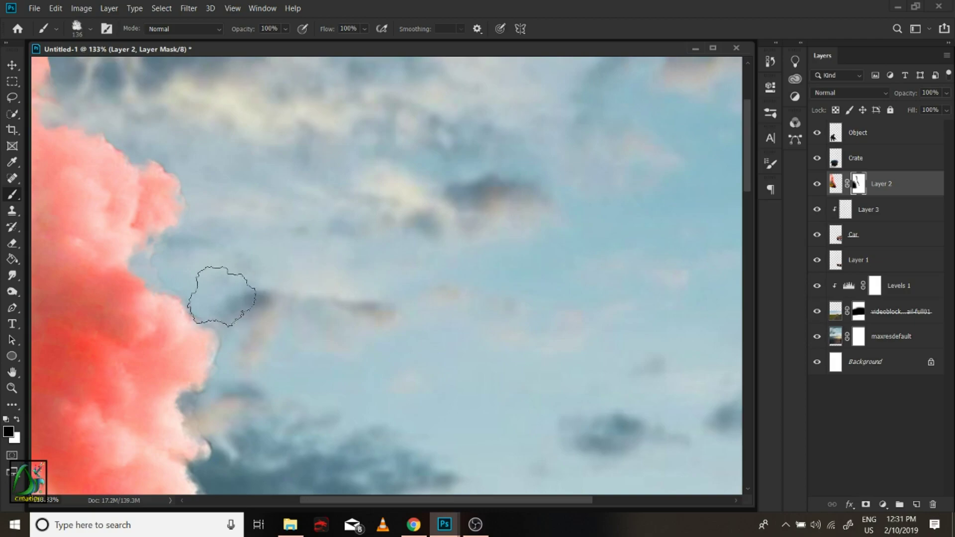
pyautogui.press('z')
pyautogui.scroll(-2, 373, 258)
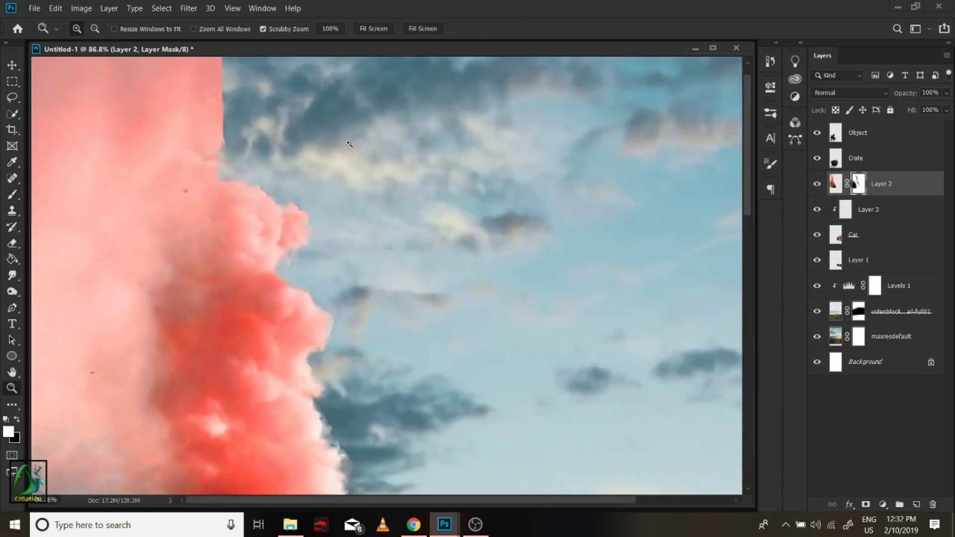
pyautogui.scroll(-2, 368, 199)
pyautogui.scroll(-1, 362, 137)
pyautogui.scroll(-1, 362, 137)
pyautogui.scroll(-1, 280, 162)
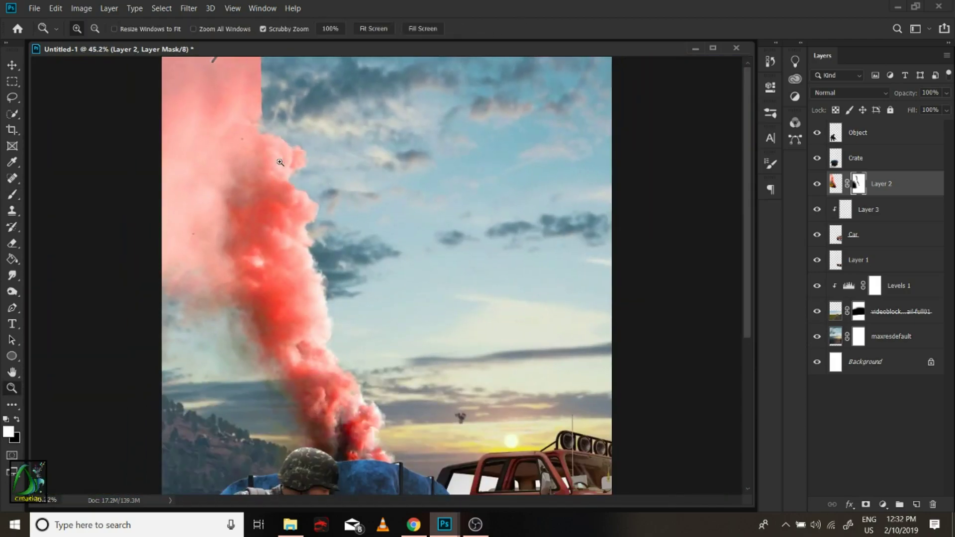
pyautogui.scroll(2, 299, 174)
# Dock the document window as a tab and return to the brush.
pyautogui.moveTo(658, 43); pyautogui.dragTo(348, 48)
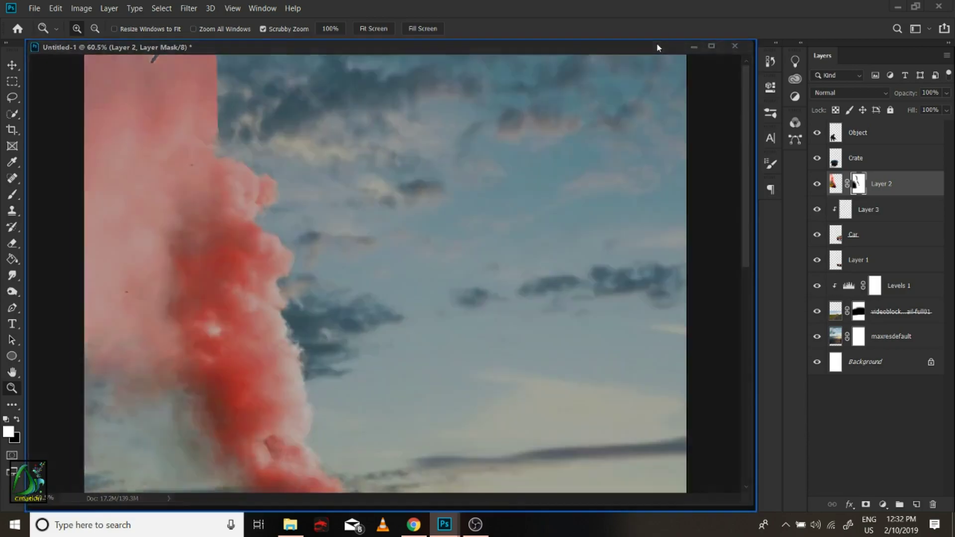
pyautogui.scroll(2, 258, 106)
pyautogui.scroll(-2, 318, 169)
pyautogui.scroll(-1, 374, 236)
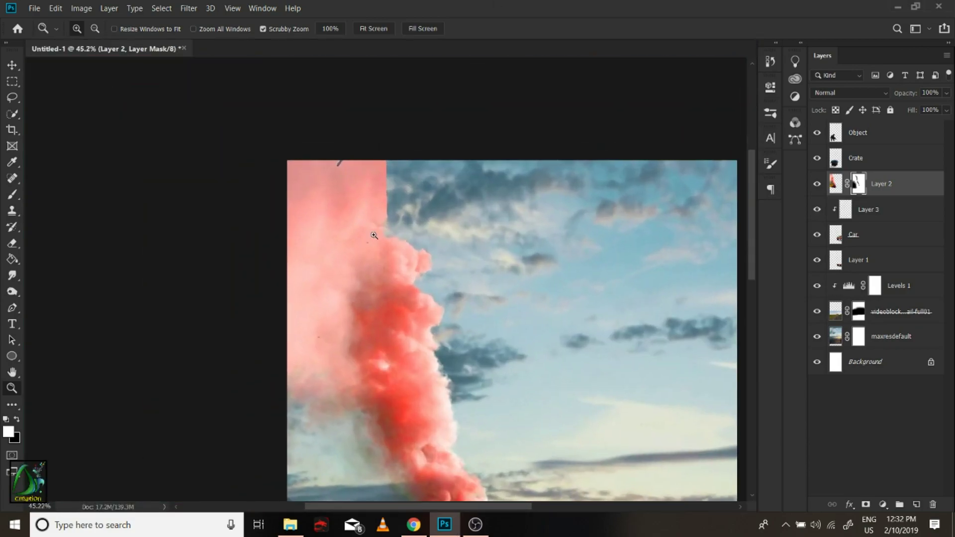
pyautogui.press('b')
pyautogui.rightClick(367, 161)
pyautogui.press('Escape')
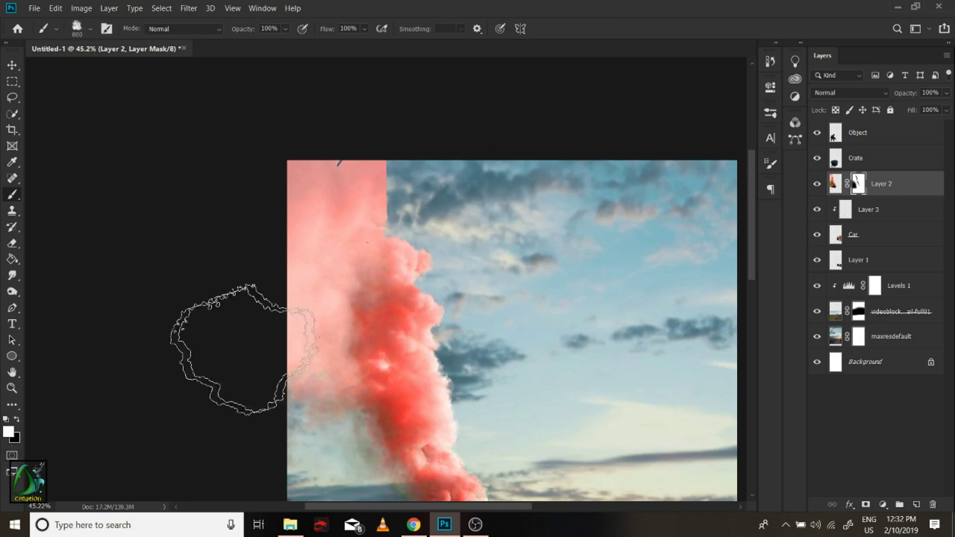
pyautogui.scroll(-3, 421, 276)
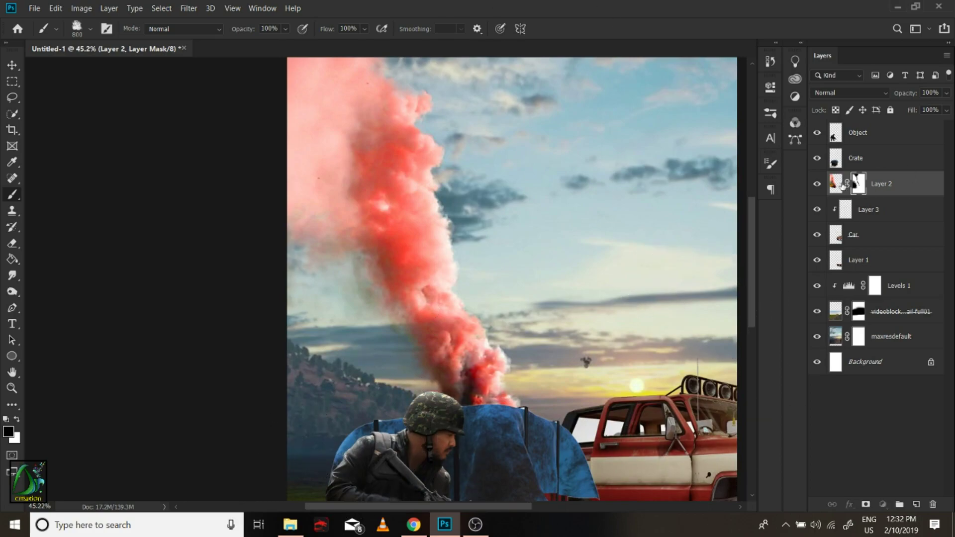
# On a new layer above Layer 2, paint the upper-left smoke a deeper red.
pyautogui.hotkey('ctrl', 'shift', 'alt', 'n')
pyautogui.press('i')
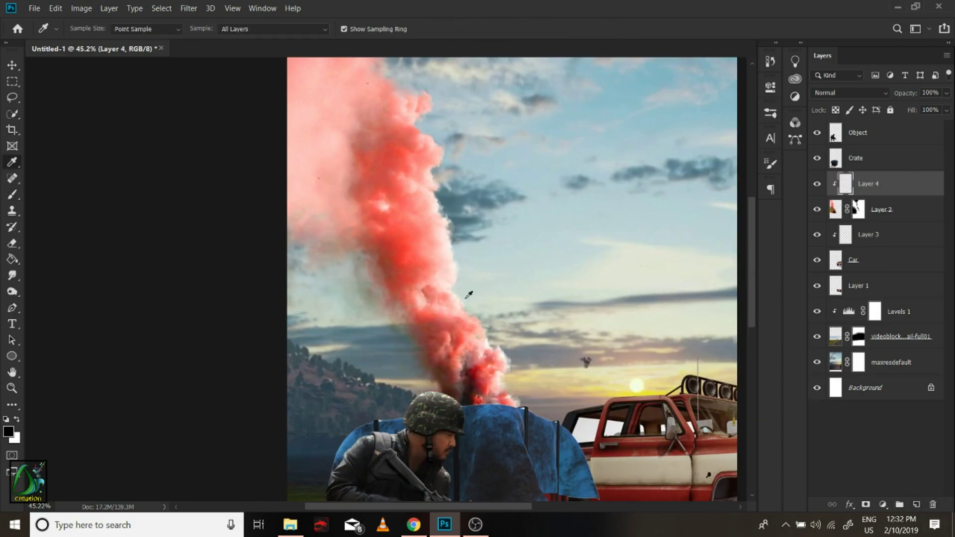
pyautogui.press('b')
pyautogui.moveTo(328, 99); pyautogui.dragTo(313, 234)
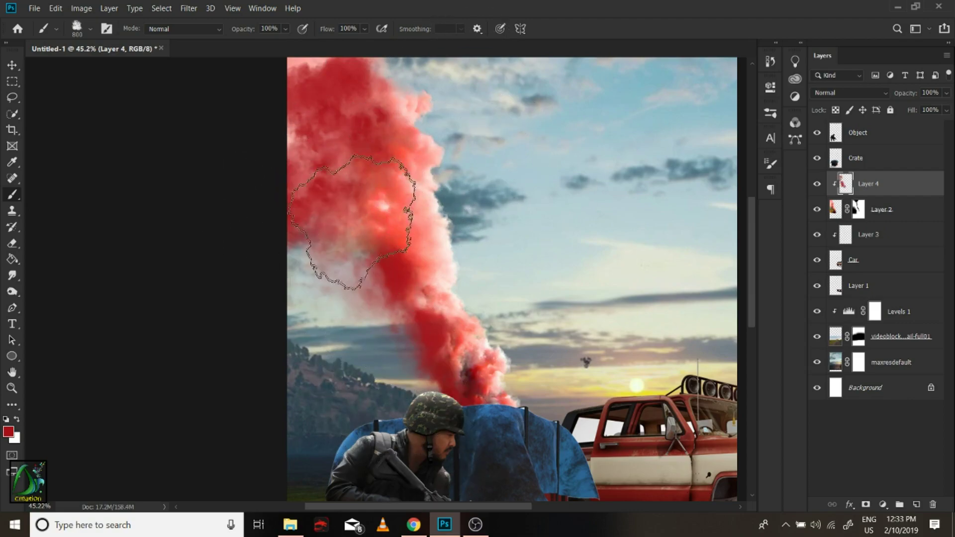
pyautogui.moveTo(358, 224); pyautogui.dragTo(262, 125)
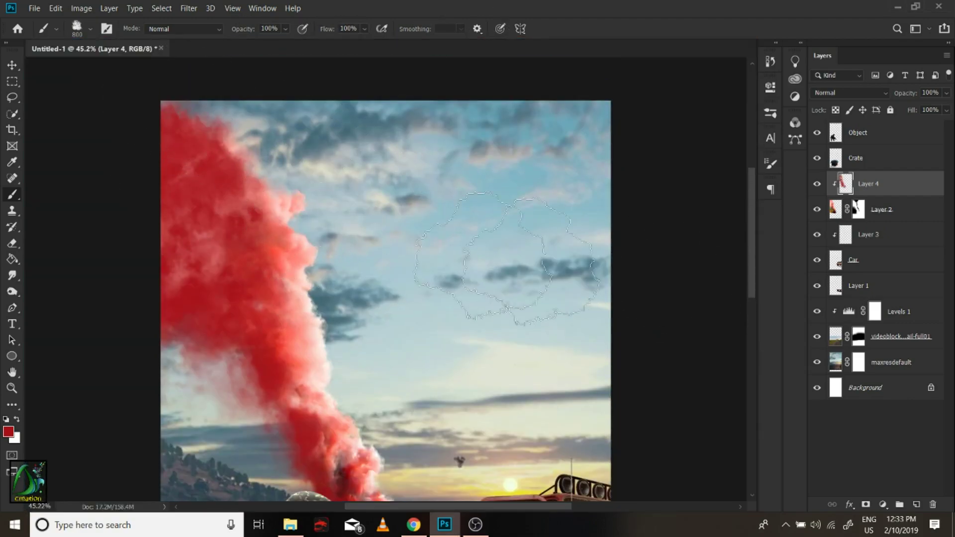
# Set Layer 4 to Multiply, paint more red up the plume, and zoom onto its base.
pyautogui.click(848, 93)
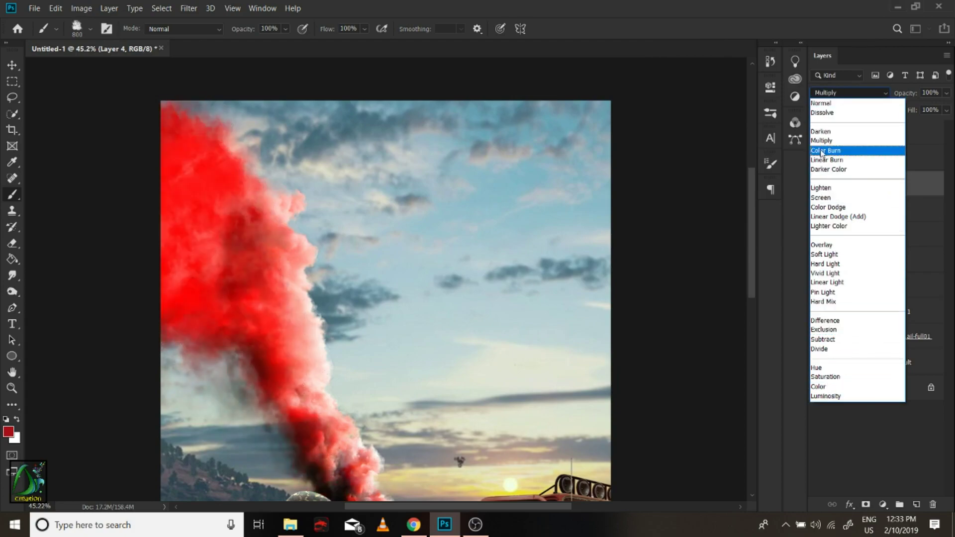
pyautogui.click(821, 140)
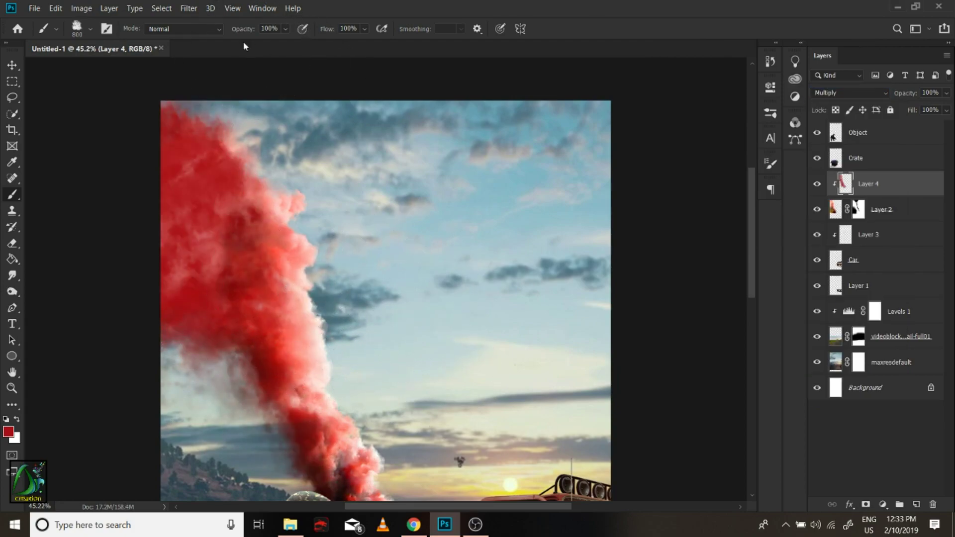
pyautogui.moveTo(318, 388); pyautogui.dragTo(277, 213)
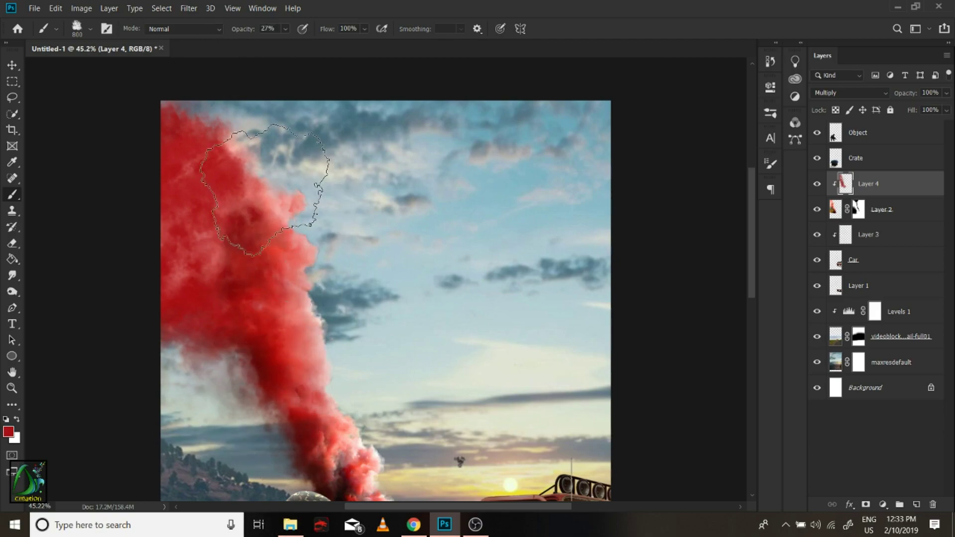
pyautogui.press('z')
pyautogui.moveTo(288, 345)
pyautogui.mouseDown()
pyautogui.moveTo(433, 139)
pyautogui.moveTo(373, 323)
pyautogui.mouseUp()
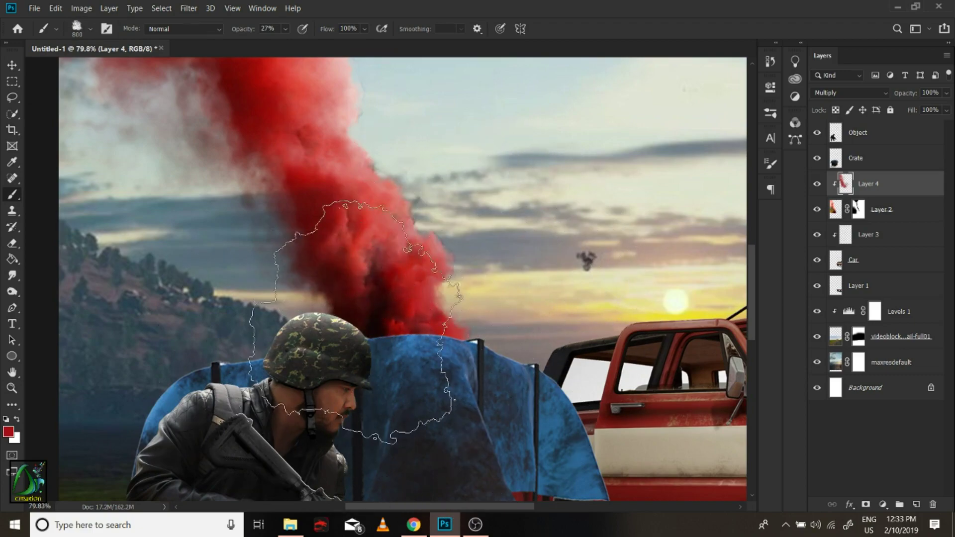
pyautogui.press('z')
pyautogui.moveTo(455, 265); pyautogui.dragTo(805, 280)
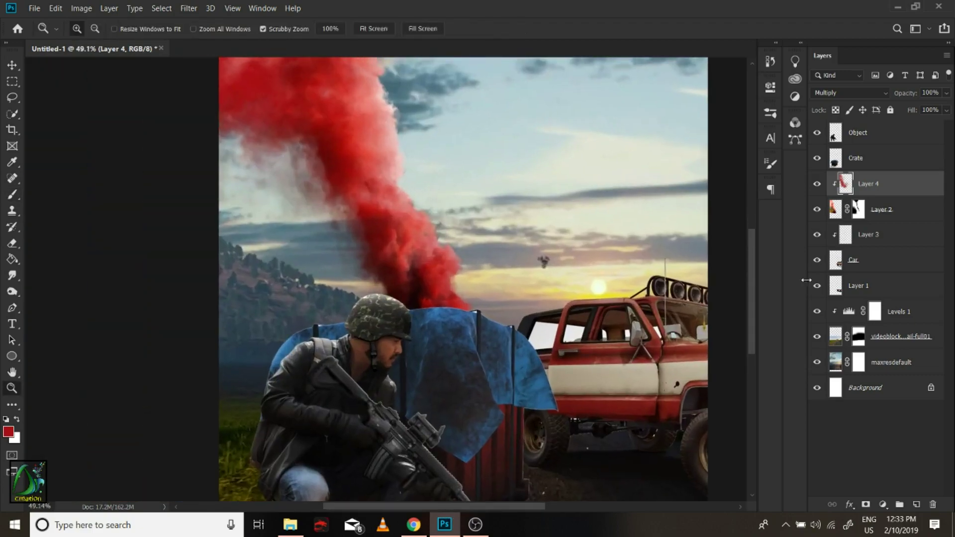
# Add a new layer, then merge the clipped Layer 3 into the Car layer.
pyautogui.keyDown('ctrl'); pyautogui.click(916, 504); pyautogui.keyUp('ctrl')
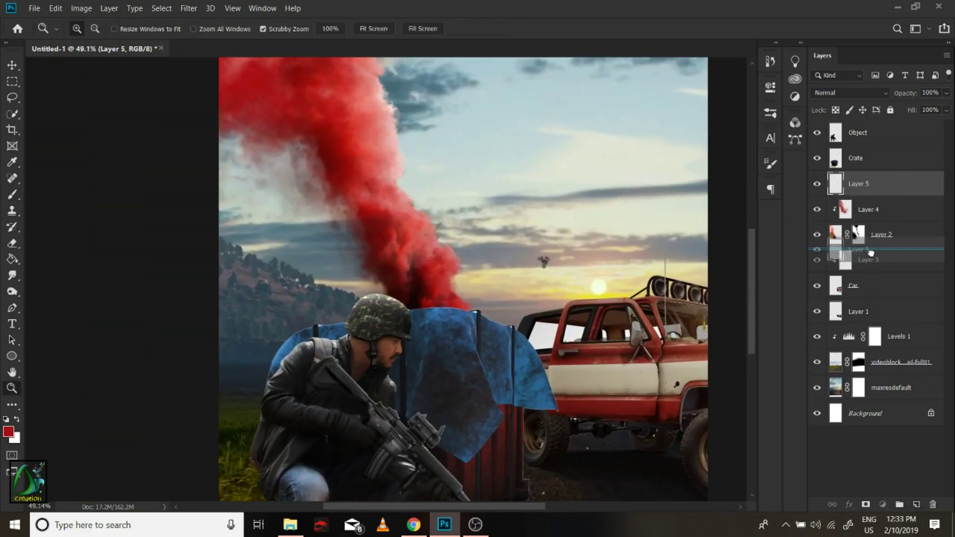
pyautogui.click(825, 281)
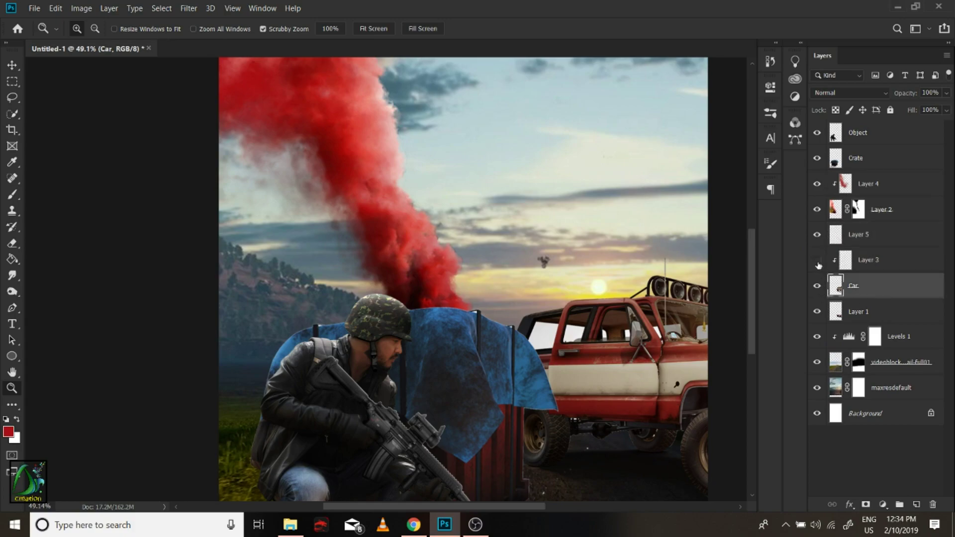
pyautogui.click(883, 269)
pyautogui.rightClick(883, 269)
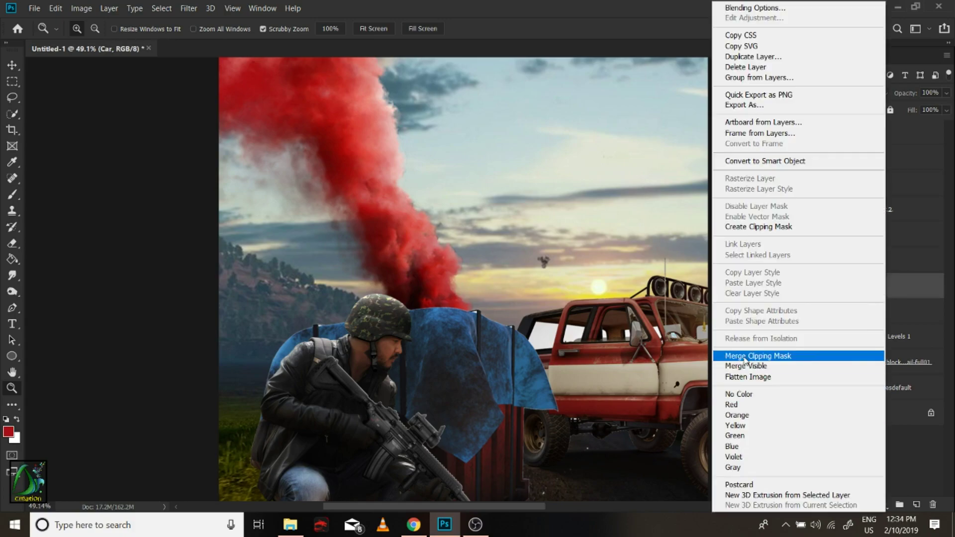
pyautogui.click(815, 359)
# Merge Layer 5 down into the layer below.
pyautogui.click(821, 240)
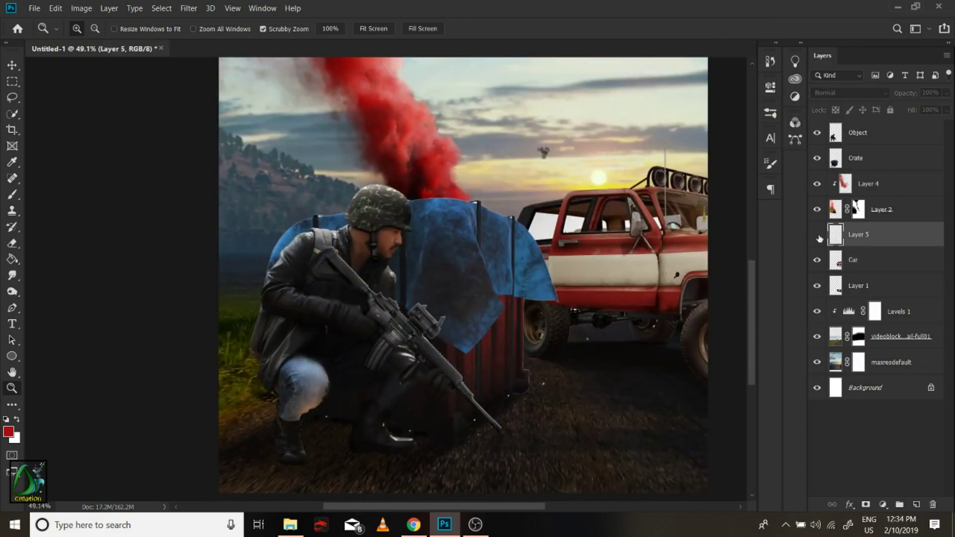
pyautogui.moveTo(527, 221); pyautogui.dragTo(438, 221)
pyautogui.click(817, 235)
pyautogui.rightClick(881, 235)
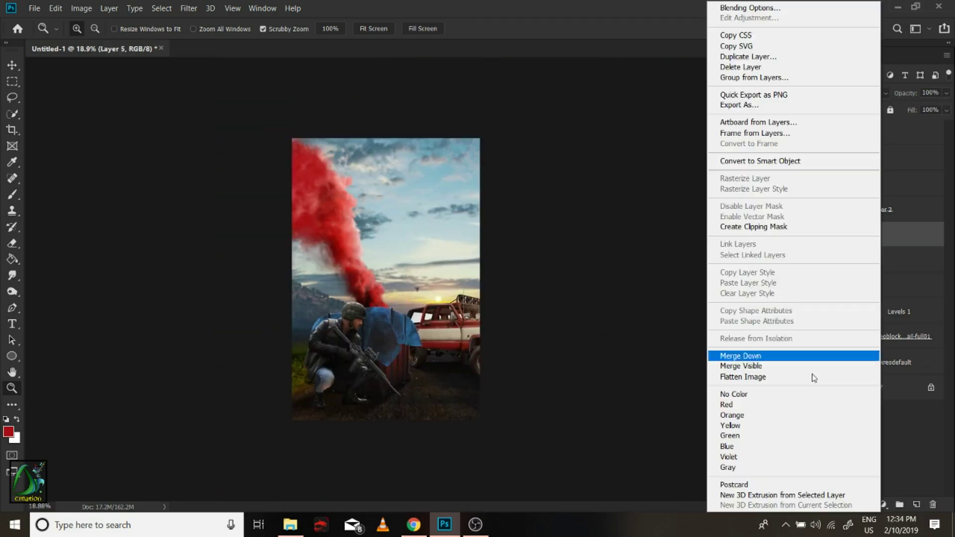
pyautogui.click(736, 356)
pyautogui.click(879, 189)
# Undo the merge to restore Layer 5, then paint pinkish red and darken the smoke base.
pyautogui.hotkey('ctrl', 'z')
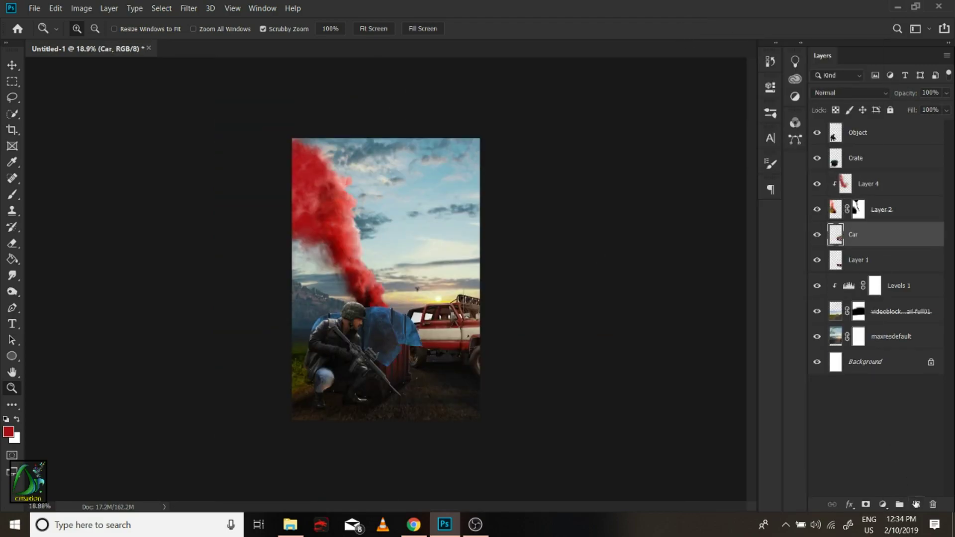
pyautogui.hotkey('ctrl', 'z')
pyautogui.hotkey('ctrl', '+')
pyautogui.press('b')
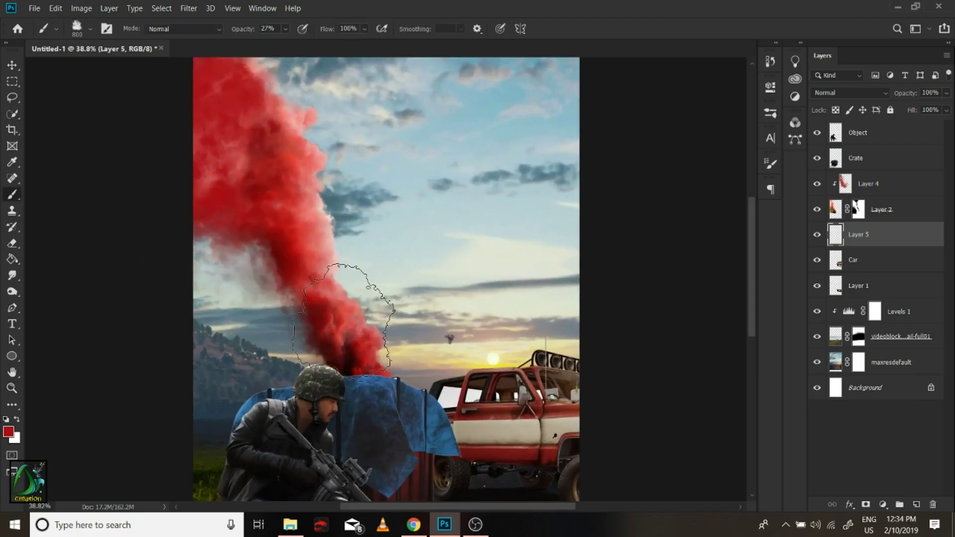
pyautogui.moveTo(298, 268); pyautogui.dragTo(171, 256)
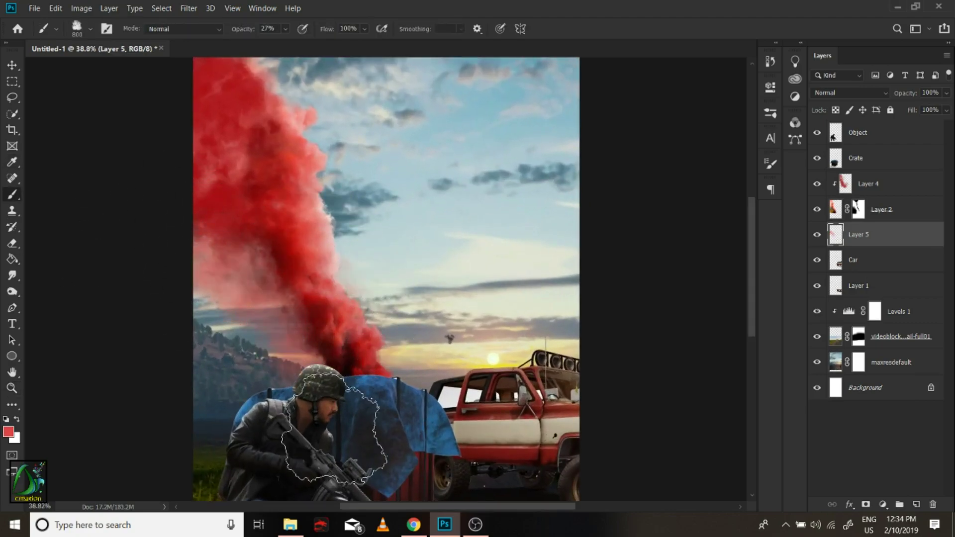
pyautogui.moveTo(334, 427); pyautogui.dragTo(331, 315)
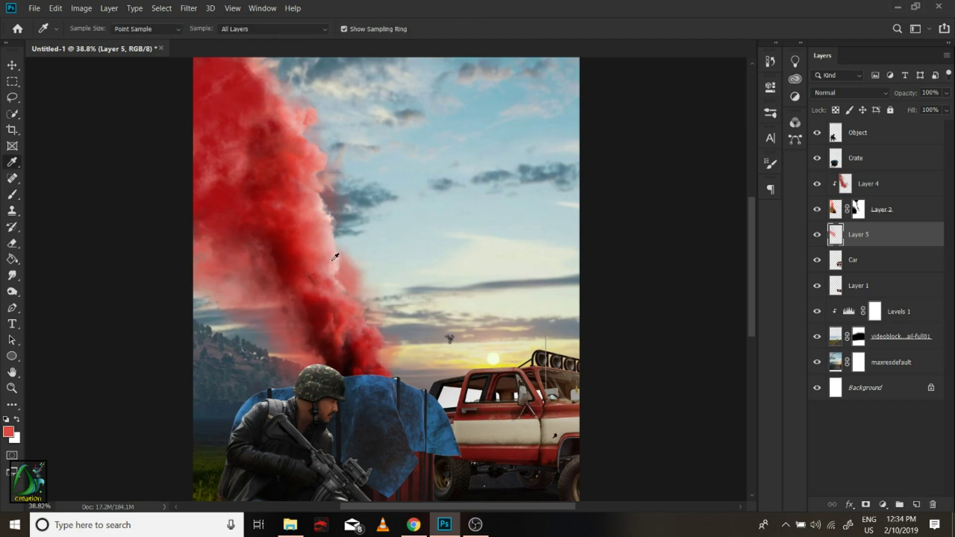
# Shade the smoke's left side with sampled pink and near-black, then add a layer above Crate.
pyautogui.keyDown('alt'); pyautogui.click(347, 242); pyautogui.keyUp('alt')
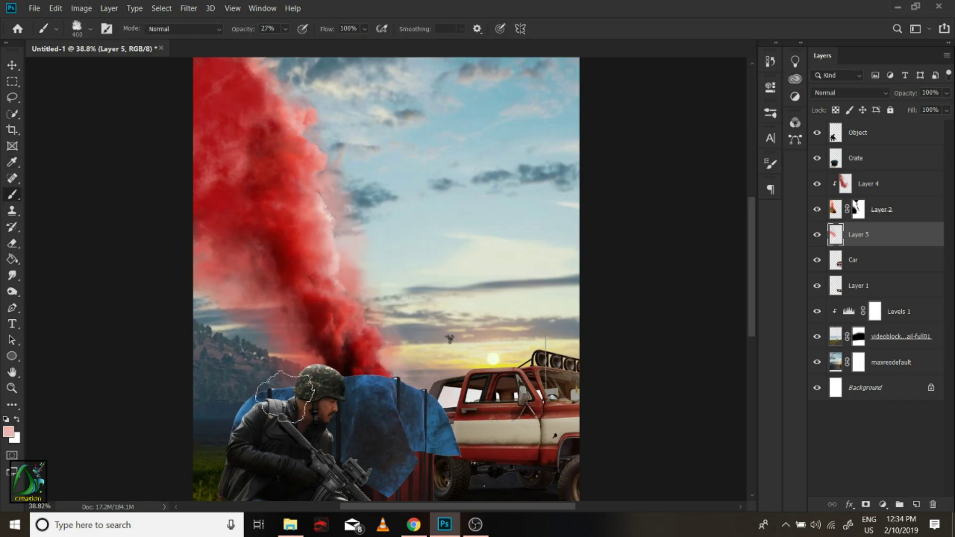
pyautogui.keyDown('alt'); pyautogui.click(321, 371); pyautogui.keyUp('alt')
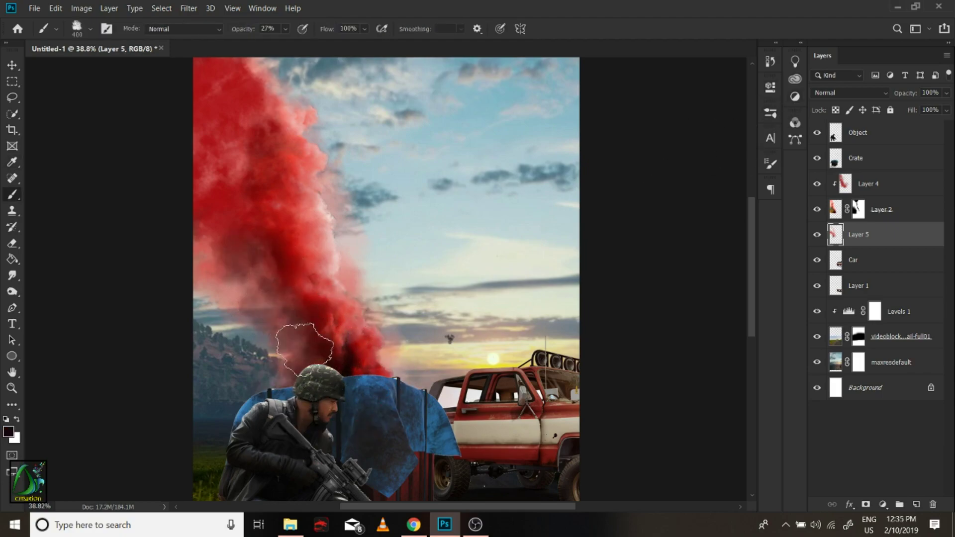
pyautogui.moveTo(305, 348)
pyautogui.mouseDown()
pyautogui.moveTo(256, 266)
pyautogui.moveTo(214, 299)
pyautogui.moveTo(351, 410)
pyautogui.mouseUp()
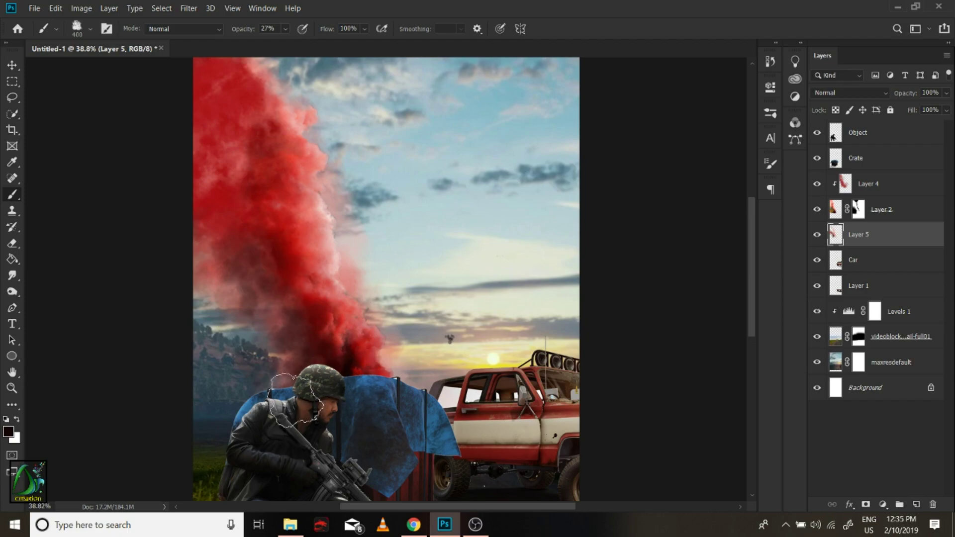
pyautogui.scroll(-3, 812, 283)
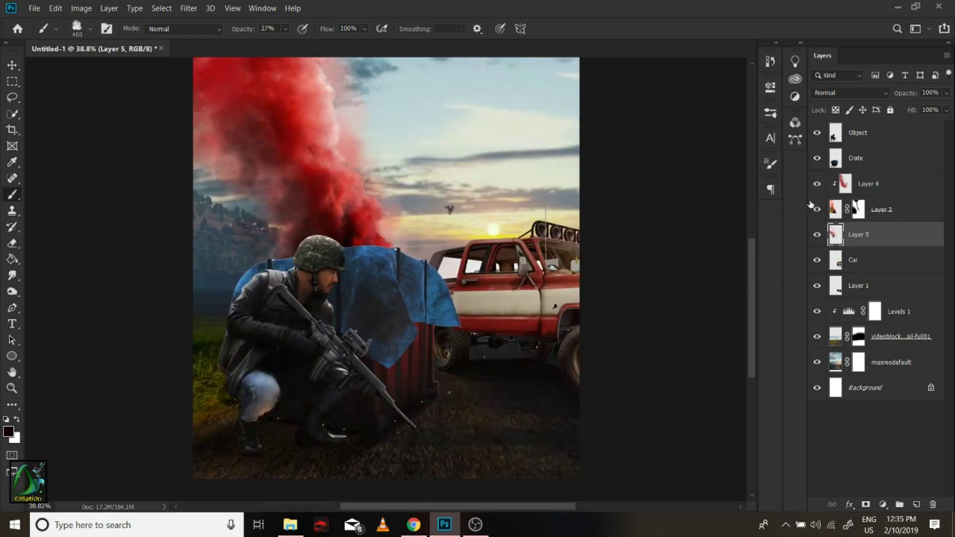
pyautogui.click(876, 159)
pyautogui.hotkey('ctrl', 'shift', 'alt', 'n')
pyautogui.moveTo(367, 243); pyautogui.dragTo(279, 274)
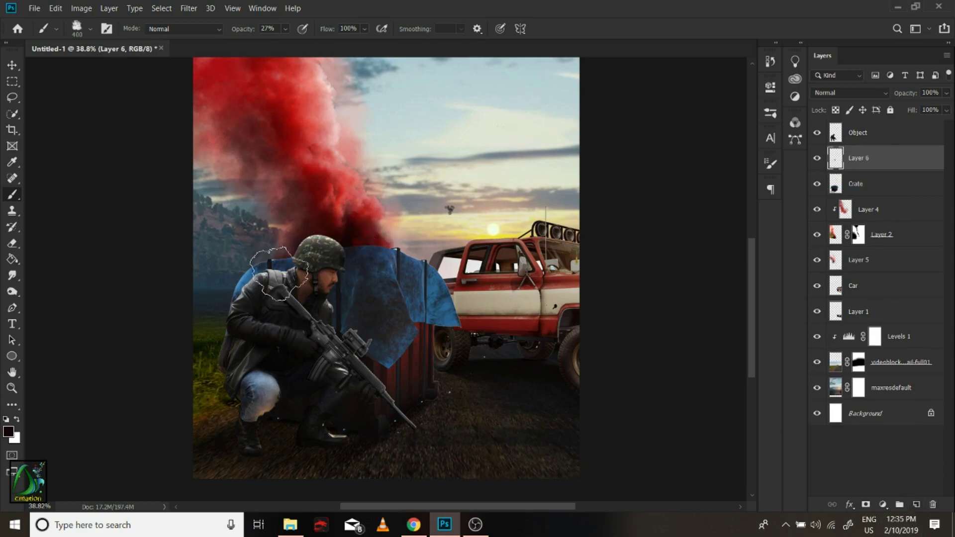
pyautogui.press('Delete')
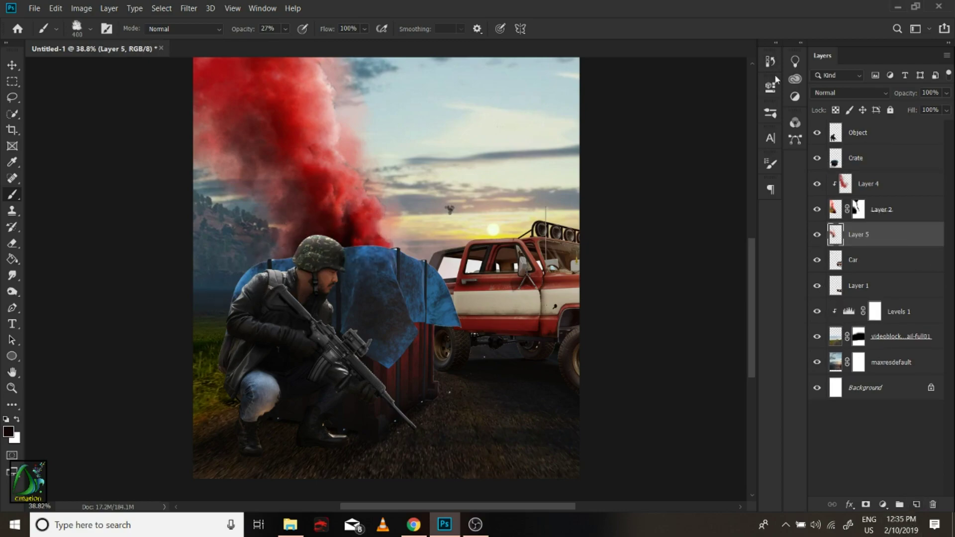
pyautogui.click(770, 86)
pyautogui.click(662, 370)
pyautogui.press('i')
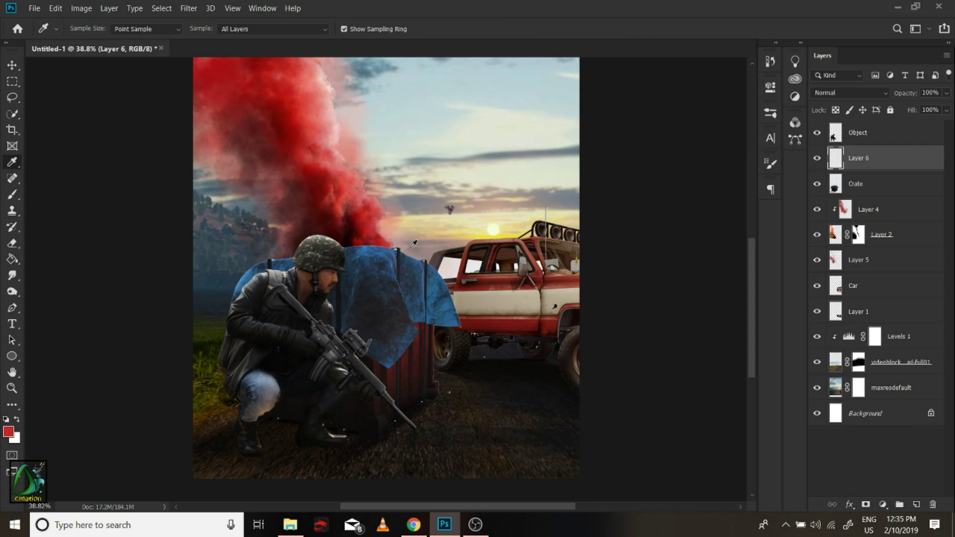
pyautogui.press('b')
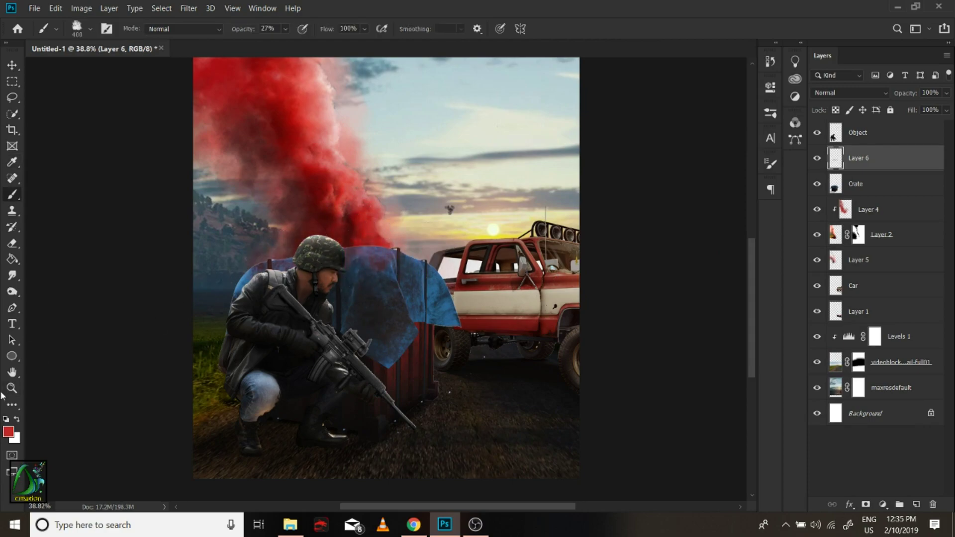
pyautogui.click(8, 432)
pyautogui.click(836, 151)
pyautogui.rightClick(427, 182)
pyautogui.press('Escape')
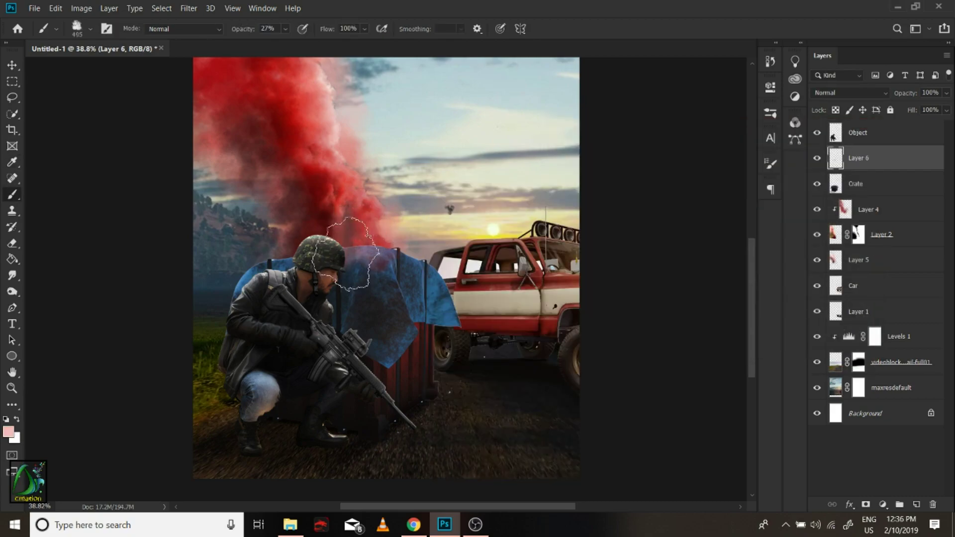
pyautogui.press('z')
pyautogui.moveTo(388, 273); pyautogui.dragTo(427, 281)
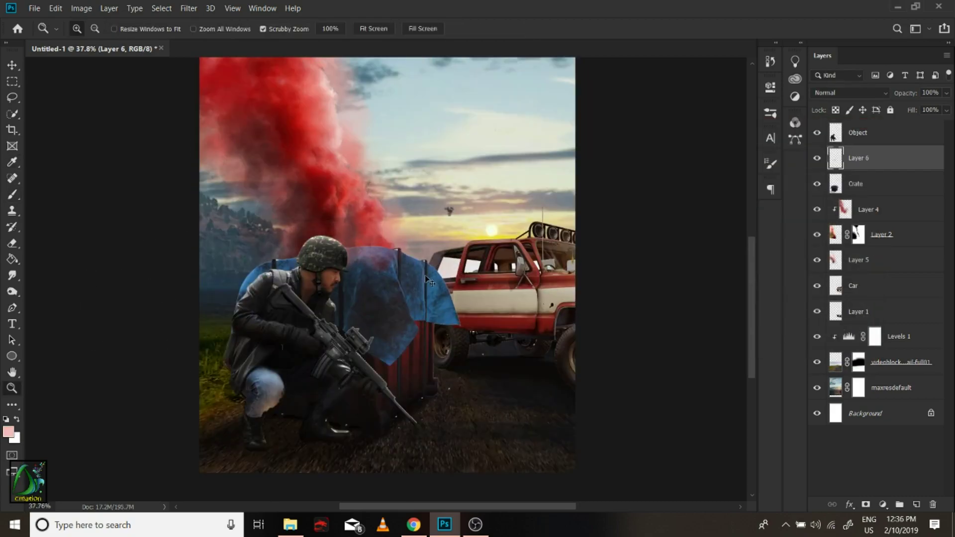
pyautogui.press('b')
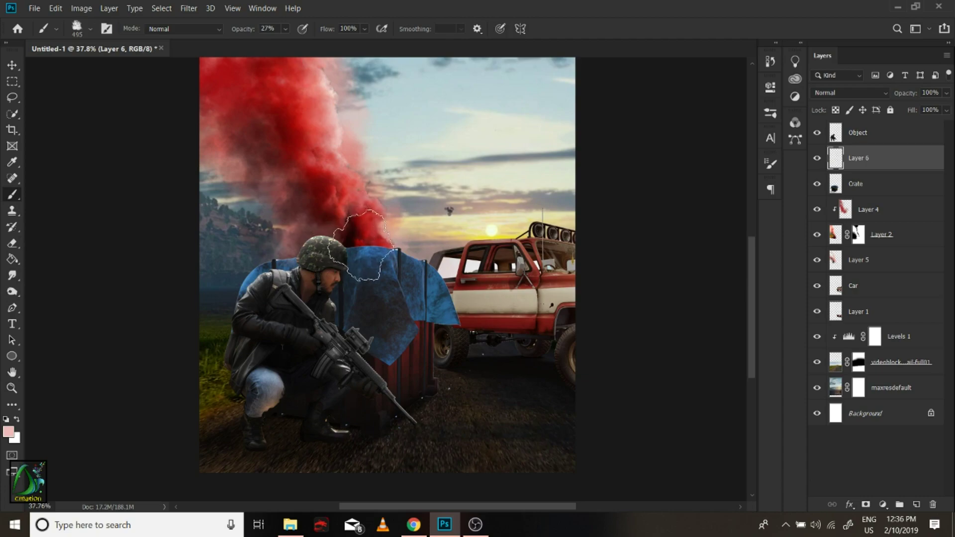
pyautogui.keyDown('alt'); pyautogui.click(373, 224); pyautogui.keyUp('alt')
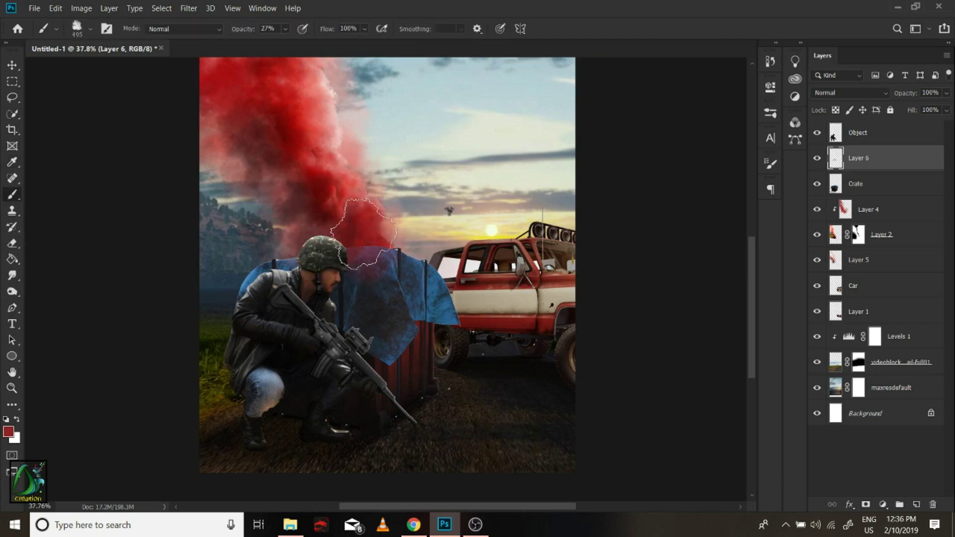
pyautogui.press('z')
pyautogui.moveTo(348, 257); pyautogui.dragTo(392, 313)
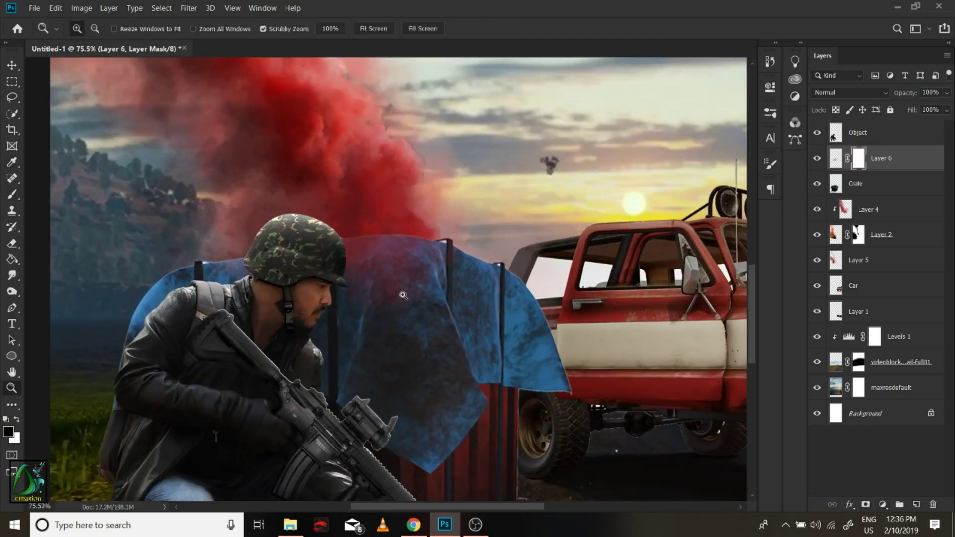
pyautogui.scroll(-5, 462, 300)
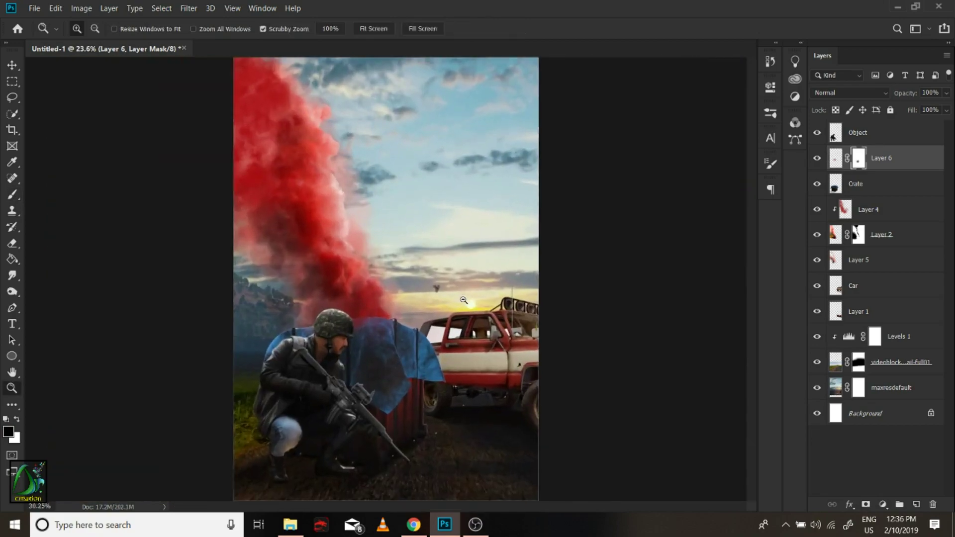
pyautogui.moveTo(464, 300); pyautogui.dragTo(418, 273)
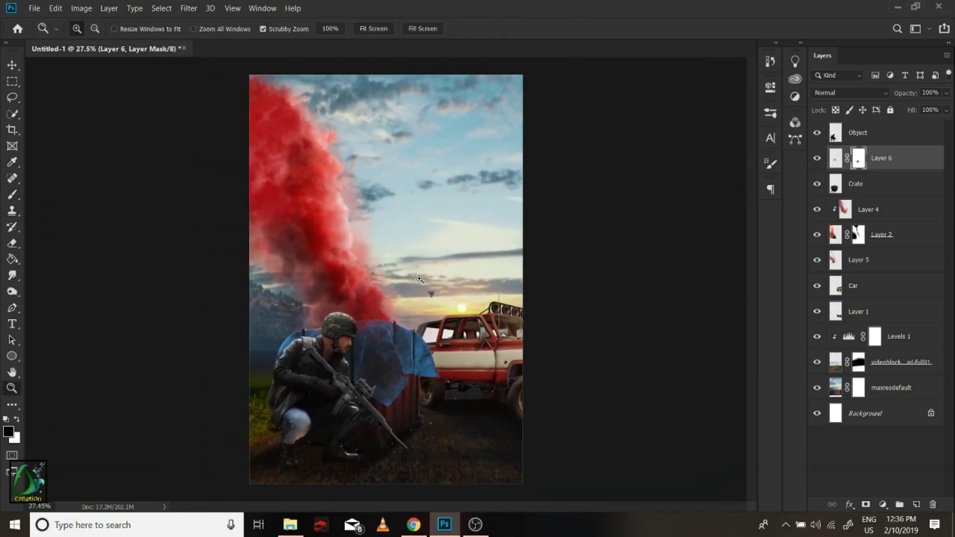
pyautogui.moveTo(449, 274); pyautogui.dragTo(430, 262)
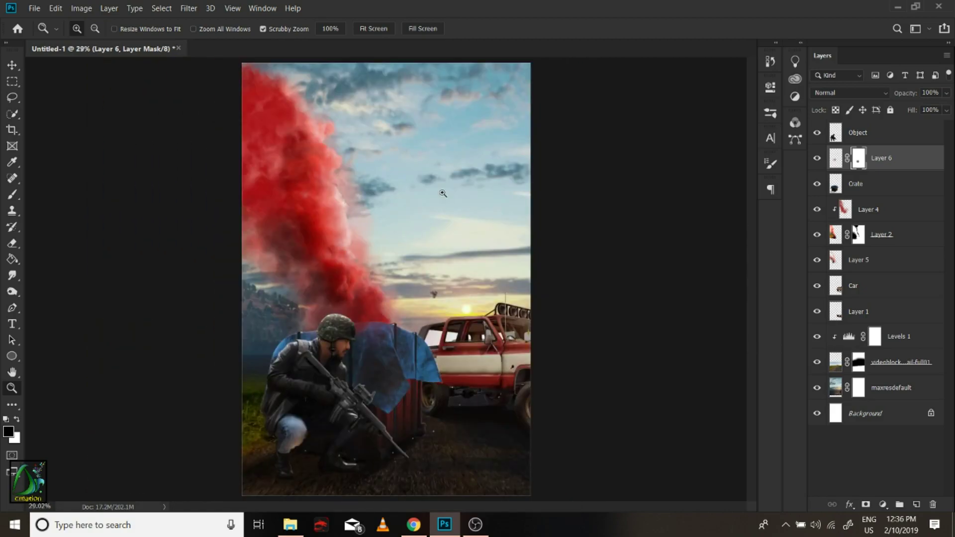
pyautogui.moveTo(436, 288); pyautogui.dragTo(423, 294)
# Sample pink from the smoke and light cream from the sky, zooming around the view.
pyautogui.click(848, 219)
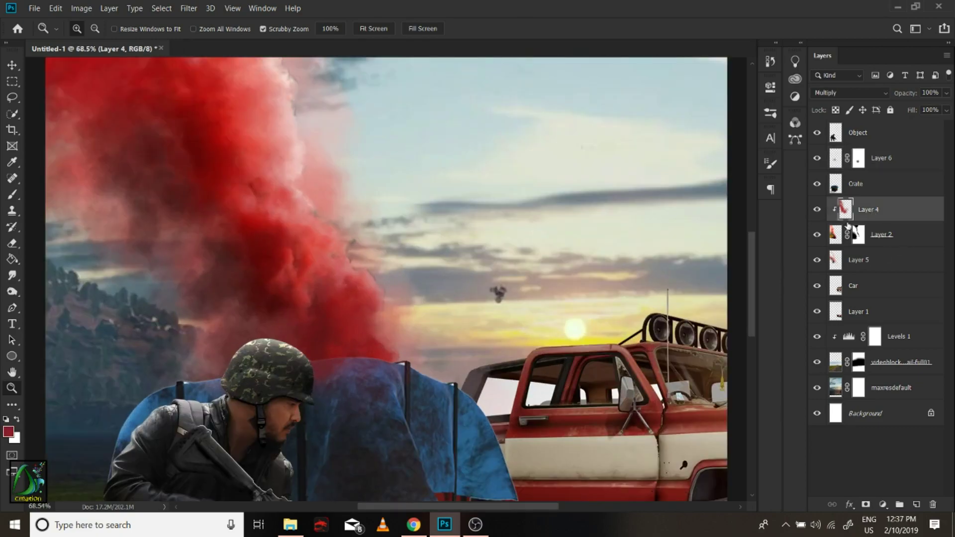
pyautogui.press('b')
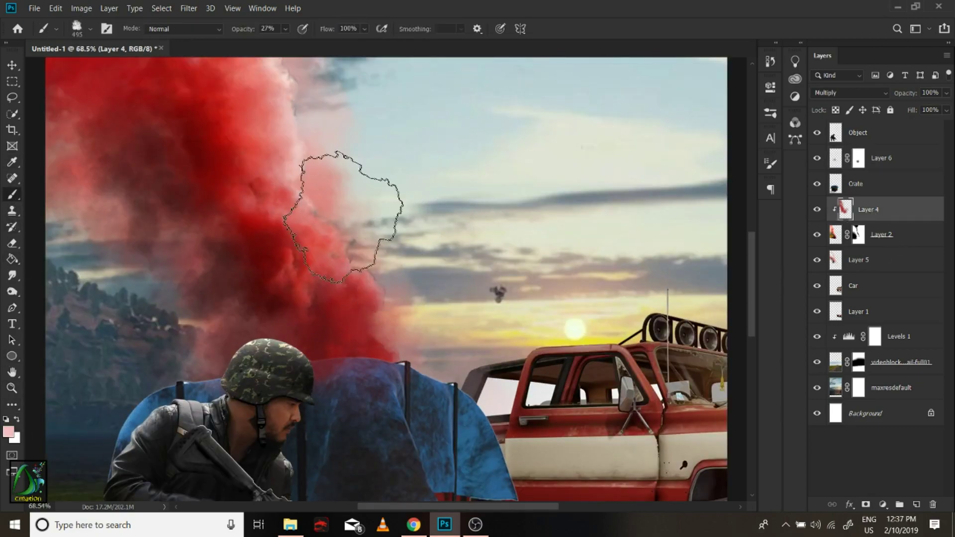
pyautogui.keyDown('alt'); pyautogui.click(314, 205); pyautogui.keyUp('alt')
pyautogui.keyDown('alt'); pyautogui.click(558, 319); pyautogui.keyUp('alt')
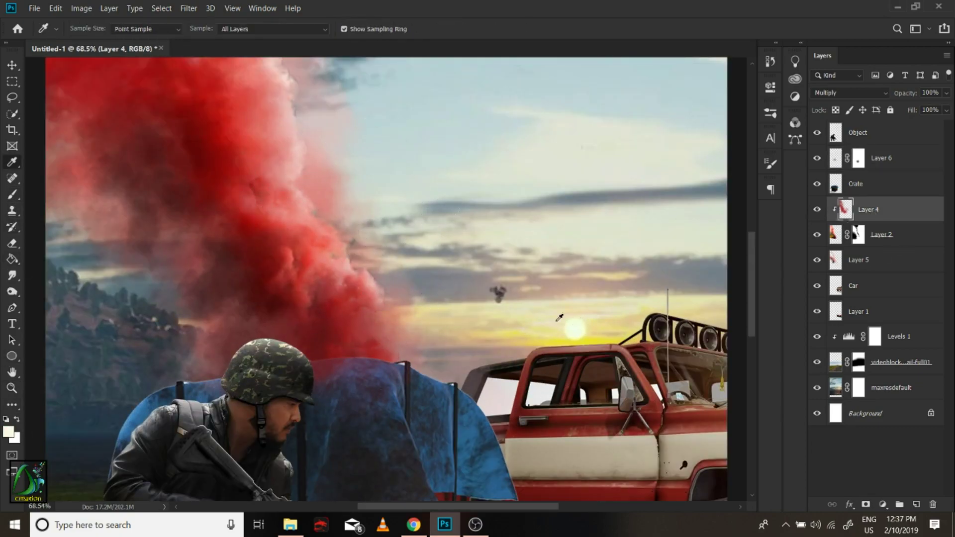
pyautogui.scroll(3, 306, 164)
pyautogui.scroll(-2, 256, 85)
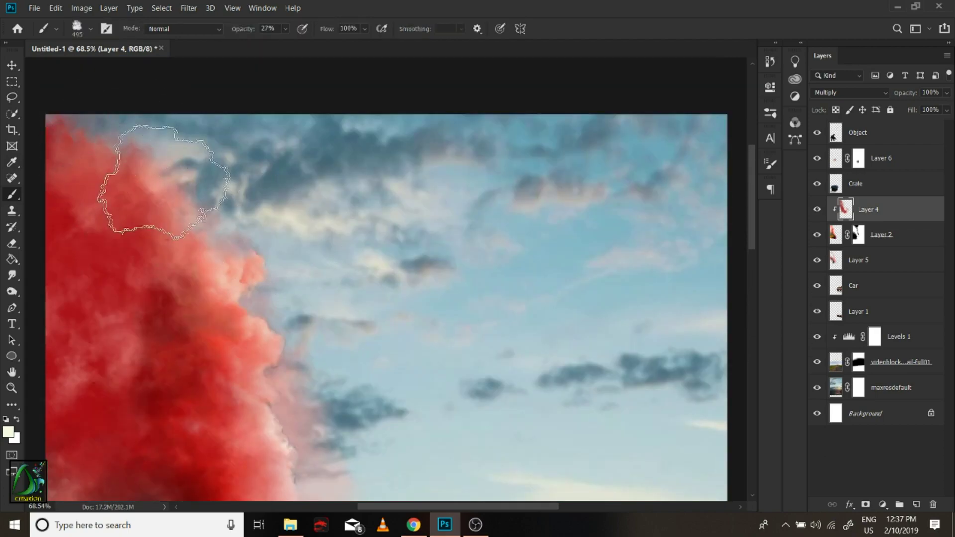
pyautogui.press('z')
pyautogui.scroll(-5, 384, 306)
pyautogui.scroll(5, 385, 307)
pyautogui.scroll(-3, 385, 307)
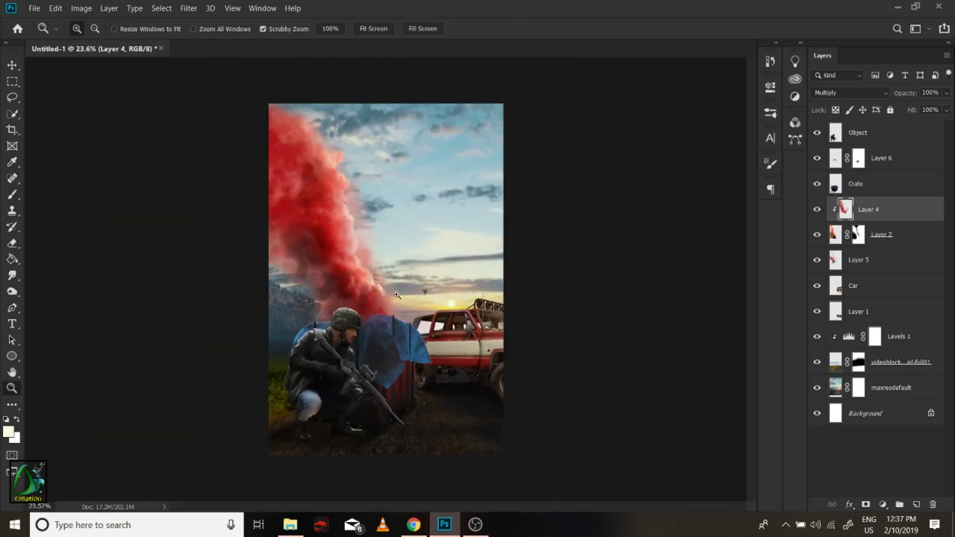
pyautogui.scroll(-2, 385, 307)
pyautogui.scroll(3, 385, 307)
pyautogui.scroll(5, 255, 463)
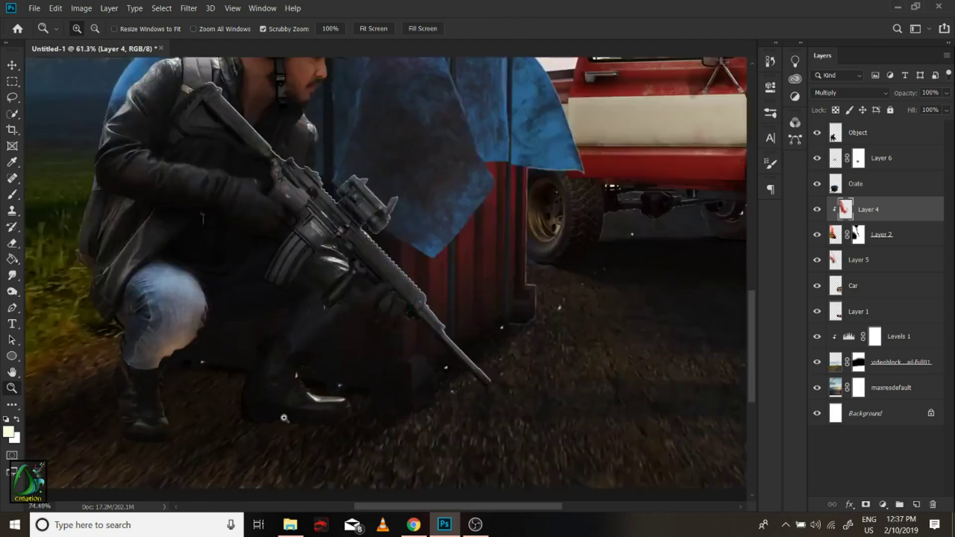
pyautogui.scroll(4, 255, 463)
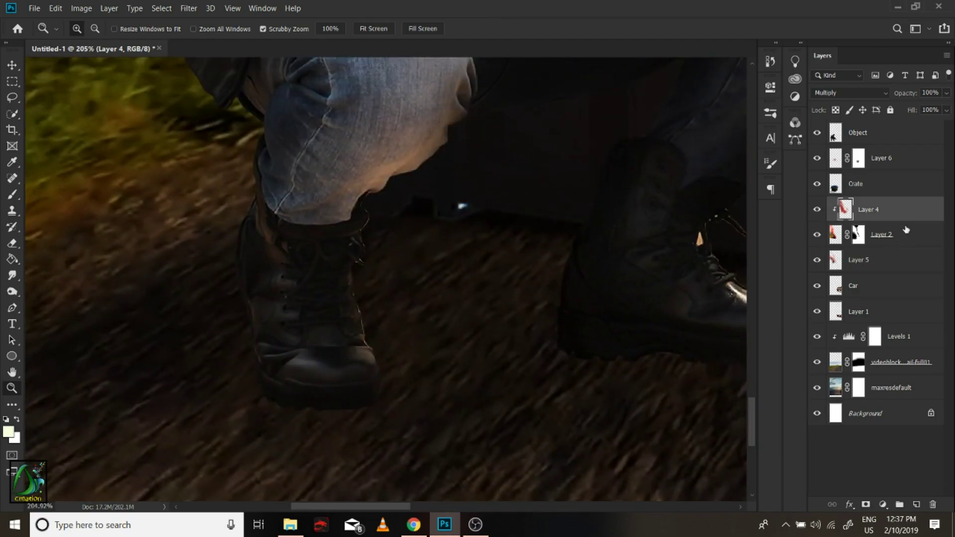
# Merge the clipped smoke layer into Layer 2, then merge Layer 2 down into Layer 5.
pyautogui.rightClick(895, 234)
pyautogui.click(781, 356)
pyautogui.hotkey('ctrl', '0')
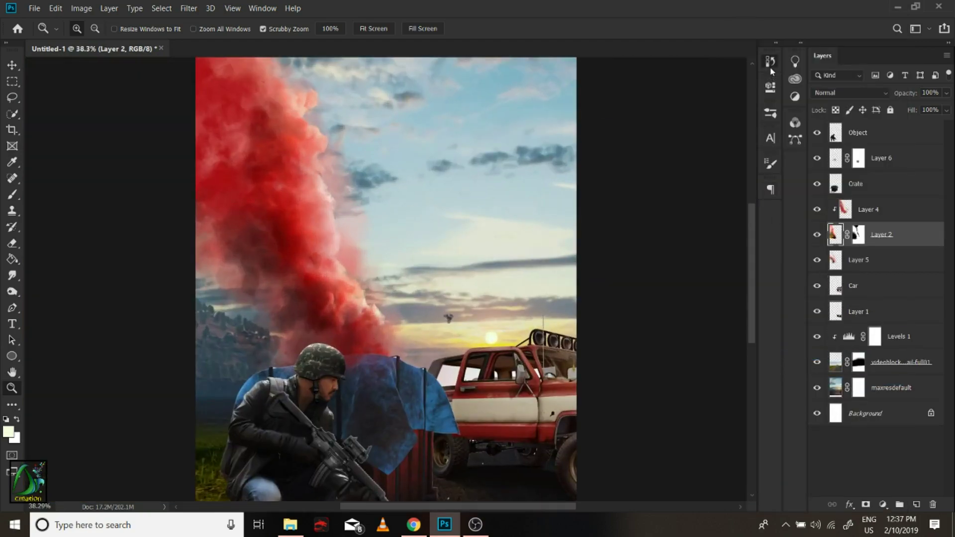
pyautogui.rightClick(873, 234)
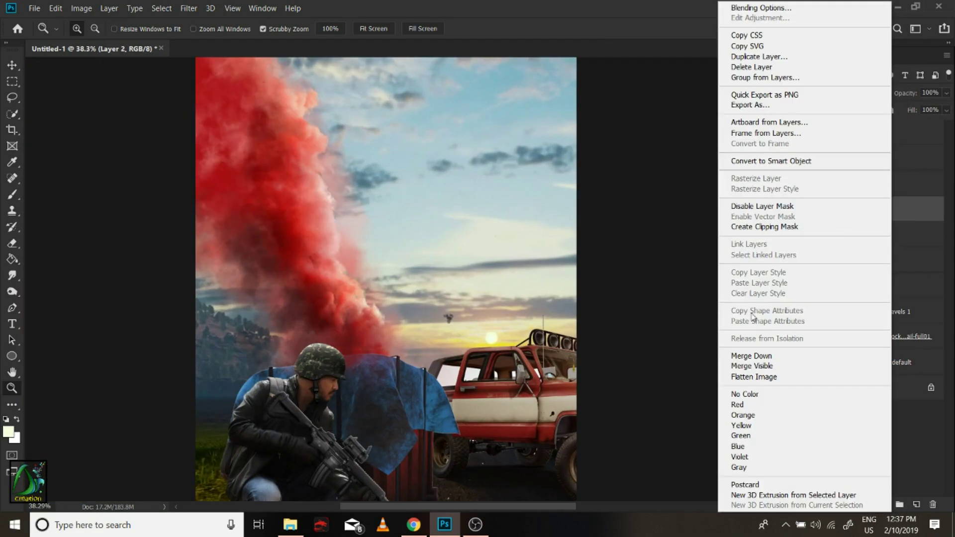
pyautogui.click(746, 394)
# Merge Layer 6 down into the Crate layer.
pyautogui.click(846, 259)
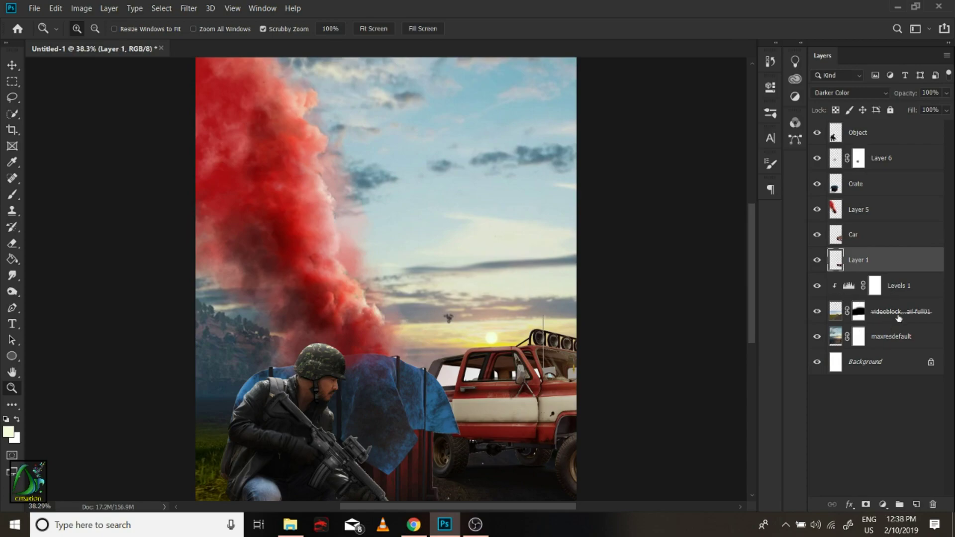
pyautogui.rightClick(884, 159)
pyautogui.click(681, 346)
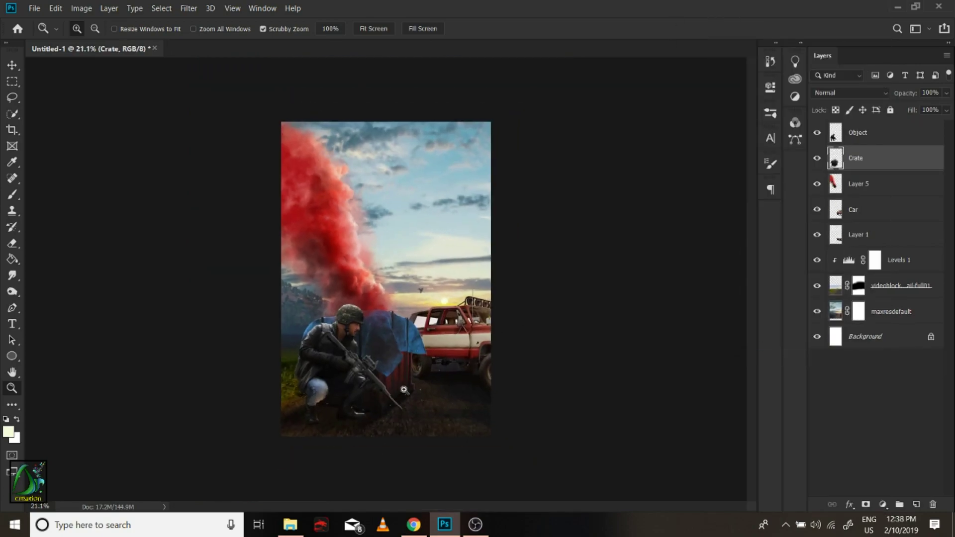
pyautogui.moveTo(378, 376); pyautogui.dragTo(576, 377)
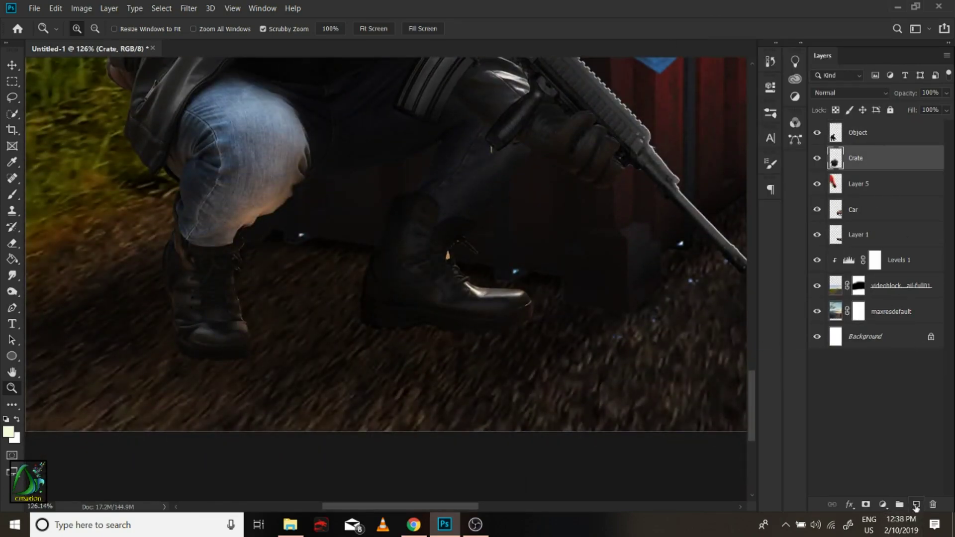
# Add a new layer above Crate and set up a black, soft round 12 px brush.
pyautogui.click(916, 505)
pyautogui.moveTo(425, 326); pyautogui.dragTo(462, 333)
pyautogui.press('b')
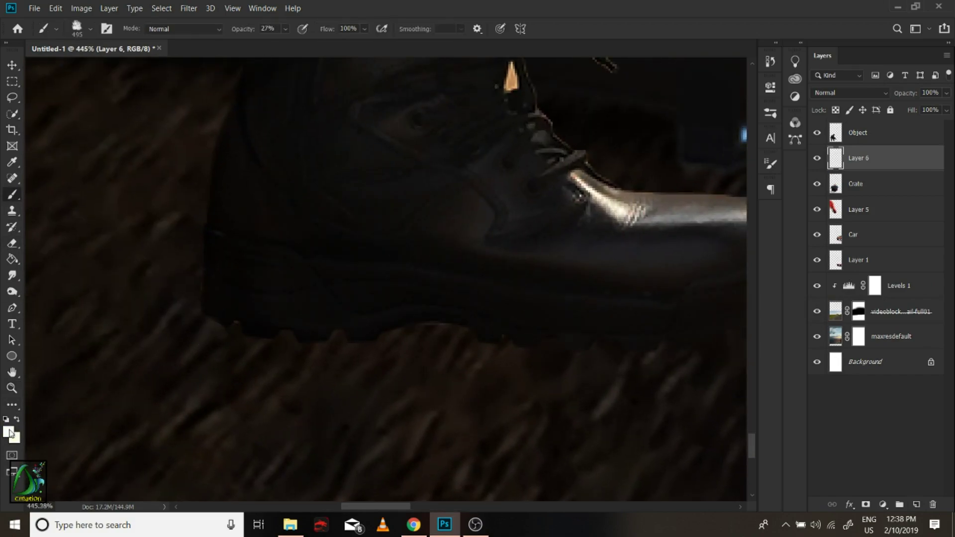
pyautogui.click(9, 432)
pyautogui.click(559, 309)
pyautogui.click(838, 151)
pyautogui.rightClick(448, 219)
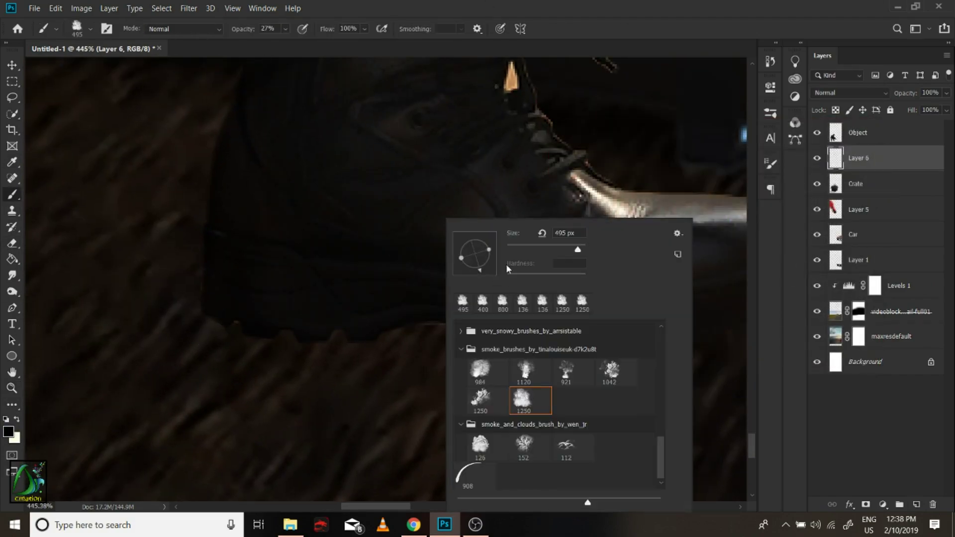
pyautogui.scroll(10, 508, 373)
pyautogui.doubleClick(481, 344)
pyautogui.rightClick(456, 219)
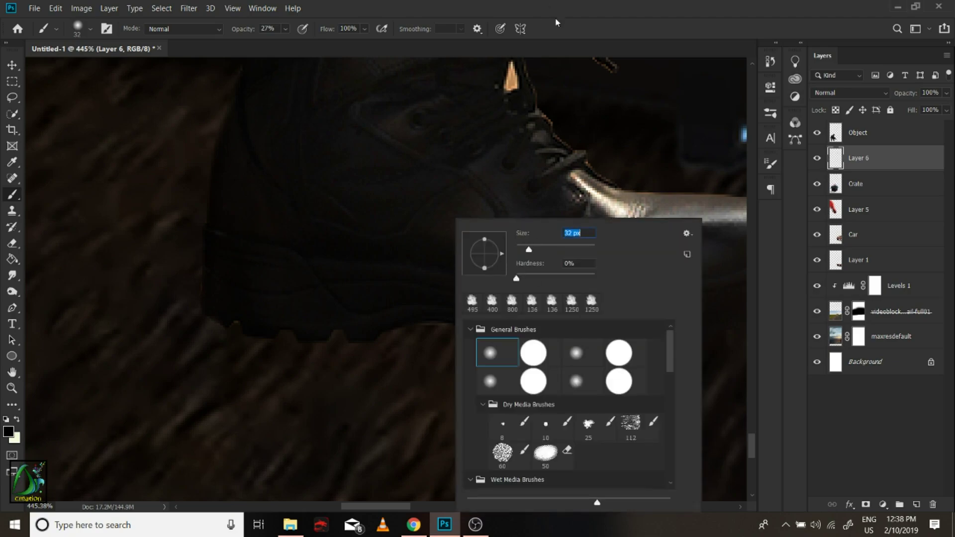
pyautogui.moveTo(529, 249); pyautogui.dragTo(516, 250)
pyautogui.click(431, 237)
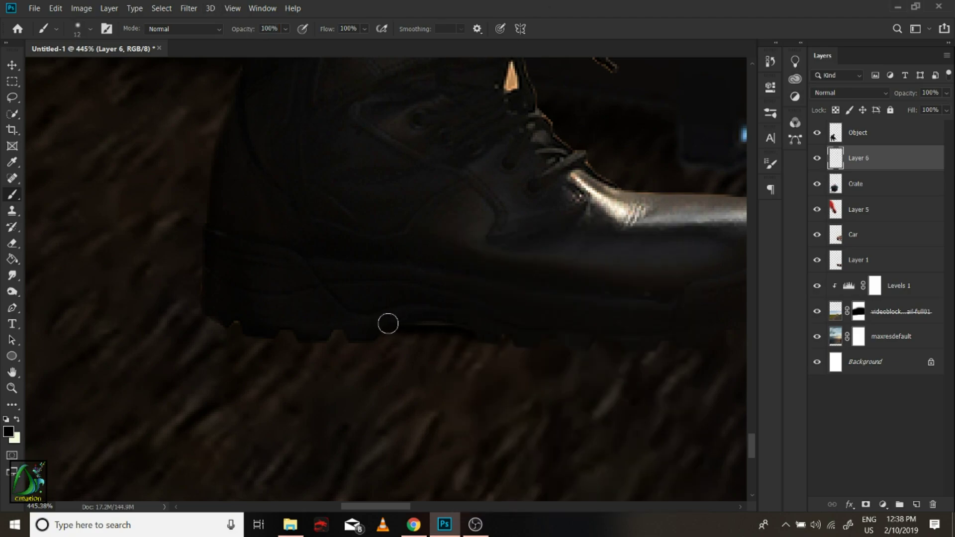
# Darken the lower edge of the boot sole and lower brush opacity to 37%.
pyautogui.scroll(1, 530, 334)
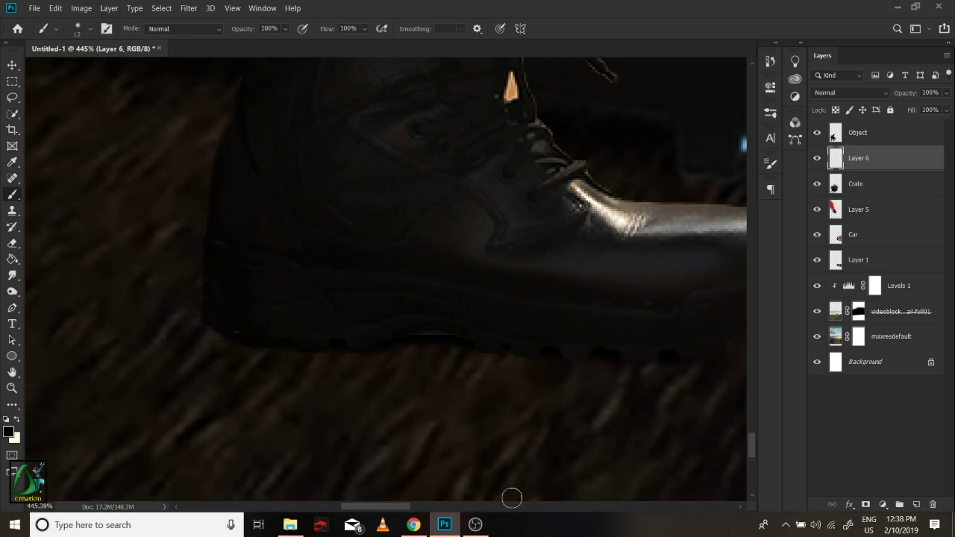
pyautogui.hscroll(5, 549, 373)
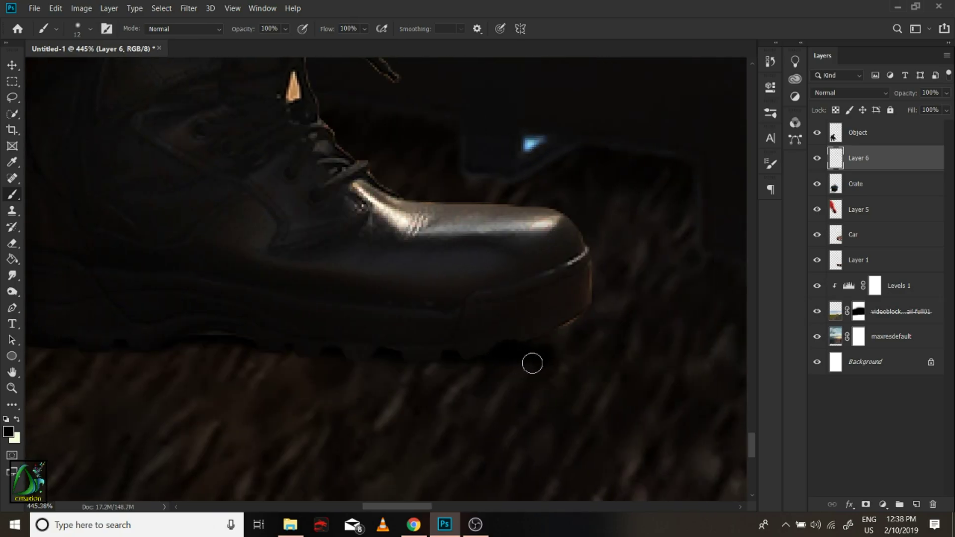
pyautogui.press('z')
pyautogui.moveTo(521, 353); pyautogui.dragTo(392, 326)
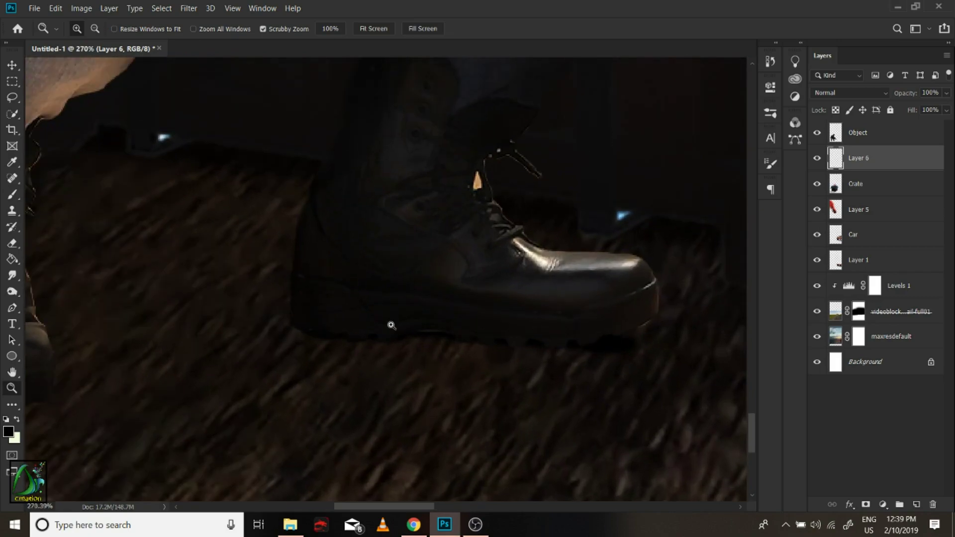
pyautogui.press('b')
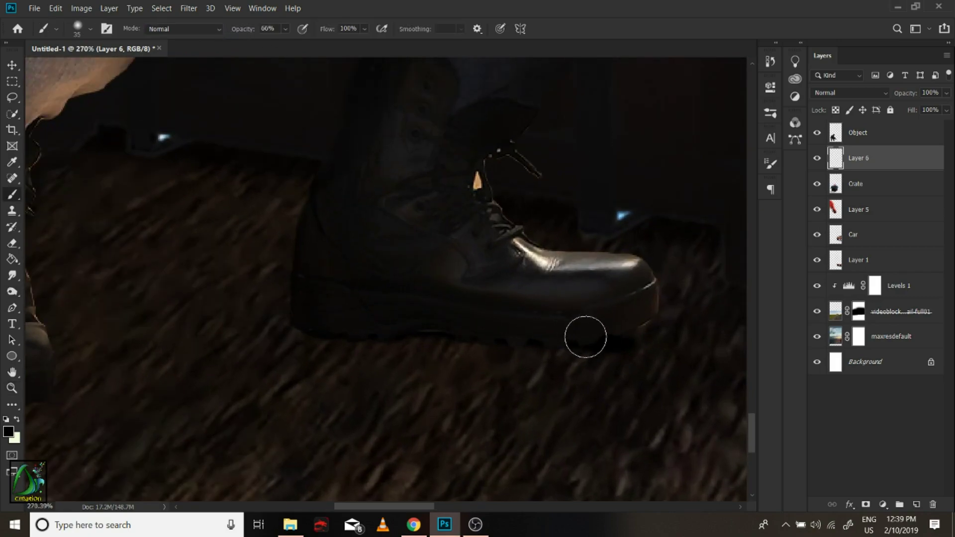
pyautogui.press(']')
pyautogui.moveTo(585, 337); pyautogui.dragTo(313, 325)
pyautogui.press('3')
pyautogui.press('7')
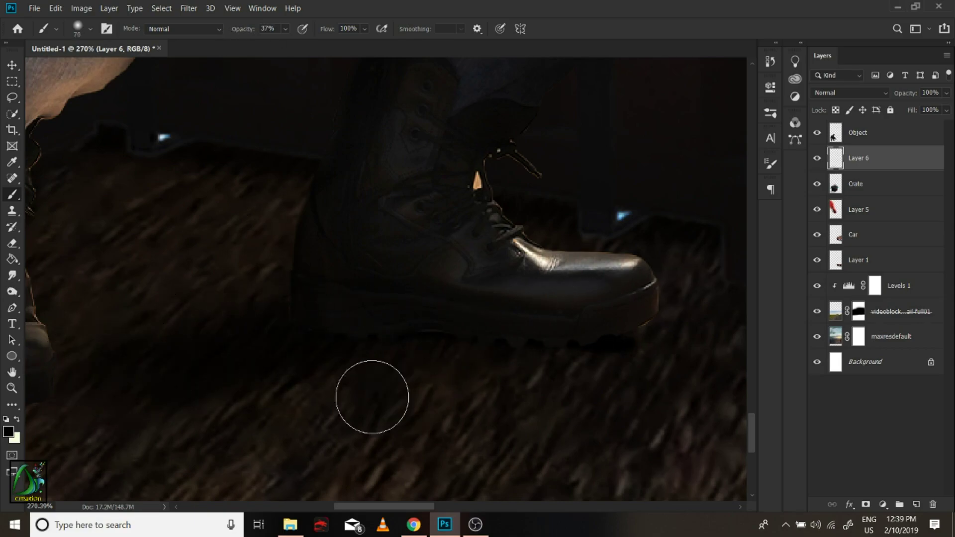
# Zoom to both boots and make the brush smaller with a harder edge.
pyautogui.press('z')
pyautogui.click(278, 390)
pyautogui.hotkey('ctrl', '-')
pyautogui.hotkey('ctrl', '-')
pyautogui.press('b')
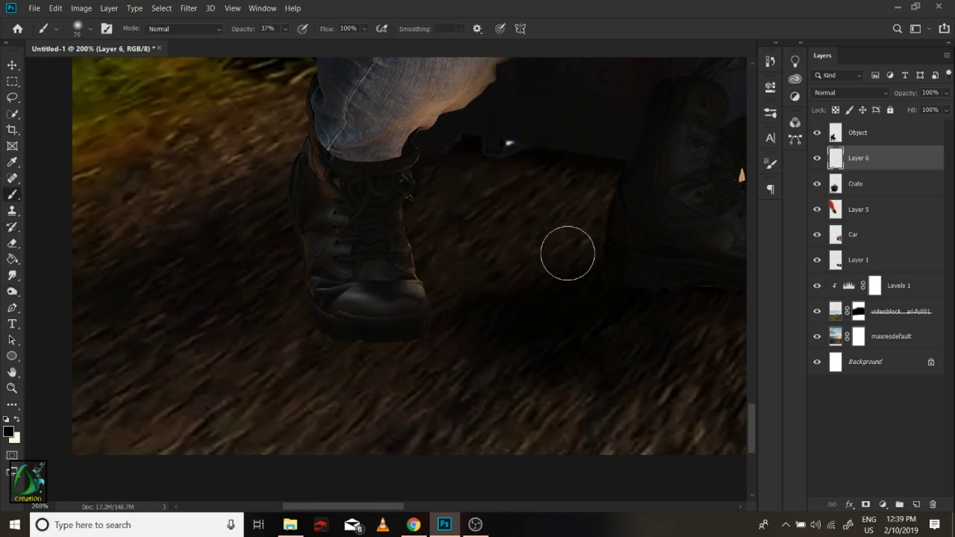
pyautogui.moveTo(395, 311); pyautogui.dragTo(410, 301)
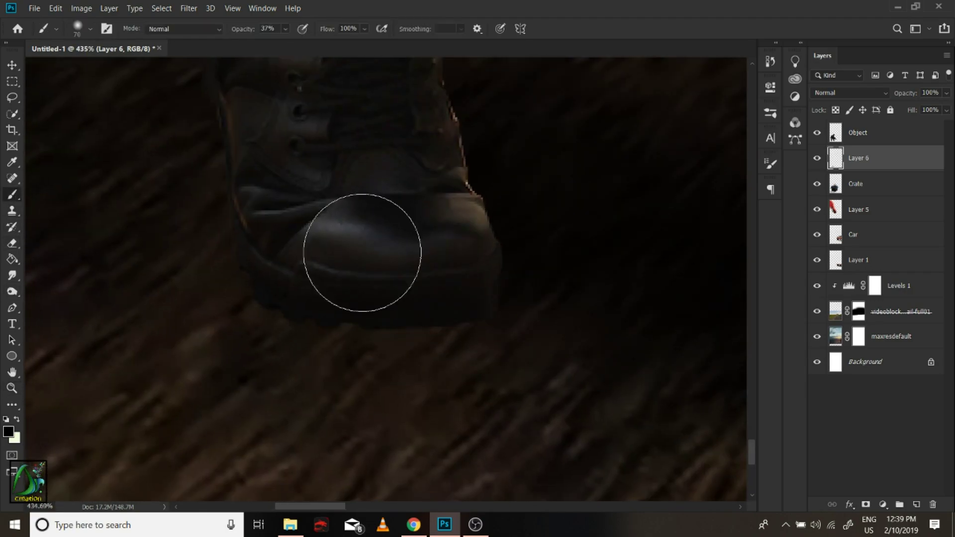
pyautogui.press('[')
pyautogui.press('[')
pyautogui.press('[')
pyautogui.hotkey('shift', ']')
pyautogui.hotkey('shift', ']')
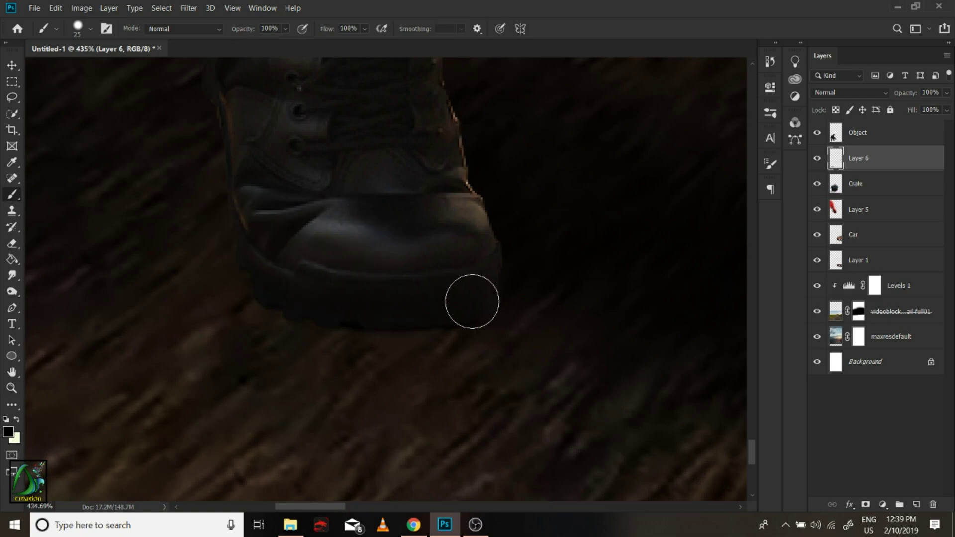
# Set brush opacity to 36% and enlarge the brush for broad ground shading.
pyautogui.rightClick(326, 245)
pyautogui.press('Escape')
pyautogui.press('3')
pyautogui.press('6')
pyautogui.scroll(2, 249, 323)
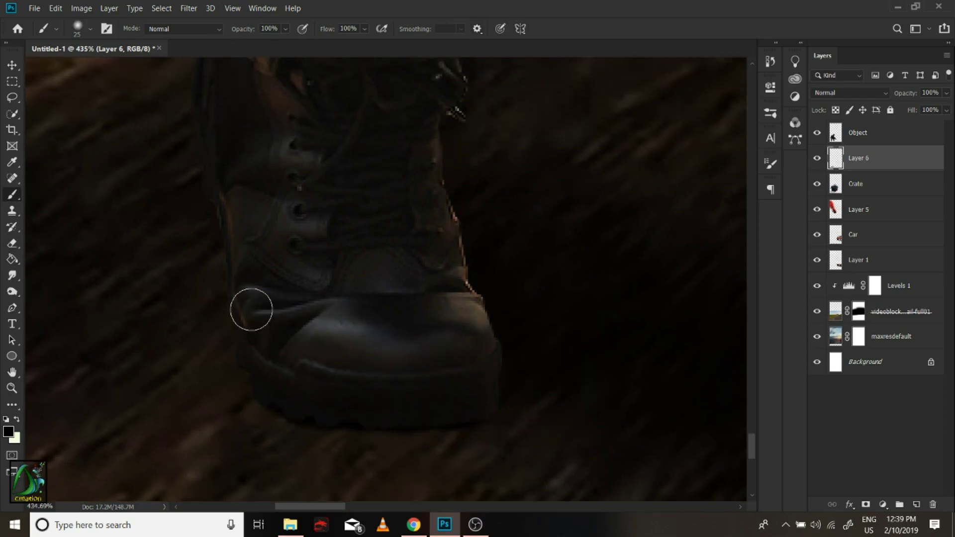
pyautogui.scroll(1, 214, 223)
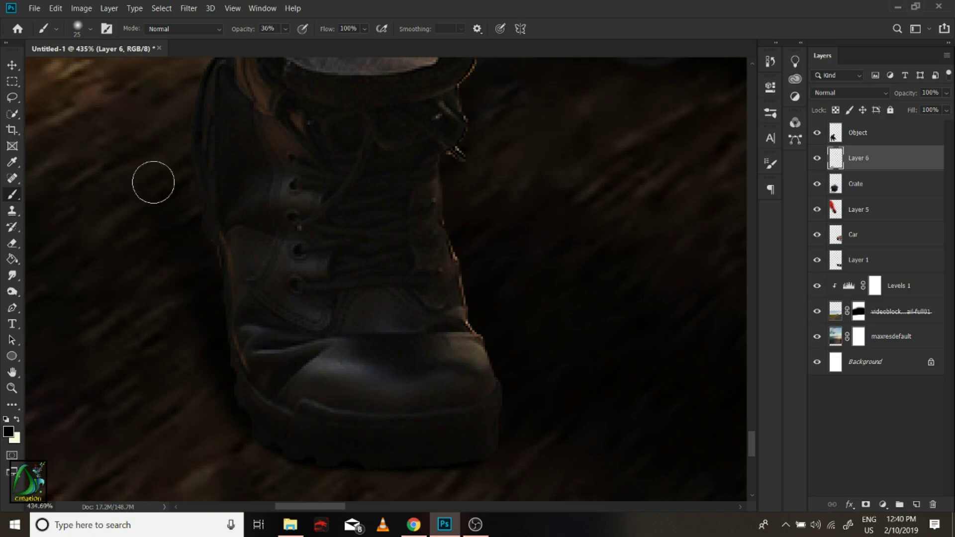
pyautogui.scroll(-5, 153, 182)
pyautogui.scroll(3, 426, 251)
pyautogui.rightClick(549, 249)
pyautogui.press('Escape')
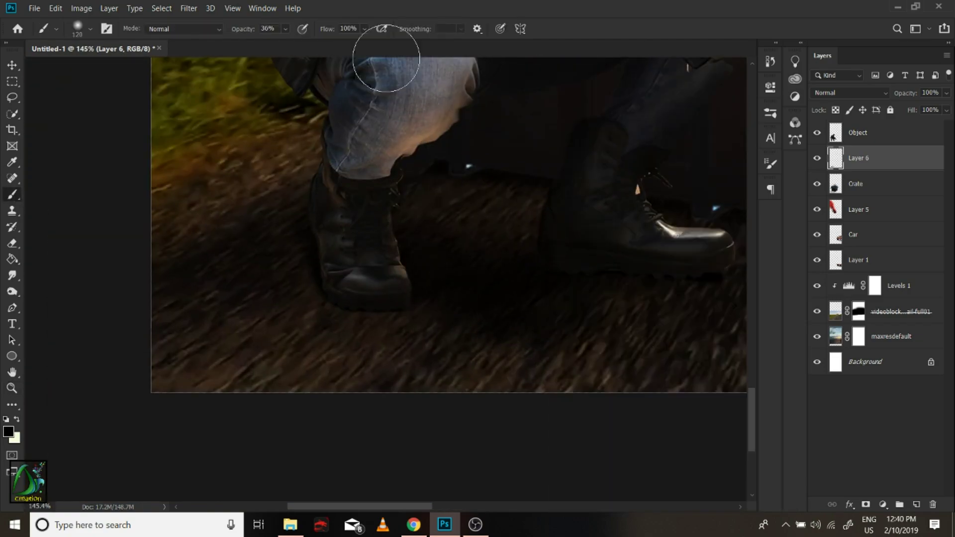
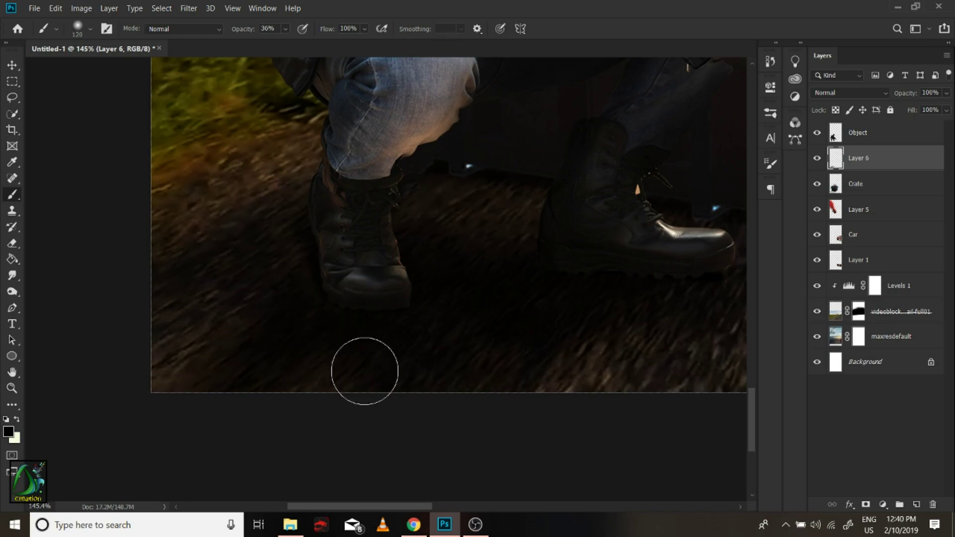
# Paint a darker ground shadow around the soldier's boots on Layer 6 with a 36% brush.
pyautogui.press('z')
pyautogui.scroll(-2, 435, 252)
pyautogui.scroll(-2, 455, 379)
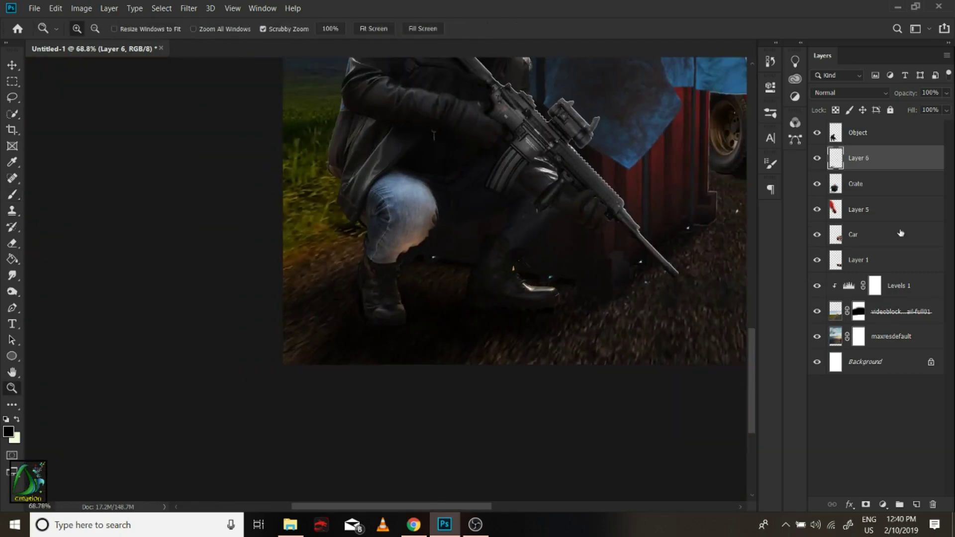
pyautogui.scroll(3, 528, 316)
pyautogui.scroll(-5, 471, 335)
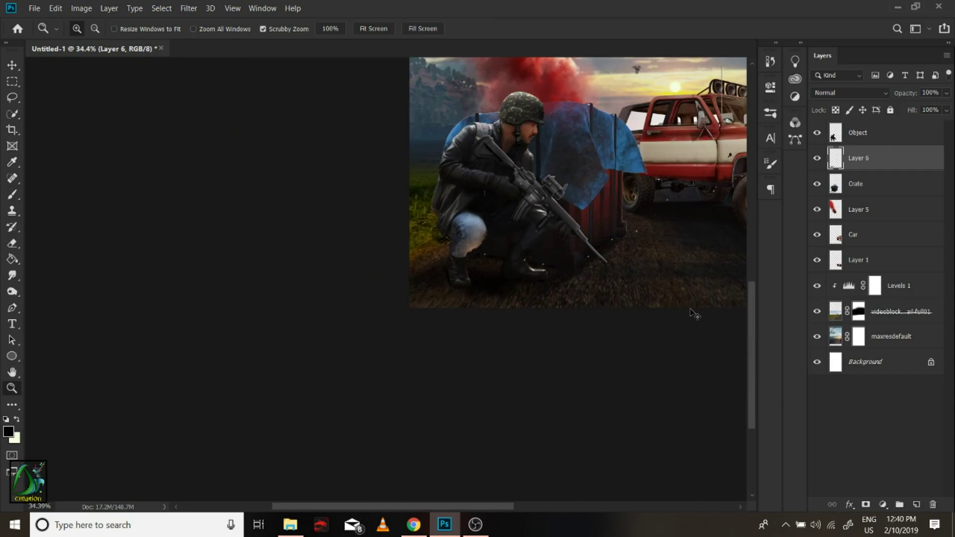
pyautogui.scroll(5, 468, 300)
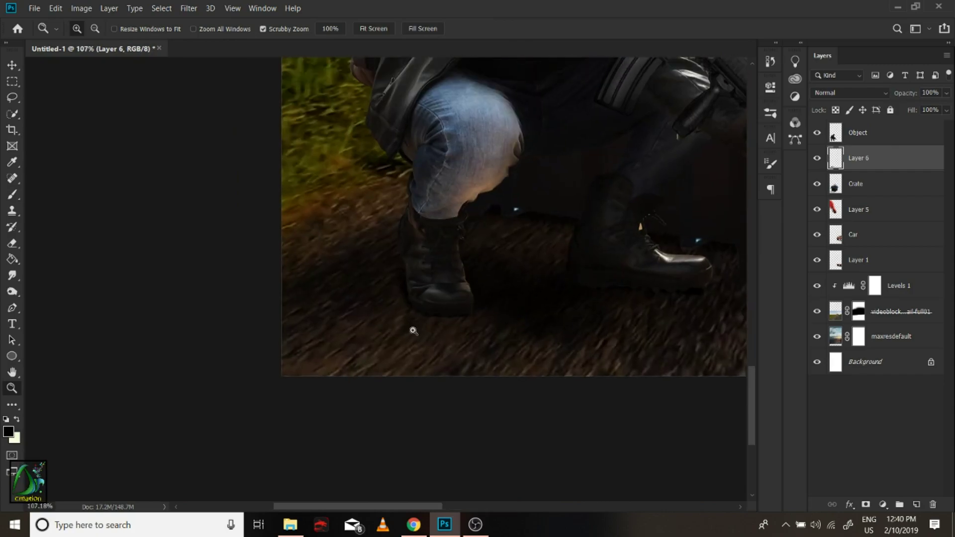
pyautogui.click(13, 194)
pyautogui.press('z')
pyautogui.scroll(-4, 449, 250)
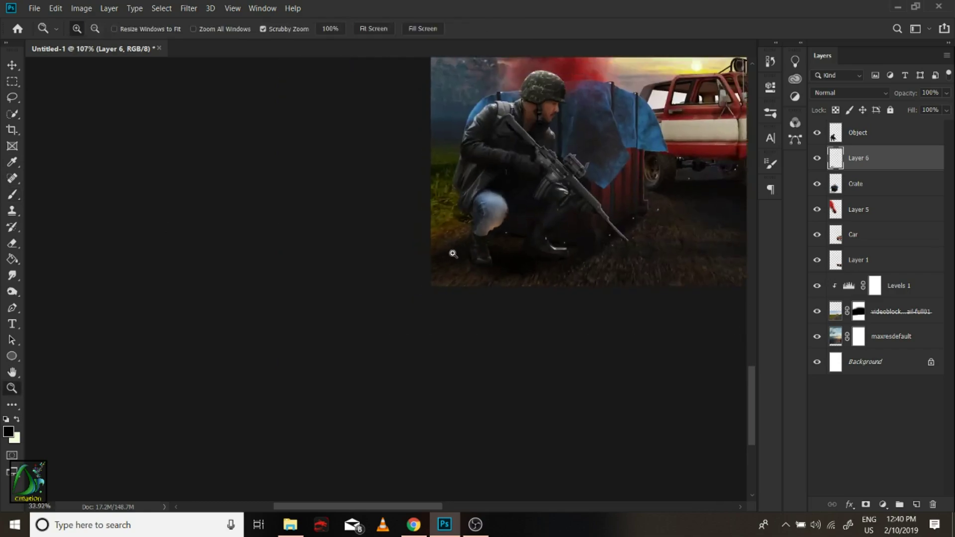
pyautogui.scroll(4, 633, 249)
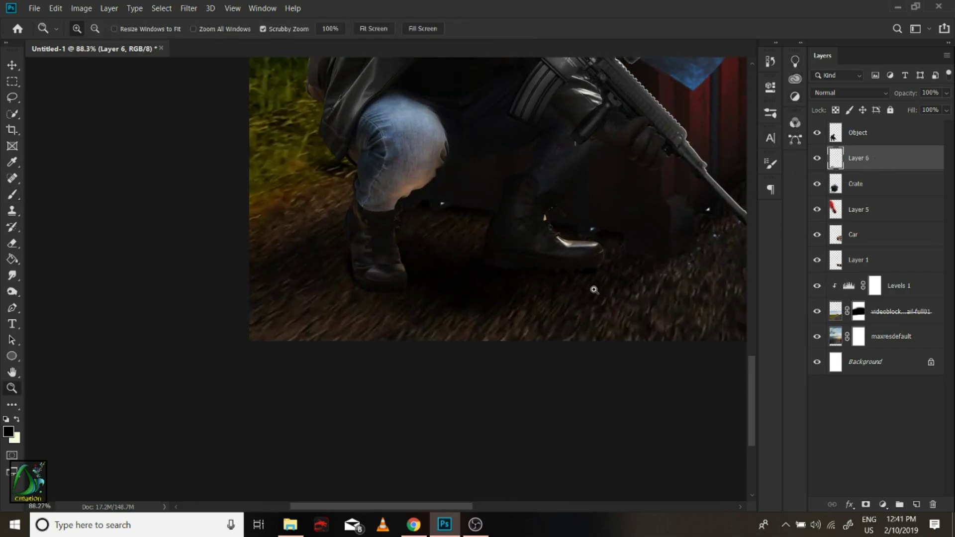
pyautogui.scroll(-2, 378, 269)
pyautogui.scroll(-2, 378, 269)
# Add a layer mask to Layer 6, brush it to soften the shadow, and select the Object layer.
pyautogui.click(866, 505)
pyautogui.press('b')
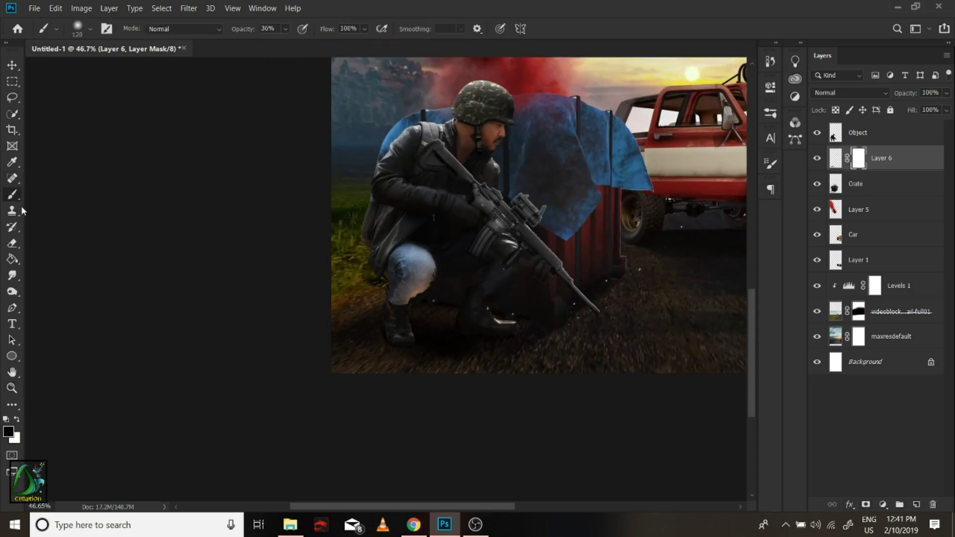
pyautogui.rightClick(437, 344)
pyautogui.press('Escape')
pyautogui.scroll(4, 425, 298)
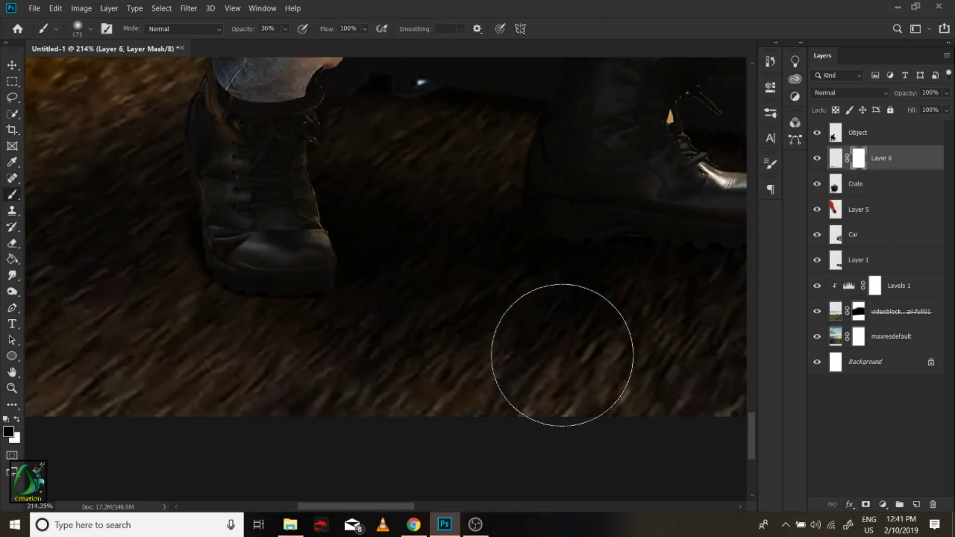
pyautogui.press('z')
pyautogui.scroll(-5, 483, 362)
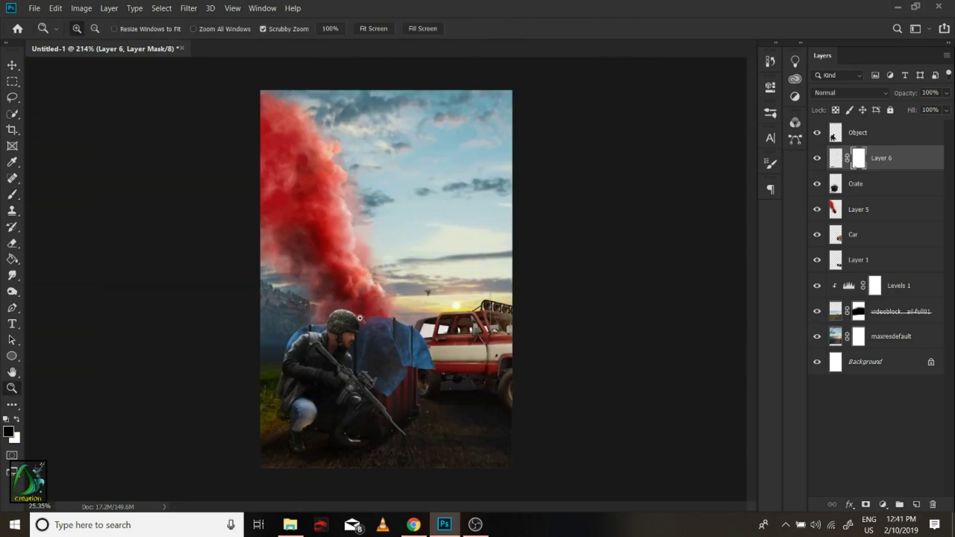
pyautogui.scroll(2, 408, 386)
pyautogui.click(853, 134)
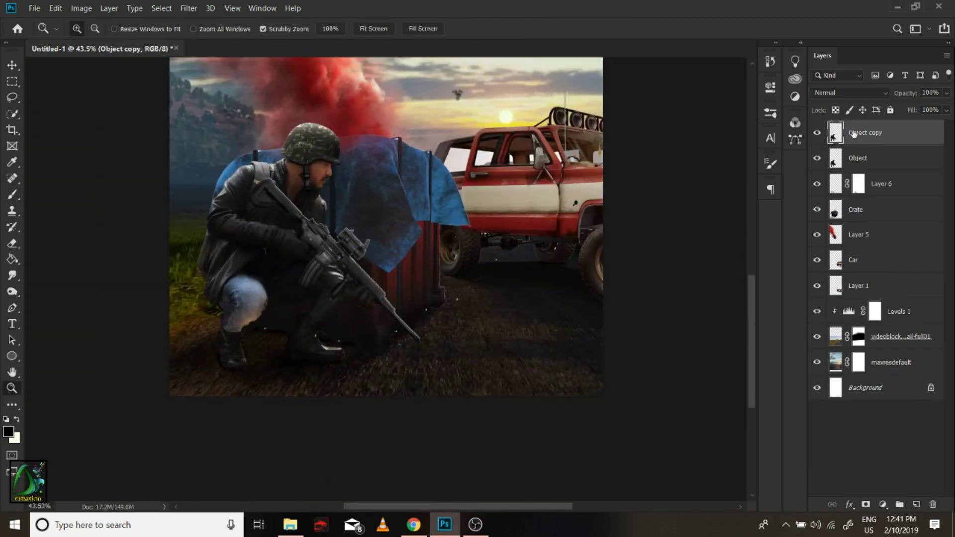
# Duplicate the Object layer, black out the original with Exposure, and hide the copy.
pyautogui.hotkey('ctrl', 'j')
pyautogui.click(81, 8)
pyautogui.click(275, 73)
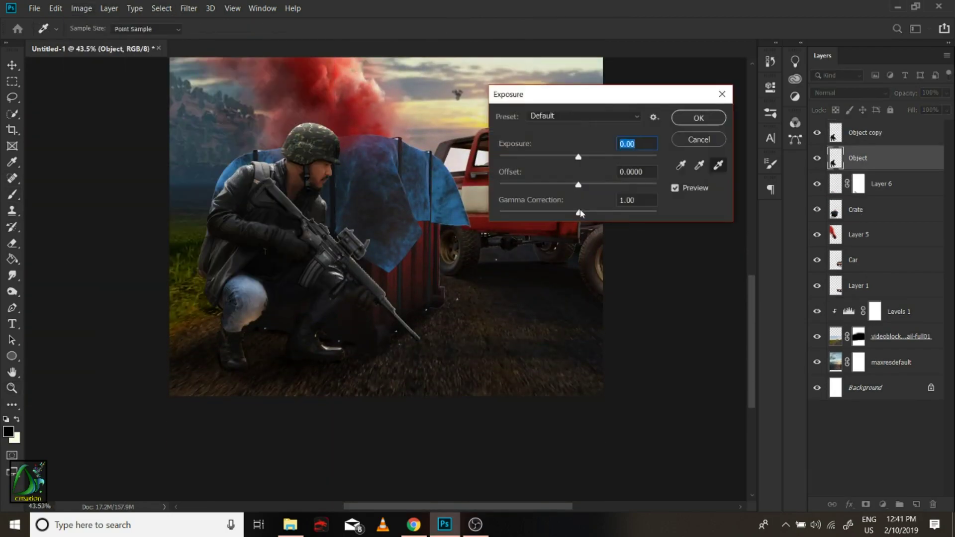
pyautogui.click(696, 125)
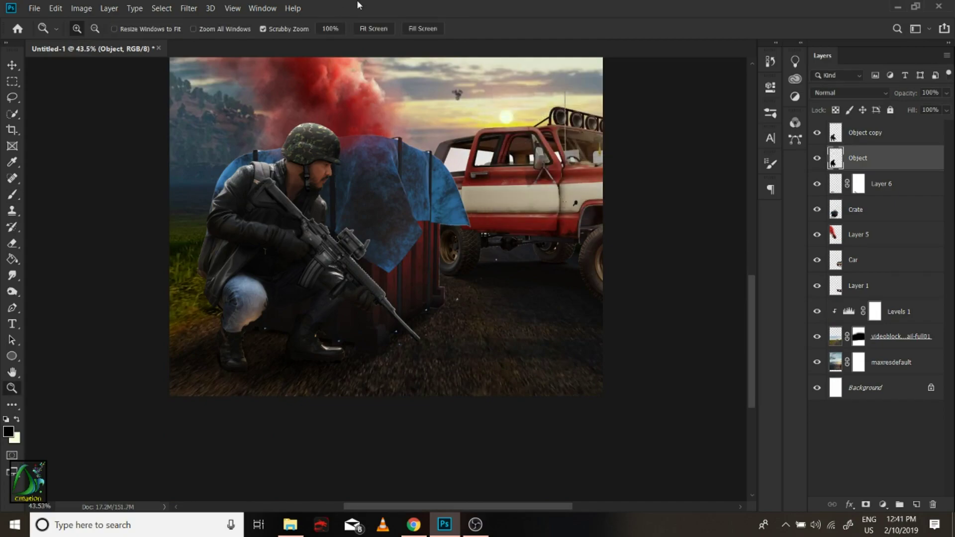
pyautogui.click(817, 133)
# Flip the black silhouette vertically and move it below the soldier's feet.
pyautogui.moveTo(305, 254); pyautogui.dragTo(279, 254)
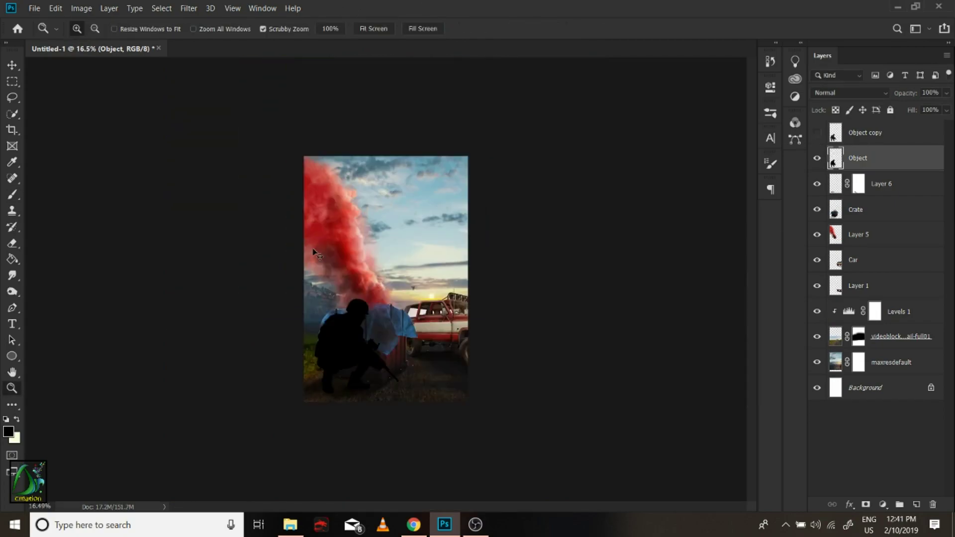
pyautogui.hotkey('ctrl', 't')
pyautogui.rightClick(377, 343)
pyautogui.click(407, 335)
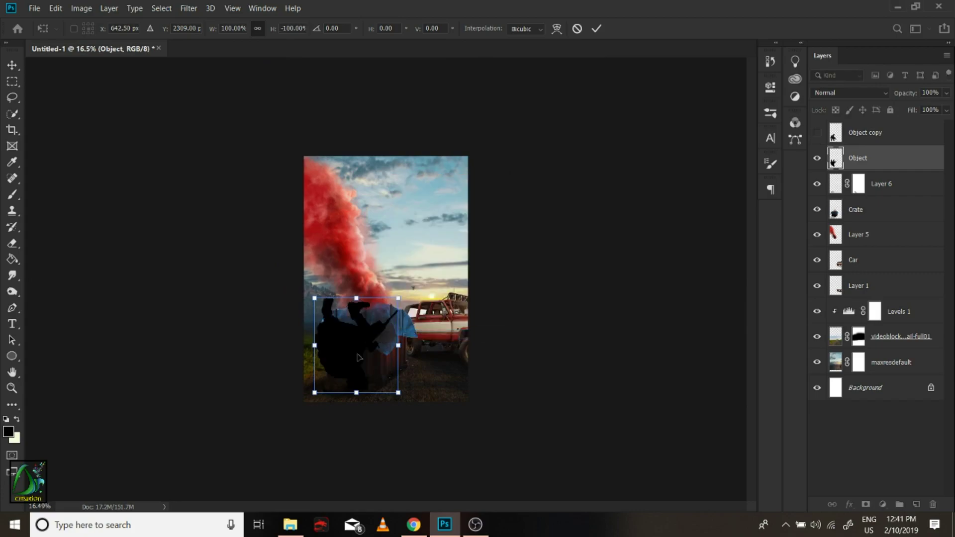
pyautogui.moveTo(358, 351); pyautogui.dragTo(361, 421)
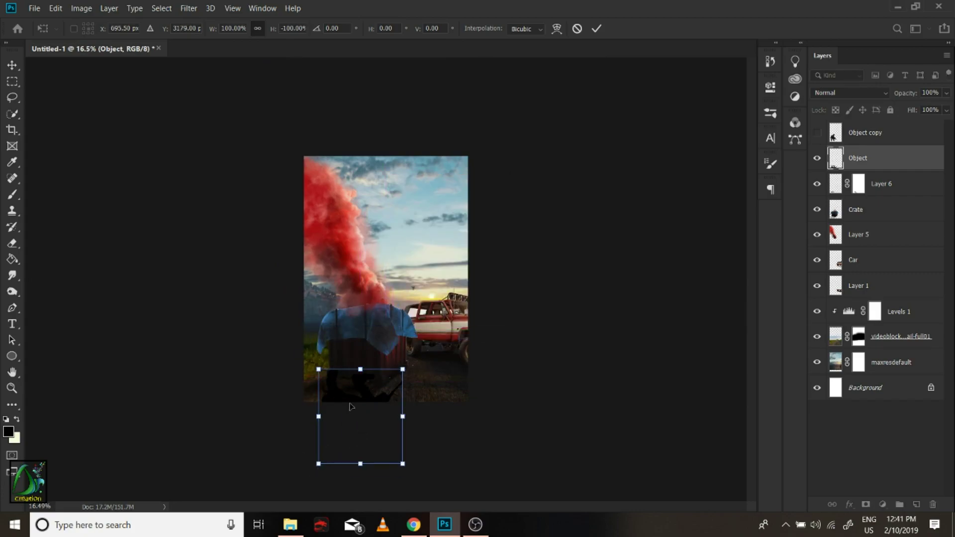
# Distort, slant and rotate the silhouette into a cast shadow meeting the boots.
pyautogui.rightClick(409, 316)
pyautogui.rightClick(376, 210)
pyautogui.click(398, 267)
pyautogui.moveTo(319, 463); pyautogui.dragTo(259, 463)
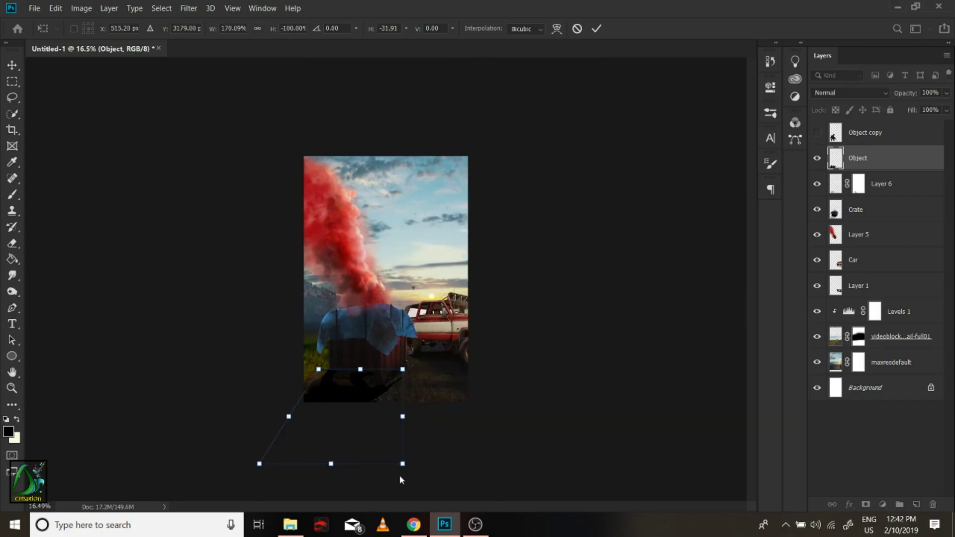
pyautogui.moveTo(371, 467); pyautogui.dragTo(349, 453)
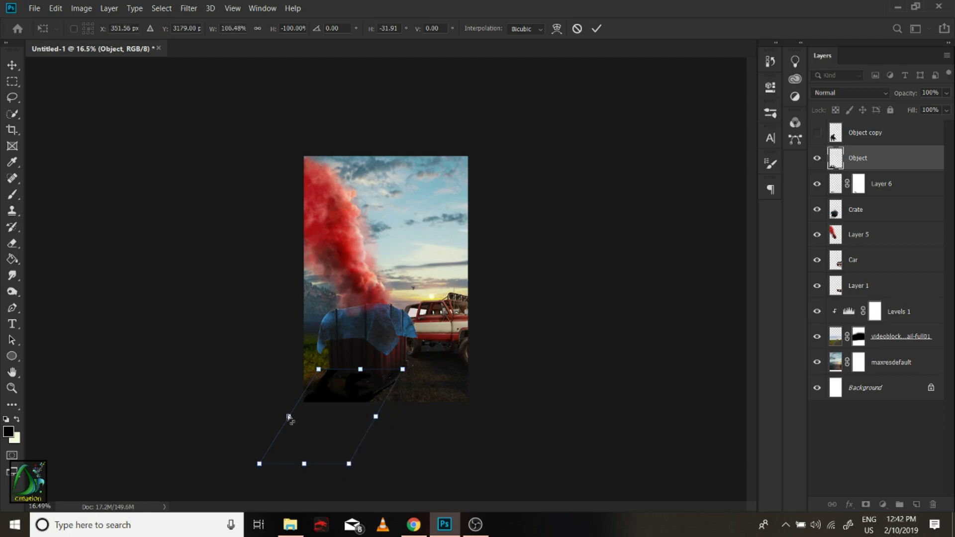
pyautogui.moveTo(289, 417); pyautogui.dragTo(371, 427)
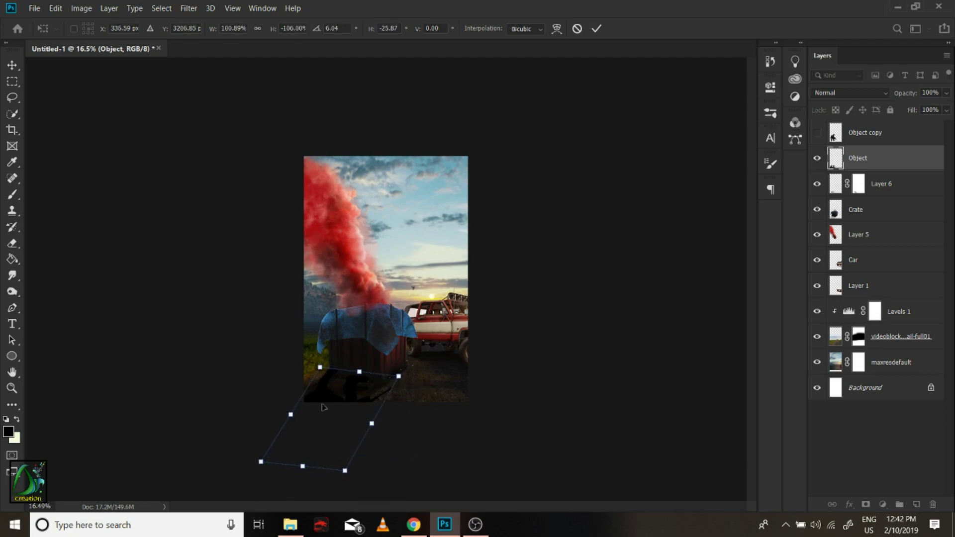
pyautogui.moveTo(337, 410); pyautogui.dragTo(350, 397)
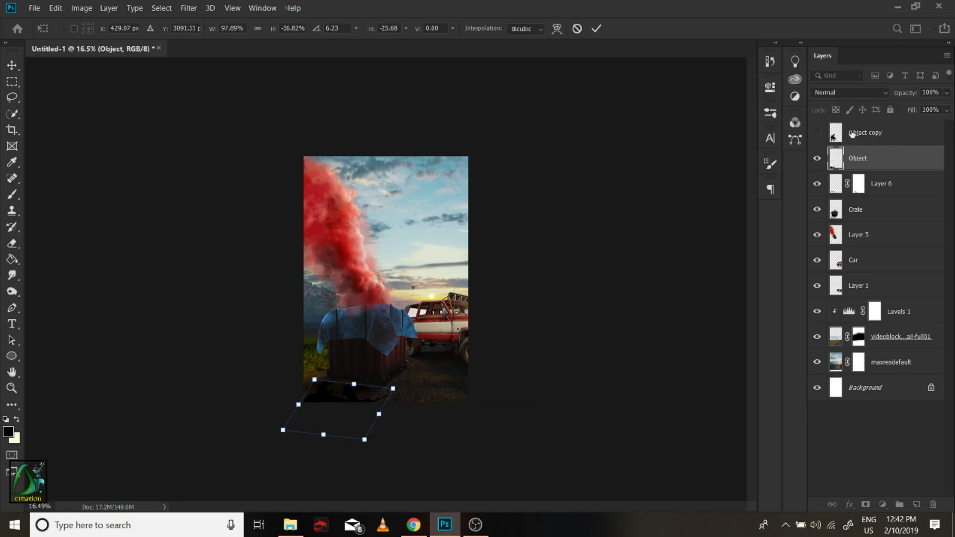
pyautogui.moveTo(421, 388); pyautogui.dragTo(478, 388)
pyautogui.press('v')
pyautogui.moveTo(239, 328); pyautogui.dragTo(255, 330)
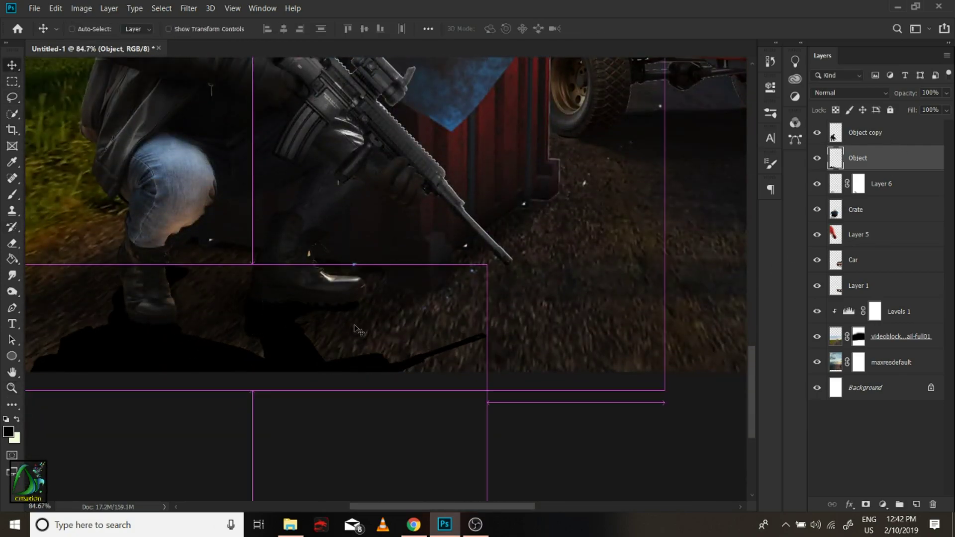
# Rotate the silhouette shadow slightly to match the ground under the boots.
pyautogui.hotkey('ctrl', 't')
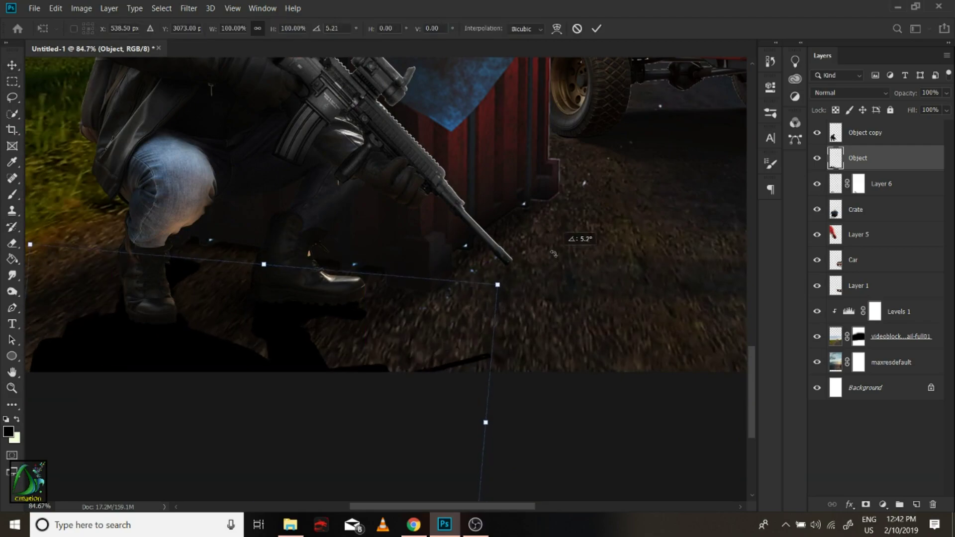
pyautogui.moveTo(368, 332); pyautogui.dragTo(351, 334)
pyautogui.press('Return')
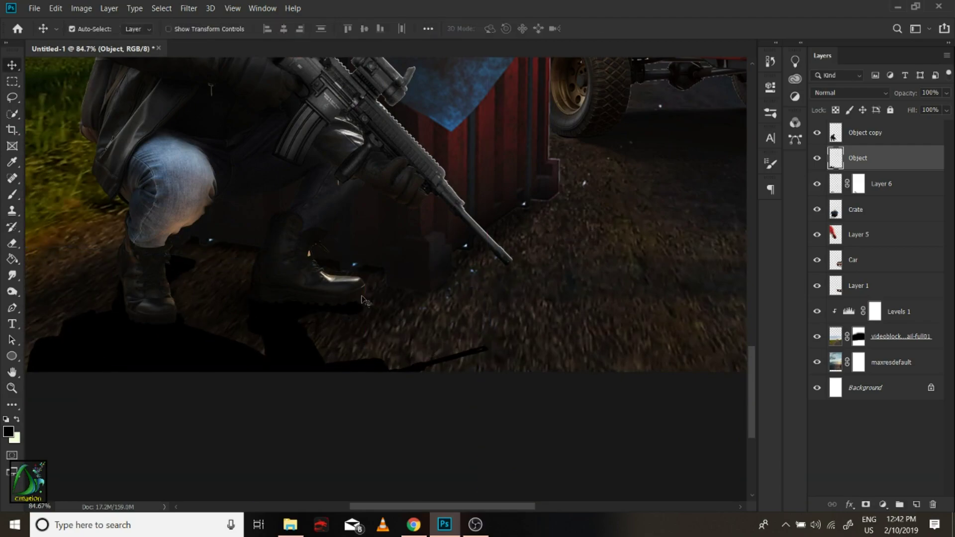
pyautogui.press('z')
pyautogui.moveTo(183, 367); pyautogui.dragTo(366, 406)
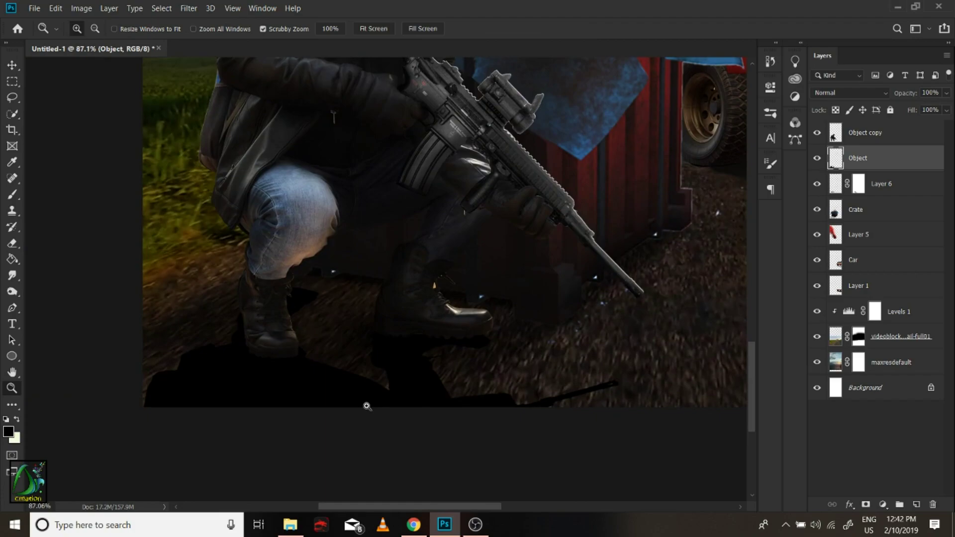
pyautogui.moveTo(306, 347); pyautogui.dragTo(316, 347)
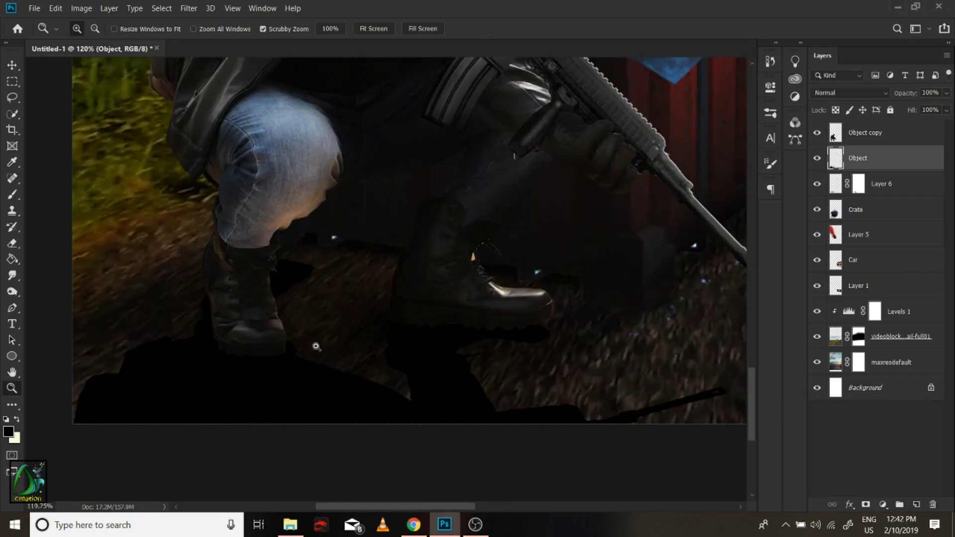
# Add a layer mask to the shadow layer and set the brush to 100% opacity.
pyautogui.click(866, 505)
pyautogui.press('b')
pyautogui.rightClick(306, 249)
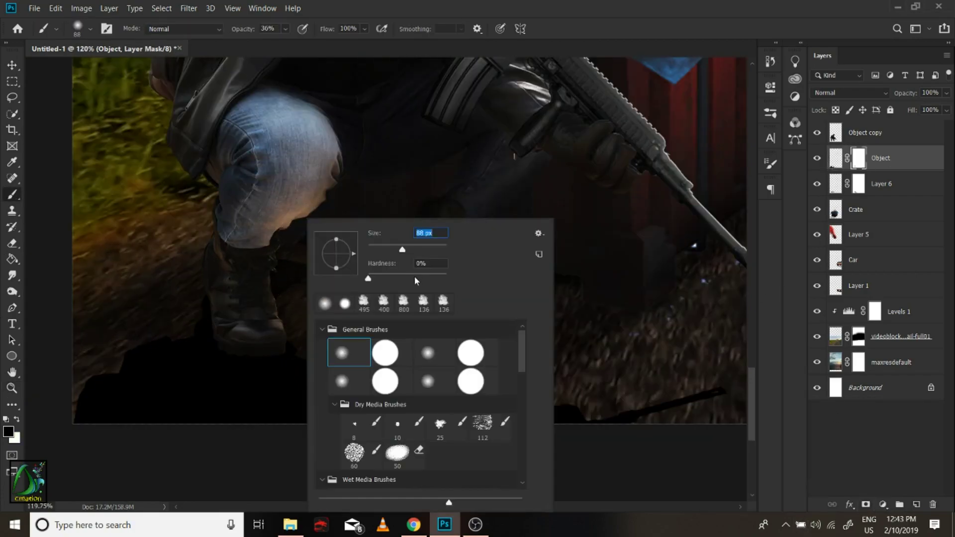
pyautogui.press('Escape')
pyautogui.press('0')
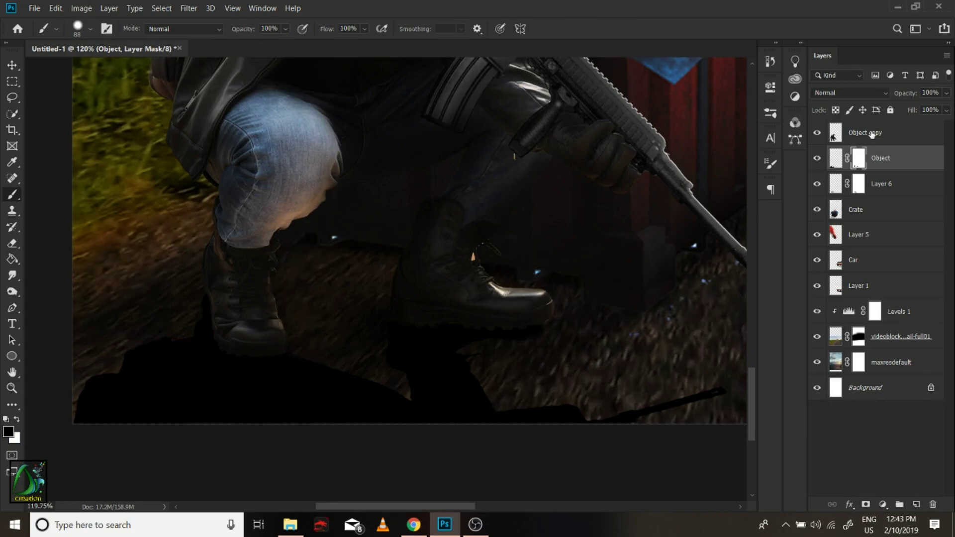
# Apply a short Motion Blur to the shadow and lower the Object layer's opacity to 40%.
pyautogui.click(187, 9)
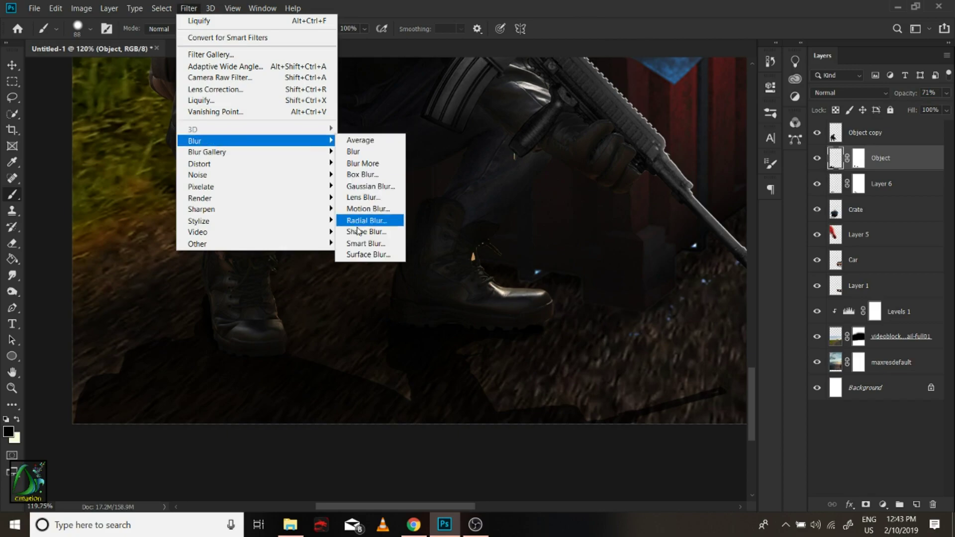
pyautogui.click(380, 218)
pyautogui.moveTo(422, 298); pyautogui.dragTo(409, 300)
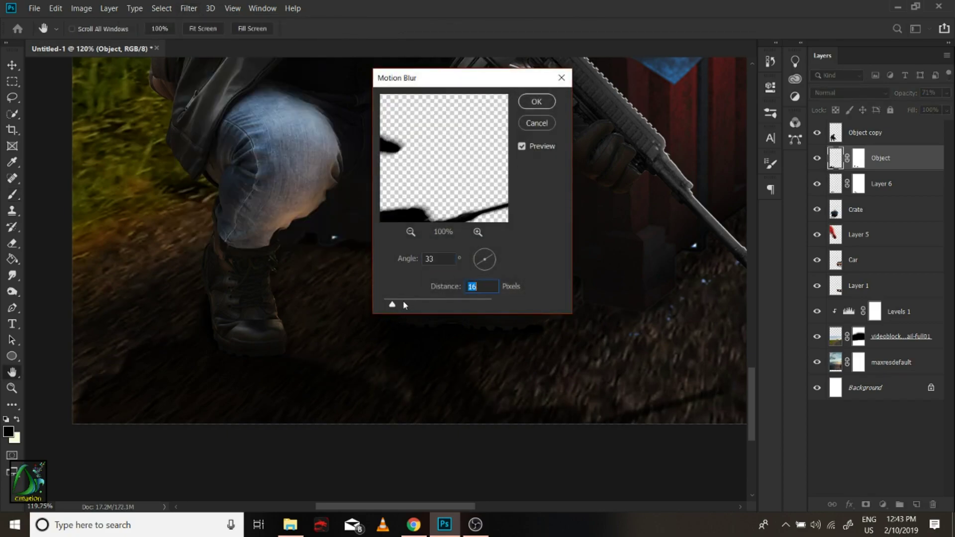
pyautogui.click(536, 101)
pyautogui.press('z')
pyautogui.hotkey('ctrl', '0')
pyautogui.moveTo(348, 224); pyautogui.dragTo(398, 224)
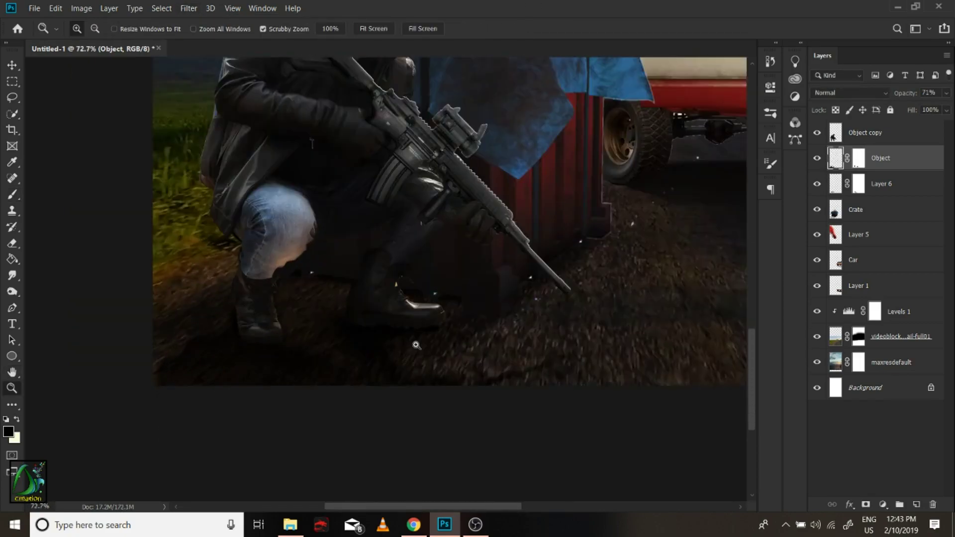
pyautogui.moveTo(910, 96); pyautogui.dragTo(891, 96)
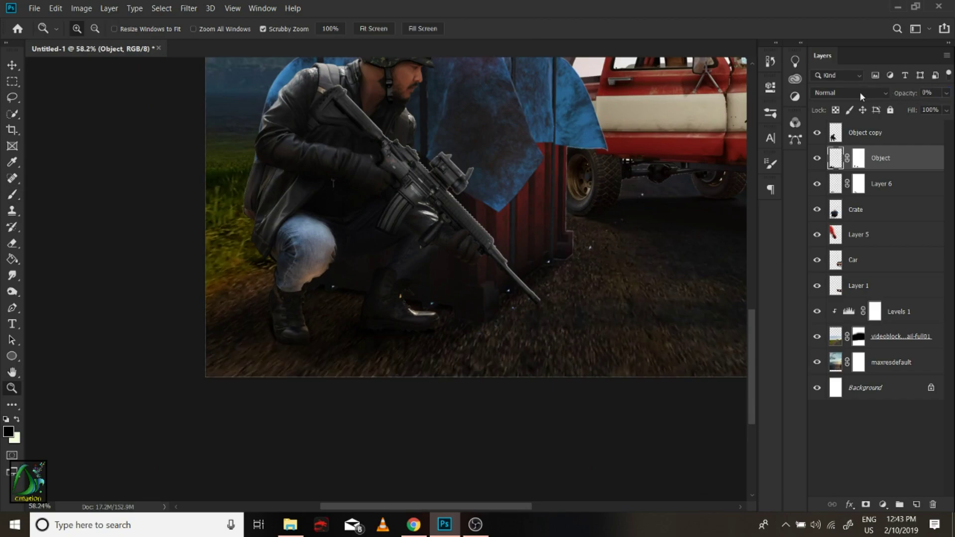
# Revisit the Motion Blur settings and try the Smudge tool near the soldier's boots.
pyautogui.click(188, 8)
pyautogui.moveTo(195, 140)
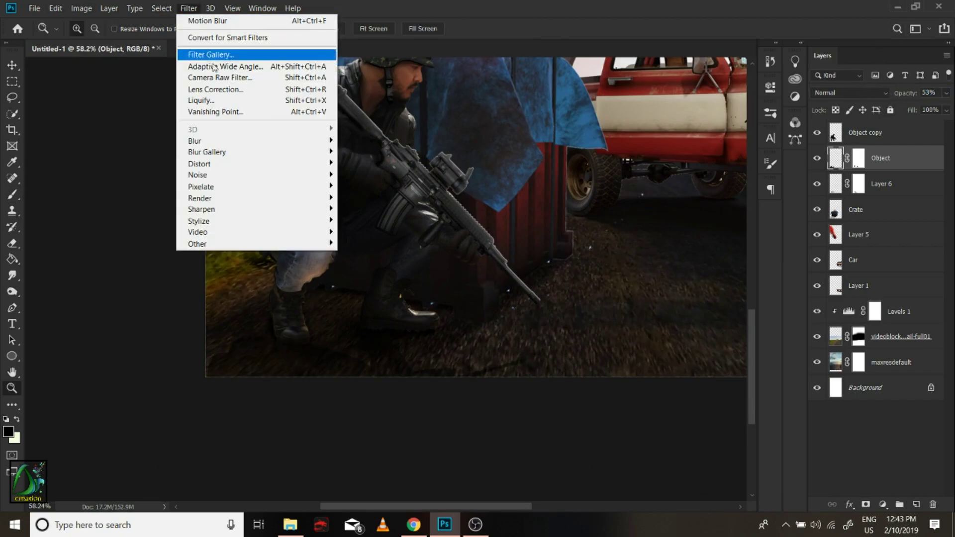
pyautogui.click(349, 201)
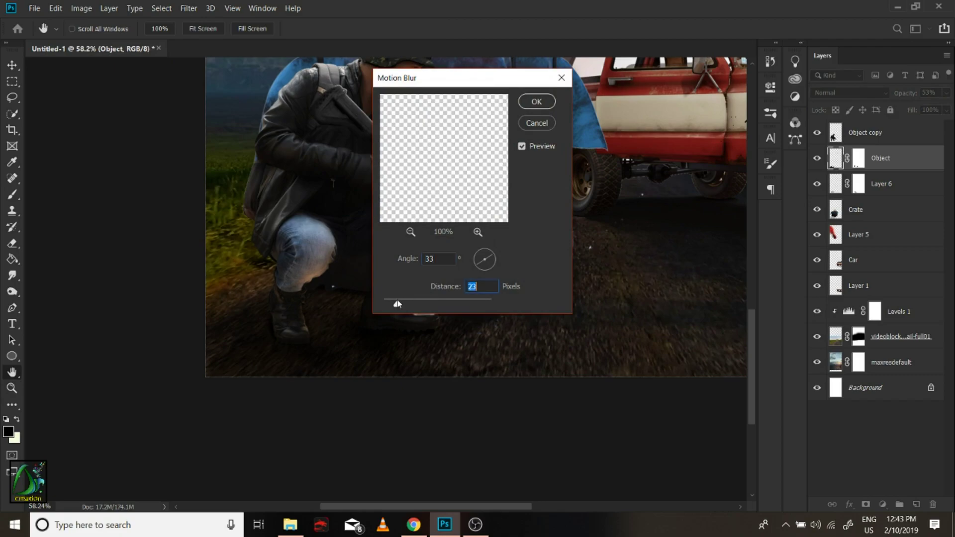
pyautogui.press('Return')
pyautogui.moveTo(502, 259); pyautogui.dragTo(482, 258)
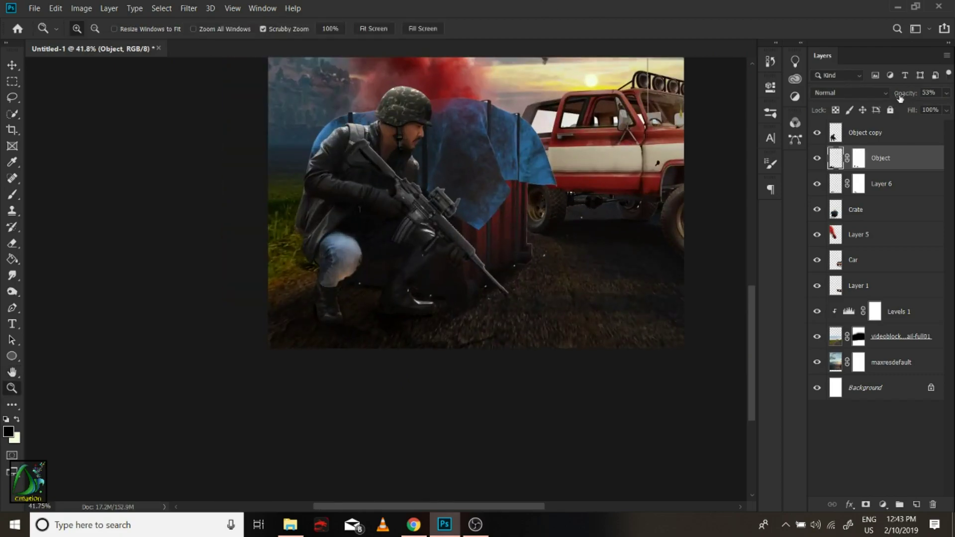
pyautogui.click(482, 258)
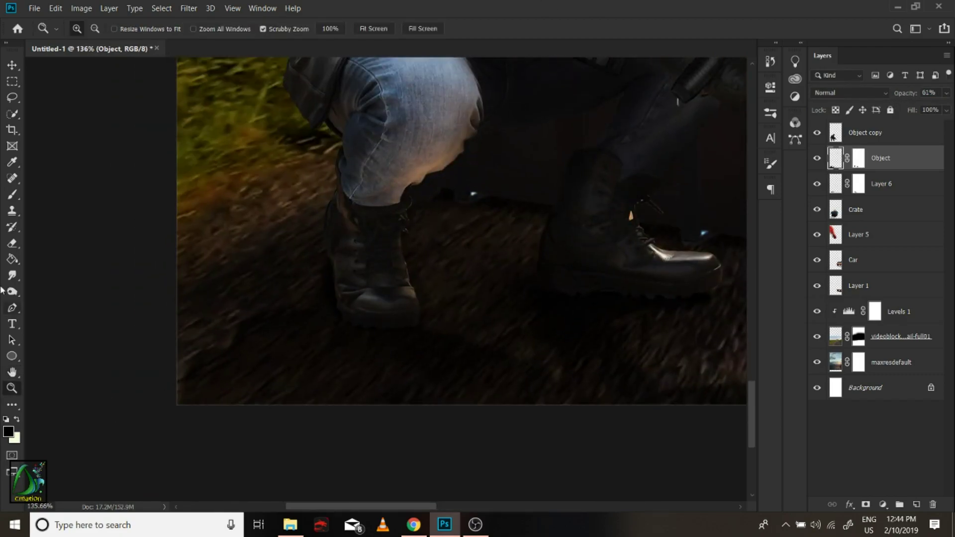
pyautogui.click(13, 275)
pyautogui.rightClick(237, 219)
pyautogui.press('Escape')
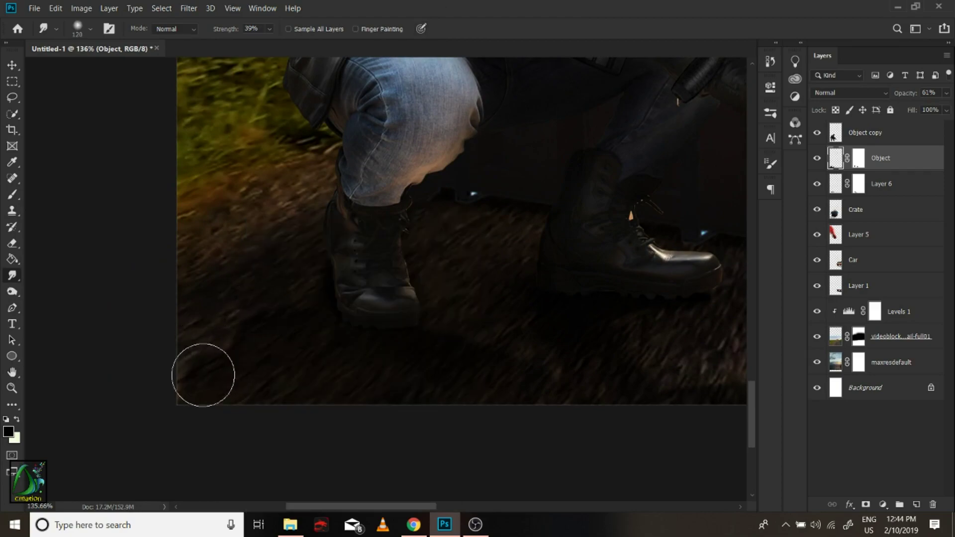
pyautogui.press('z')
pyautogui.hotkey('ctrl', '0')
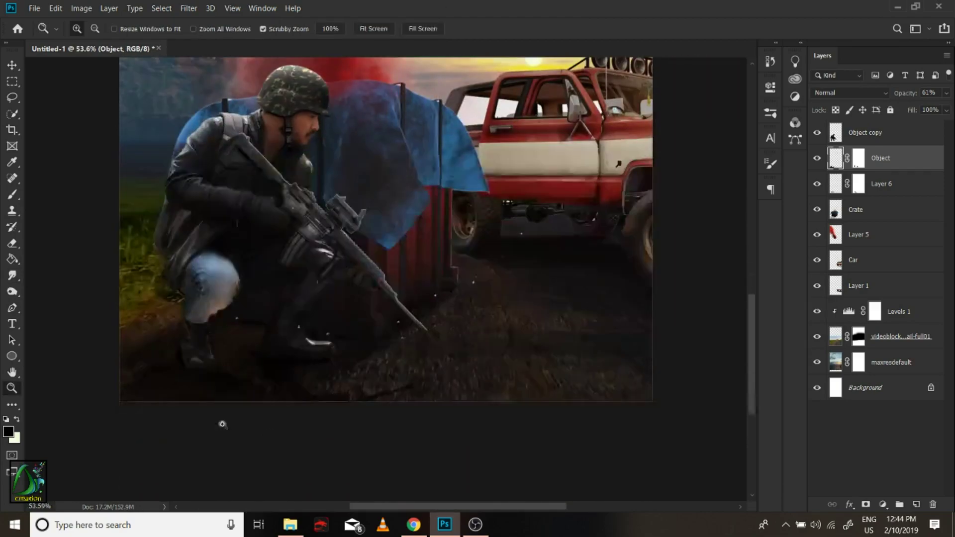
pyautogui.click(223, 424)
# Delete the Object and Layer 6 layers and toggle the Crate layer's visibility.
pyautogui.keyDown('shift'); pyautogui.click(885, 184); pyautogui.keyUp('shift')
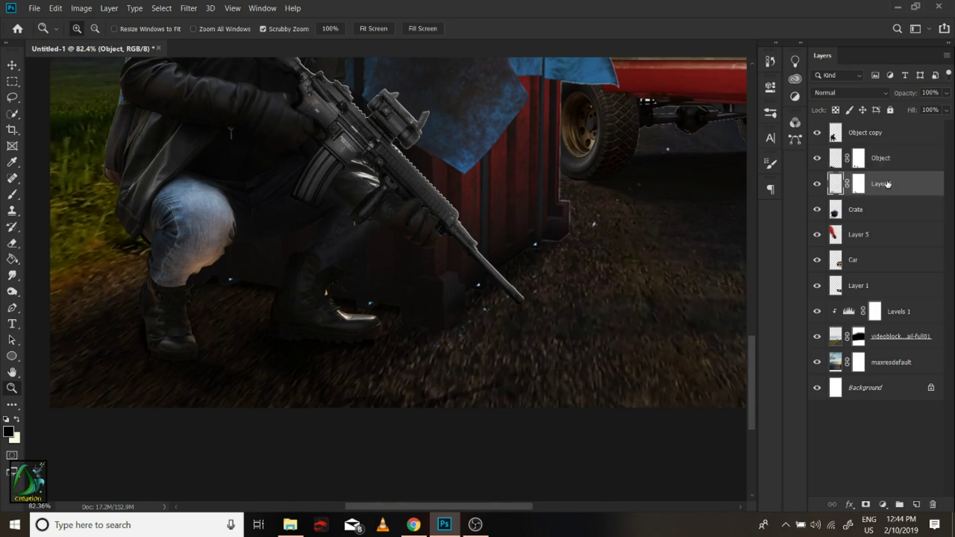
pyautogui.rightClick(885, 183)
pyautogui.click(731, 64)
pyautogui.click(817, 159)
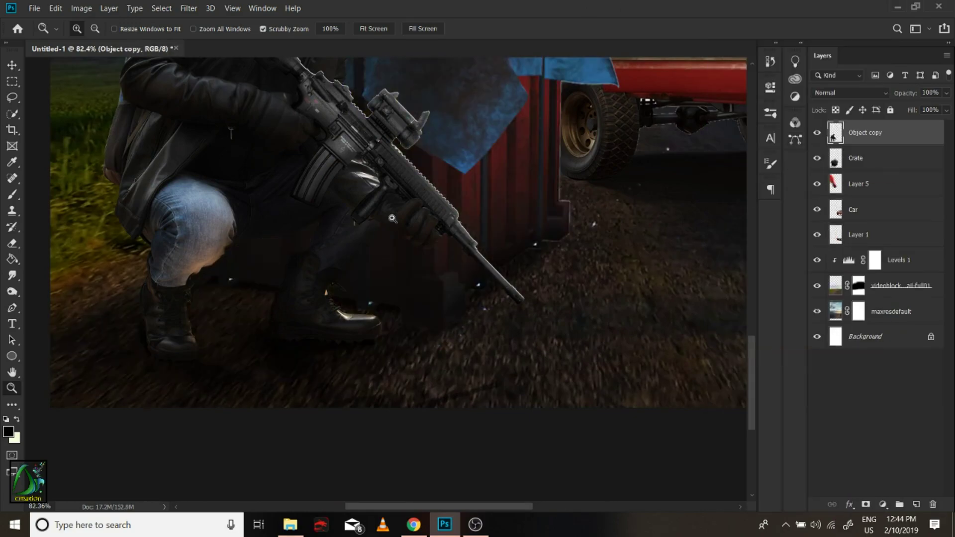
pyautogui.moveTo(522, 254)
pyautogui.mouseDown()
pyautogui.moveTo(436, 254)
pyautogui.moveTo(591, 355)
pyautogui.mouseUp()
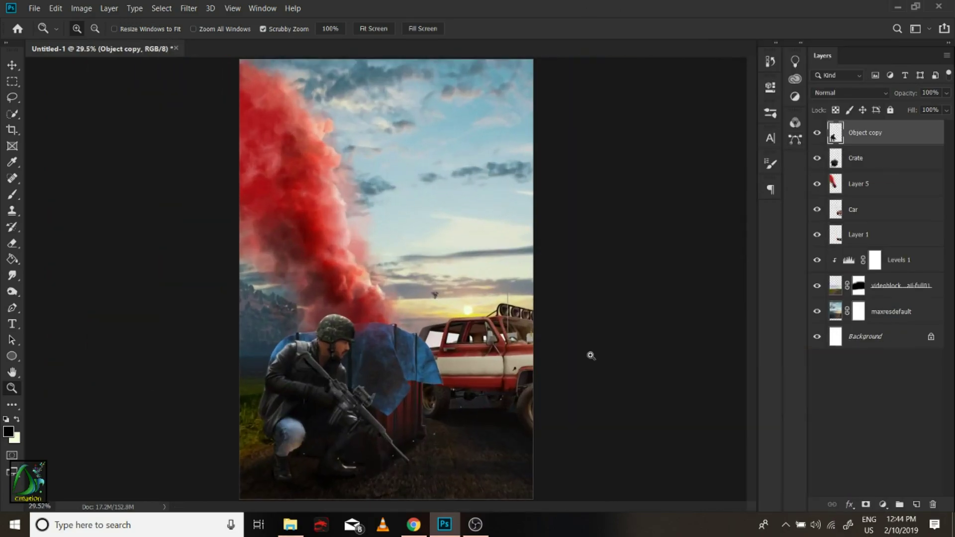
# Crop the top edge of the poster downward.
pyautogui.click(13, 130)
pyautogui.moveTo(386, 59); pyautogui.dragTo(381, 89)
pyautogui.press('Return')
pyautogui.press('z')
pyautogui.hotkey('ctrl', '0')
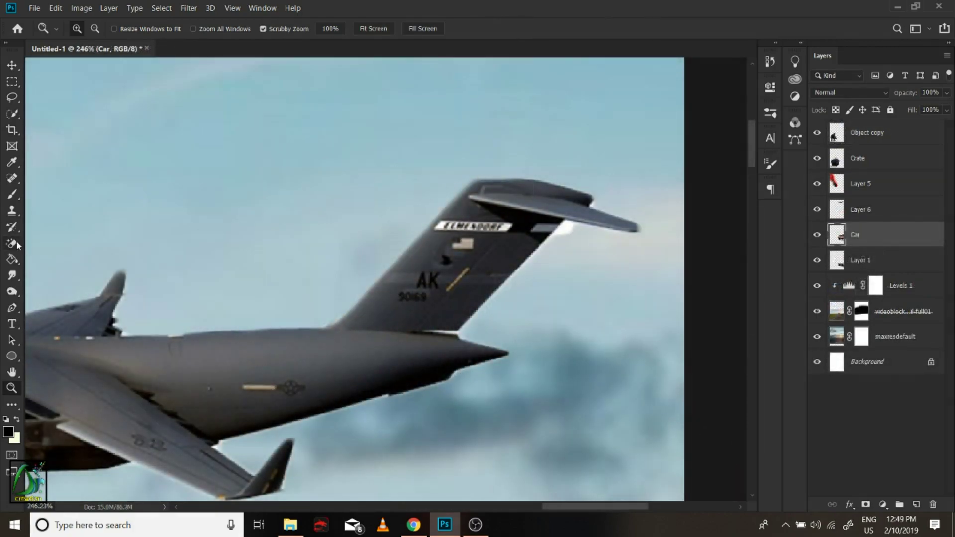
# Shrink the airplane on Layer 6 to about a third and place it in the upper-right sky.
pyautogui.click(16, 243)
pyautogui.click(851, 209)
pyautogui.press('z')
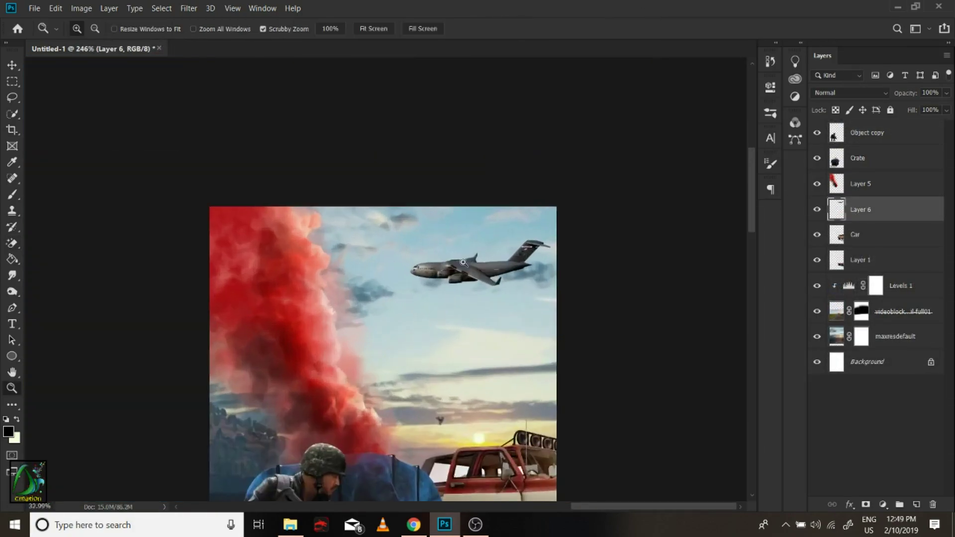
pyautogui.hotkey('ctrl', '0')
pyautogui.hotkey('ctrl', 't')
pyautogui.moveTo(487, 165); pyautogui.dragTo(466, 174)
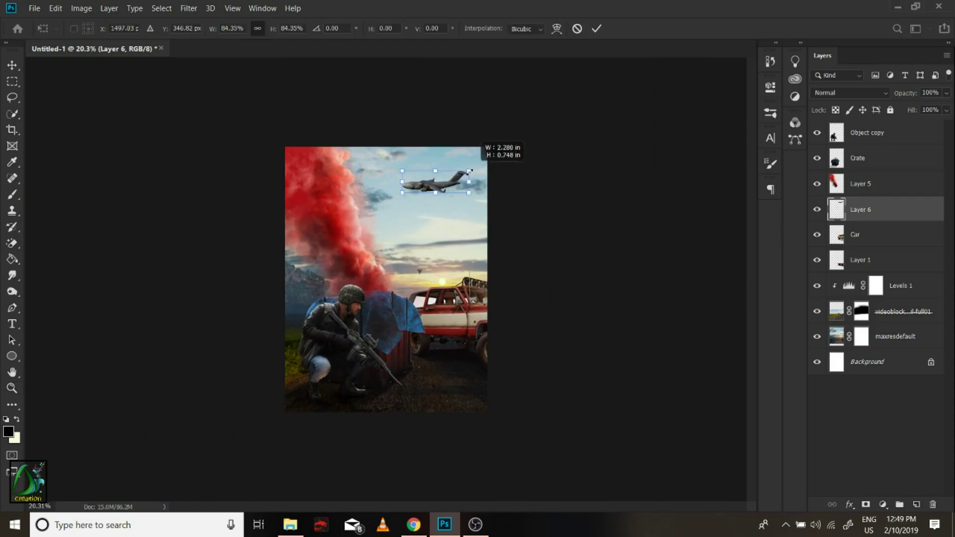
pyautogui.press('Return')
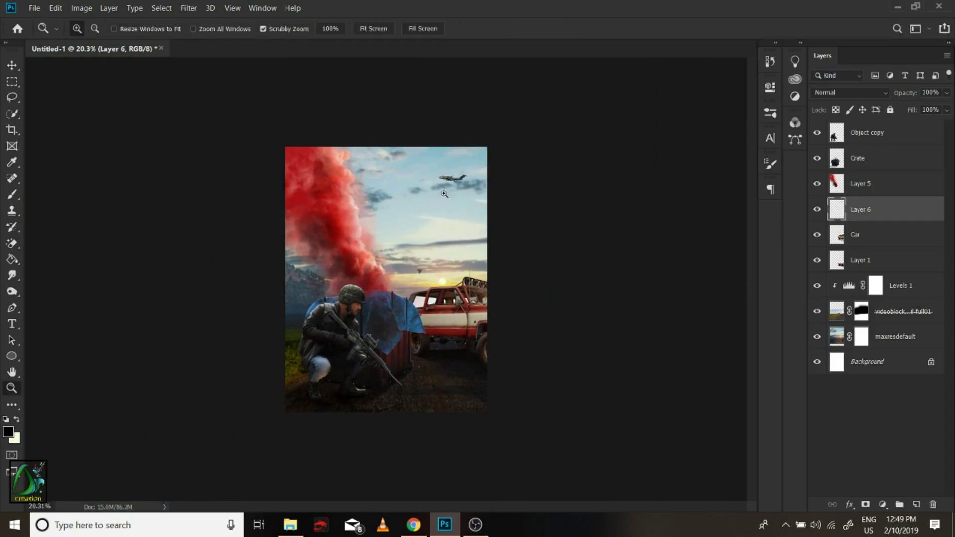
pyautogui.click(452, 176)
pyautogui.press('v')
pyautogui.moveTo(279, 218); pyautogui.dragTo(373, 243)
pyautogui.press('z')
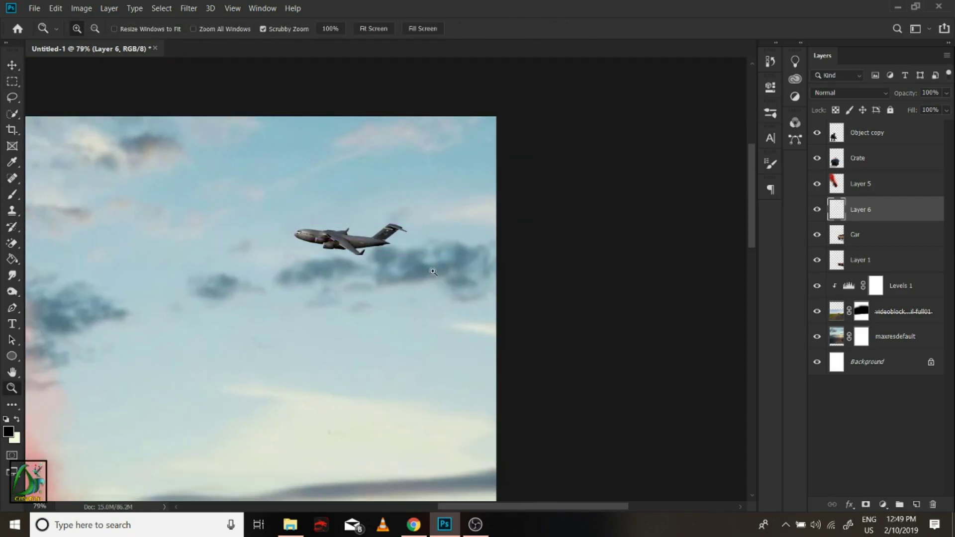
pyautogui.moveTo(438, 245); pyautogui.dragTo(423, 245)
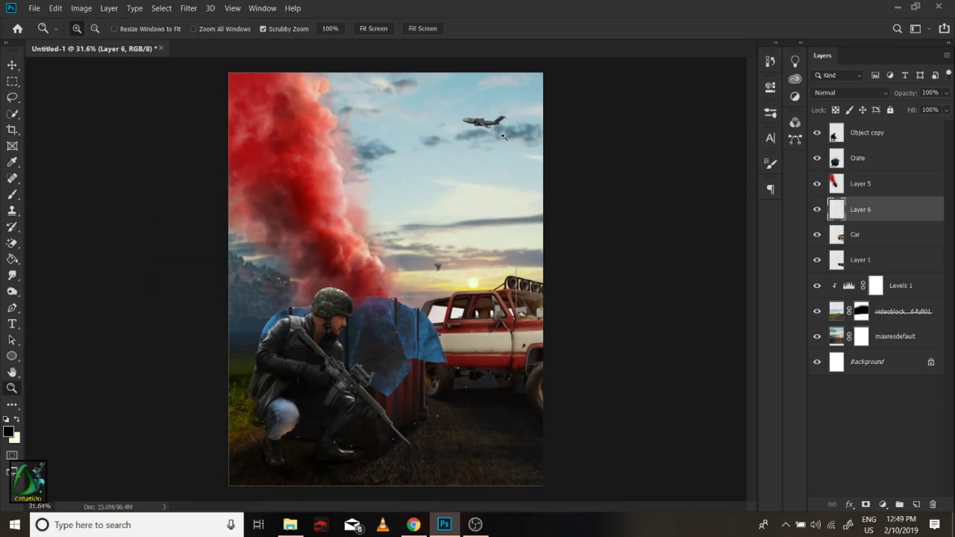
# Pick a cloud brush tip, adjust its angle jitter, and paint white puffs behind the engine.
pyautogui.moveTo(503, 136); pyautogui.dragTo(572, 137)
pyautogui.press('b')
pyautogui.rightClick(475, 222)
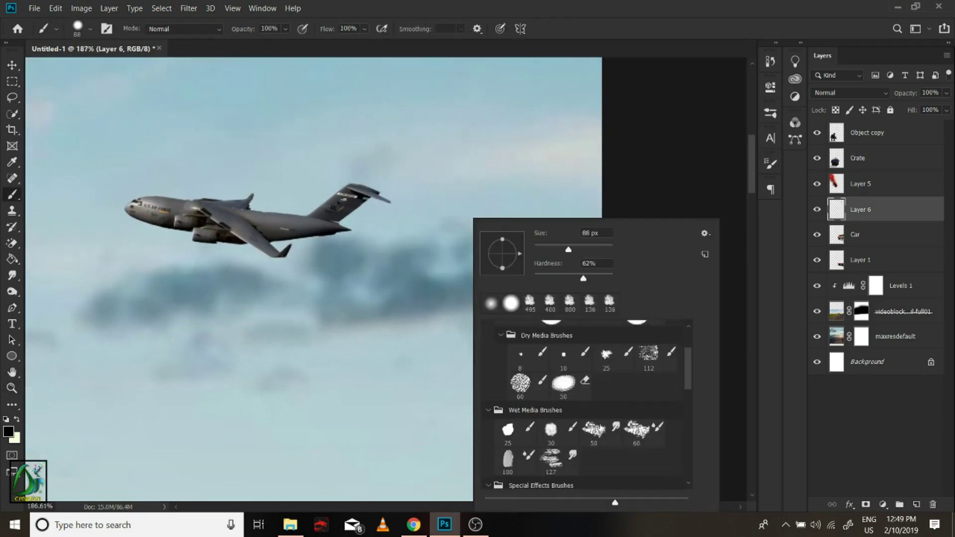
pyautogui.scroll(-3, 601, 428)
pyautogui.scroll(-5, 602, 428)
pyautogui.doubleClick(594, 427)
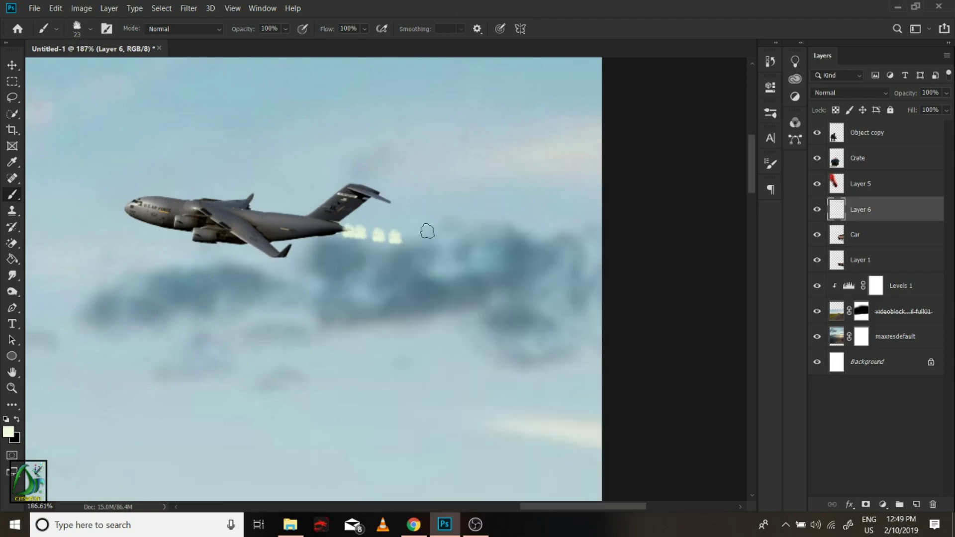
pyautogui.click(770, 113)
pyautogui.click(770, 163)
pyautogui.click(534, 210)
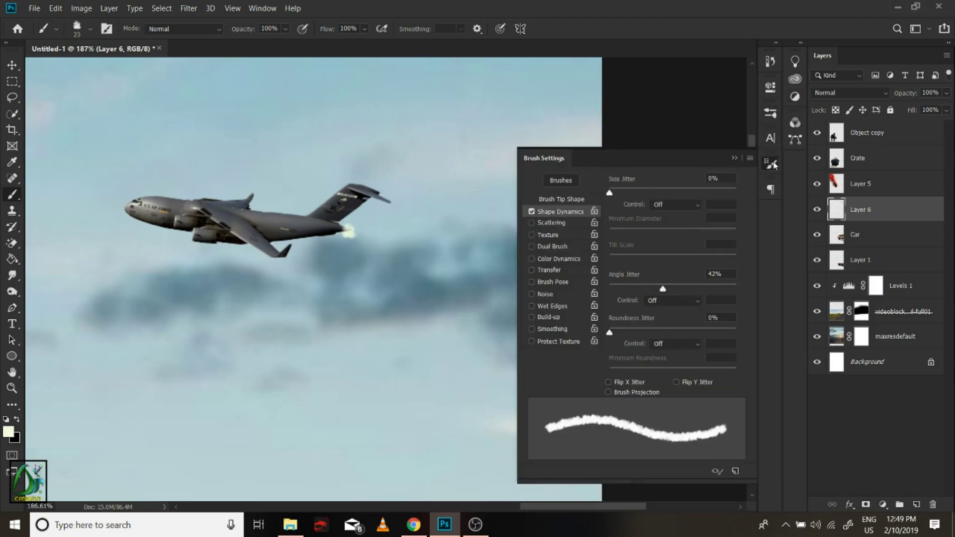
pyautogui.click(769, 163)
pyautogui.click(364, 232)
pyautogui.click(388, 232)
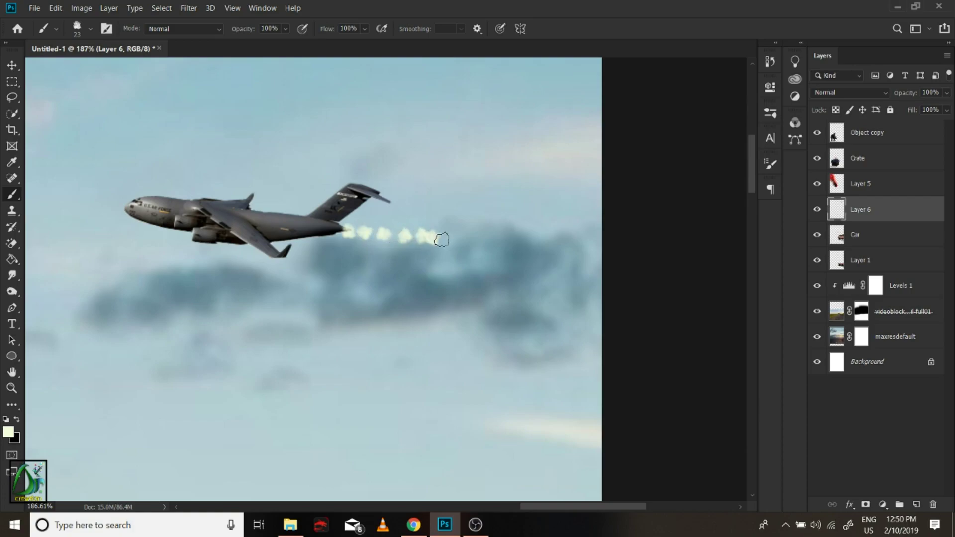
# Paint the white smoke trail to the right edge and soften it with Smudge.
pyautogui.press(']')
pyautogui.moveTo(545, 251); pyautogui.dragTo(601, 264)
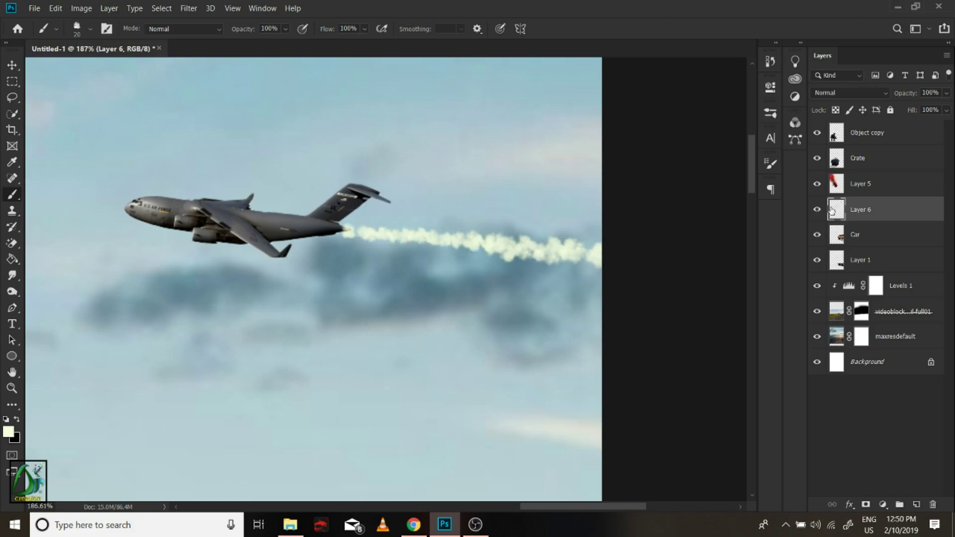
pyautogui.click(11, 275)
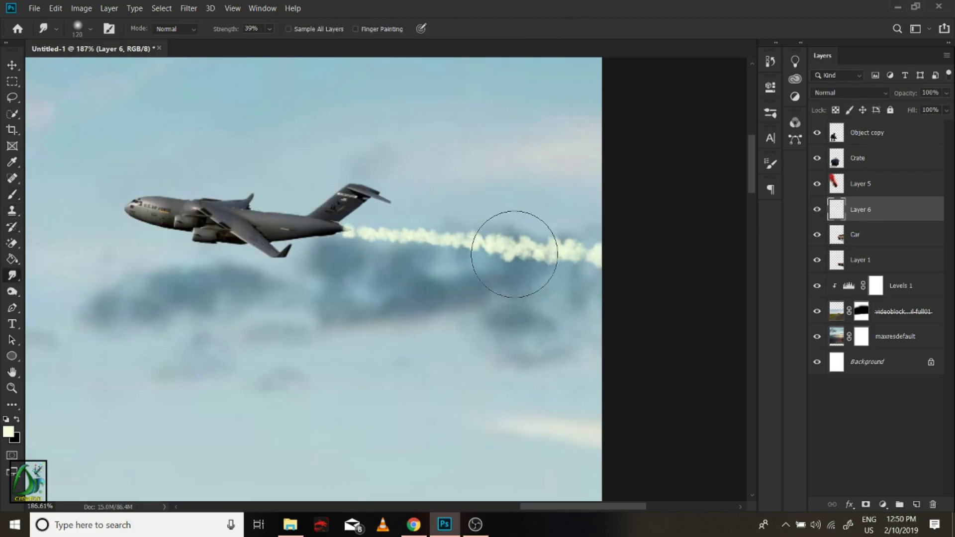
pyautogui.moveTo(514, 254)
pyautogui.mouseDown()
pyautogui.moveTo(554, 252)
pyautogui.moveTo(445, 252)
pyautogui.mouseUp()
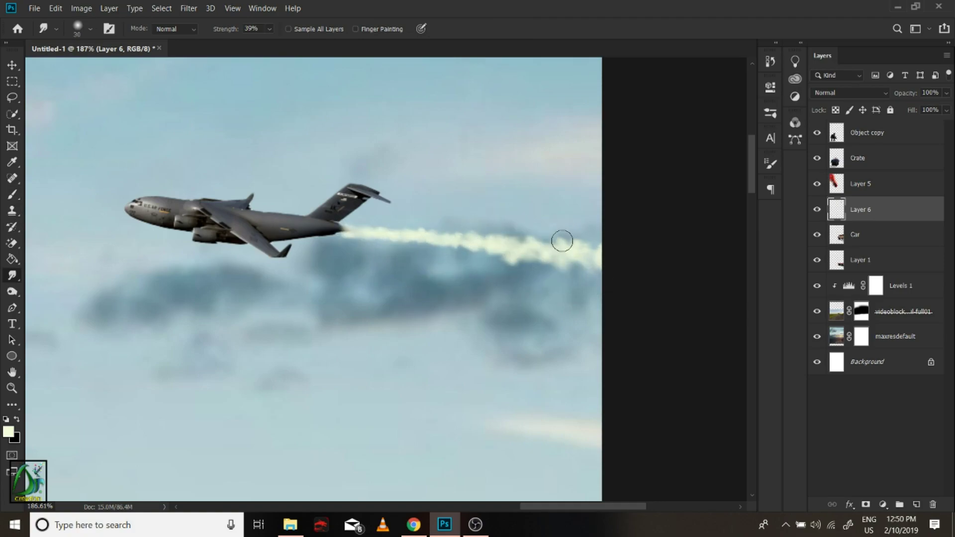
pyautogui.press('z')
pyautogui.moveTo(562, 241)
pyautogui.mouseDown()
pyautogui.moveTo(457, 257)
pyautogui.moveTo(497, 271)
pyautogui.mouseUp()
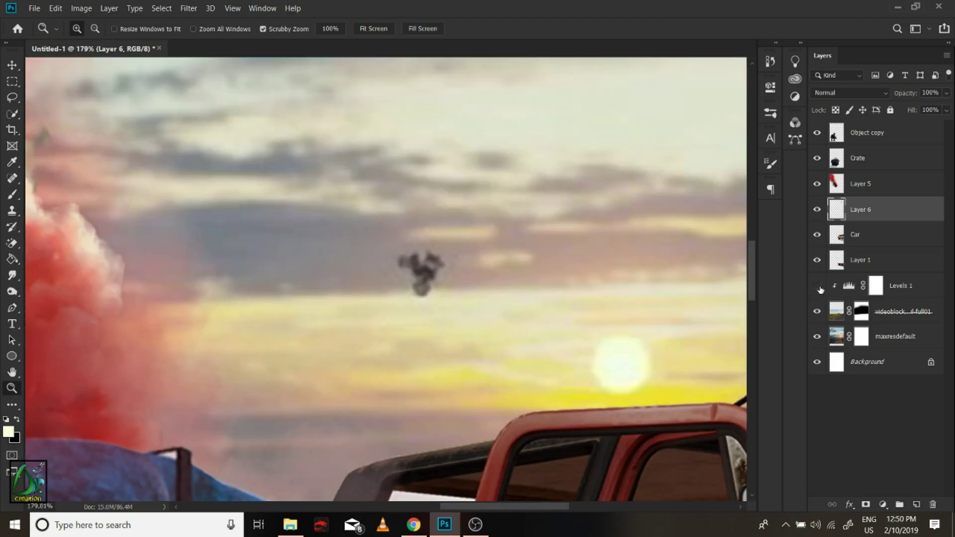
# Clone clean sky over the dark bird on the maxresdefault layer.
pyautogui.click(12, 211)
pyautogui.click(895, 336)
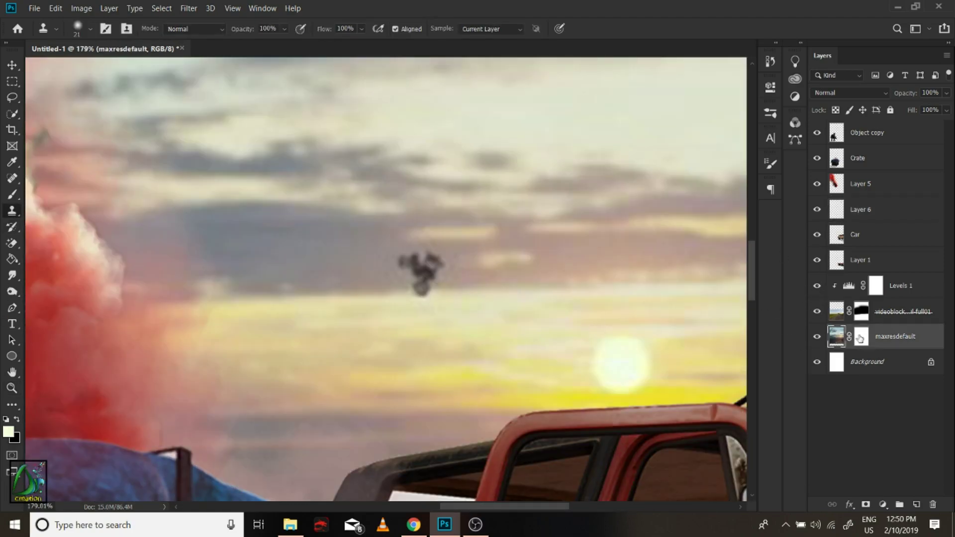
pyautogui.click(816, 336)
pyautogui.keyDown('alt'); pyautogui.click(368, 245); pyautogui.keyUp('alt')
pyautogui.moveTo(401, 257); pyautogui.dragTo(472, 266)
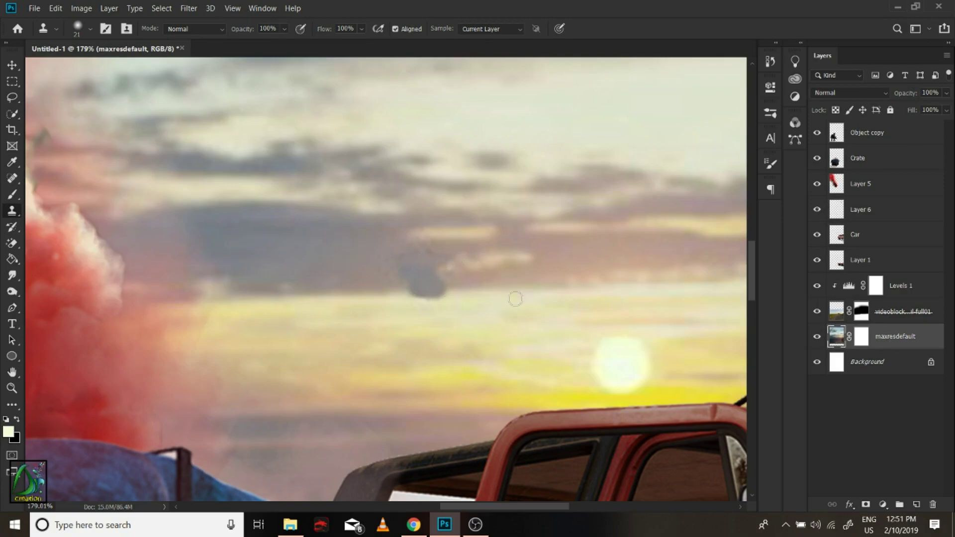
pyautogui.moveTo(515, 299); pyautogui.dragTo(472, 247)
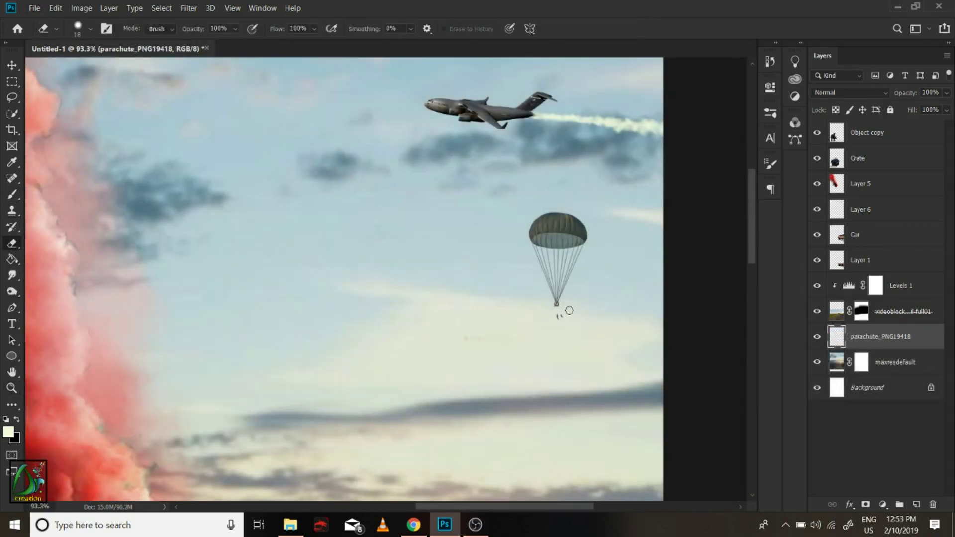
# Drag the Crate image from File Explorer into the poster near the parachute.
pyautogui.press('z')
pyautogui.moveTo(534, 362); pyautogui.dragTo(529, 295)
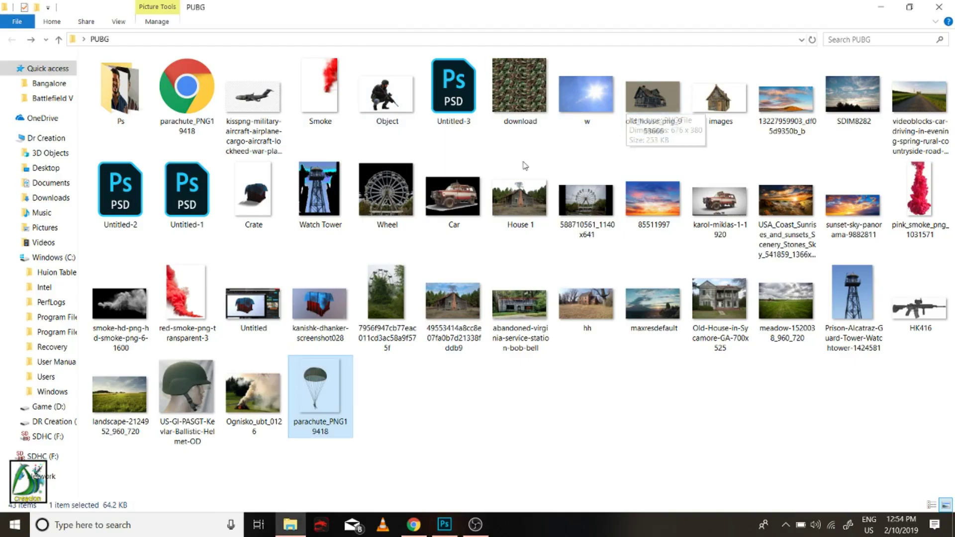
pyautogui.click(250, 205)
pyautogui.moveTo(250, 206); pyautogui.dragTo(528, 258)
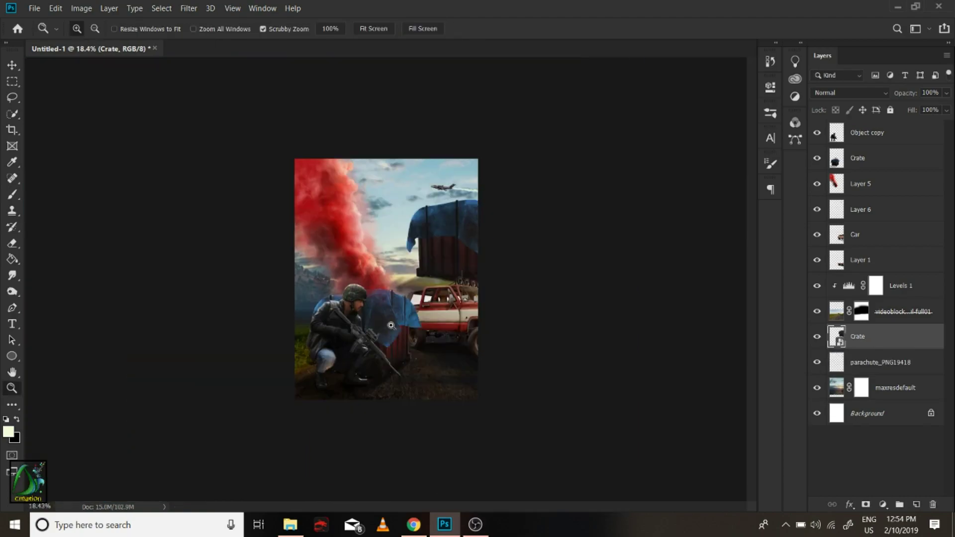
# Scale the new Crate layer down and move it beneath the parachute.
pyautogui.click(871, 339)
pyautogui.hotkey('ctrl', 't')
pyautogui.moveTo(522, 100)
pyautogui.mouseDown()
pyautogui.moveTo(493, 222)
pyautogui.moveTo(444, 168)
pyautogui.moveTo(406, 181)
pyautogui.mouseUp()
pyautogui.press('Return')
pyautogui.press('z')
pyautogui.click(456, 230)
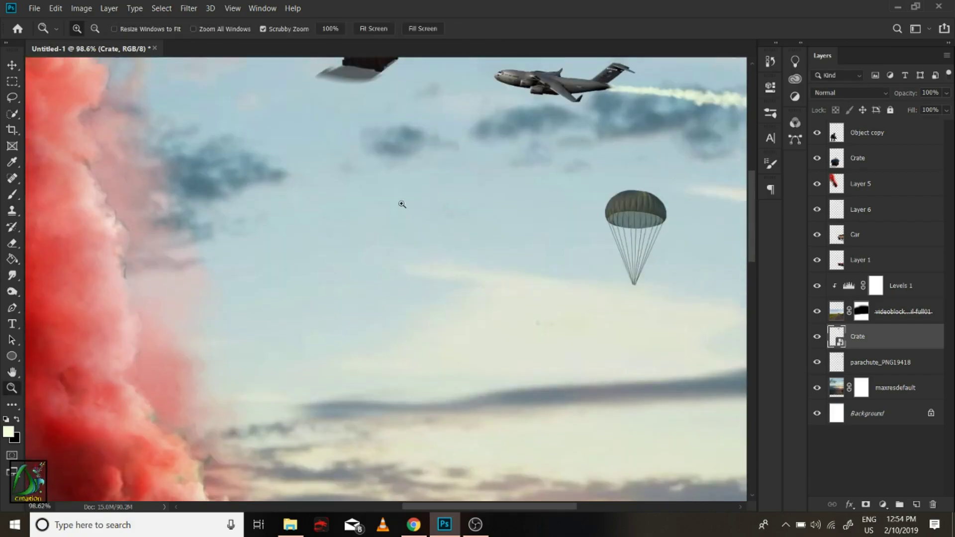
pyautogui.press('v')
pyautogui.moveTo(362, 85); pyautogui.dragTo(652, 318)
# Shrink the crate further and fit it under the parachute lines.
pyautogui.press('z')
pyautogui.keyDown('alt'); pyautogui.click(393, 212); pyautogui.keyUp('alt')
pyautogui.moveTo(393, 213); pyautogui.dragTo(704, 273)
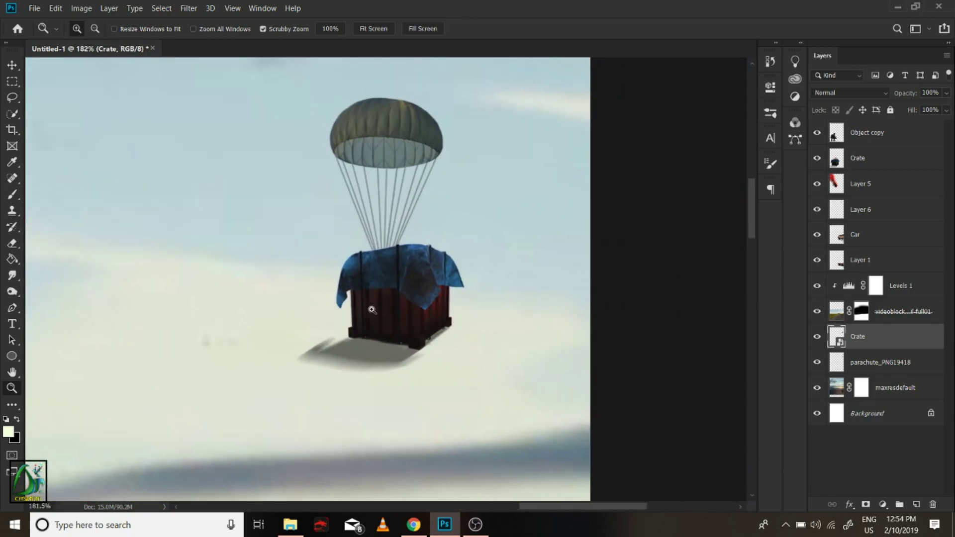
pyautogui.hotkey('ctrl', 't')
pyautogui.moveTo(477, 124); pyautogui.dragTo(428, 185)
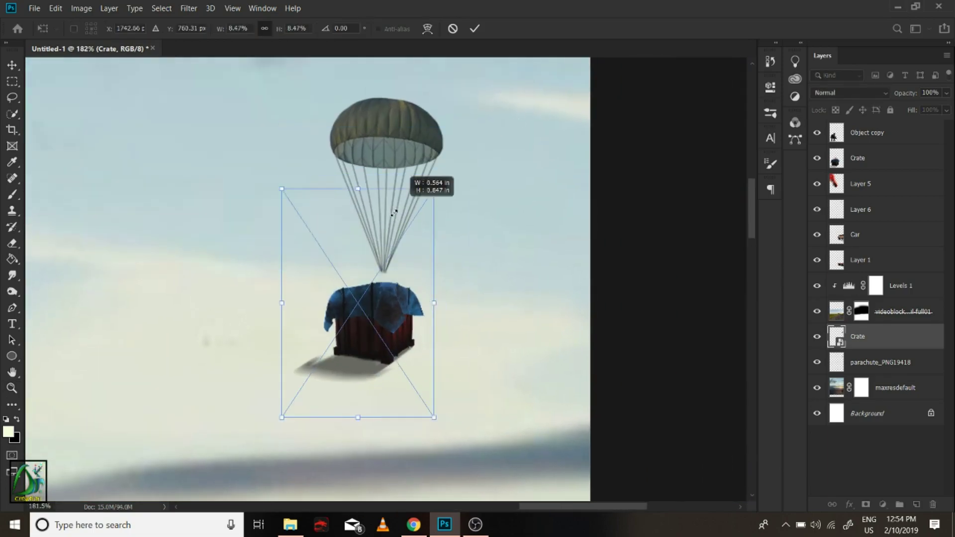
pyautogui.moveTo(375, 307); pyautogui.dragTo(408, 318)
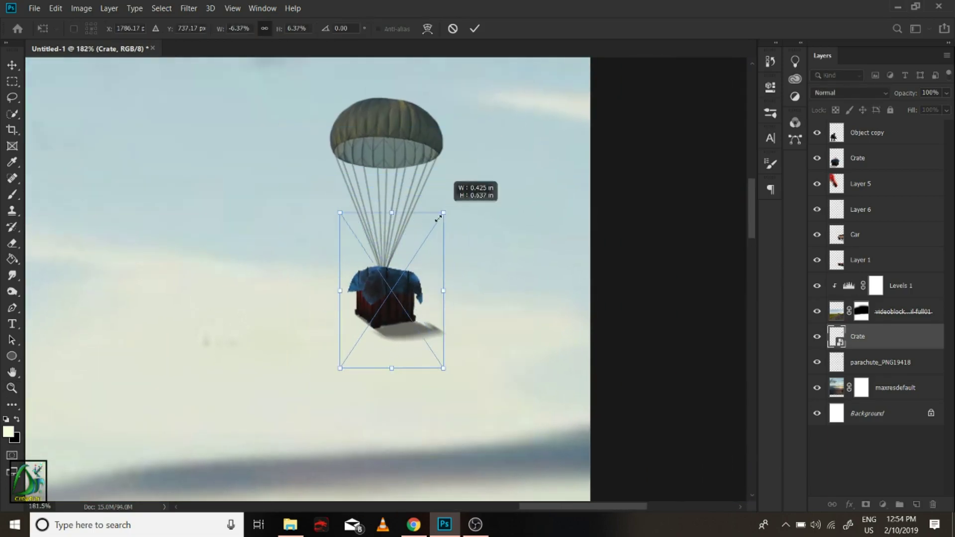
pyautogui.moveTo(438, 213); pyautogui.dragTo(432, 267)
pyautogui.press('Return')
pyautogui.press('z')
pyautogui.moveTo(310, 310); pyautogui.dragTo(378, 311)
pyautogui.press('v')
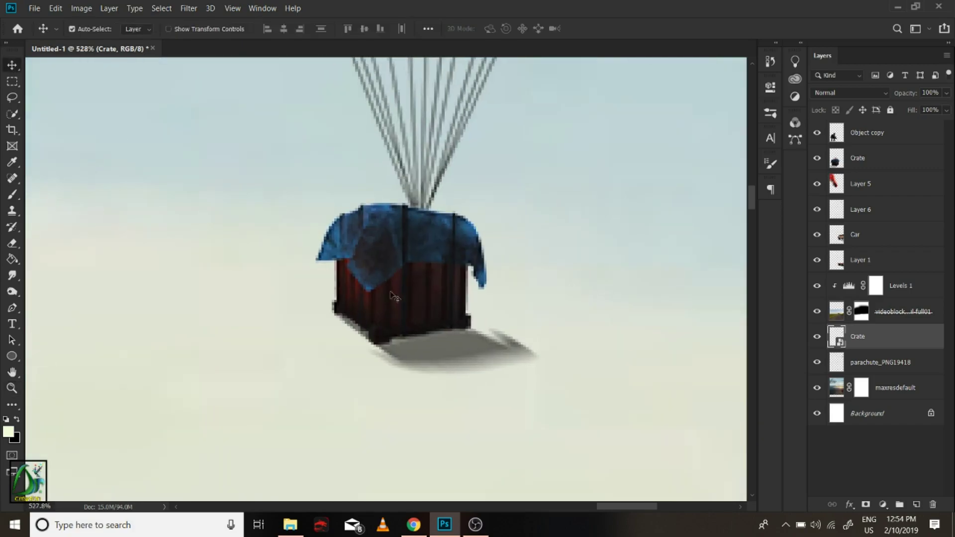
pyautogui.moveTo(496, 343)
pyautogui.mouseDown()
pyautogui.moveTo(508, 344)
pyautogui.moveTo(501, 360)
pyautogui.moveTo(410, 372)
pyautogui.mouseUp()
# Rasterize the Crate layer and erase its ground shadow with the Eraser.
pyautogui.click(12, 242)
pyautogui.click(523, 306)
pyautogui.press('Return')
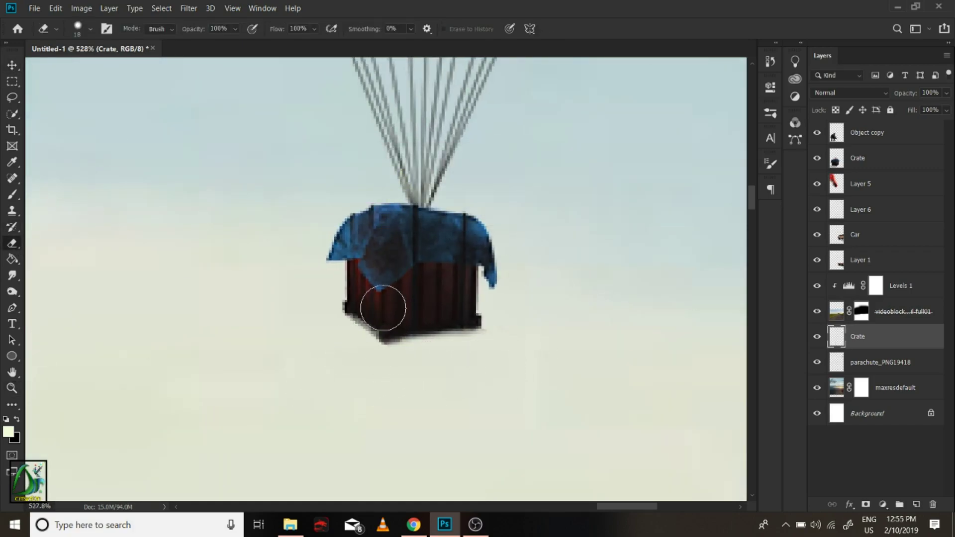
pyautogui.press('z')
pyautogui.keyDown('alt'); pyautogui.scroll(-5, 383, 308); pyautogui.keyUp('alt')
pyautogui.keyDown('alt'); pyautogui.scroll(3, 571, 245); pyautogui.keyUp('alt')
pyautogui.keyDown('alt'); pyautogui.scroll(-3, 588, 270); pyautogui.keyUp('alt')
pyautogui.keyDown('alt'); pyautogui.scroll(3, 589, 270); pyautogui.keyUp('alt')
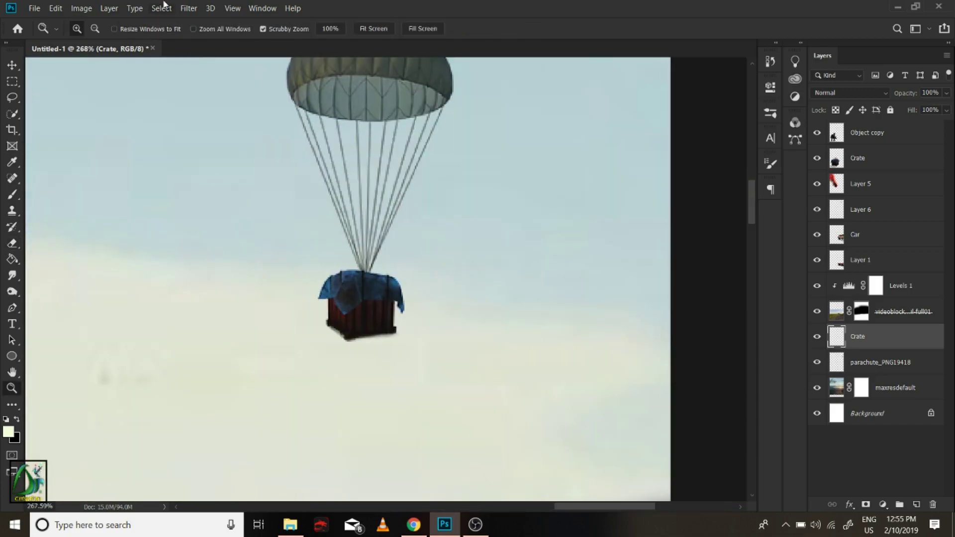
# Lighten the crate by raising the Exposure offset.
pyautogui.click(70, 8)
pyautogui.click(451, 143)
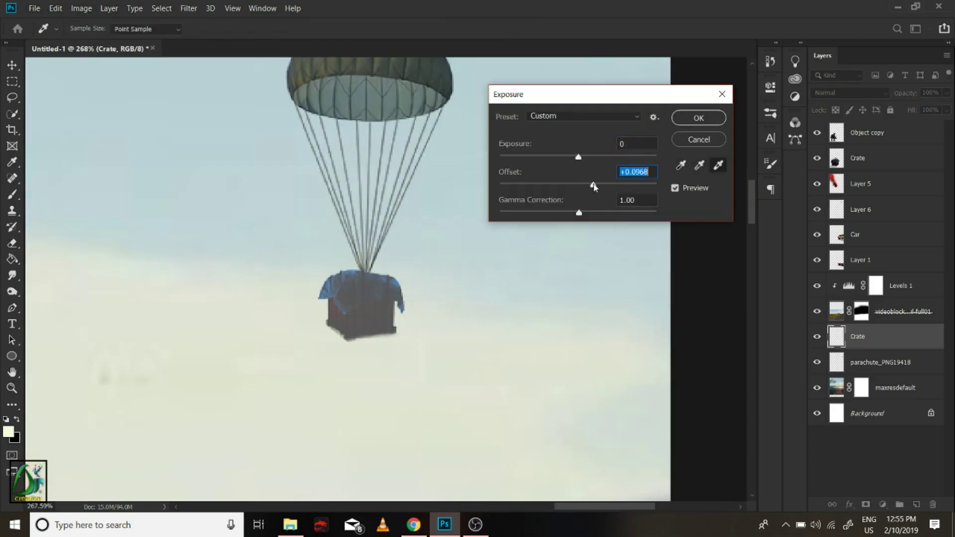
pyautogui.moveTo(578, 184); pyautogui.dragTo(585, 191)
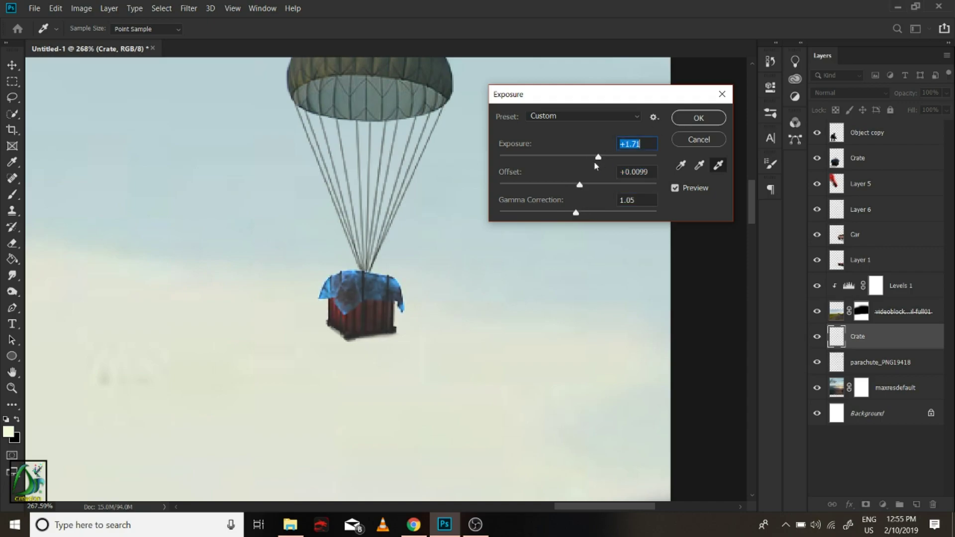
pyautogui.press('Return')
pyautogui.press('z')
# Merge the crate into the parachute layer, then undo to keep the Crate layer separate.
pyautogui.click(817, 362)
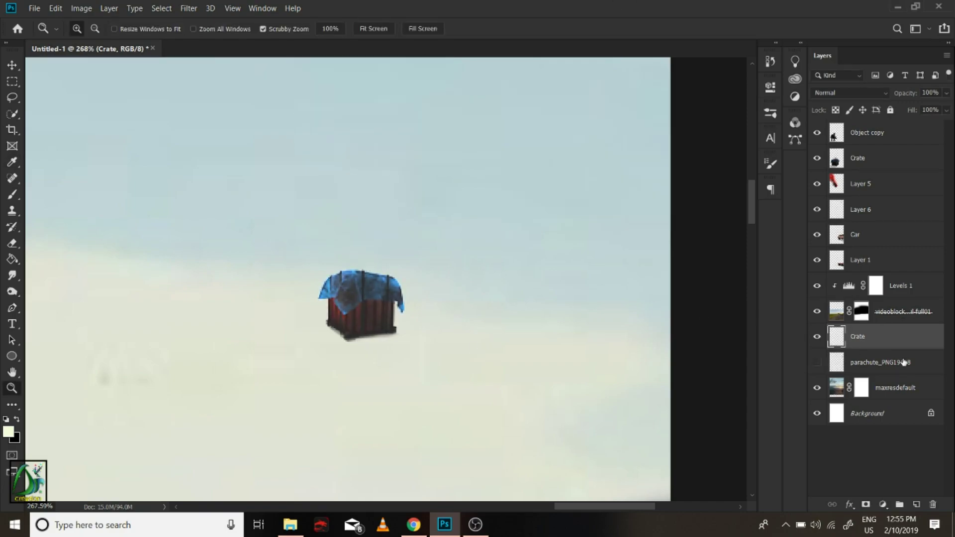
pyautogui.rightClick(867, 349)
pyautogui.click(735, 356)
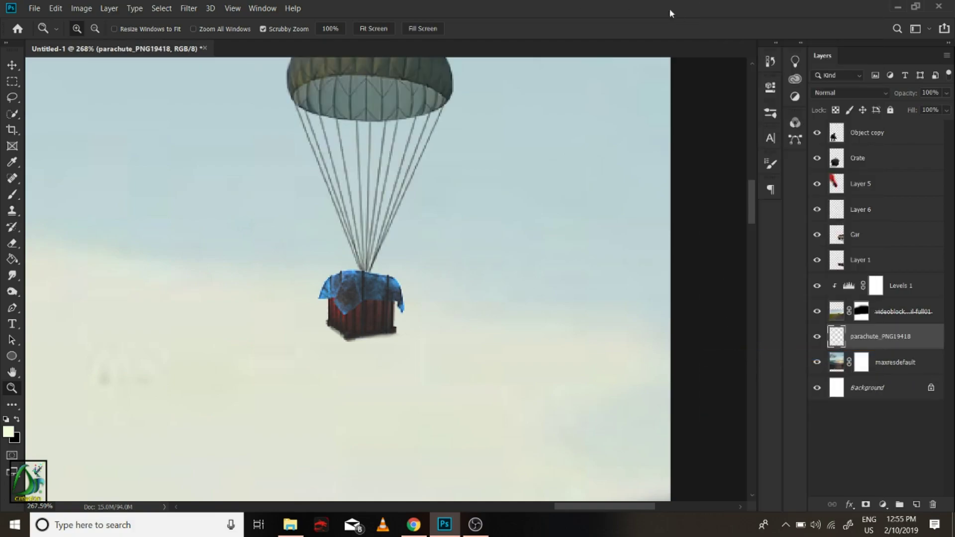
pyautogui.moveTo(547, 268); pyautogui.dragTo(446, 268)
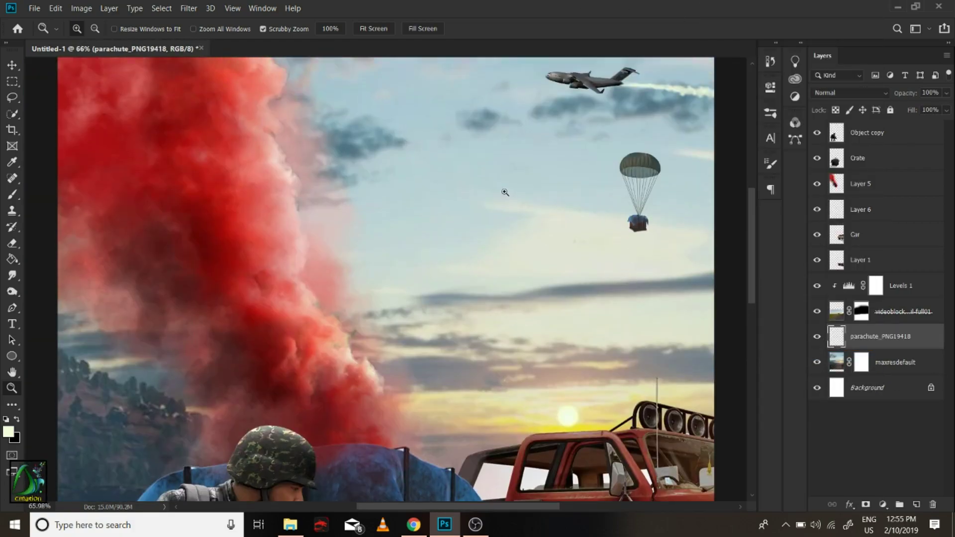
pyautogui.moveTo(446, 267); pyautogui.dragTo(653, 256)
pyautogui.moveTo(552, 248); pyautogui.dragTo(626, 248)
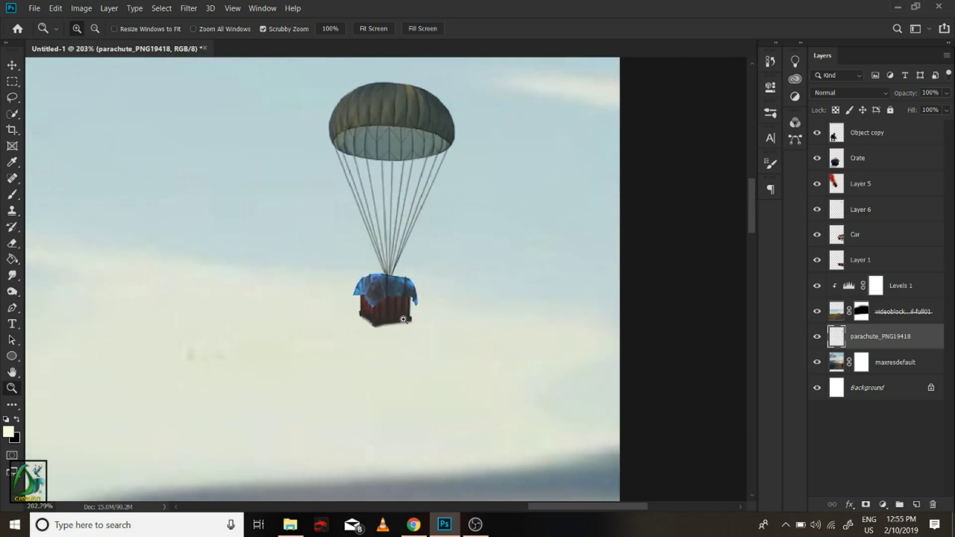
pyautogui.hotkey('ctrl', 'alt', 'z')
# Shrink the crate slightly and set it snugly under the parachute.
pyautogui.hotkey('ctrl', 't')
pyautogui.moveTo(438, 273); pyautogui.dragTo(423, 274)
pyautogui.moveTo(406, 287)
pyautogui.mouseDown()
pyautogui.moveTo(451, 234)
pyautogui.moveTo(427, 298)
pyautogui.mouseUp()
pyautogui.press('Return')
pyautogui.press('z')
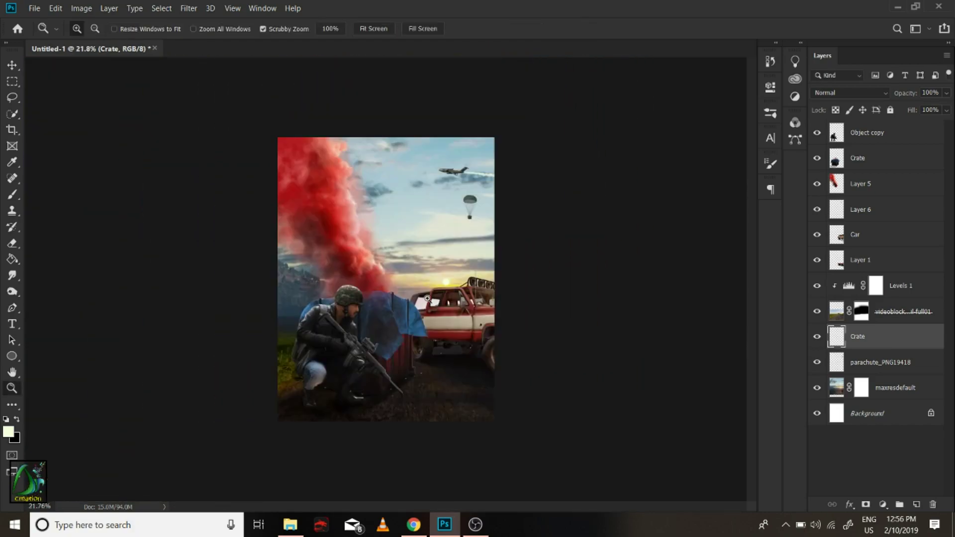
pyautogui.moveTo(256, 338); pyautogui.dragTo(777, 341)
# Boost the saturation of the videoblocks road background with Hue/Saturation.
pyautogui.click(895, 312)
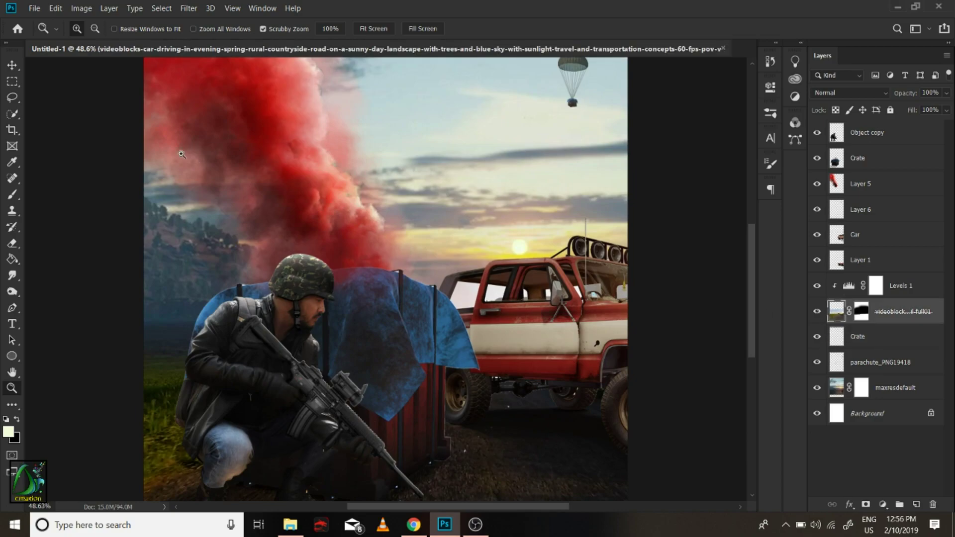
pyautogui.click(81, 8)
pyautogui.click(264, 112)
pyautogui.click(81, 8)
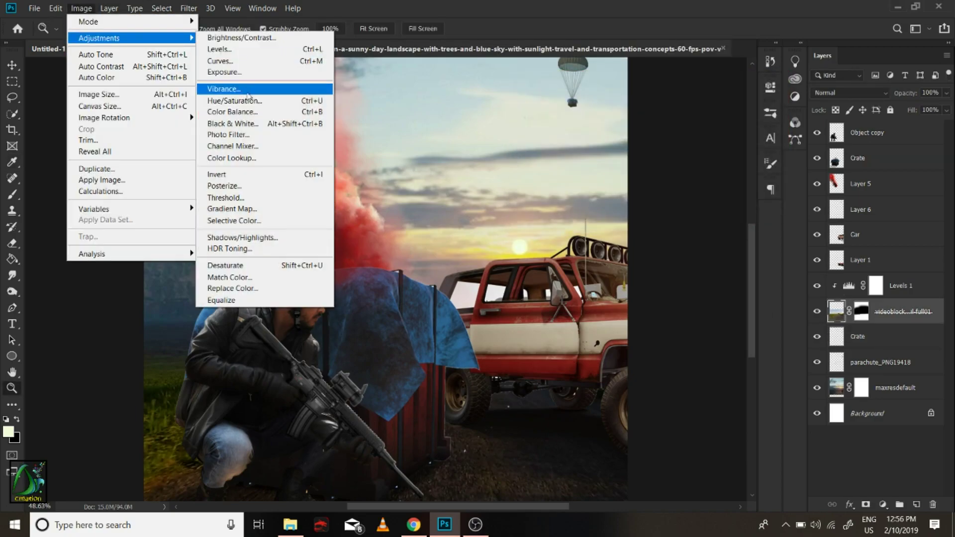
pyautogui.click(251, 96)
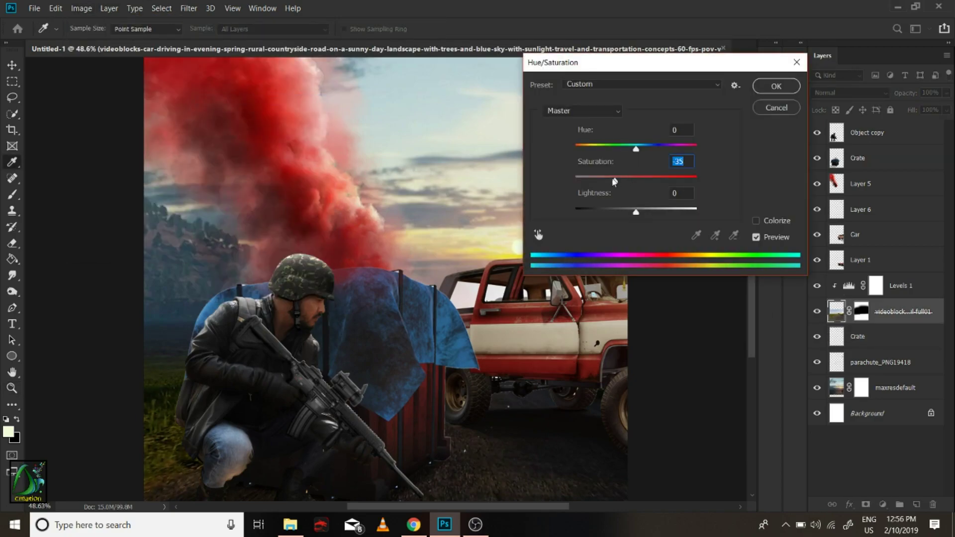
pyautogui.click(776, 86)
# Add a new empty layer above the maxresdefault sky photo.
pyautogui.moveTo(386, 383); pyautogui.dragTo(497, 384)
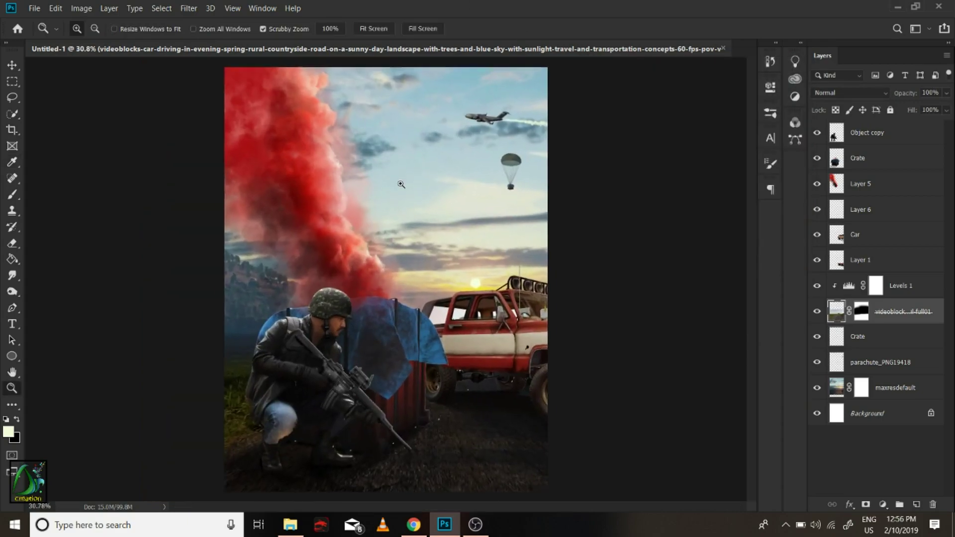
pyautogui.click(870, 389)
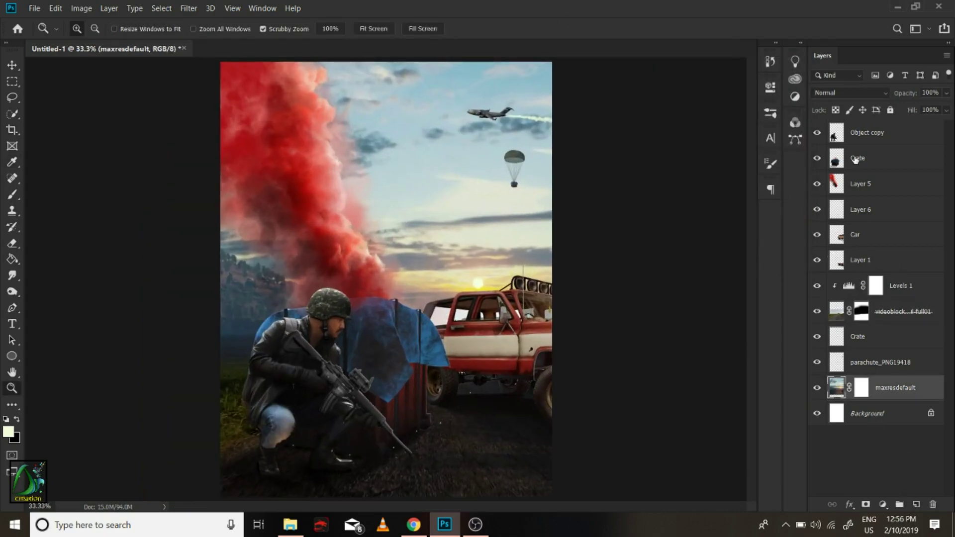
pyautogui.click(916, 504)
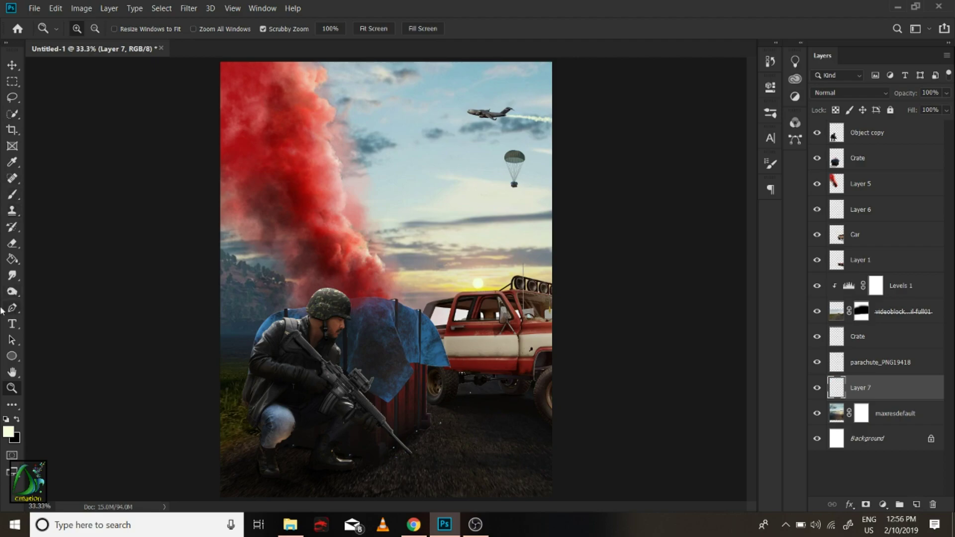
# Try painting the poster edges black with the Brush, then undo it.
pyautogui.click(12, 194)
pyautogui.rightClick(393, 171)
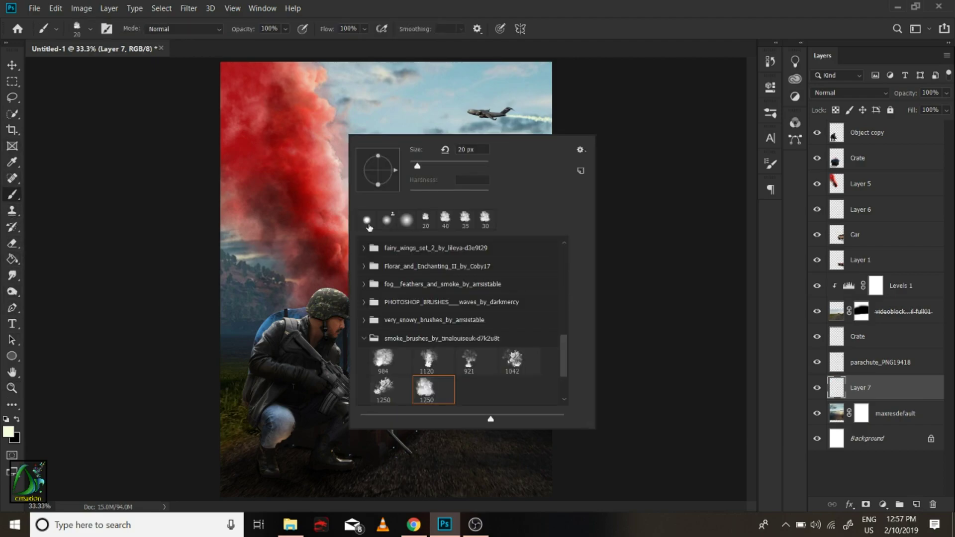
pyautogui.press('Return')
pyautogui.scroll(-3, 277, 236)
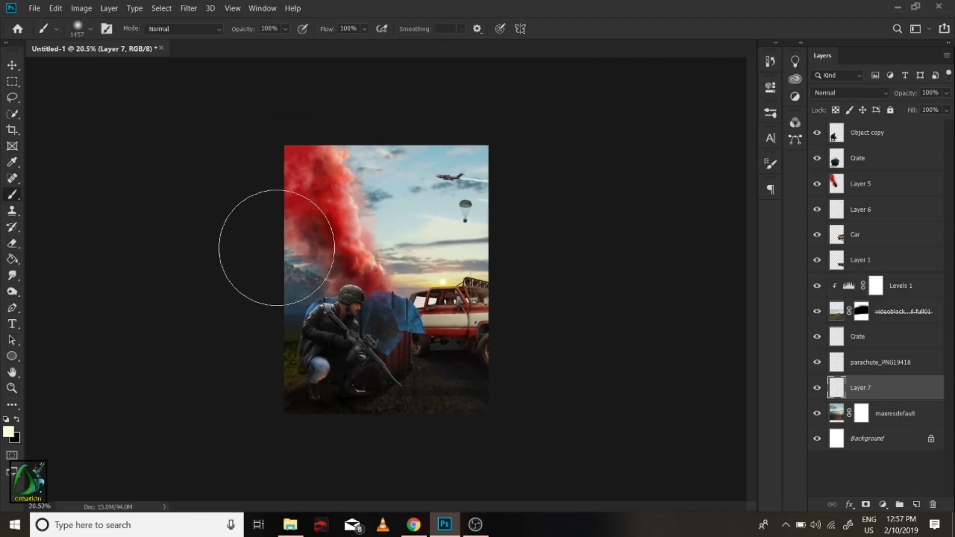
pyautogui.press('x')
pyautogui.moveTo(253, 267)
pyautogui.mouseDown()
pyautogui.moveTo(322, 103)
pyautogui.moveTo(539, 171)
pyautogui.moveTo(539, 279)
pyautogui.moveTo(529, 231)
pyautogui.mouseUp()
pyautogui.hotkey('ctrl', 'z')
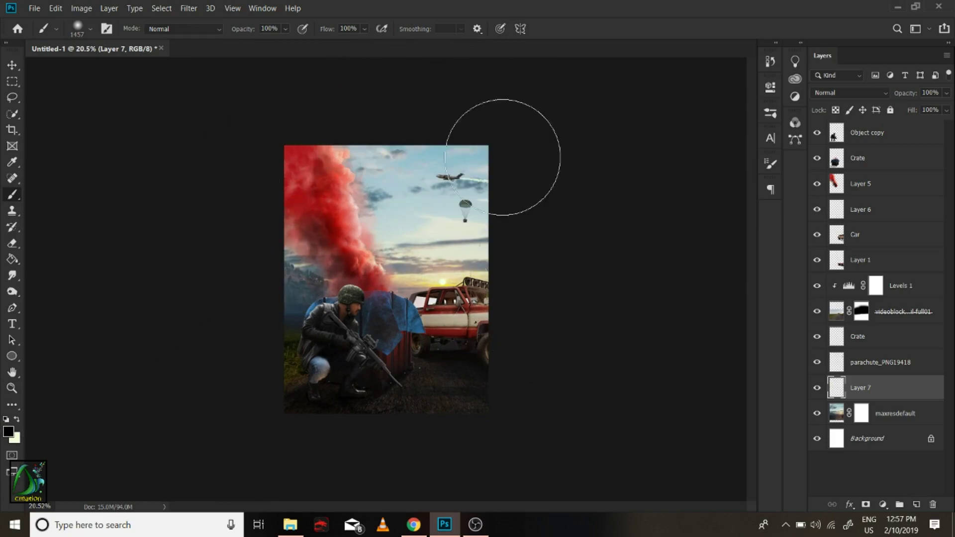
# Fill Layer 7 with black at 74% opacity, masked to reveal sky and foreground.
pyautogui.moveTo(875, 395); pyautogui.dragTo(875, 352)
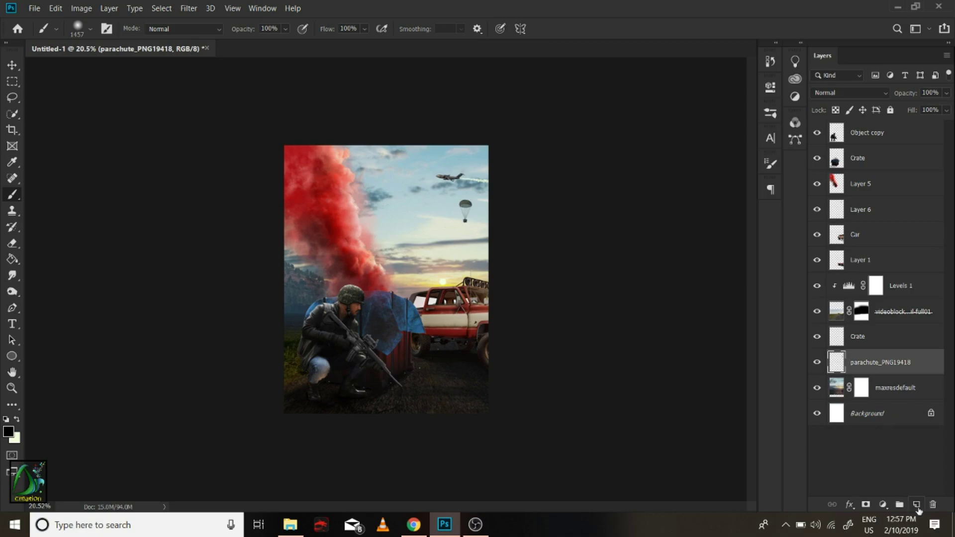
pyautogui.click(188, 8)
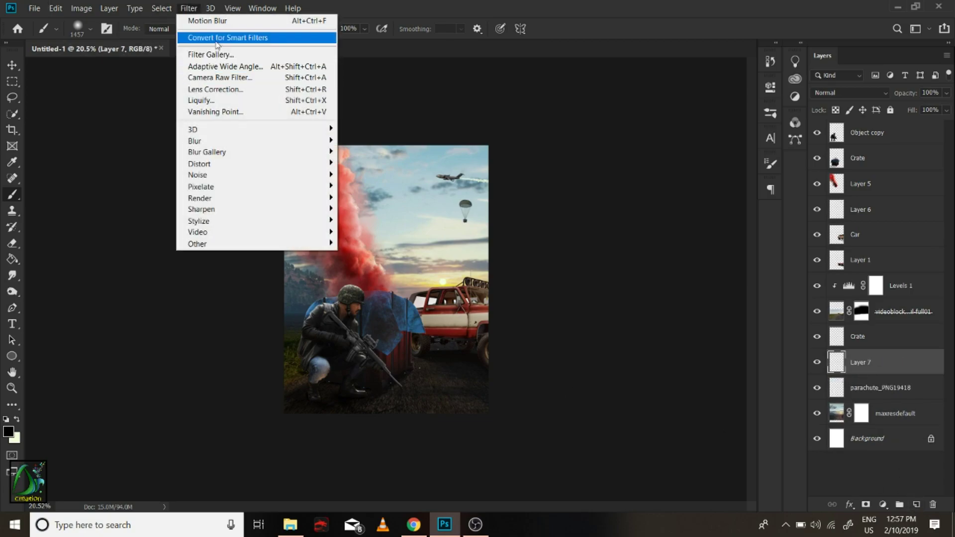
pyautogui.moveTo(56, 8)
pyautogui.click(97, 190)
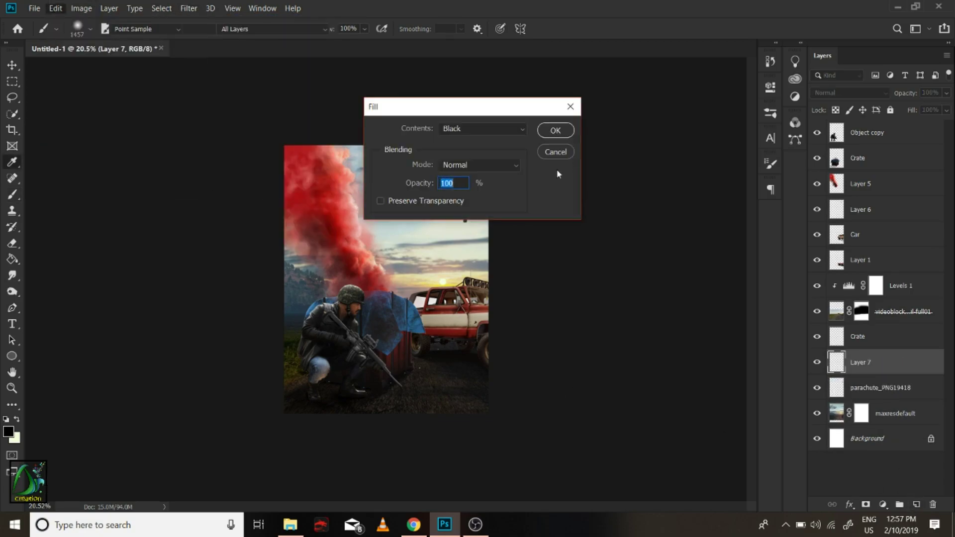
pyautogui.scroll(-2, 472, 164)
pyautogui.click(555, 132)
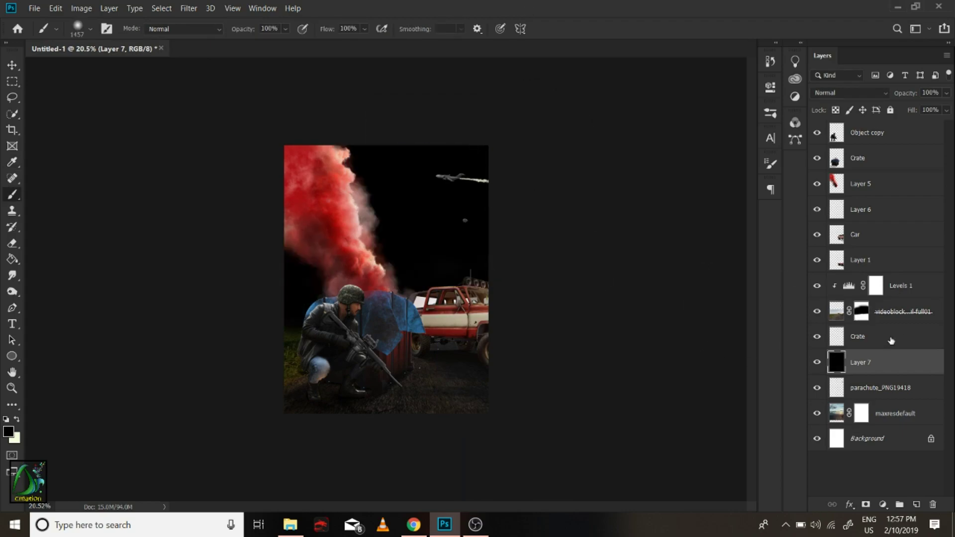
pyautogui.moveTo(900, 96); pyautogui.dragTo(877, 95)
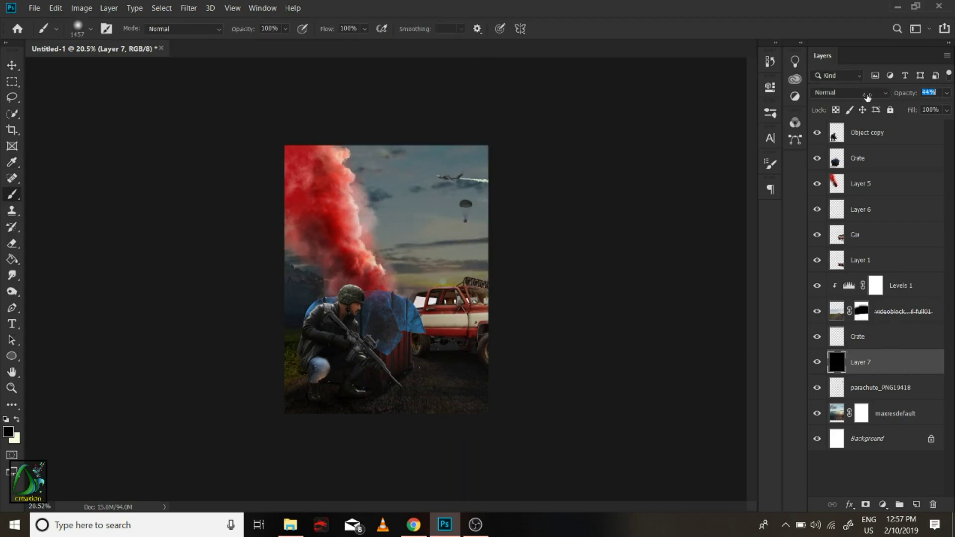
pyautogui.click(374, 242)
pyautogui.moveTo(399, 248)
pyautogui.mouseDown()
pyautogui.moveTo(383, 405)
pyautogui.moveTo(427, 369)
pyautogui.moveTo(373, 245)
pyautogui.moveTo(374, 265)
pyautogui.mouseUp()
pyautogui.moveTo(908, 94); pyautogui.dragTo(914, 97)
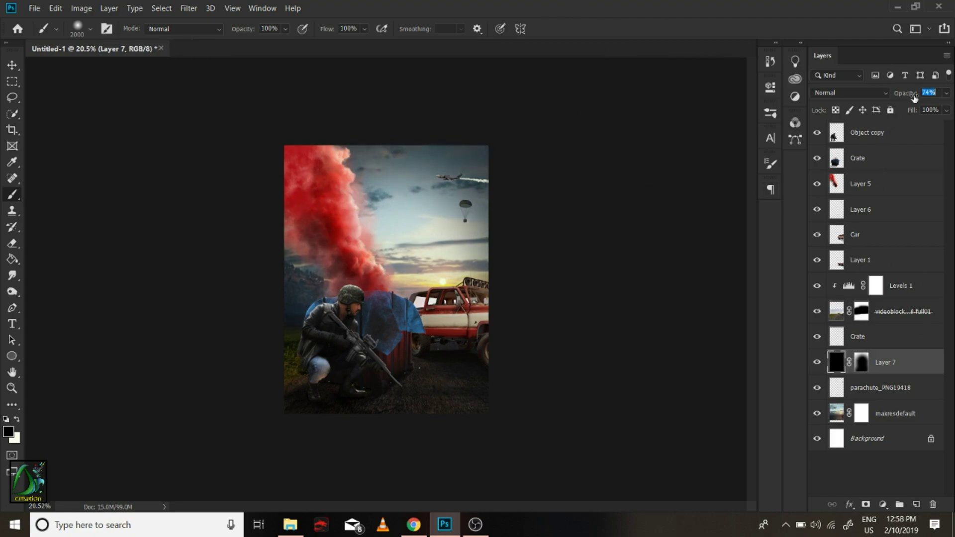
# Move the Crate layer below the parachute, and Layer 6 below the lower Crate layer.
pyautogui.click(875, 388)
pyautogui.moveTo(872, 362); pyautogui.dragTo(867, 400)
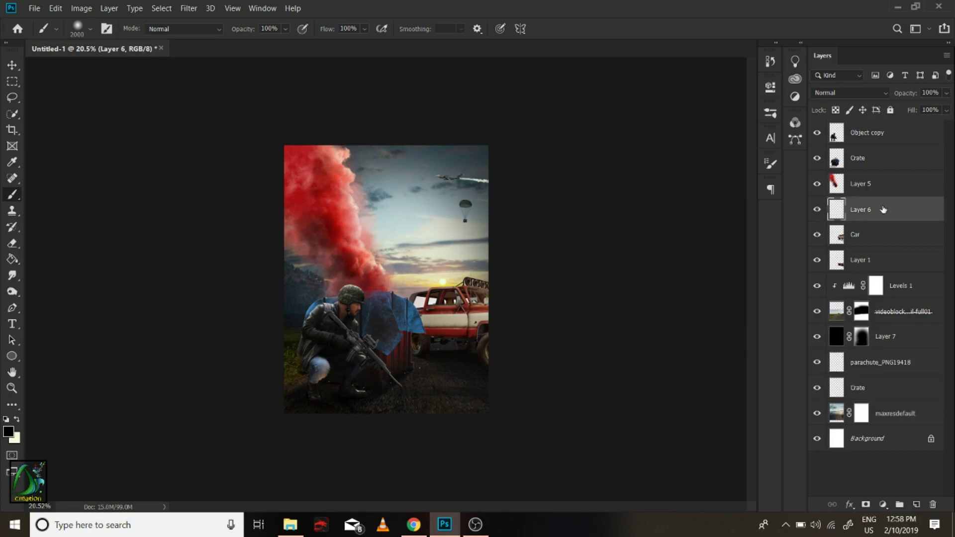
pyautogui.moveTo(875, 209); pyautogui.dragTo(873, 398)
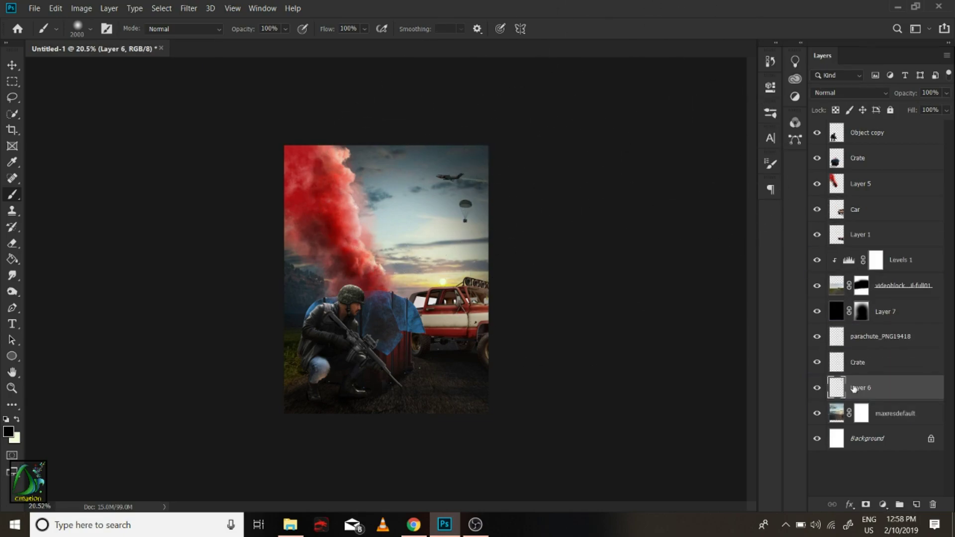
# Add a layer above maxresdefault with a soft glow near the sun at 56% opacity.
pyautogui.press('z')
pyautogui.moveTo(479, 256)
pyautogui.mouseDown()
pyautogui.moveTo(425, 296)
pyautogui.moveTo(497, 296)
pyautogui.mouseUp()
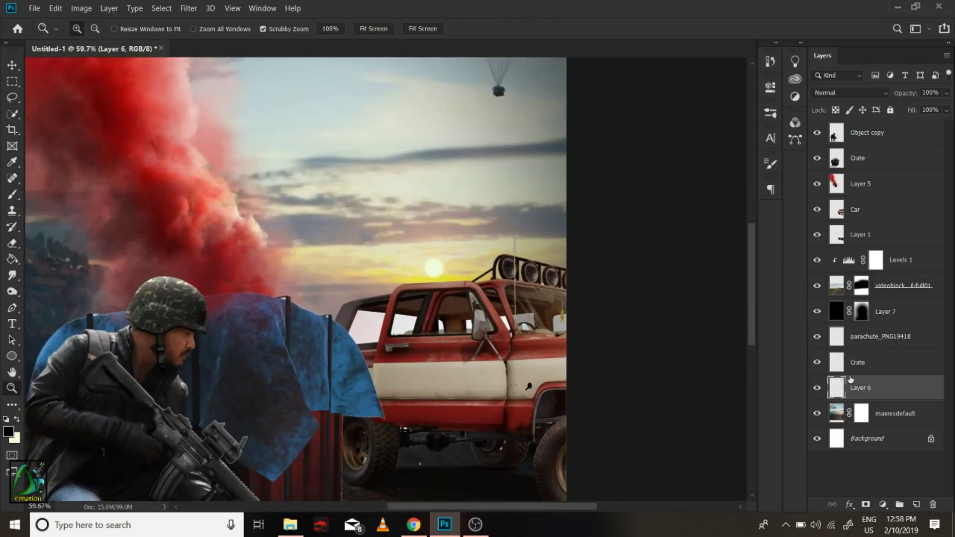
pyautogui.scroll(-5, 746, 369)
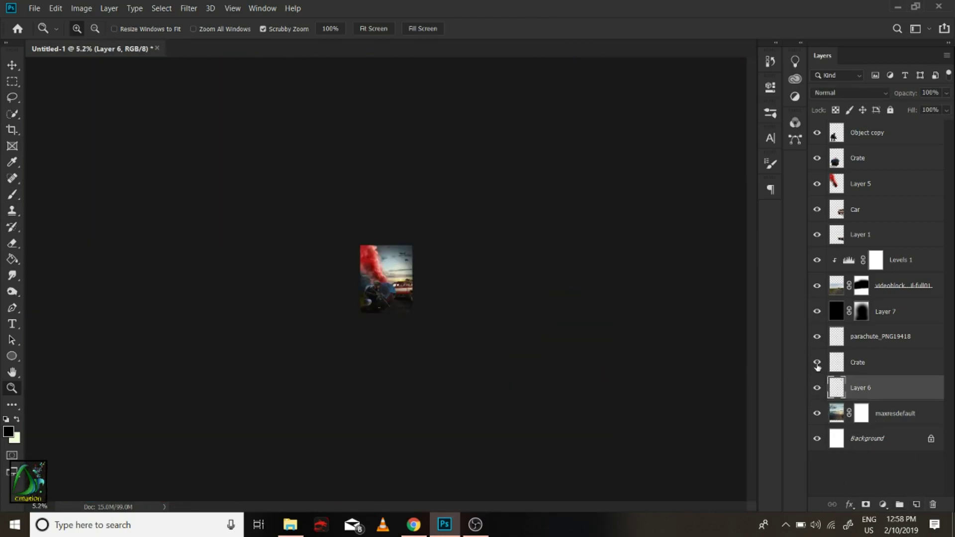
pyautogui.hotkey('ctrl', '0')
pyautogui.hotkey('ctrl', 'shift', 'alt', 'n')
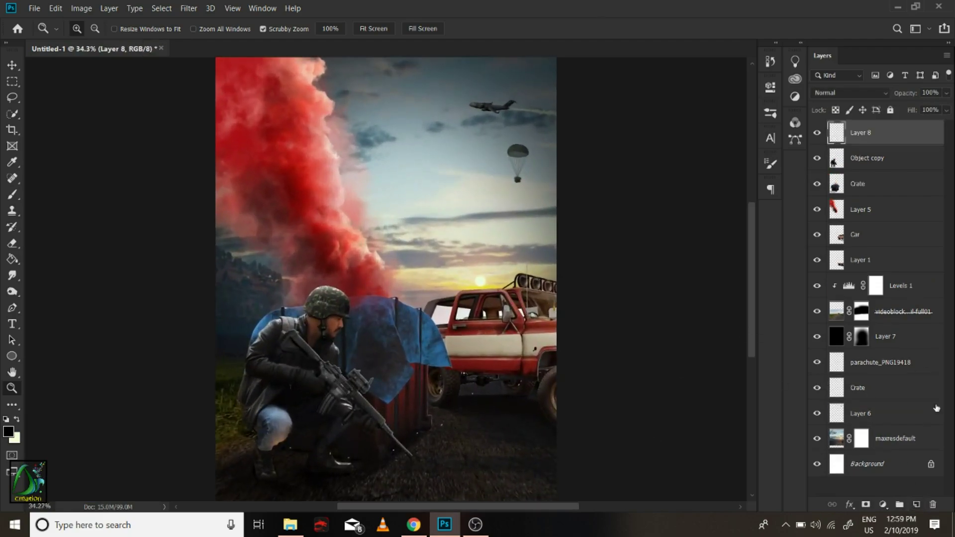
pyautogui.hotkey('ctrl', '[')
pyautogui.hotkey('ctrl', '[')
pyautogui.hotkey('ctrl', '[')
pyautogui.press('b')
pyautogui.press('x')
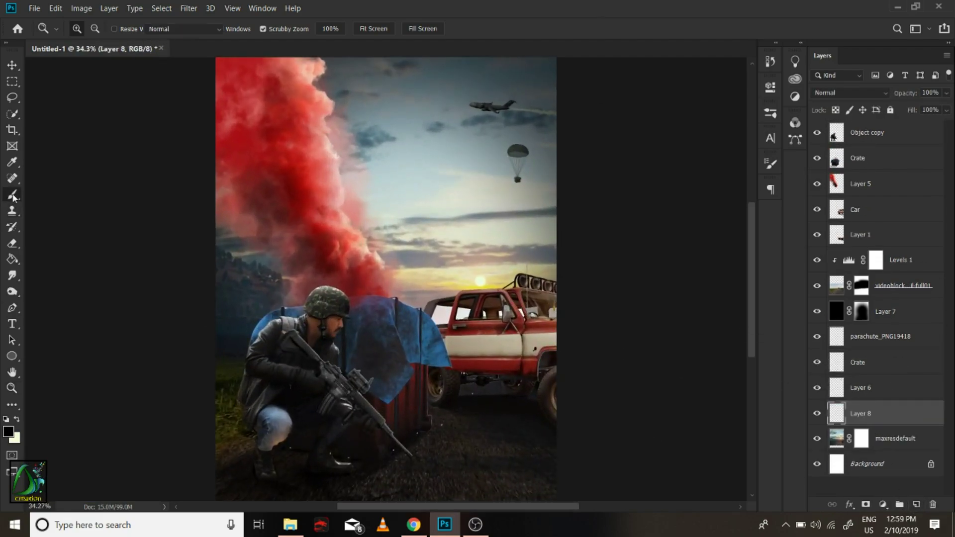
pyautogui.click(451, 278)
pyautogui.press('z')
pyautogui.press('5')
pyautogui.press('6')
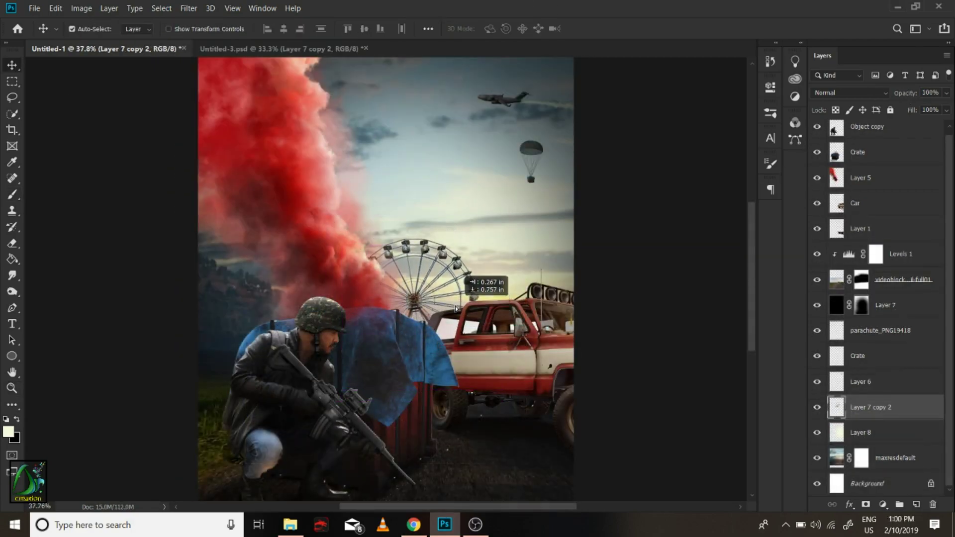
# Raise the Saturation of the maxresdefault sky background with Hue/Saturation.
pyautogui.click(895, 458)
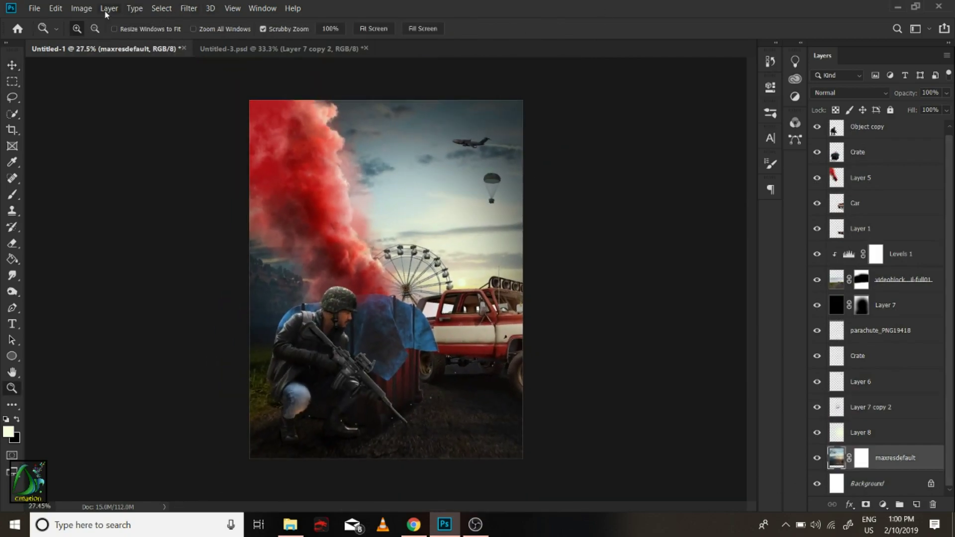
pyautogui.click(81, 8)
pyautogui.click(235, 101)
pyautogui.moveTo(636, 179); pyautogui.dragTo(655, 180)
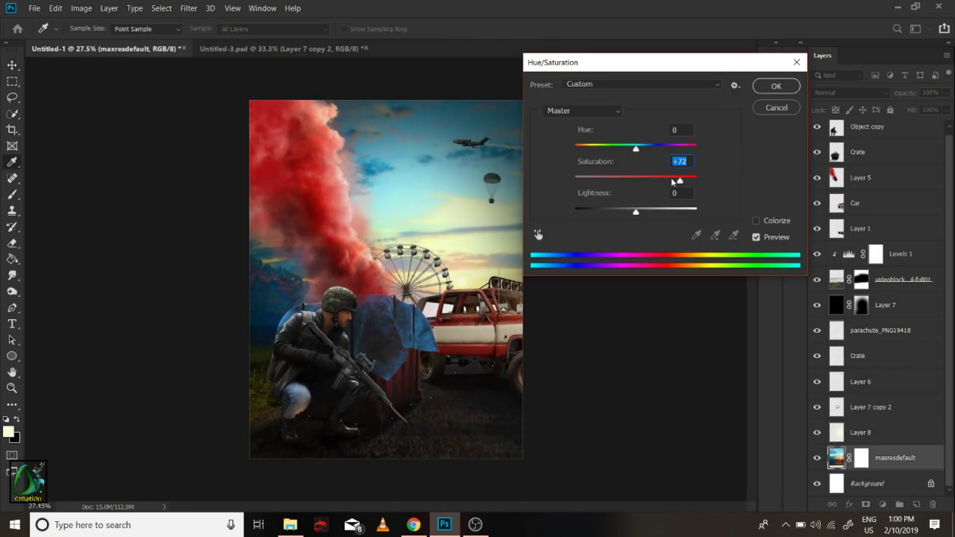
pyautogui.click(776, 86)
# Reposition the ferris wheel behind the truck.
pyautogui.press('z')
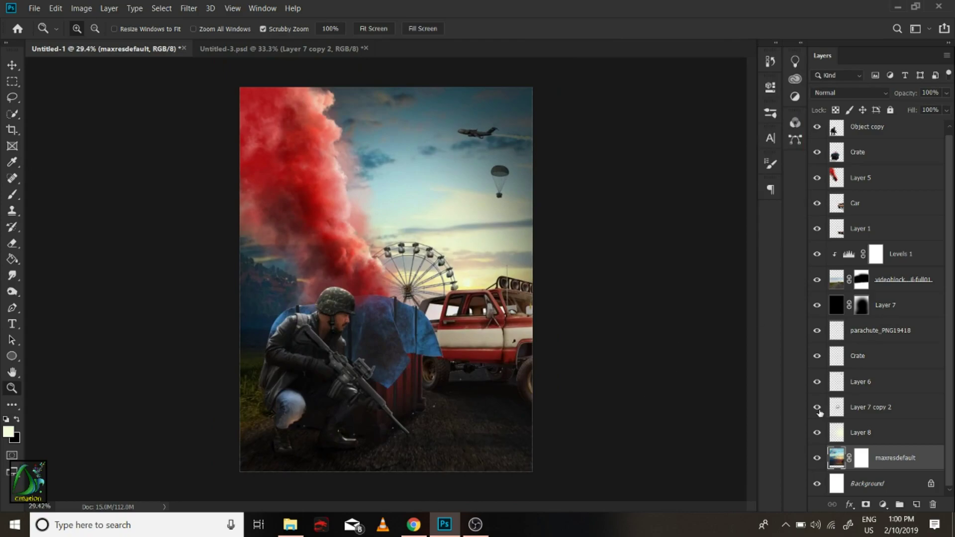
pyautogui.click(852, 203)
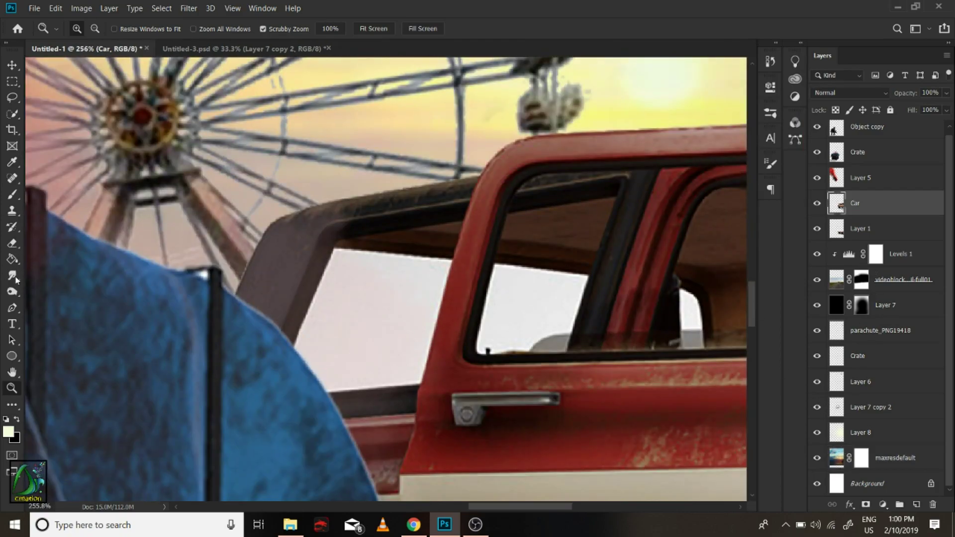
pyautogui.rightClick(12, 243)
pyautogui.click(54, 264)
pyautogui.scroll(-5, 529, 284)
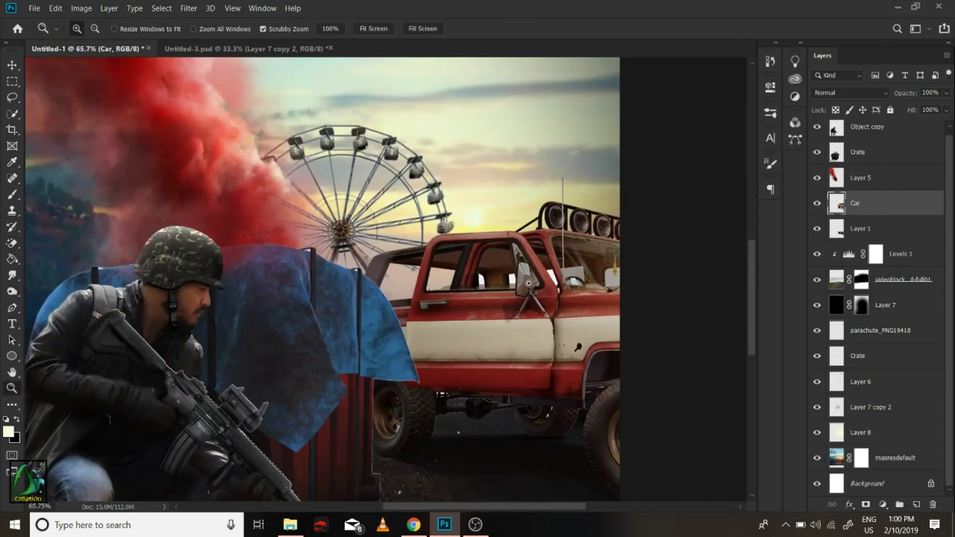
pyautogui.scroll(4, 529, 284)
pyautogui.press('e')
pyautogui.press('v')
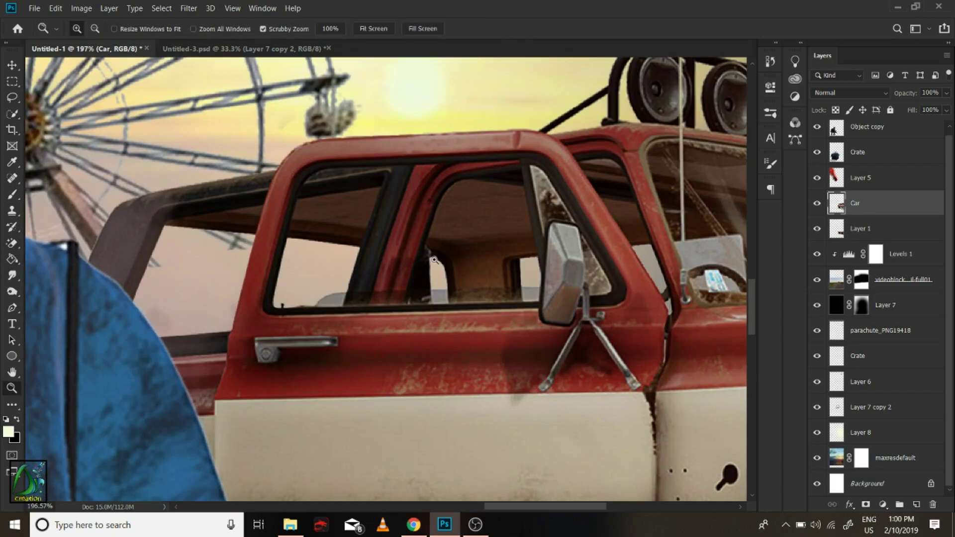
pyautogui.scroll(-4, 474, 285)
pyautogui.moveTo(303, 249); pyautogui.dragTo(313, 264)
# Set the glow layer to 50% opacity and merge it into the parachute layer.
pyautogui.press('z')
pyautogui.scroll(-4, 434, 219)
pyautogui.scroll(1, 434, 219)
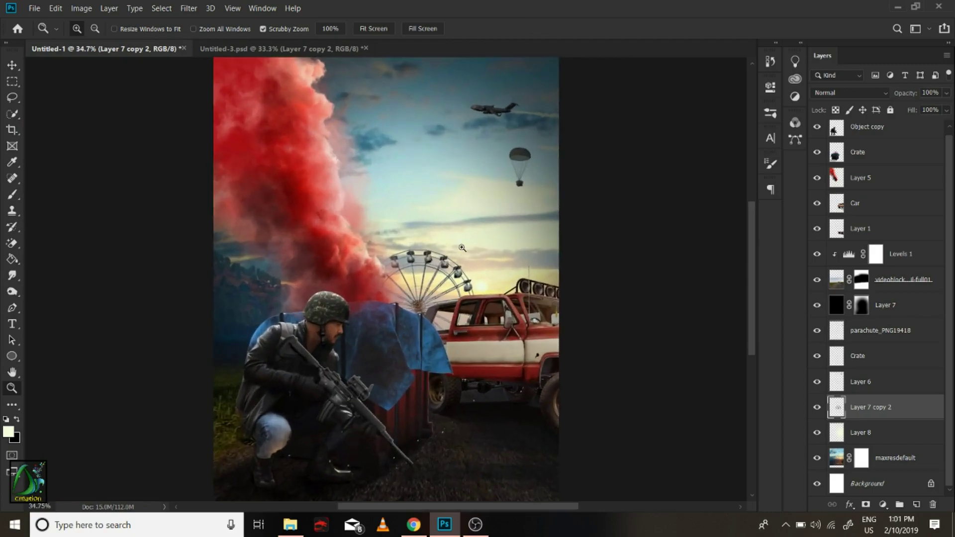
pyautogui.scroll(-1, 460, 255)
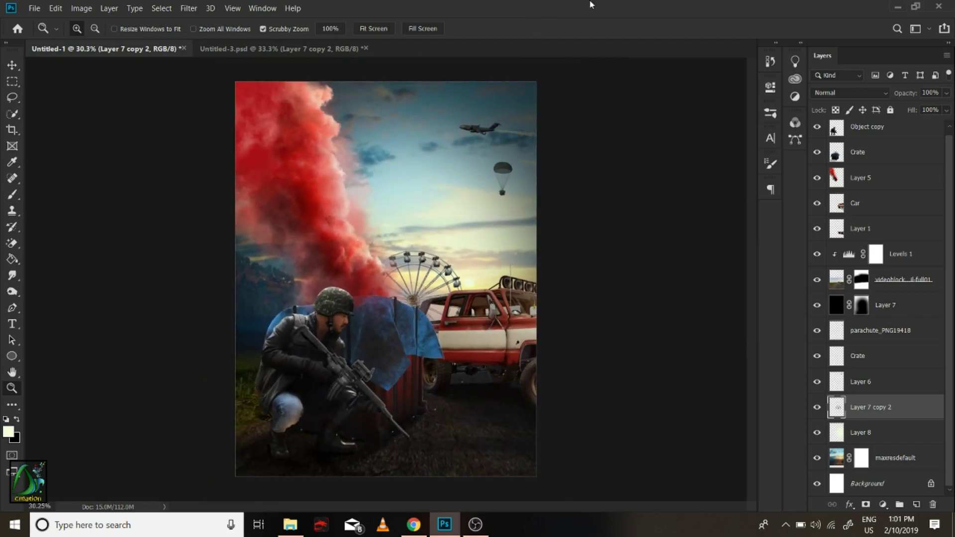
pyautogui.hotkey('alt', '[')
pyautogui.hotkey('ctrl', ']')
pyautogui.hotkey('ctrl', ']')
pyautogui.hotkey('ctrl', ']')
pyautogui.hotkey('ctrl', ']')
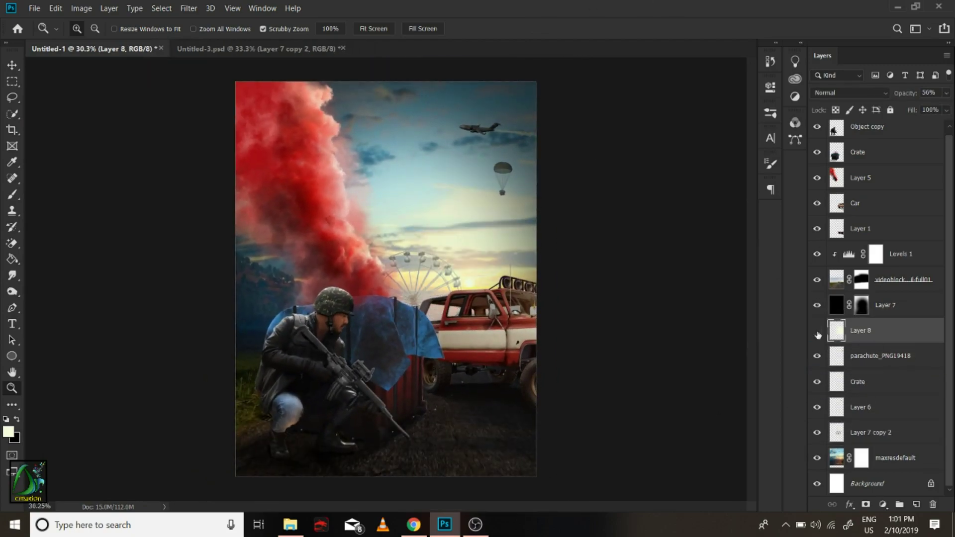
pyautogui.hotkey('ctrl', 'e')
# Delete the Levels 1 adjustment layer.
pyautogui.scroll(-2, 385, 278)
pyautogui.scroll(2, 386, 279)
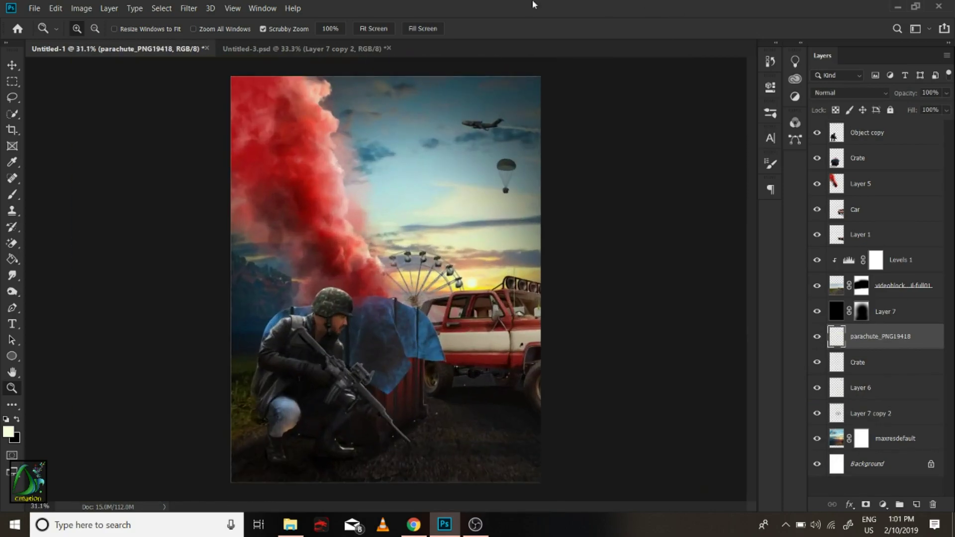
pyautogui.scroll(2, 473, 283)
pyautogui.scroll(1, 454, 235)
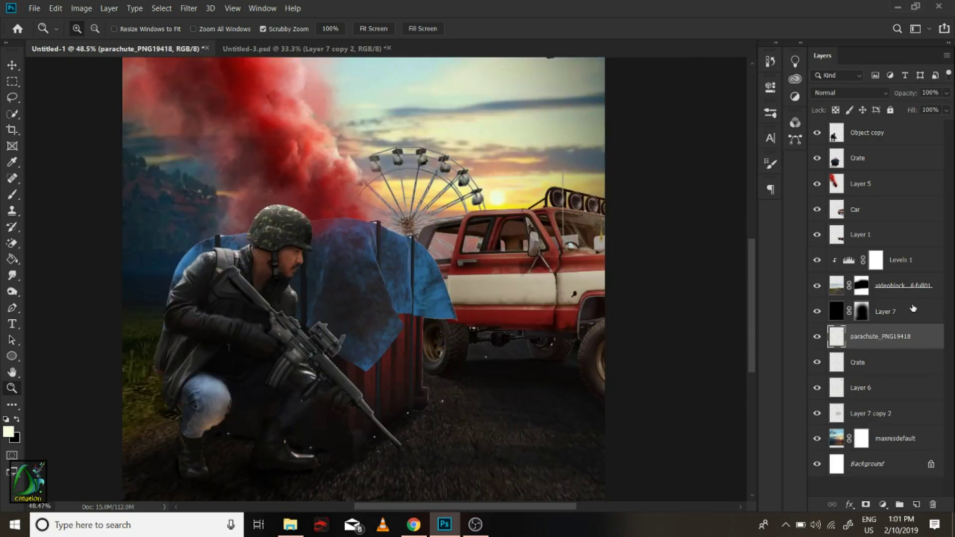
pyautogui.scroll(2, 261, 313)
pyautogui.keyDown('ctrl'); pyautogui.click(261, 313); pyautogui.keyUp('ctrl')
pyautogui.click(891, 260)
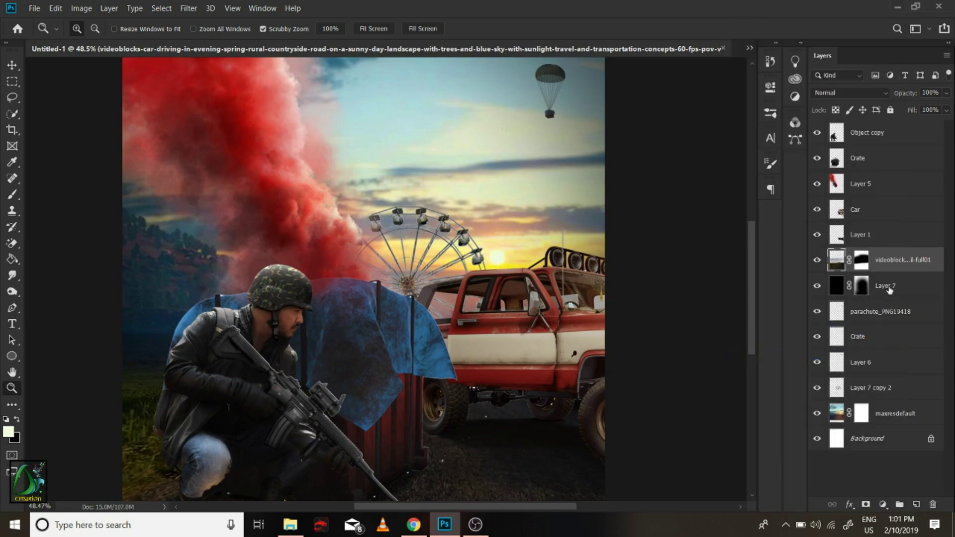
pyautogui.press('Delete')
# Merge the selected lower background layers into Layer 7.
pyautogui.click(868, 280)
pyautogui.rightClick(867, 280)
pyautogui.click(761, 351)
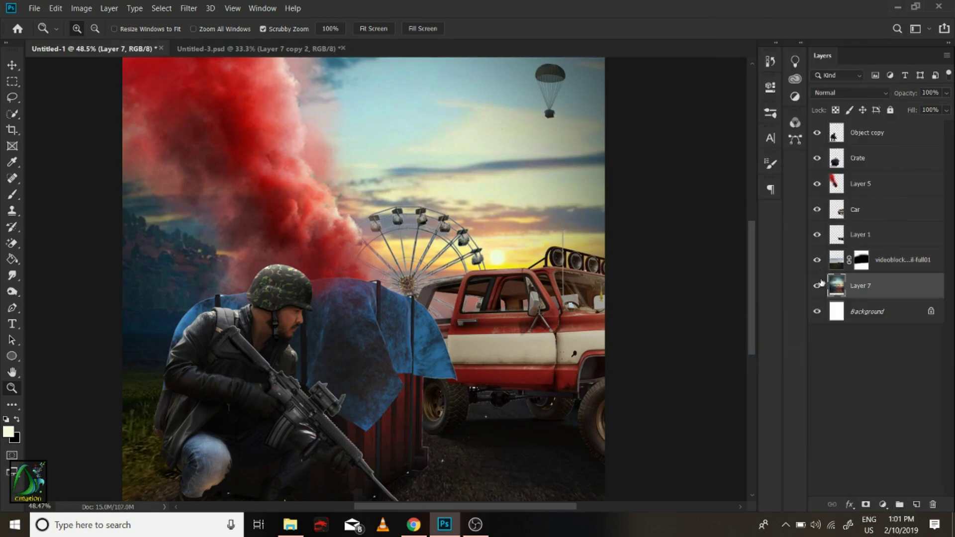
pyautogui.scroll(-3, 311, 330)
pyautogui.scroll(5, 267, 363)
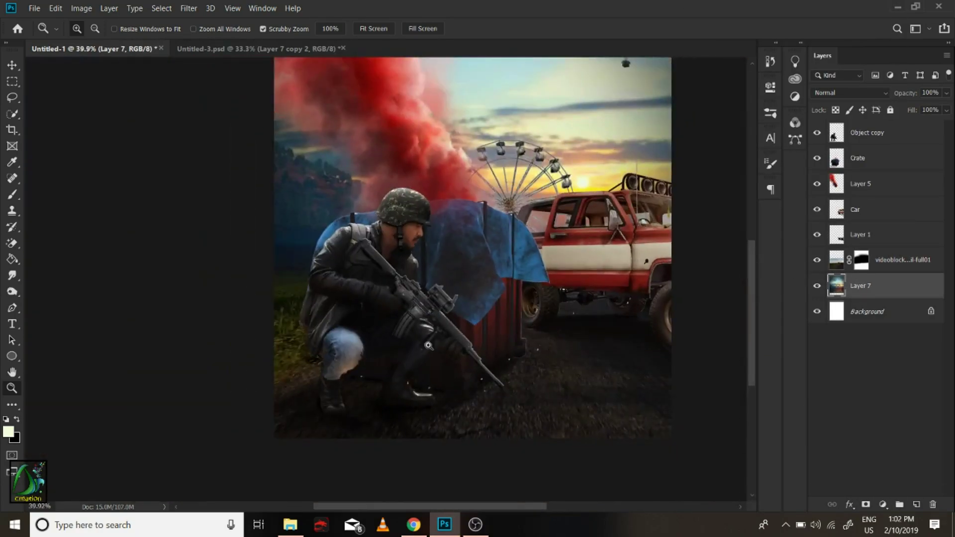
# Shift the road-scene layer's Hue to about -23 with Hue/Saturation.
pyautogui.click(875, 261)
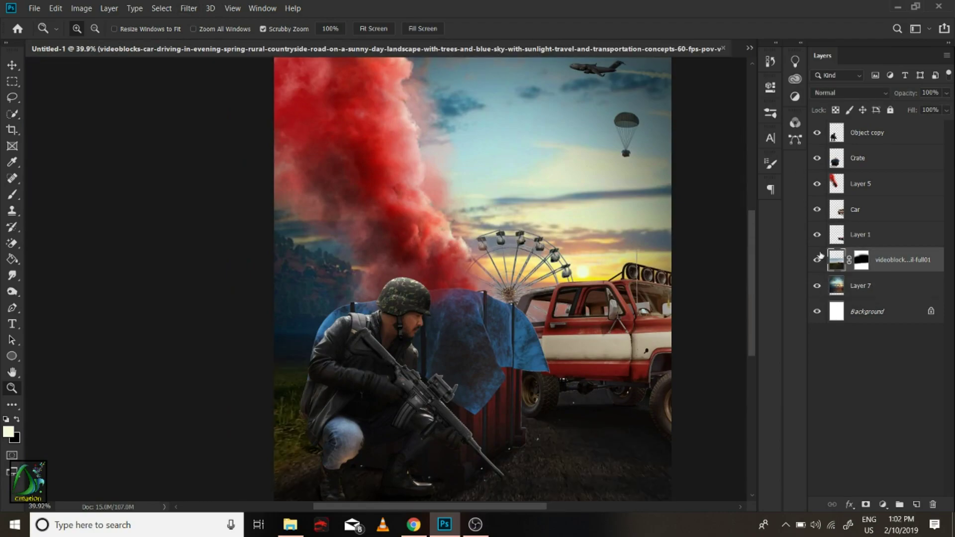
pyautogui.click(81, 8)
pyautogui.click(219, 131)
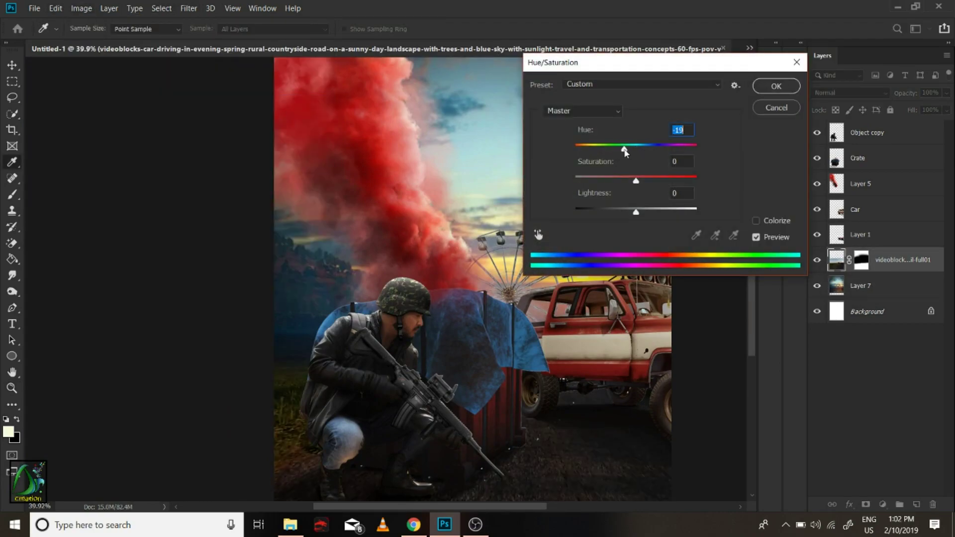
pyautogui.moveTo(625, 153); pyautogui.dragTo(623, 153)
pyautogui.click(776, 86)
pyautogui.press('z')
pyautogui.scroll(-2, 670, 133)
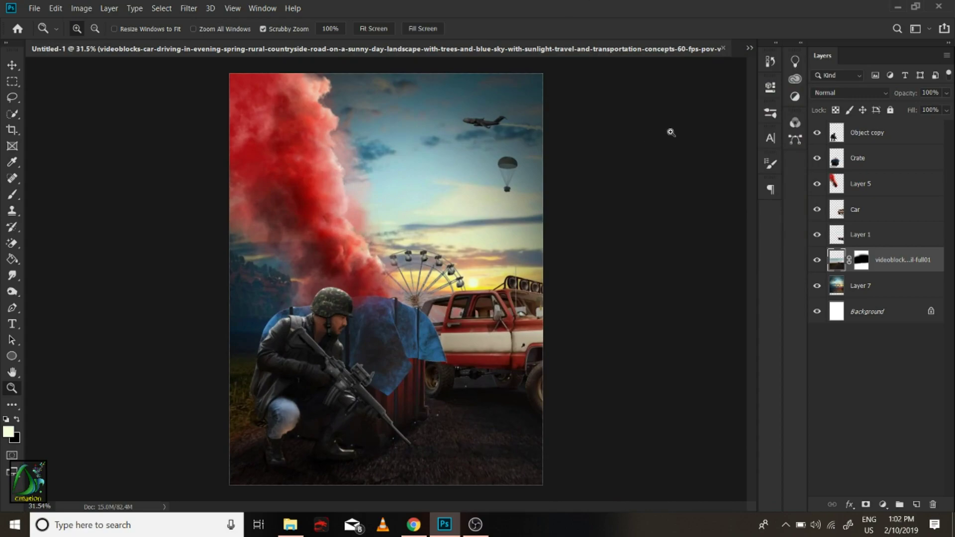
pyautogui.scroll(5, 428, 343)
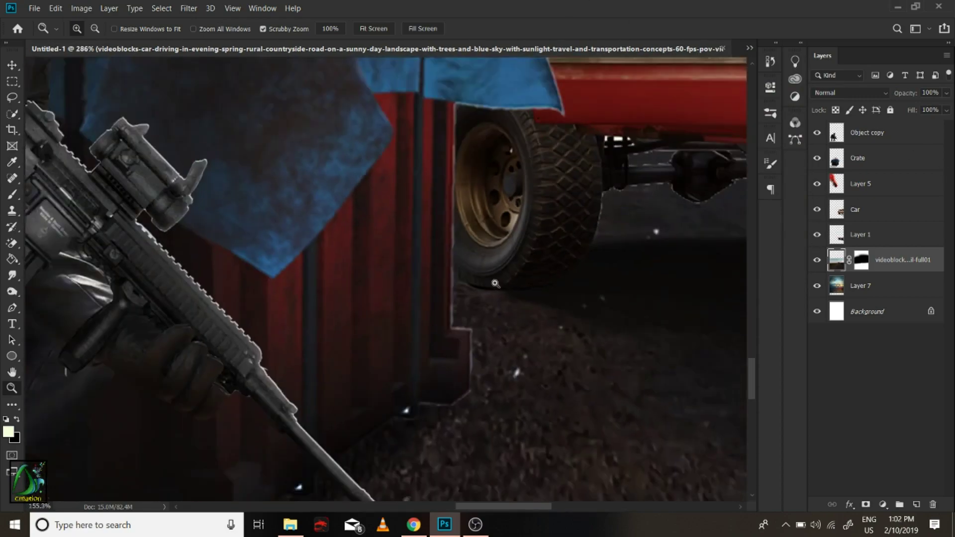
pyautogui.scroll(2, 482, 232)
# Add a new layer clipped to the crate and pick a hard round brush.
pyautogui.scroll(1, 497, 269)
pyautogui.click(868, 157)
pyautogui.hotkey('ctrl', 'shift', 'alt', 'n')
pyautogui.hotkey('ctrl', 'alt', 'g')
pyautogui.press('b')
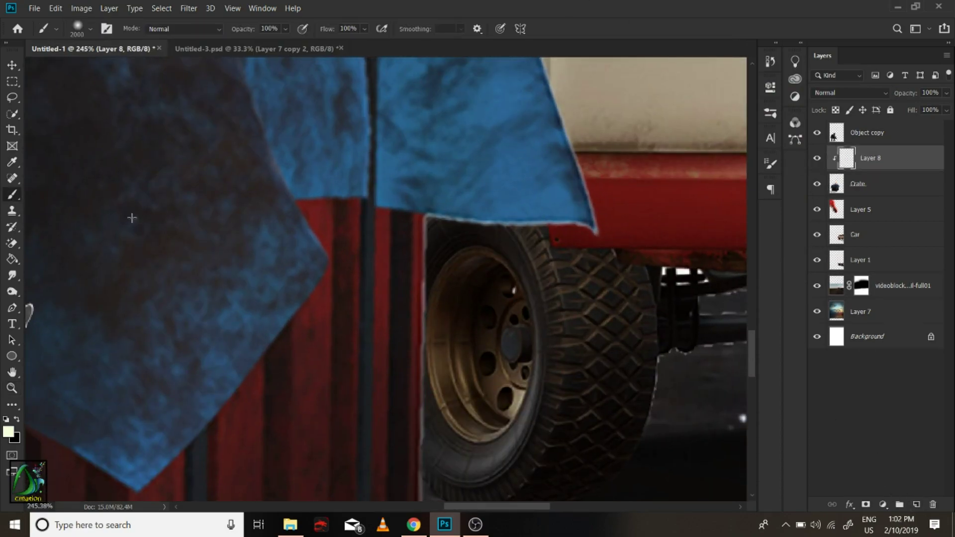
pyautogui.rightClick(445, 330)
pyautogui.click(445, 331)
# Switch to a soft round brush, sampling colours from the crate cover and truck.
pyautogui.press('Return')
pyautogui.keyDown('alt'); pyautogui.click(485, 234); pyautogui.keyUp('alt')
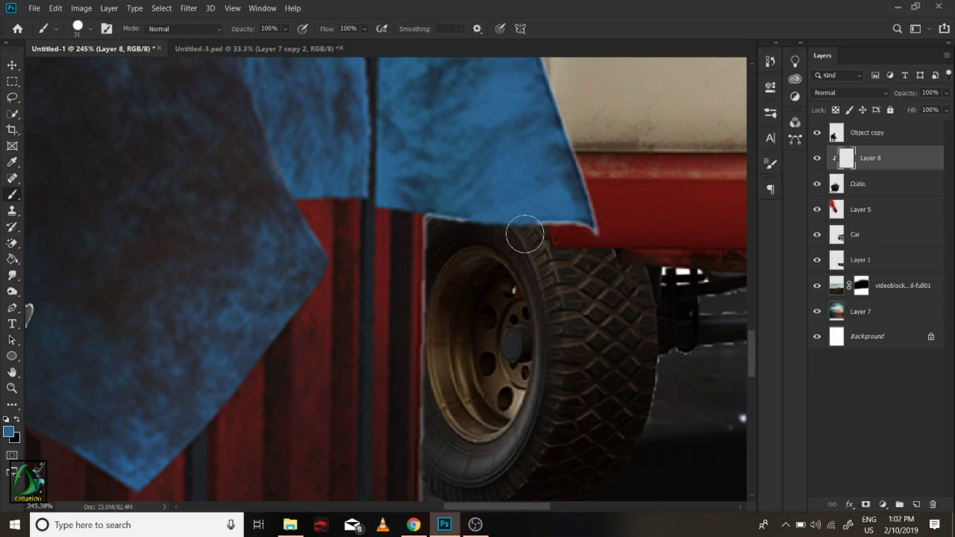
pyautogui.rightClick(533, 243)
pyautogui.click(474, 341)
pyautogui.press('Return')
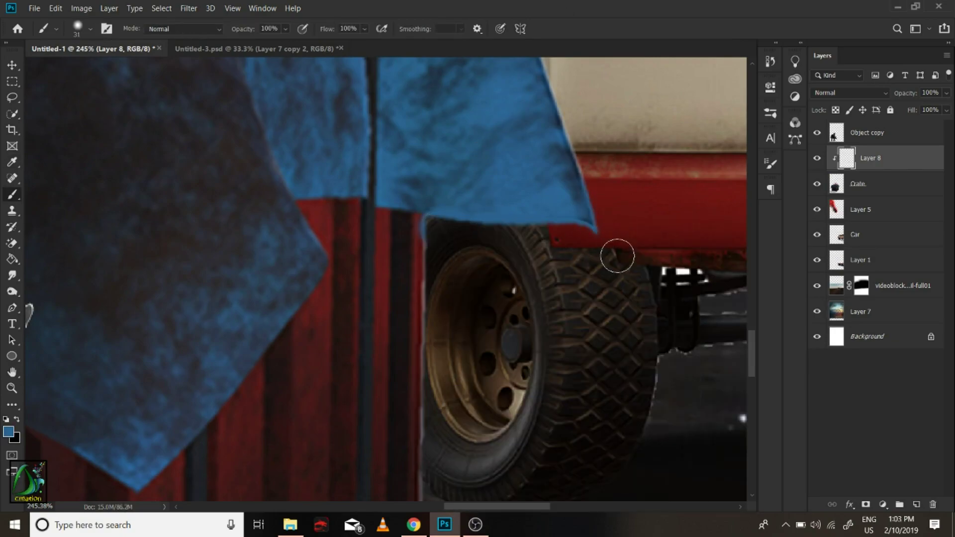
pyautogui.scroll(-2, 617, 255)
pyautogui.keyDown('alt'); pyautogui.click(427, 192); pyautogui.keyUp('alt')
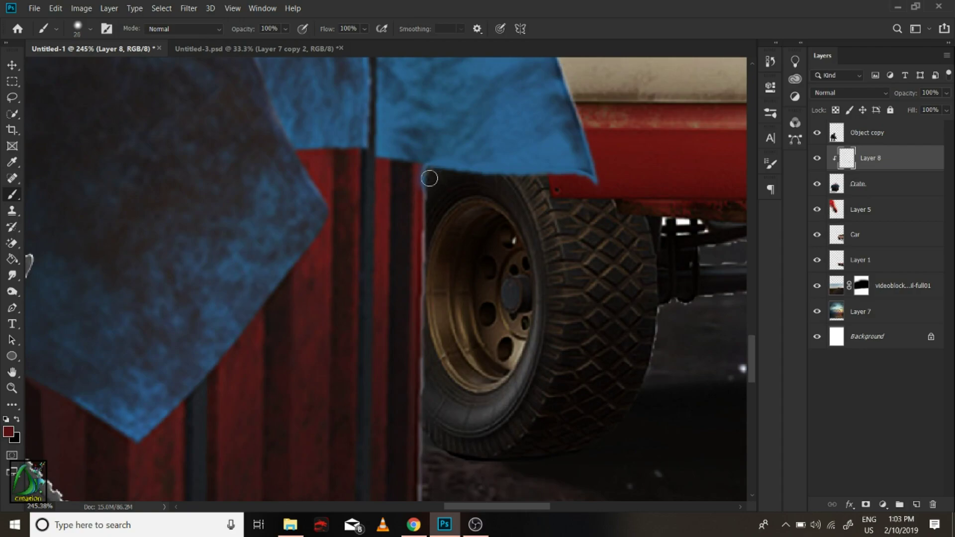
# Sample dark ground colours near the crate base and shade its lower edge, then check it zoomed out.
pyautogui.scroll(-5, 426, 320)
pyautogui.scroll(-5, 426, 341)
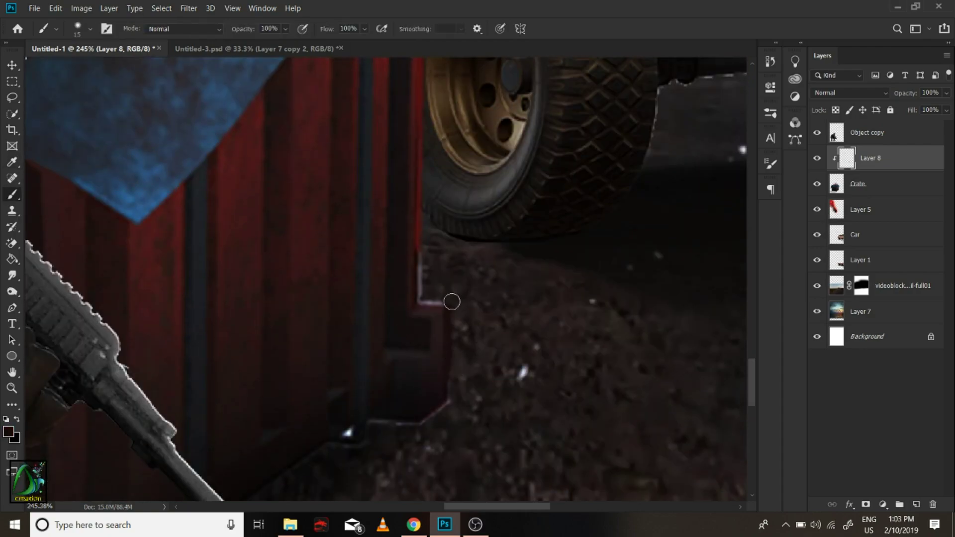
pyautogui.keyDown('alt'); pyautogui.click(419, 261); pyautogui.keyUp('alt')
pyautogui.scroll(2, 426, 264)
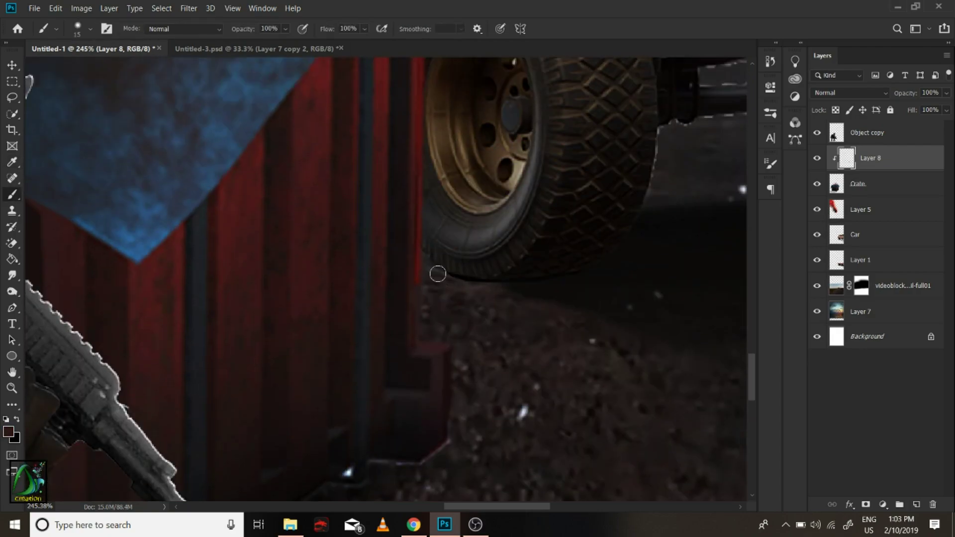
pyautogui.keyDown('alt'); pyautogui.click(419, 329); pyautogui.keyUp('alt')
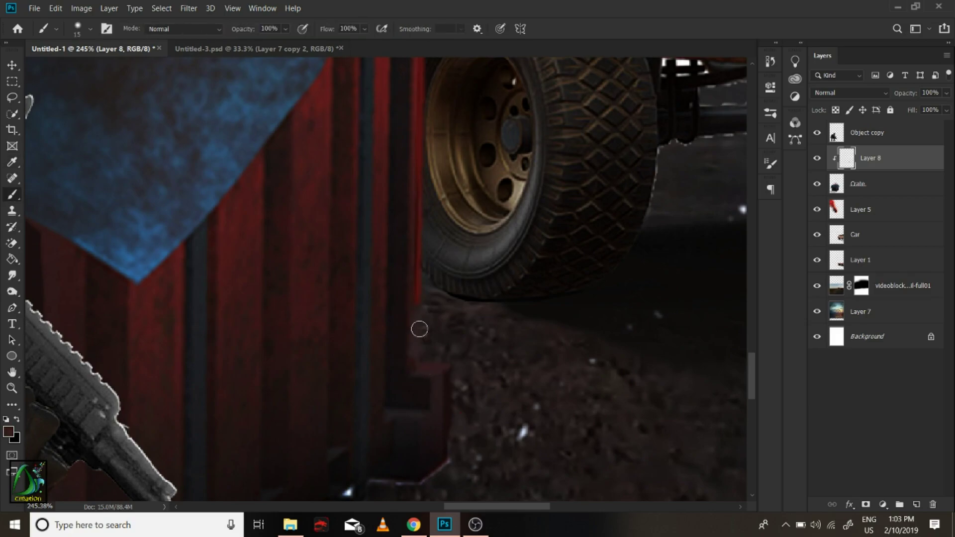
pyautogui.keyDown('alt'); pyautogui.click(422, 338); pyautogui.keyUp('alt')
pyautogui.scroll(-5, 450, 277)
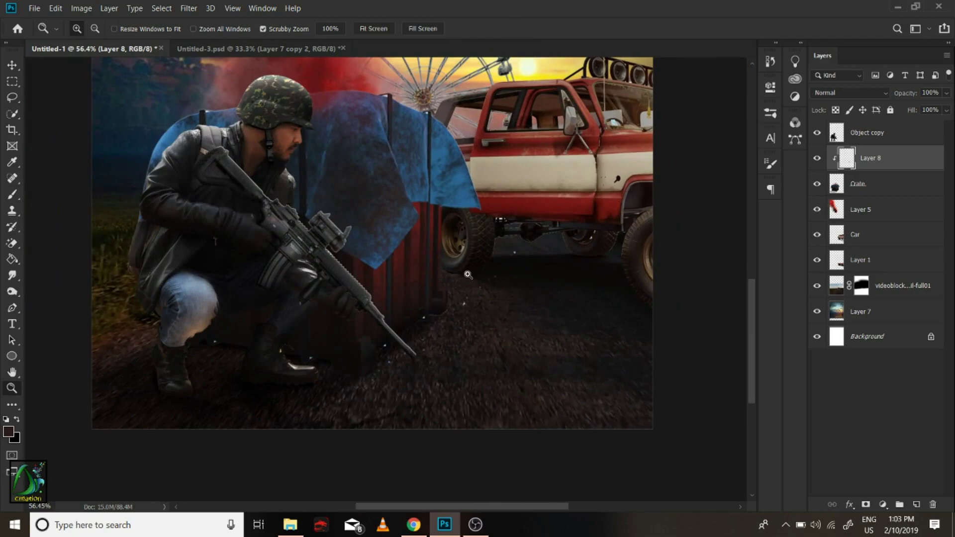
pyautogui.scroll(5, 444, 315)
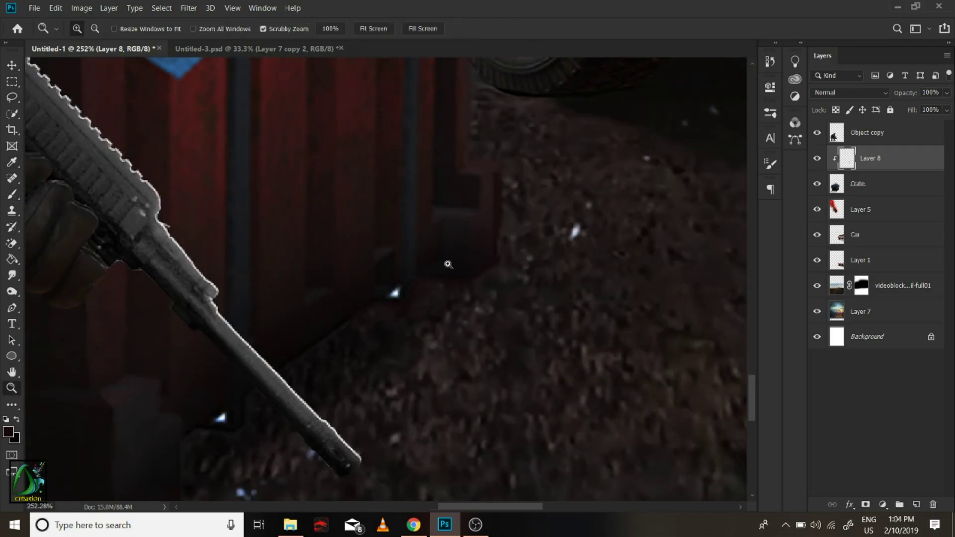
pyautogui.scroll(-8, 447, 262)
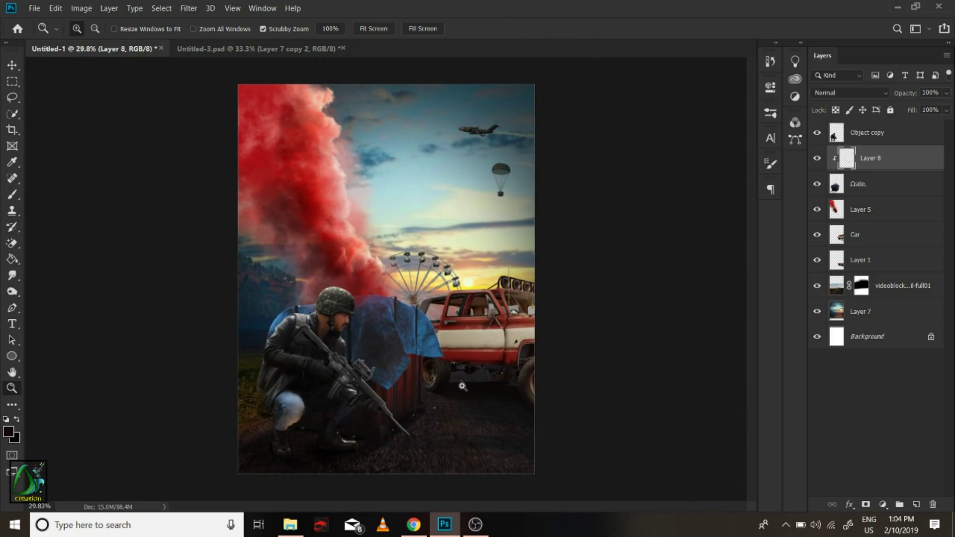
pyautogui.scroll(1, 408, 317)
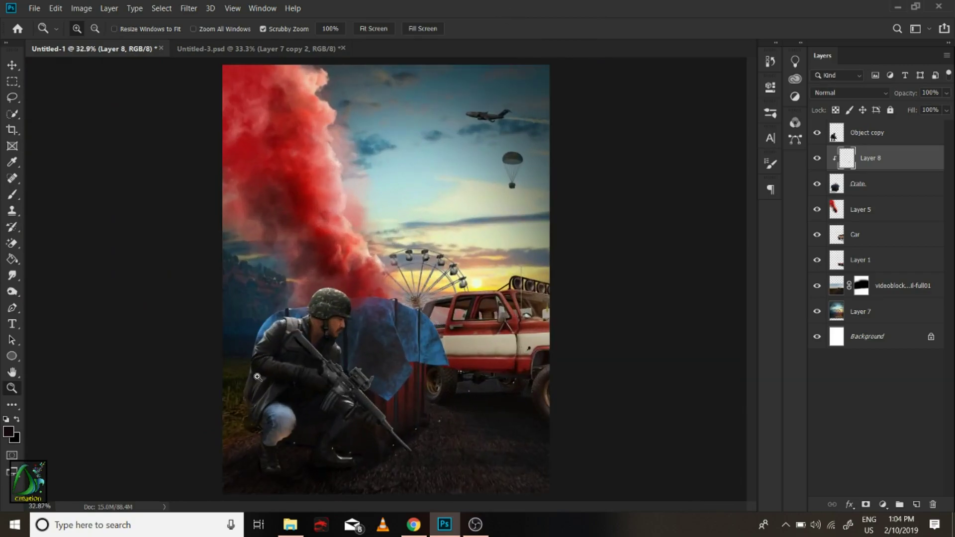
# Merge the shading layer down into the Crate layer.
pyautogui.hotkey('ctrl', 'e')
pyautogui.scroll(-3, 347, 283)
pyautogui.scroll(3, 502, 187)
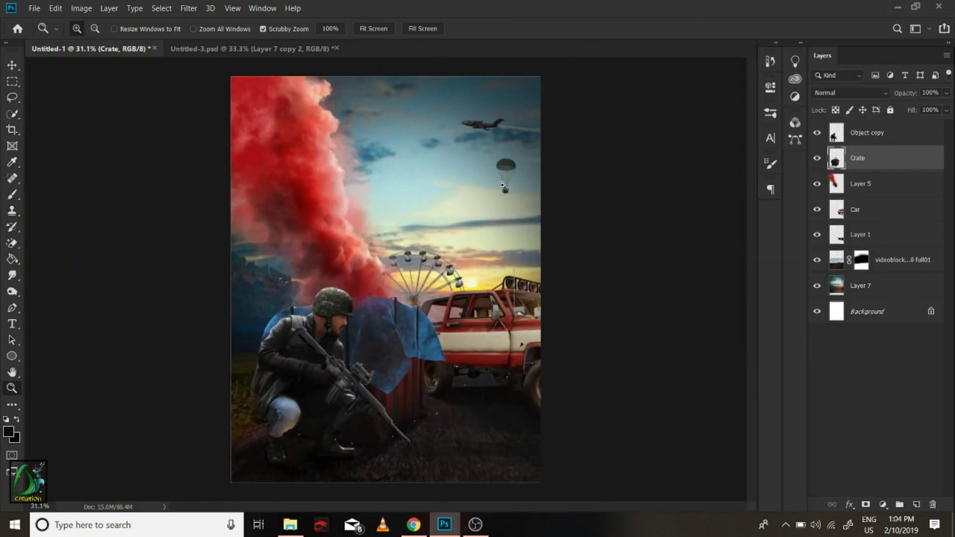
# Apply a Gaussian blur to the sky background on Layer 7.
pyautogui.click(864, 296)
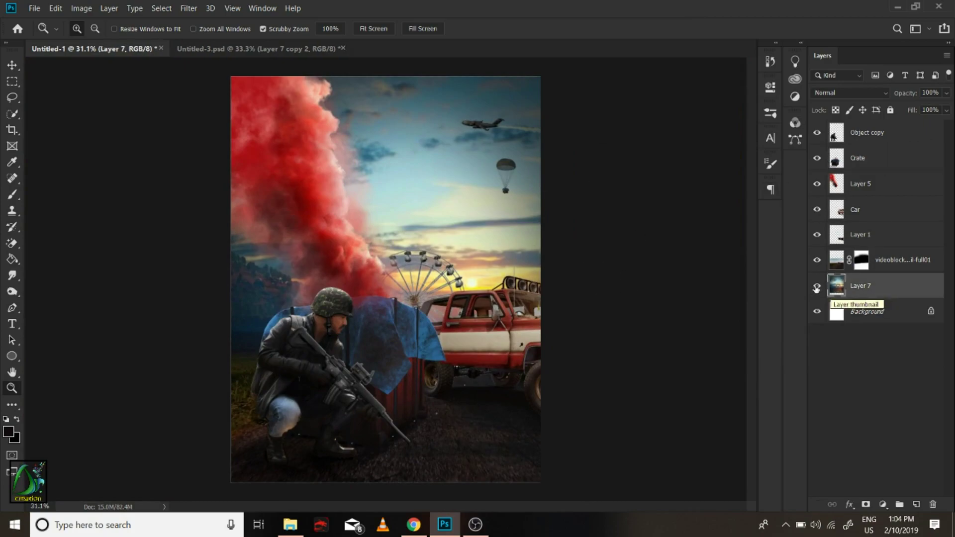
pyautogui.click(188, 8)
pyautogui.click(394, 186)
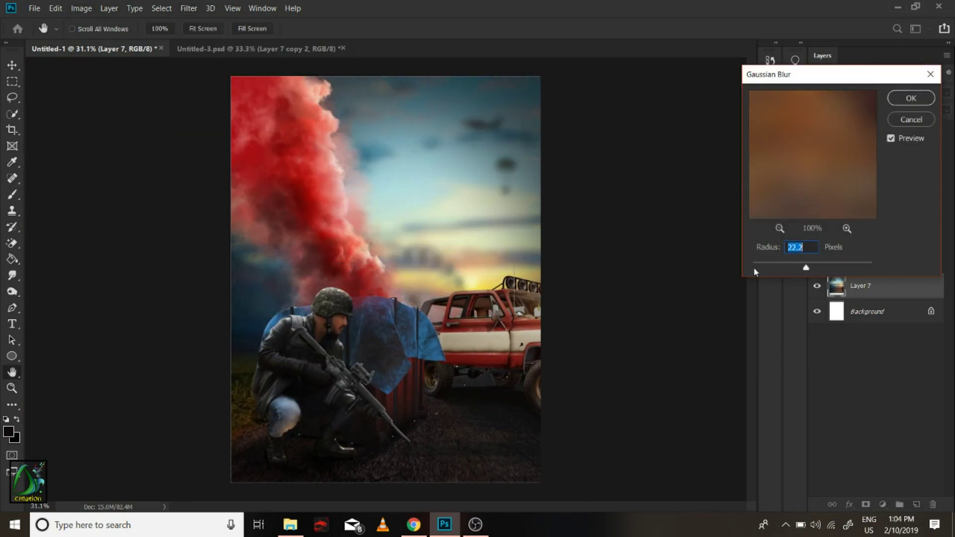
pyautogui.press('Return')
pyautogui.press('z')
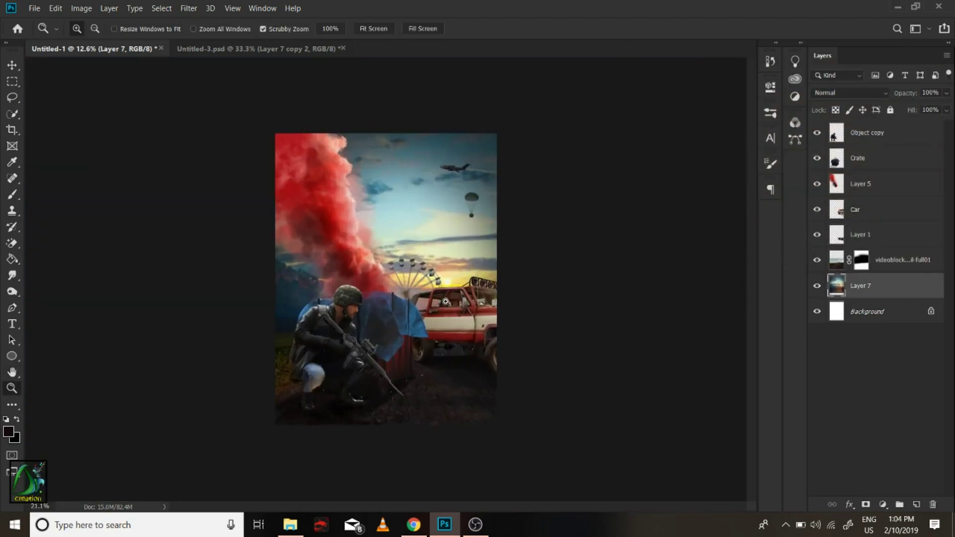
pyautogui.scroll(5, 311, 290)
pyautogui.scroll(-5, 311, 290)
pyautogui.scroll(8, 489, 107)
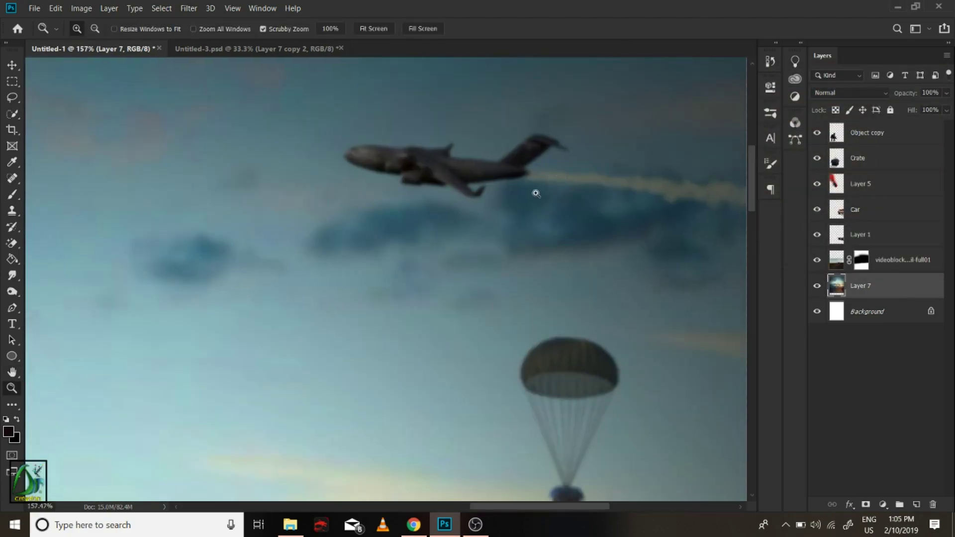
pyautogui.scroll(-7, 535, 192)
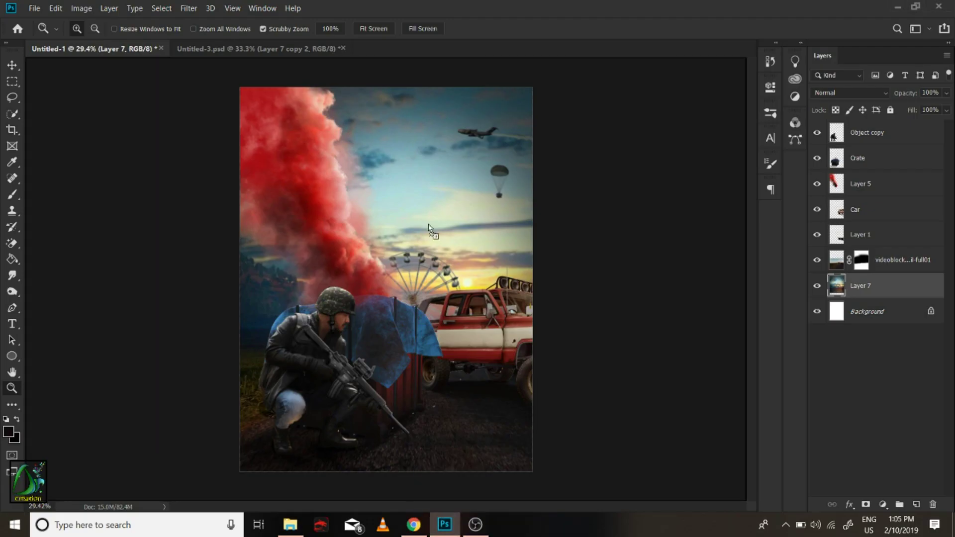
# Place the pubg_PNG32 logo on the top layer, scaled down and centred near the poster's top.
pyautogui.moveTo(531, 6); pyautogui.dragTo(453, 134)
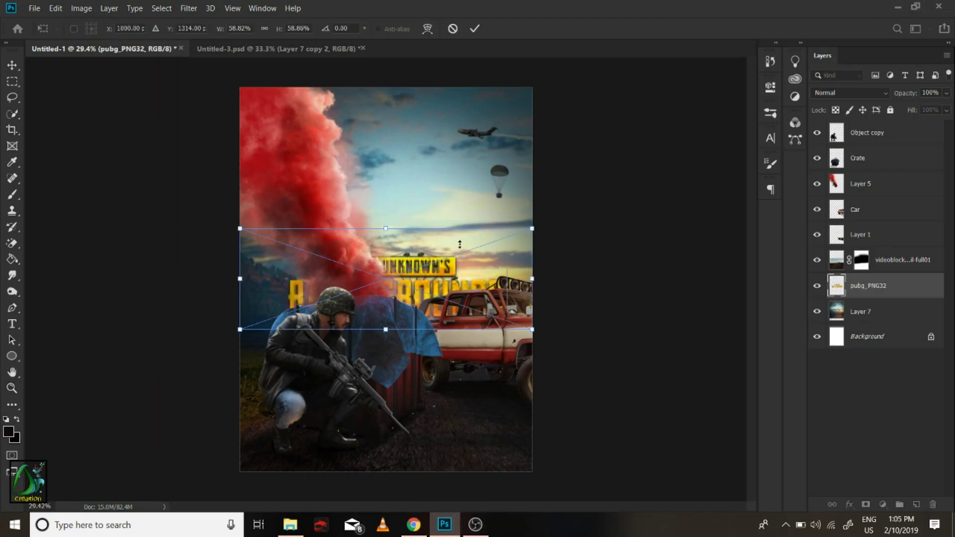
pyautogui.moveTo(870, 285); pyautogui.dragTo(870, 130)
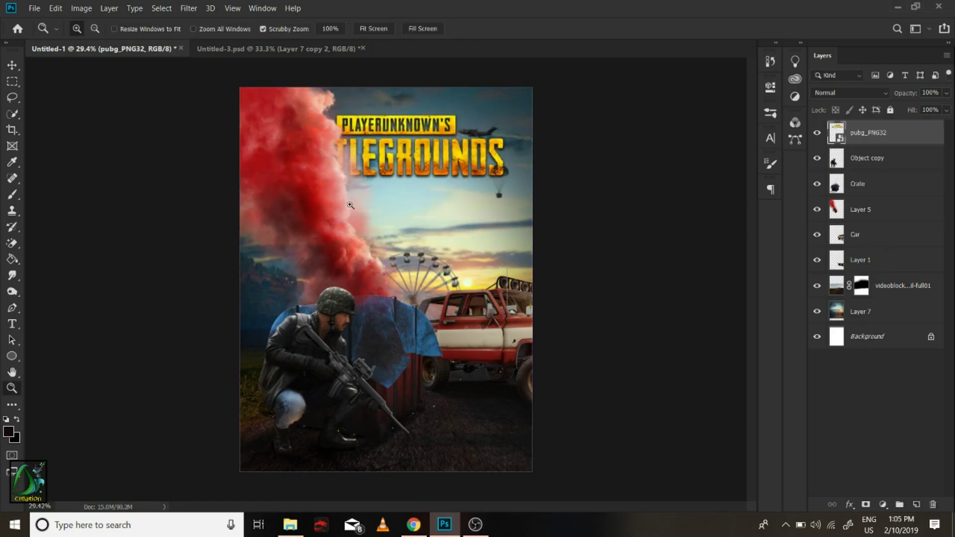
pyautogui.moveTo(531, 188); pyautogui.dragTo(453, 161)
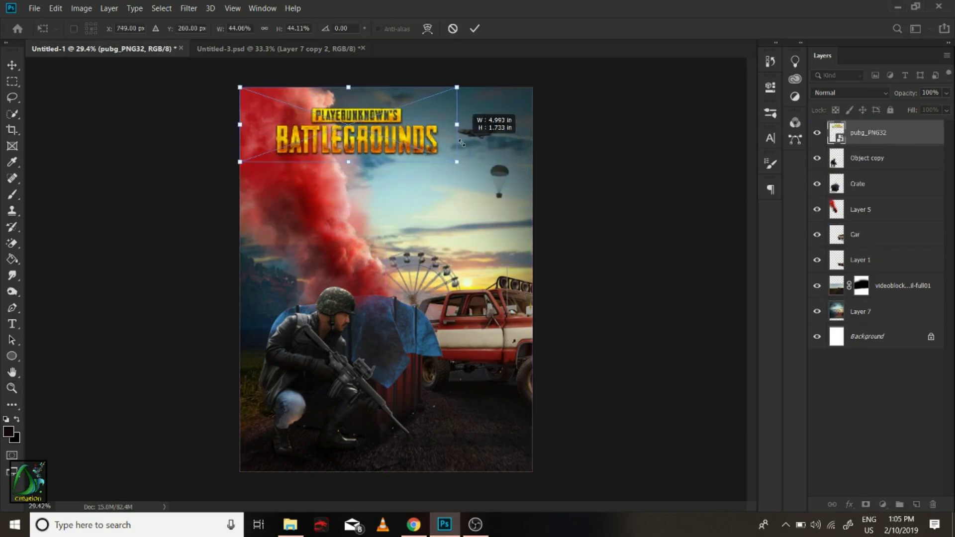
pyautogui.moveTo(425, 130); pyautogui.dragTo(503, 131)
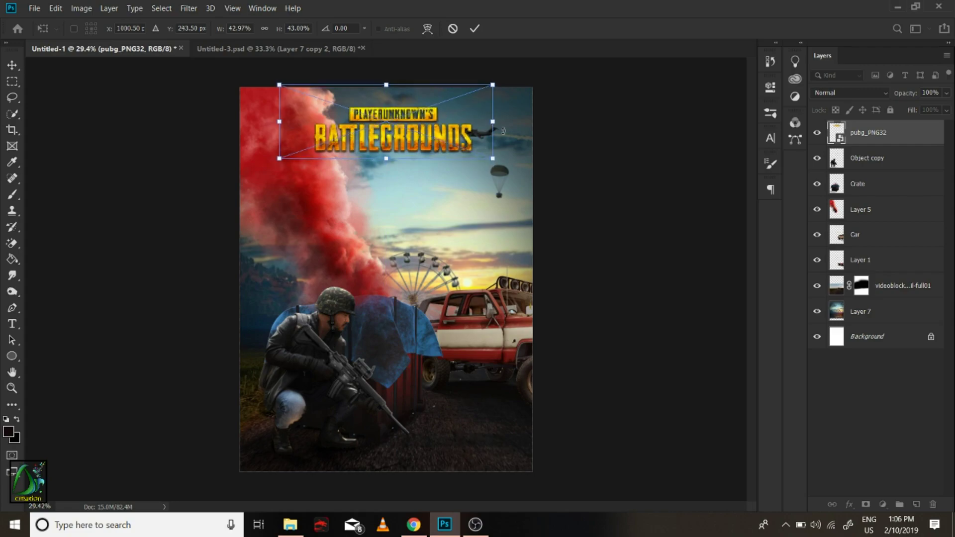
pyautogui.press('Return')
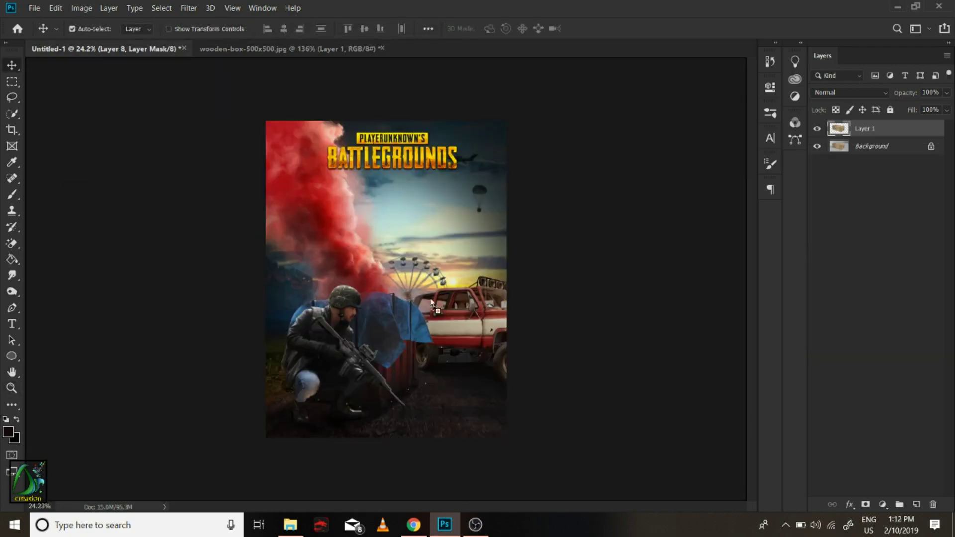
# Bring the wooden box in as the top layer, enlarged and tilted about five degrees, lower right.
pyautogui.moveTo(432, 304); pyautogui.dragTo(467, 314)
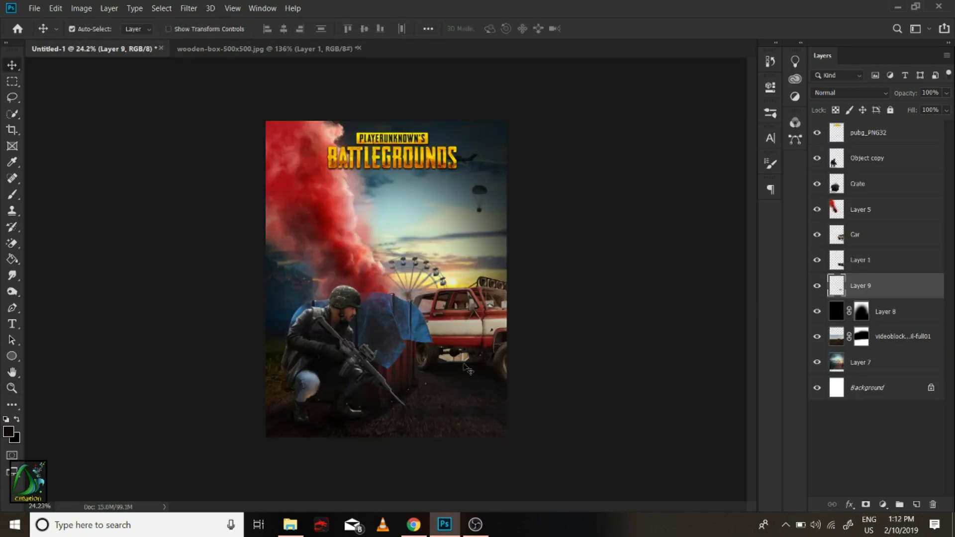
pyautogui.moveTo(848, 312); pyautogui.dragTo(865, 121)
pyautogui.moveTo(477, 424); pyautogui.dragTo(462, 415)
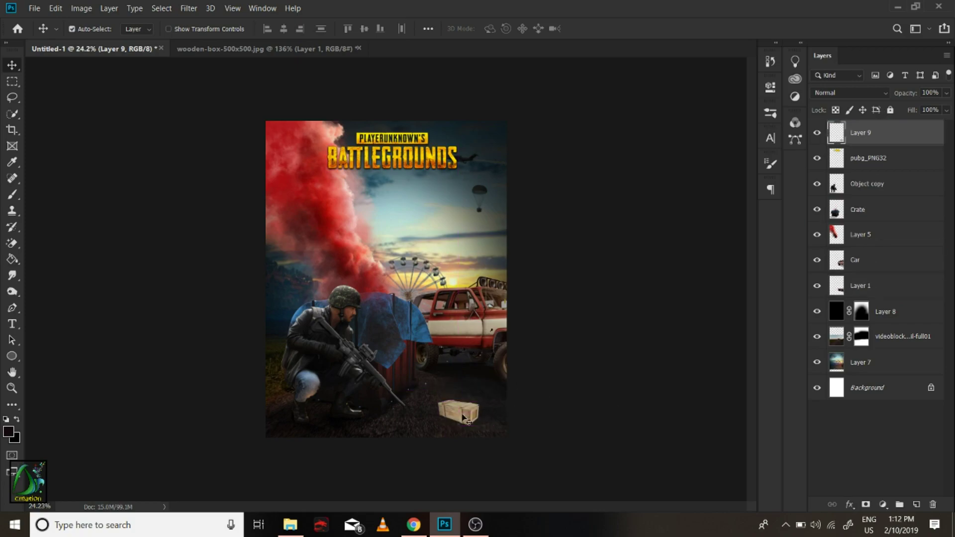
pyautogui.hotkey('ctrl', 't')
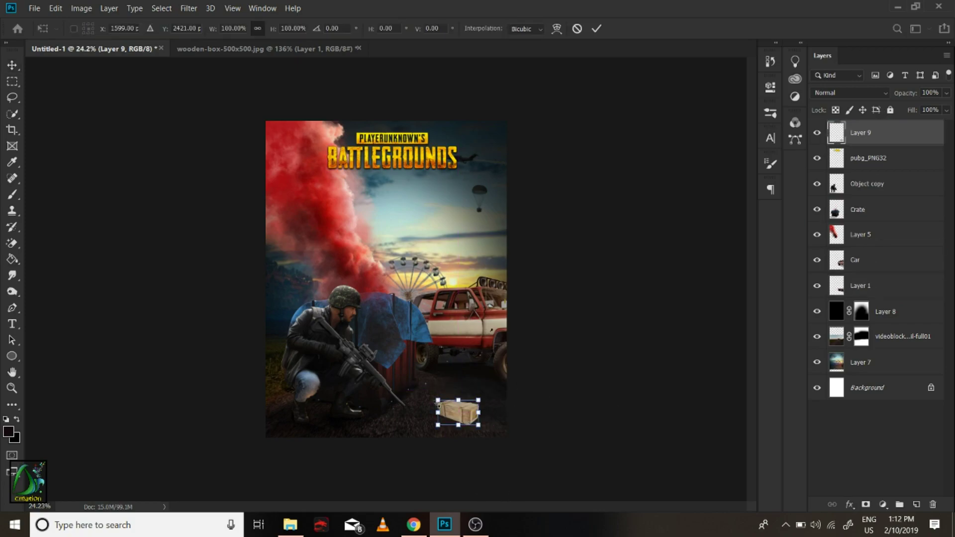
pyautogui.moveTo(480, 425)
pyautogui.mouseDown()
pyautogui.moveTo(548, 473)
pyautogui.moveTo(566, 452)
pyautogui.moveTo(465, 394)
pyautogui.moveTo(482, 404)
pyautogui.mouseUp()
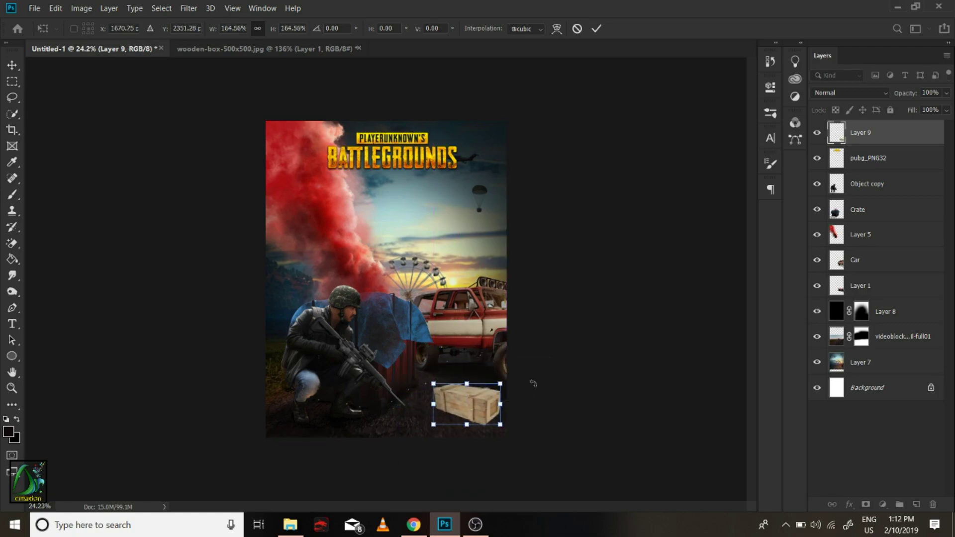
pyautogui.moveTo(530, 384); pyautogui.dragTo(564, 380)
pyautogui.moveTo(502, 383)
pyautogui.mouseDown()
pyautogui.moveTo(497, 444)
pyautogui.moveTo(475, 420)
pyautogui.mouseUp()
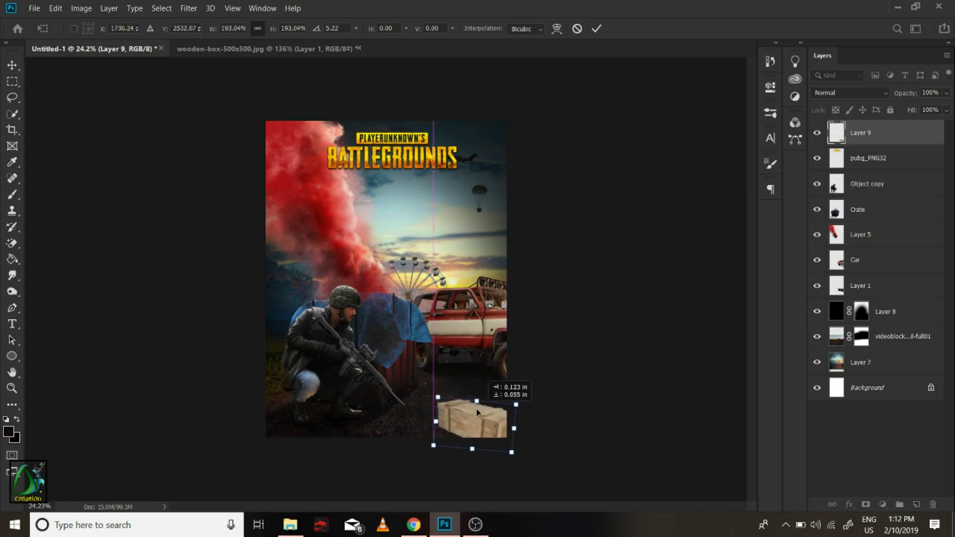
pyautogui.press('Return')
# Darken the wooden box with a Brightness/Contrast adjustment, after dismissing a Hue/Saturation trial.
pyautogui.click(81, 8)
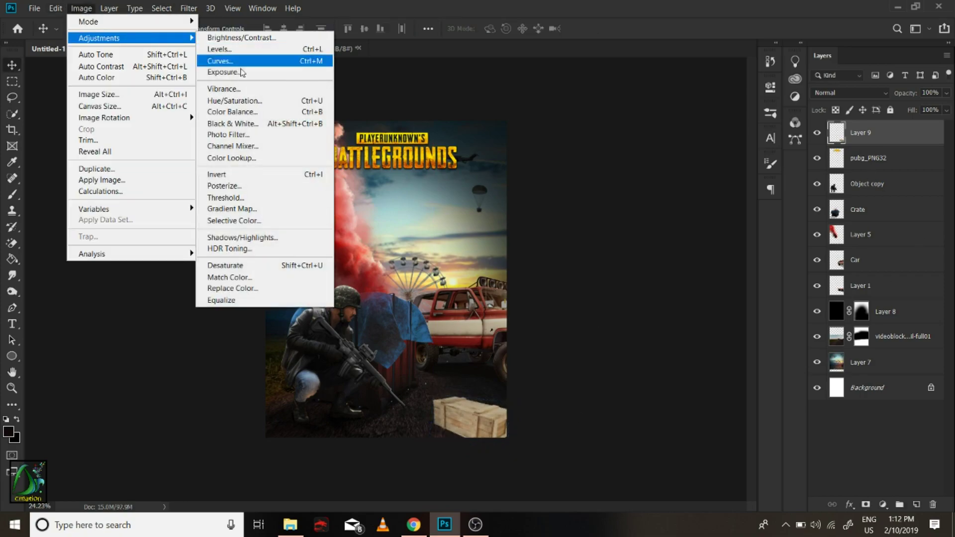
pyautogui.click(234, 101)
pyautogui.press('Return')
pyautogui.click(81, 8)
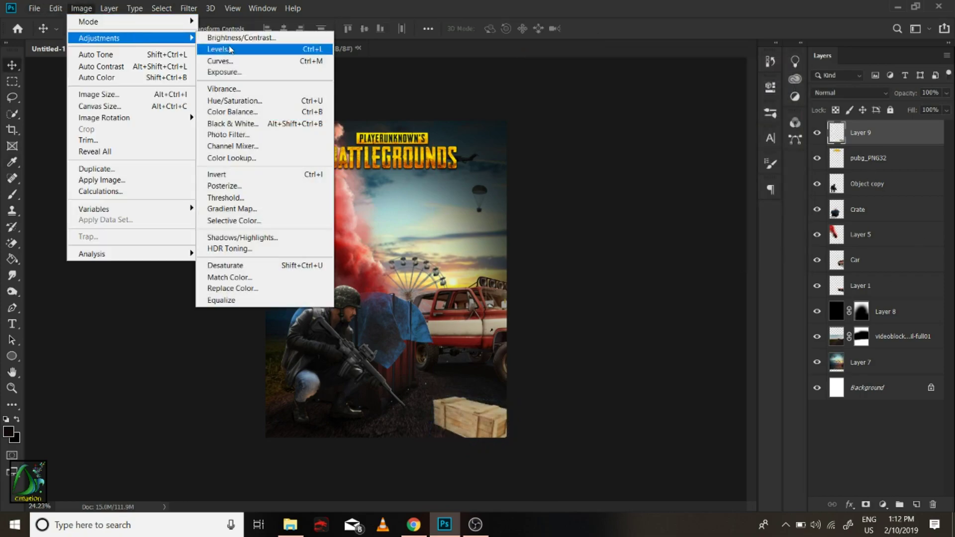
pyautogui.click(318, 41)
pyautogui.moveTo(692, 113); pyautogui.dragTo(617, 114)
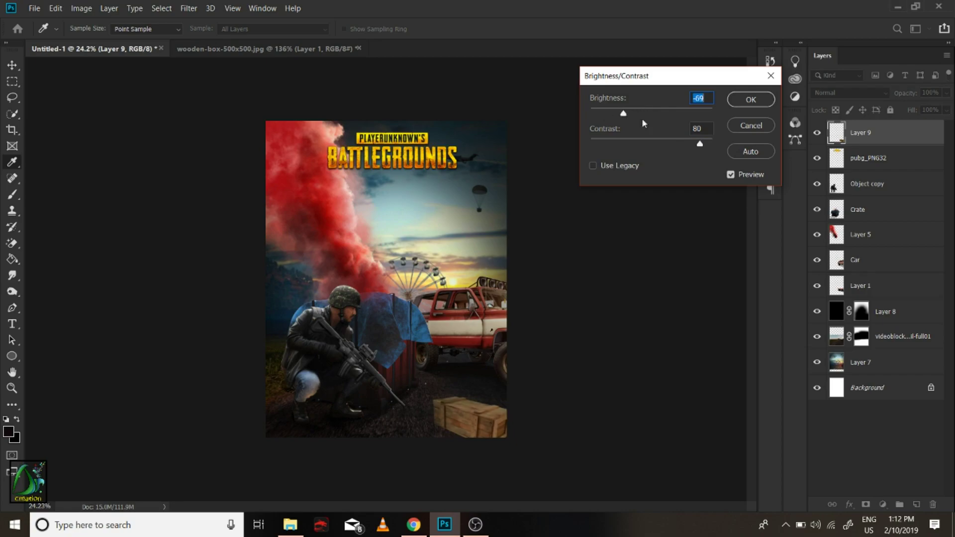
pyautogui.press('Return')
# Darken the box further with a second Brightness/Contrast pass and nudge it up slightly.
pyautogui.click(81, 8)
pyautogui.click(318, 41)
pyautogui.moveTo(651, 113)
pyautogui.mouseDown()
pyautogui.moveTo(636, 114)
pyautogui.moveTo(693, 144)
pyautogui.mouseUp()
pyautogui.click(751, 102)
pyautogui.press('v')
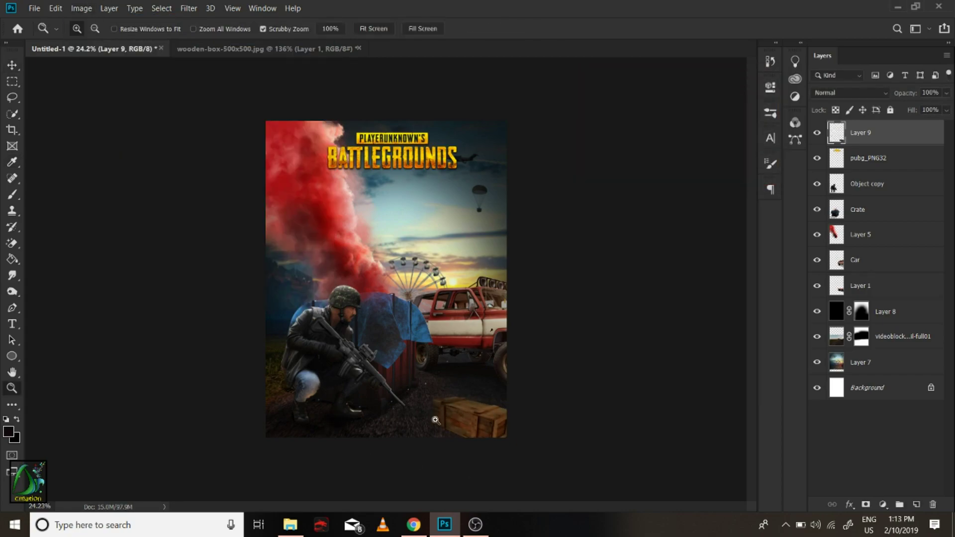
pyautogui.scroll(3, 498, 259)
pyautogui.moveTo(570, 342); pyautogui.dragTo(562, 321)
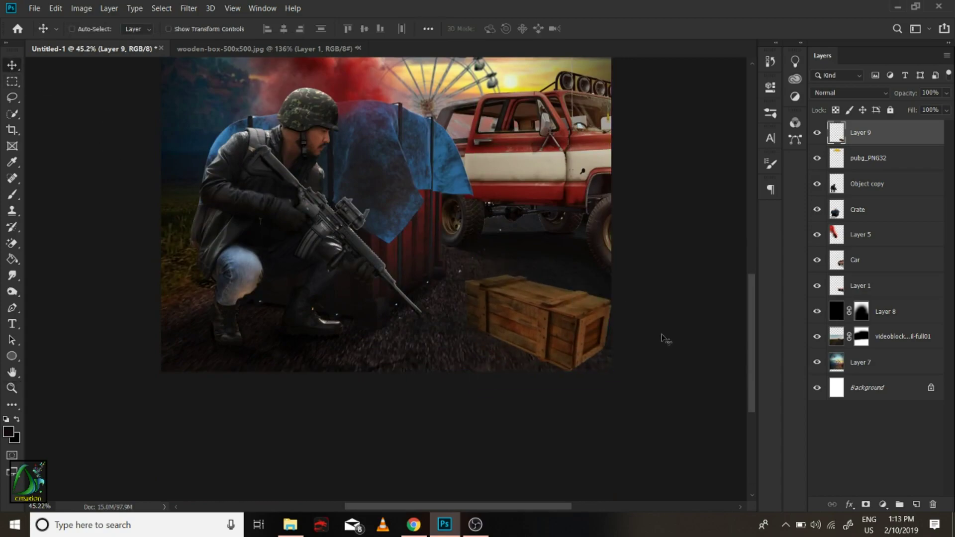
# Squash the wooden box vertically and zoom in closely on it.
pyautogui.hotkey('ctrl', 't')
pyautogui.moveTo(537, 273)
pyautogui.mouseDown()
pyautogui.moveTo(539, 292)
pyautogui.moveTo(476, 286)
pyautogui.mouseUp()
pyautogui.press('Return')
pyautogui.click(491, 273)
pyautogui.press('z')
pyautogui.moveTo(529, 411); pyautogui.dragTo(564, 345)
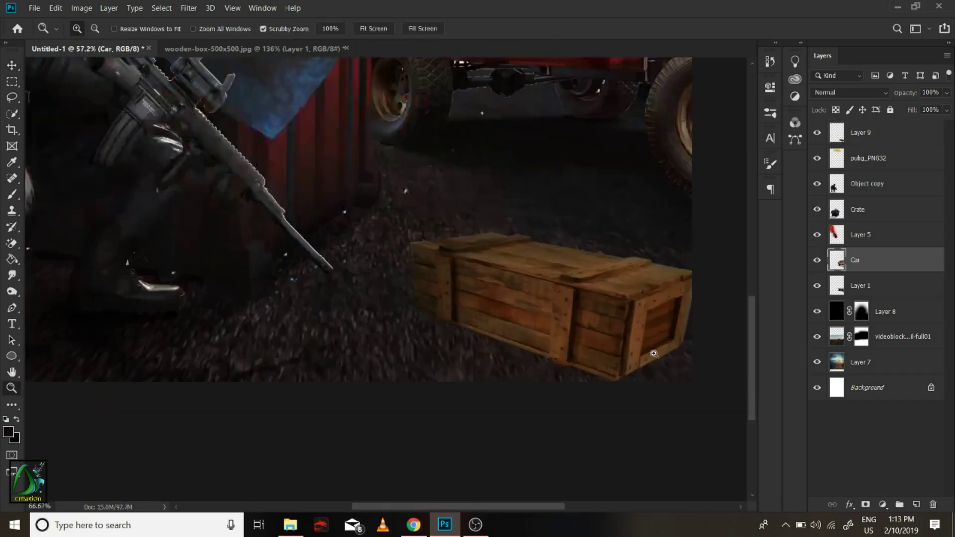
pyautogui.moveTo(486, 175); pyautogui.dragTo(358, 239)
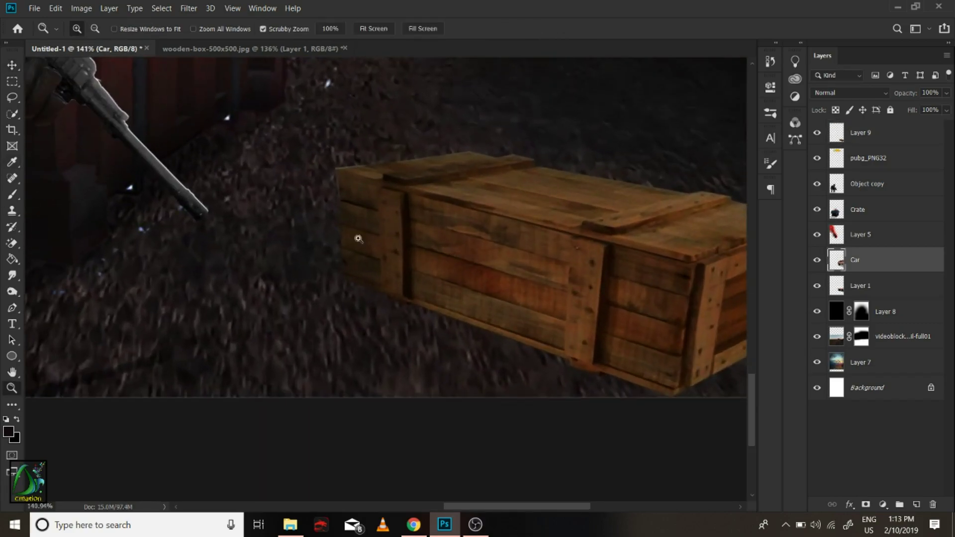
pyautogui.press('v')
pyautogui.moveTo(339, 189); pyautogui.dragTo(331, 187)
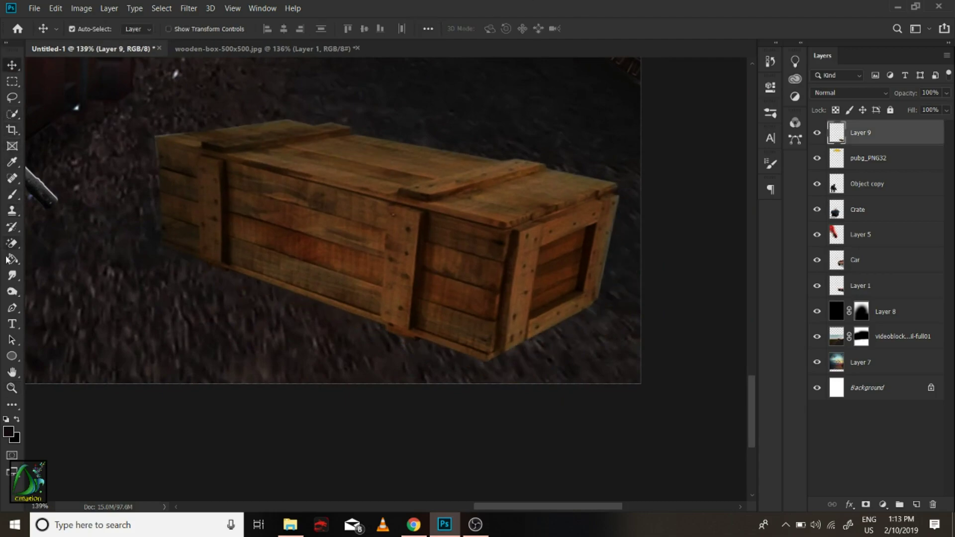
# Outline the crate's middle band with a pen path, make it a selection and remove it.
pyautogui.click(12, 307)
pyautogui.click(504, 261)
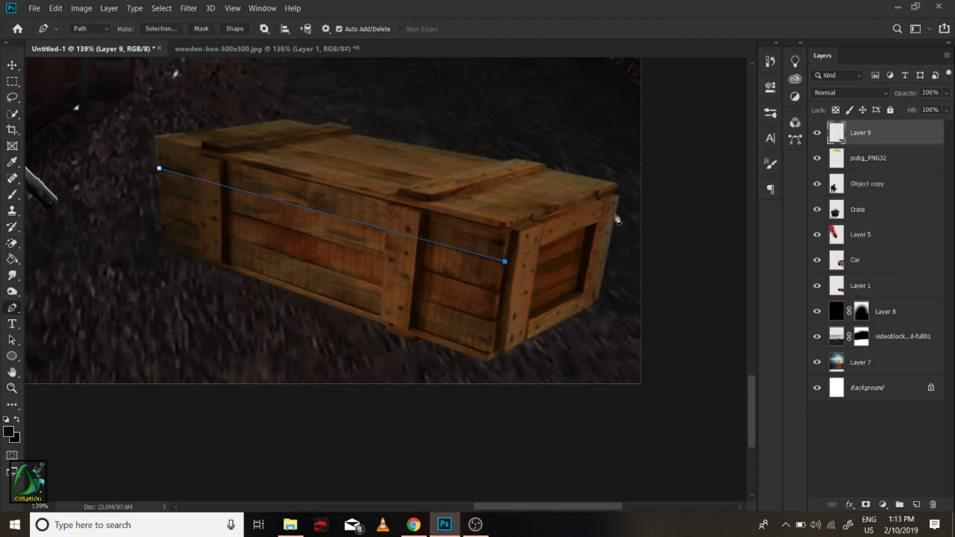
pyautogui.click(160, 212)
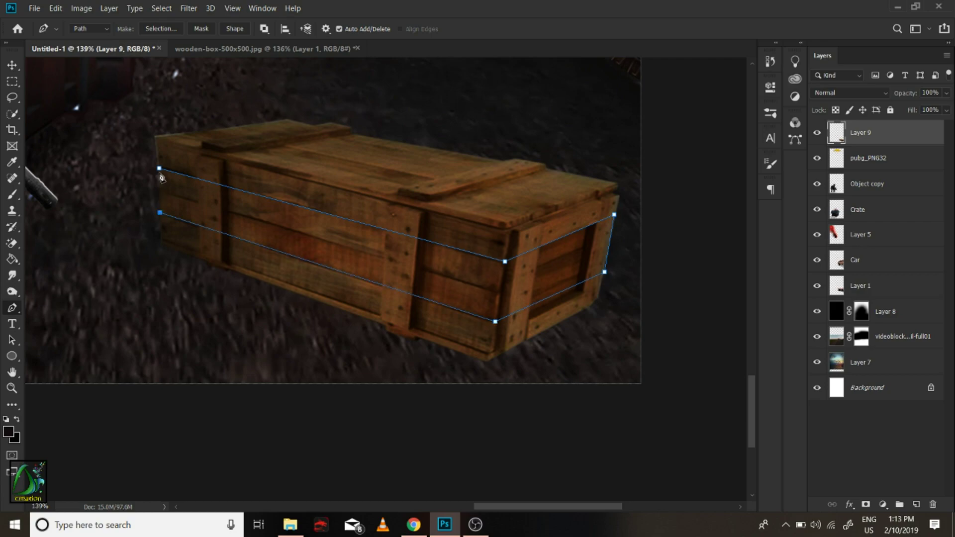
pyautogui.click(159, 169)
pyautogui.rightClick(234, 221)
pyautogui.click(279, 272)
pyautogui.click(544, 131)
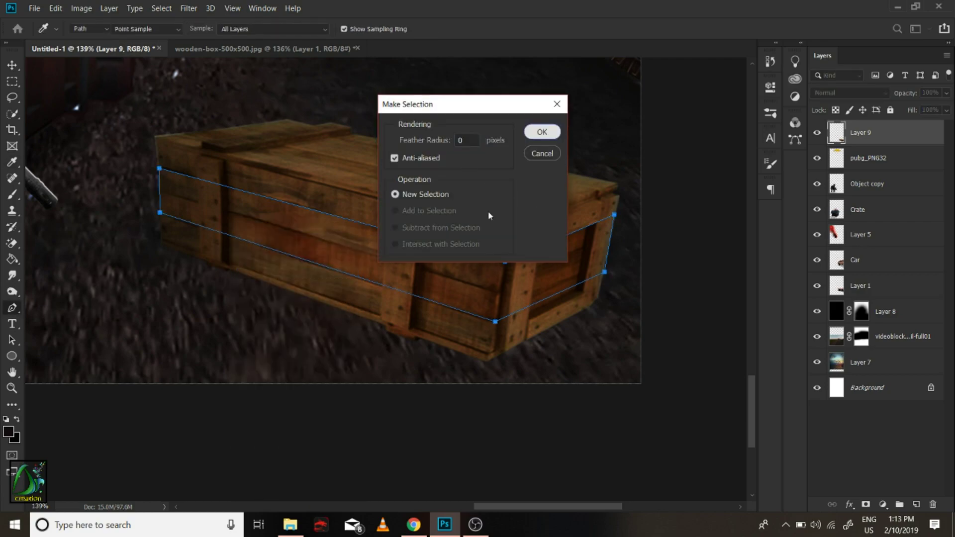
pyautogui.press('w')
pyautogui.rightClick(294, 226)
pyautogui.click(348, 322)
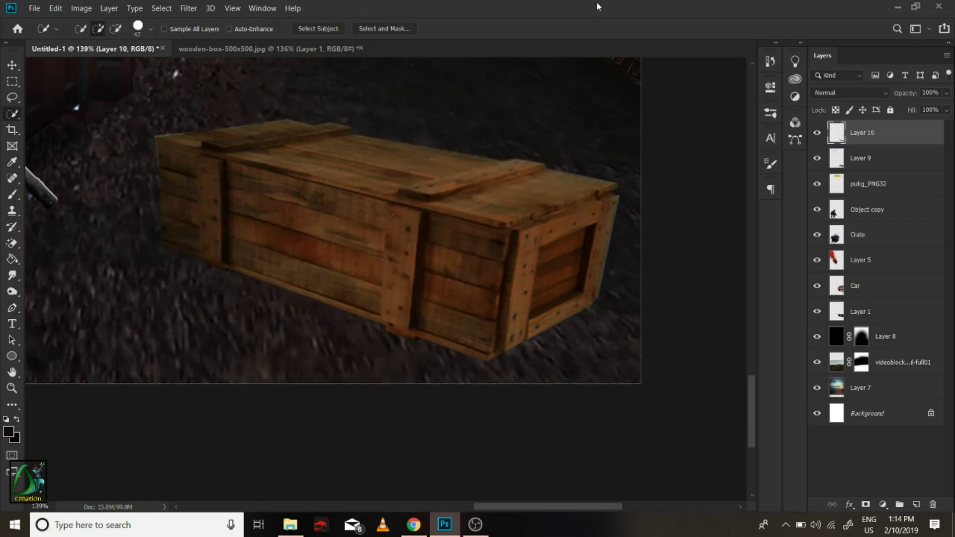
pyautogui.press('Delete')
# Copy the crate's lower part to a new layer and move it up into the gap.
pyautogui.click(12, 98)
pyautogui.moveTo(169, 207); pyautogui.dragTo(297, 324)
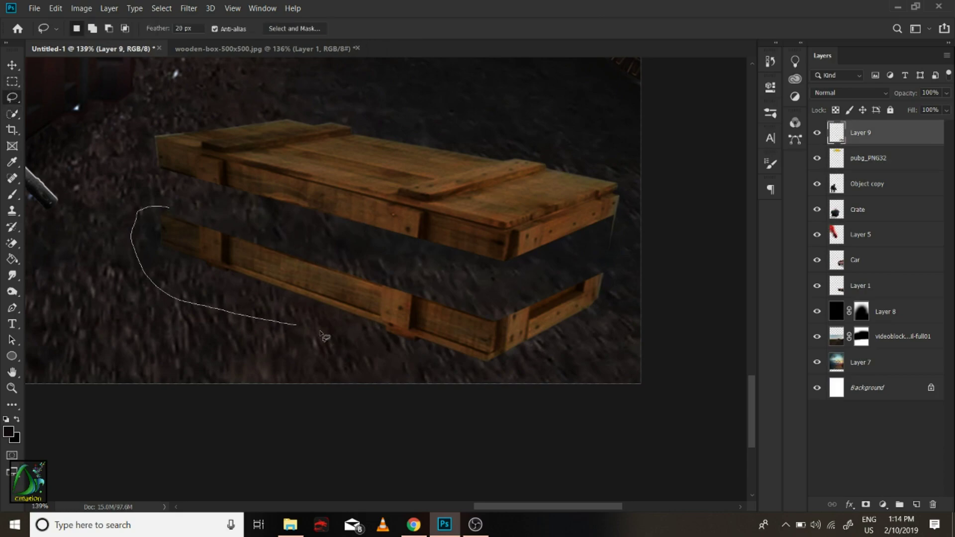
pyautogui.moveTo(226, 227); pyautogui.dragTo(230, 224)
pyautogui.rightClick(278, 262)
pyautogui.click(348, 347)
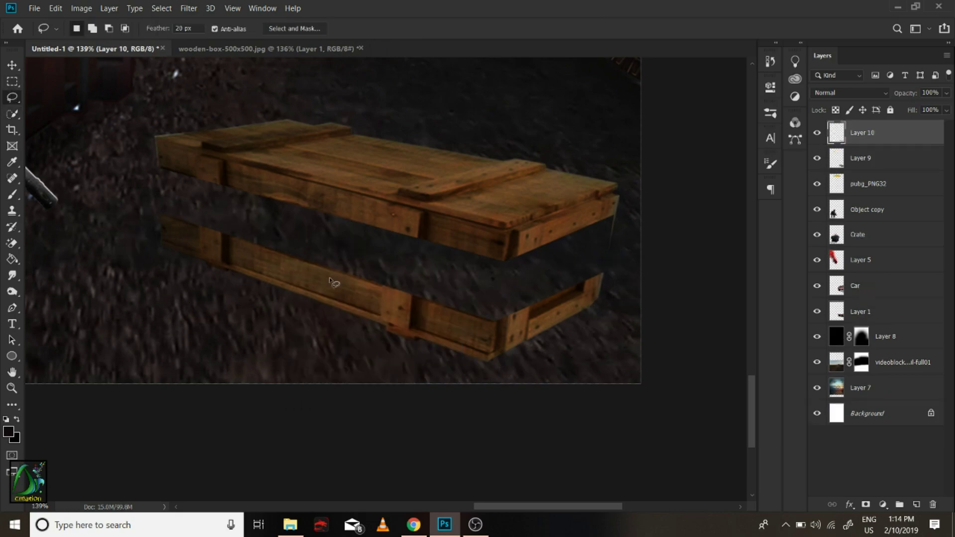
pyautogui.press('Return')
pyautogui.click(12, 65)
pyautogui.moveTo(358, 304); pyautogui.dragTo(368, 251)
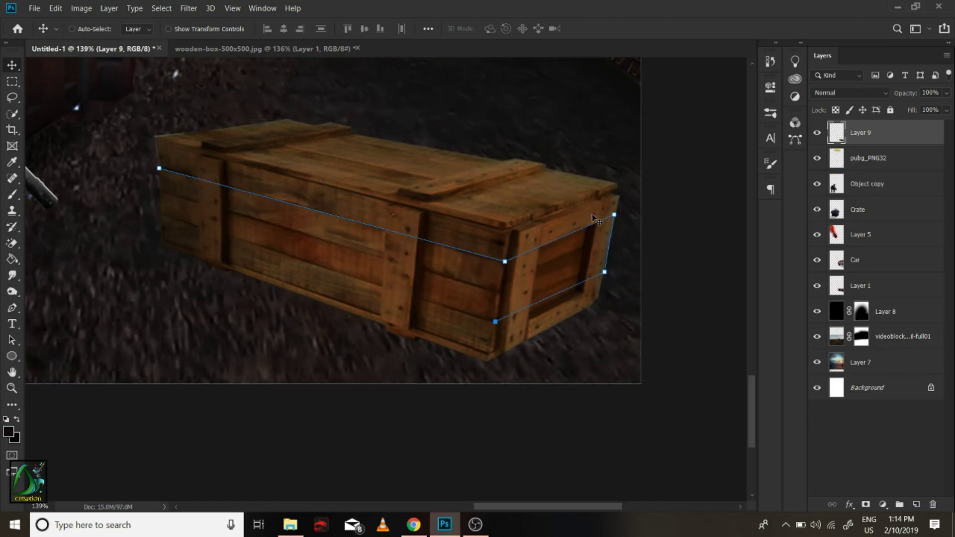
# Reselect the band on the Car layer, cut it to its own layer, and shift the lower part down.
pyautogui.click(615, 248)
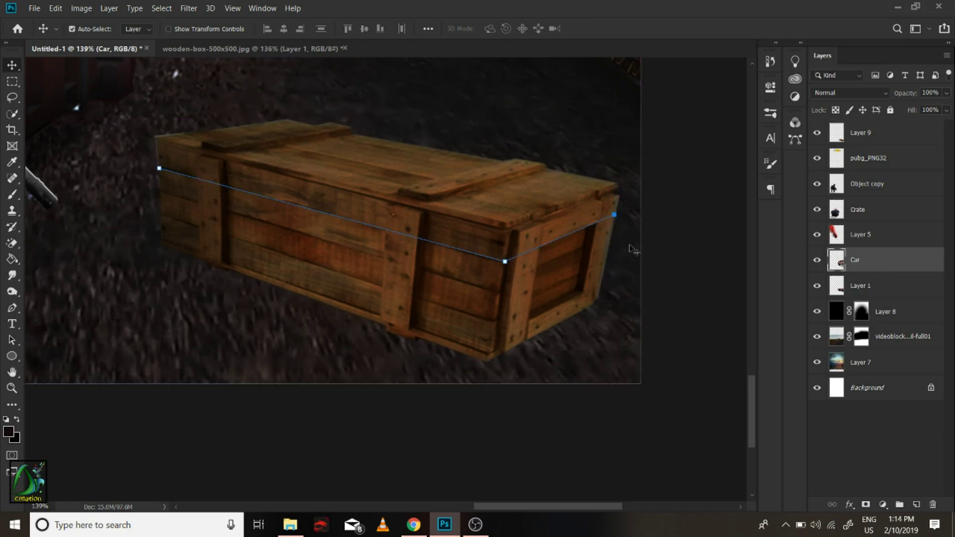
pyautogui.click(12, 308)
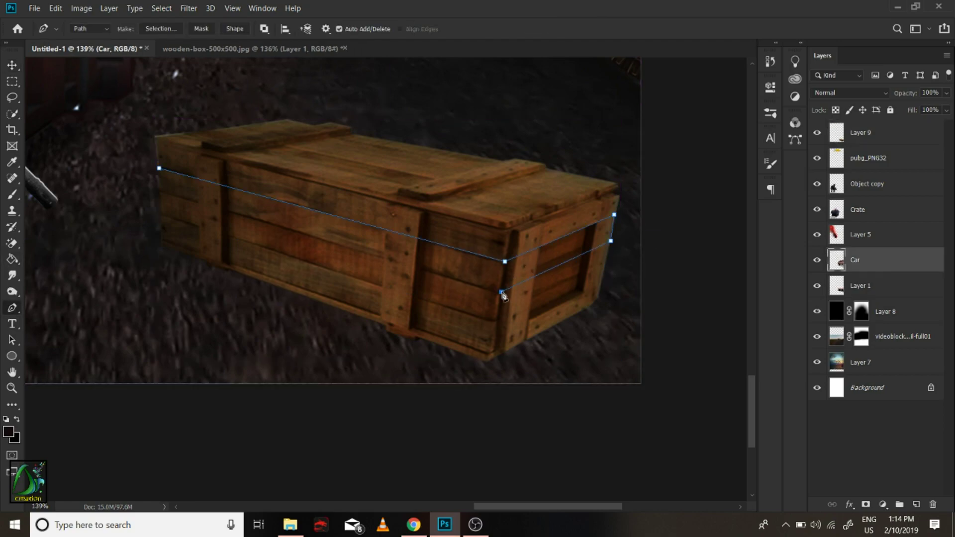
pyautogui.rightClick(185, 191)
pyautogui.click(209, 243)
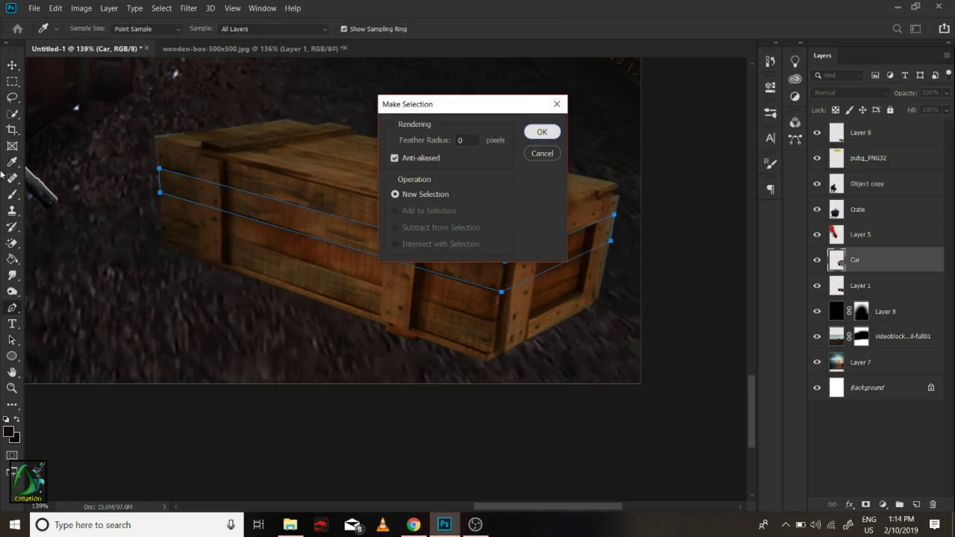
pyautogui.click(543, 132)
pyautogui.press('w')
pyautogui.hotkey('ctrl', 'j')
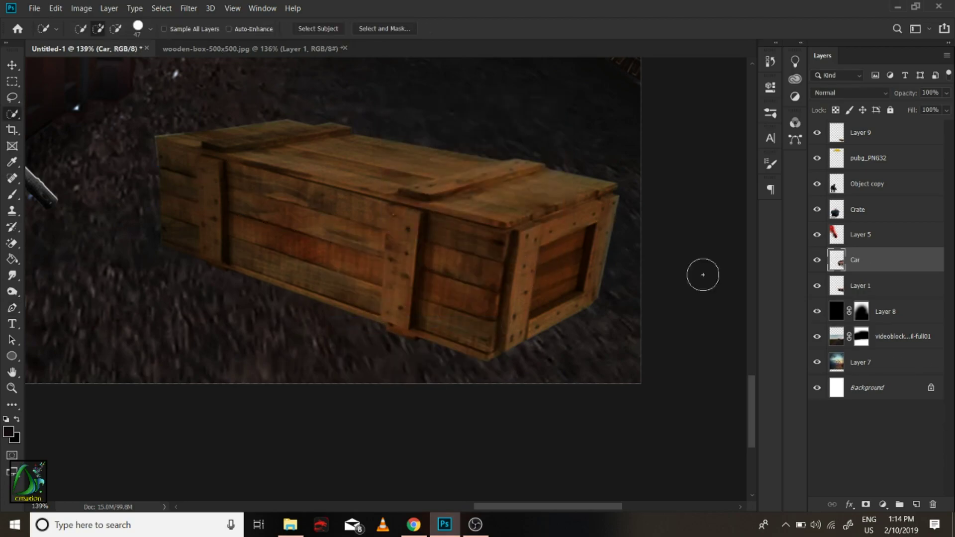
pyautogui.hotkey('ctrl', 'z')
pyautogui.rightClick(405, 252)
pyautogui.click(465, 350)
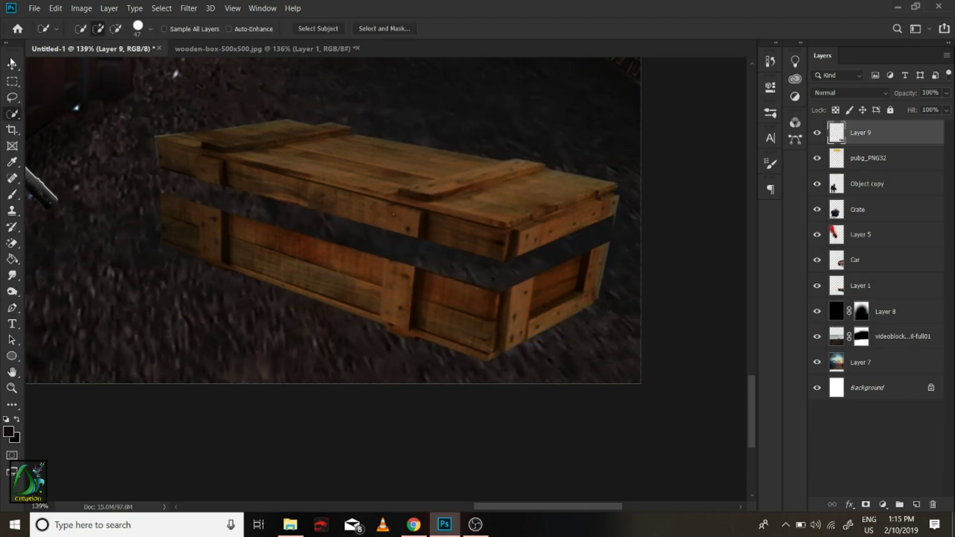
pyautogui.press('v')
pyautogui.moveTo(423, 174); pyautogui.dragTo(426, 189)
# Copy the crate's top to a new layer and slide it down over the dark band.
pyautogui.click(12, 98)
pyautogui.moveTo(148, 174); pyautogui.dragTo(351, 231)
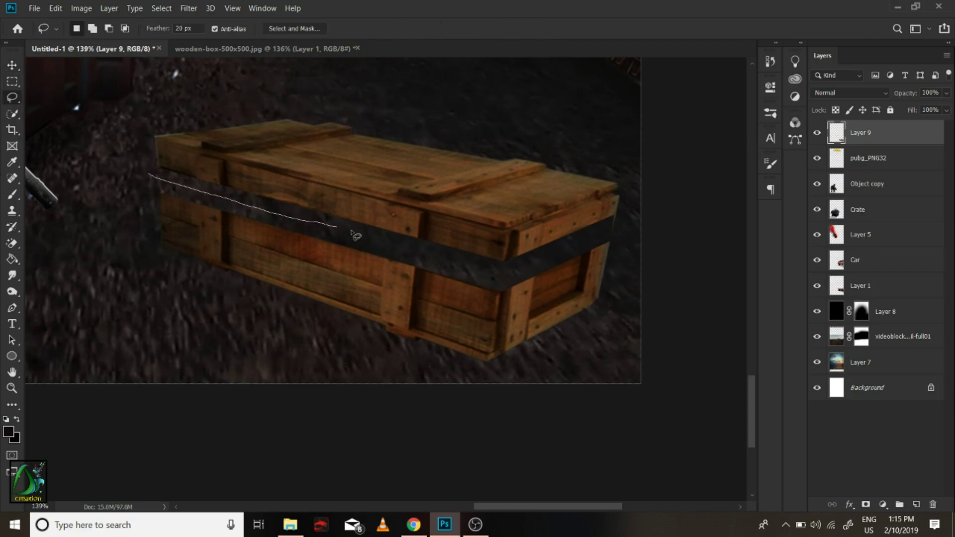
pyautogui.moveTo(564, 259); pyautogui.dragTo(149, 179)
pyautogui.rightClick(358, 153)
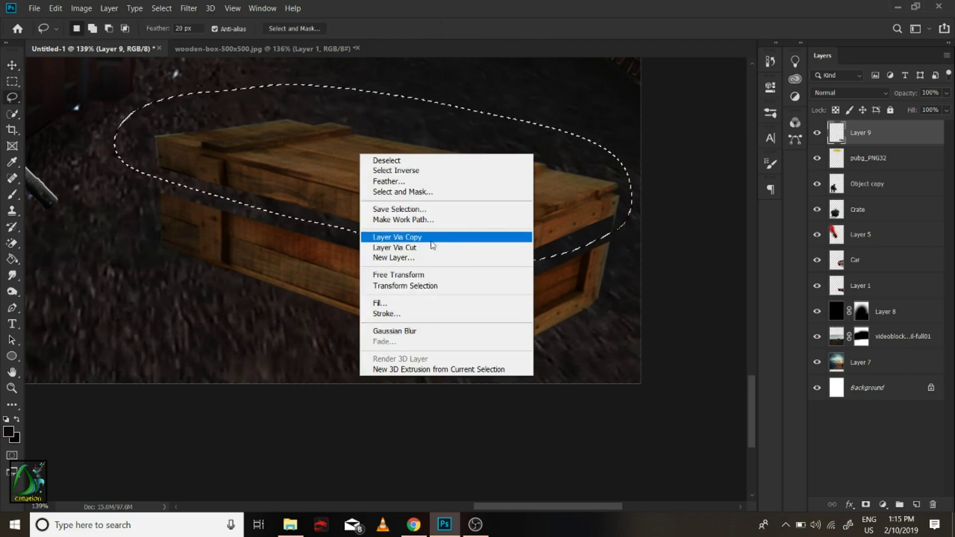
pyautogui.click(429, 238)
pyautogui.click(11, 66)
pyautogui.moveTo(447, 179); pyautogui.dragTo(448, 207)
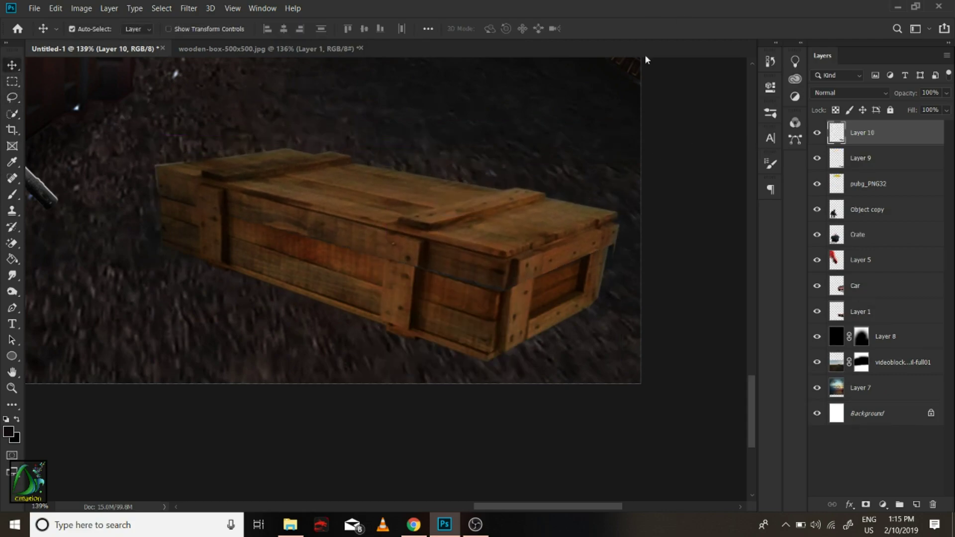
# Resize the copied top to fit the crate and merge the two crate layers into one.
pyautogui.hotkey('ctrl', 't')
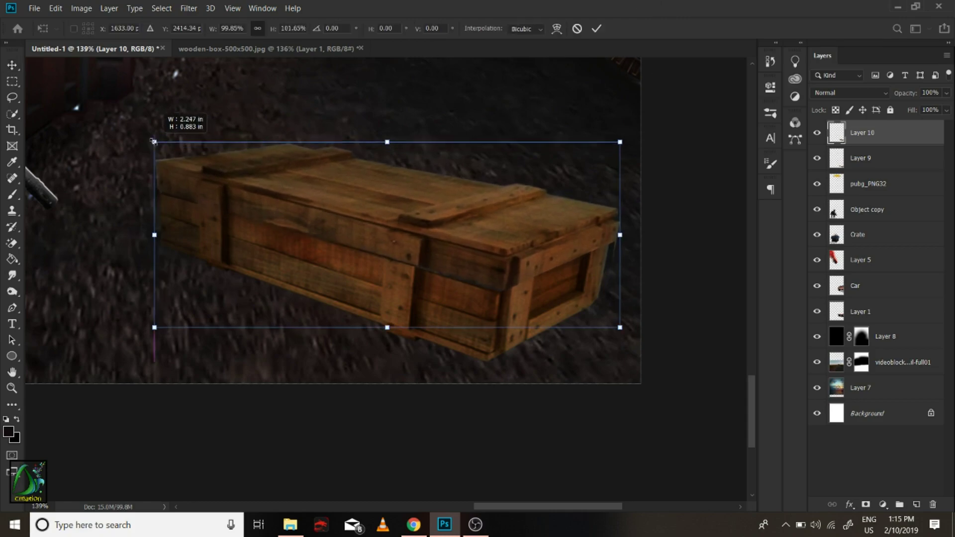
pyautogui.moveTo(154, 147); pyautogui.dragTo(154, 140)
pyautogui.moveTo(619, 234); pyautogui.dragTo(614, 239)
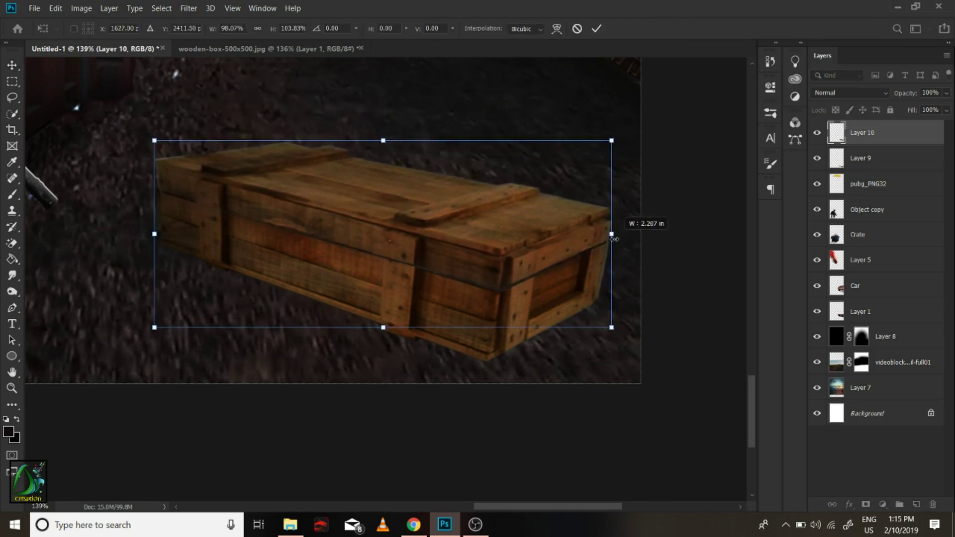
pyautogui.rightClick(506, 247)
pyautogui.click(532, 305)
pyautogui.press('Return')
pyautogui.keyDown('ctrl'); pyautogui.click(869, 157); pyautogui.keyUp('ctrl')
pyautogui.rightClick(867, 158)
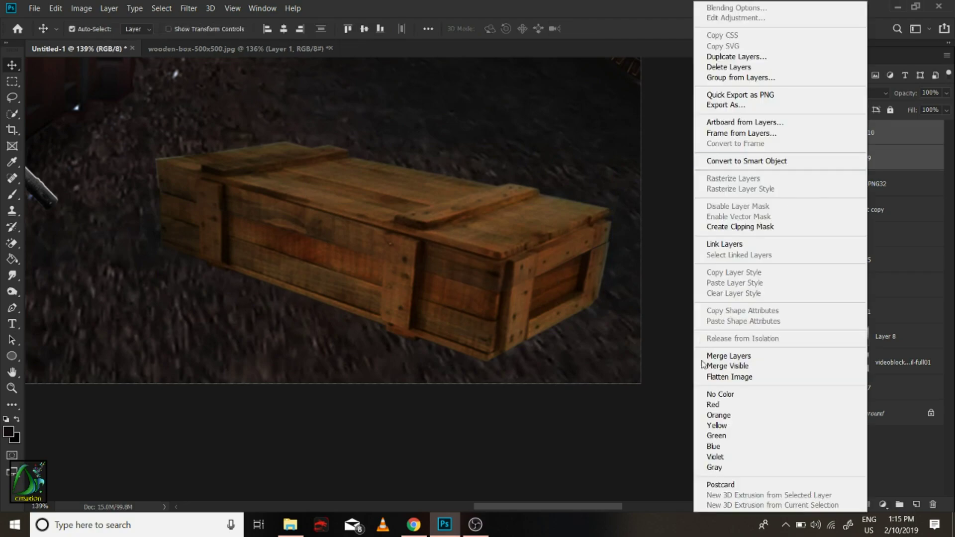
pyautogui.click(716, 356)
# Rescale the merged crate and move it onto the ground in front of the truck.
pyautogui.scroll(-5, 497, 251)
pyautogui.hotkey('ctrl', 't')
pyautogui.moveTo(542, 290); pyautogui.dragTo(529, 285)
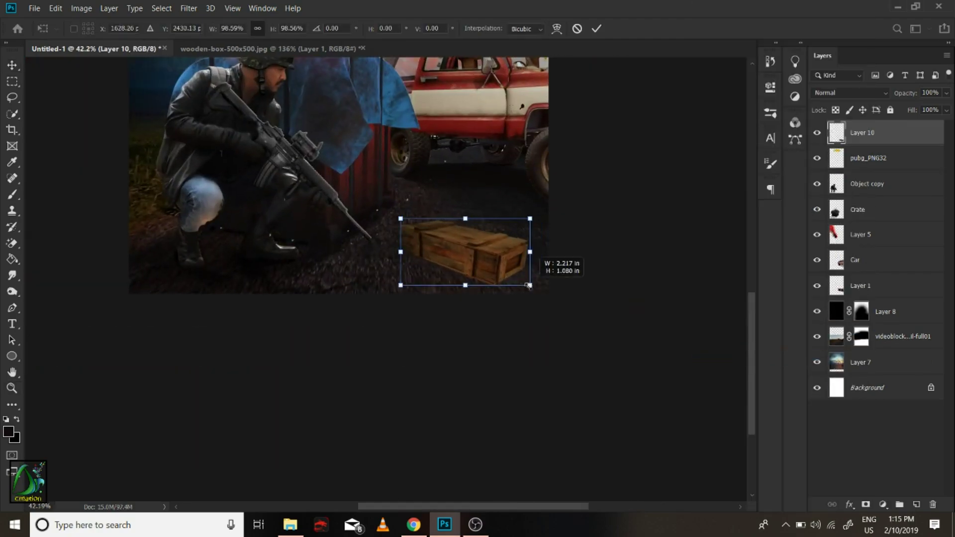
pyautogui.moveTo(465, 251); pyautogui.dragTo(490, 249)
pyautogui.moveTo(522, 213); pyautogui.dragTo(543, 206)
pyautogui.press('Return')
# Zoom in on the crate, duplicate its layer and select the lower copy.
pyautogui.press('z')
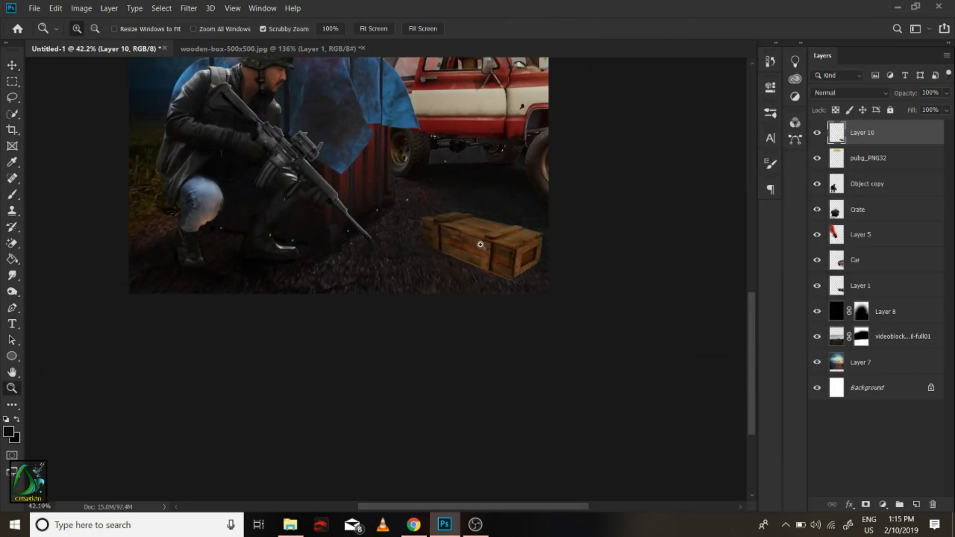
pyautogui.moveTo(481, 294)
pyautogui.mouseDown()
pyautogui.moveTo(551, 309)
pyautogui.moveTo(427, 305)
pyautogui.moveTo(639, 246)
pyautogui.mouseUp()
pyautogui.rightClick(864, 145)
pyautogui.press('Escape')
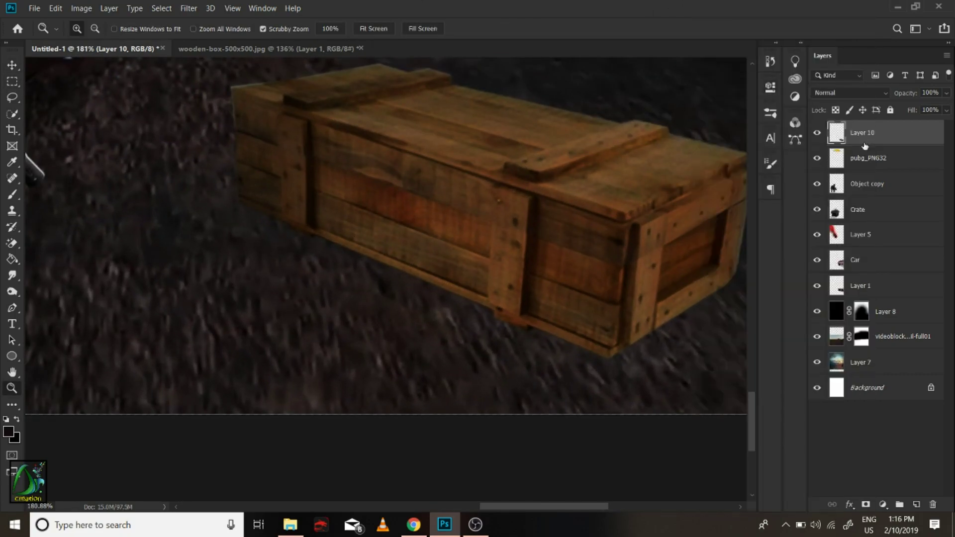
pyautogui.moveTo(350, 312); pyautogui.dragTo(324, 281)
pyautogui.hotkey('ctrl', 'j')
pyautogui.hotkey('alt', '[')
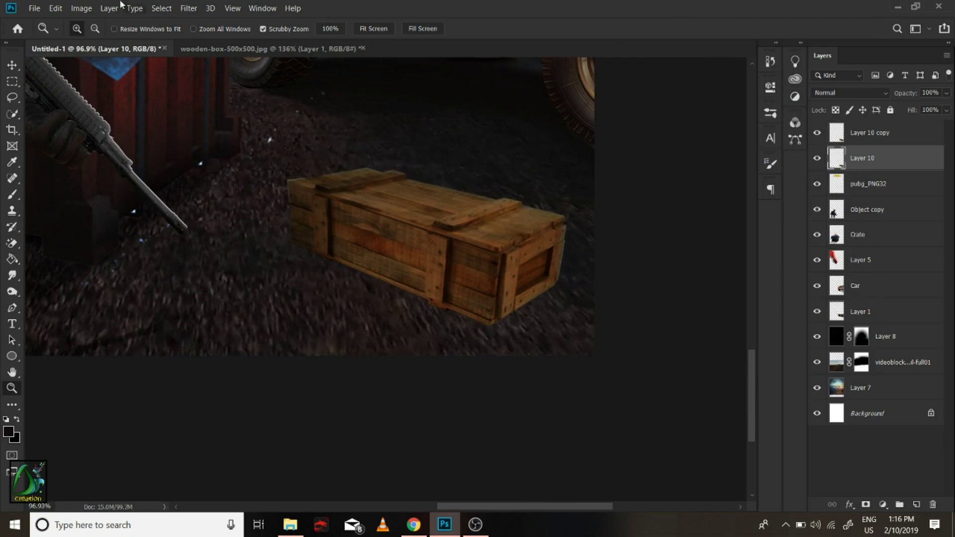
# Darken the lower crate copy to black with Exposure and flip it vertically and horizontally.
pyautogui.click(81, 8)
pyautogui.click(271, 58)
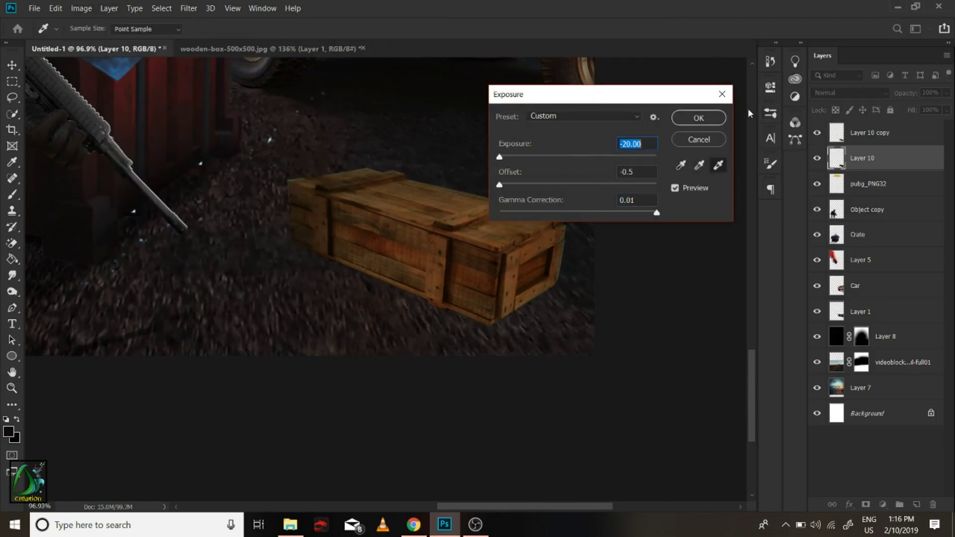
pyautogui.click(698, 117)
pyautogui.hotkey('ctrl', 't')
pyautogui.rightClick(426, 232)
pyautogui.click(498, 400)
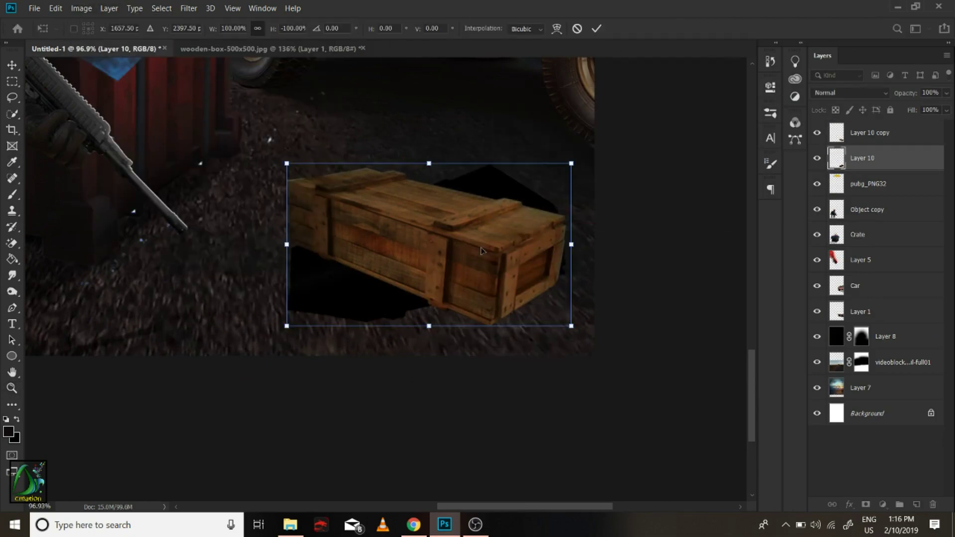
pyautogui.rightClick(481, 250)
pyautogui.click(552, 407)
# Move, widen and rotate the black copy into a ground shadow under the crate.
pyautogui.moveTo(464, 264); pyautogui.dragTo(425, 318)
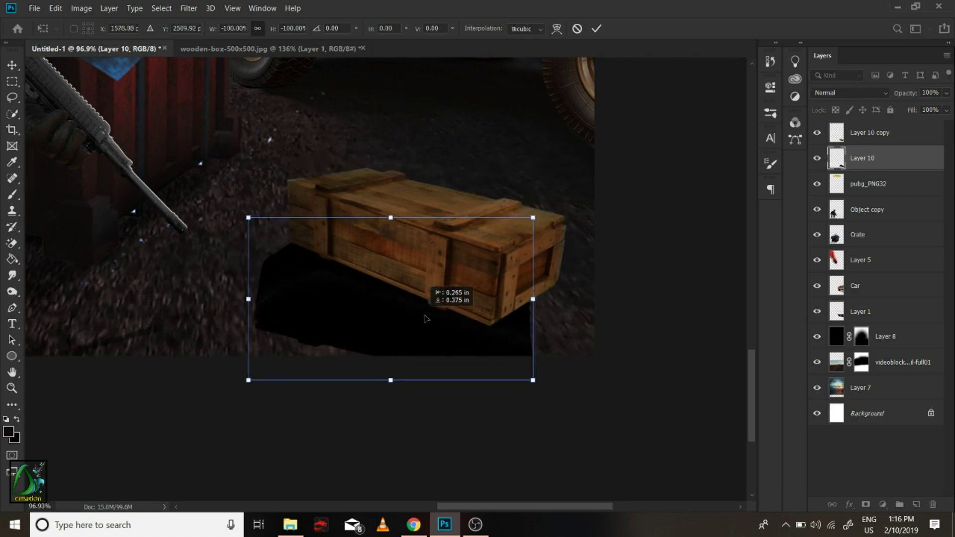
pyautogui.moveTo(533, 299)
pyautogui.mouseDown()
pyautogui.moveTo(567, 296)
pyautogui.moveTo(490, 305)
pyautogui.moveTo(488, 276)
pyautogui.mouseUp()
pyautogui.moveTo(587, 164); pyautogui.dragTo(617, 147)
pyautogui.moveTo(464, 234); pyautogui.dragTo(463, 236)
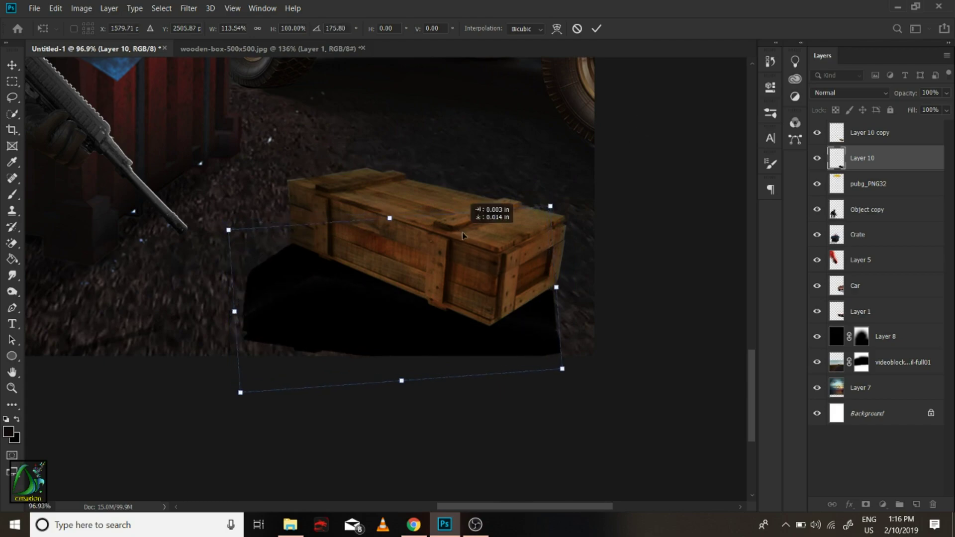
pyautogui.moveTo(556, 287); pyautogui.dragTo(564, 281)
pyautogui.press('Return')
# Set up a 36 px black brush for painting the crate shadow.
pyautogui.press('z')
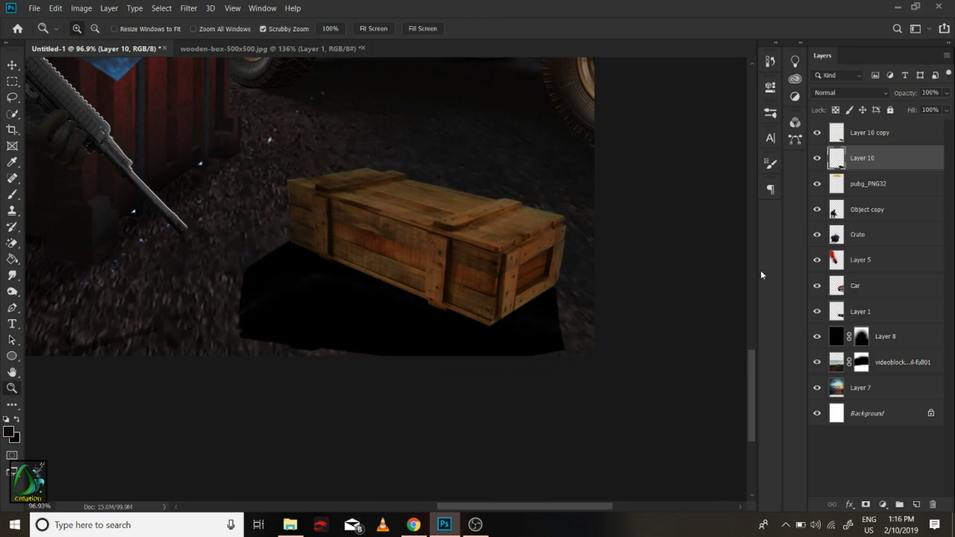
pyautogui.click(12, 242)
pyautogui.rightClick(269, 298)
pyautogui.press('Return')
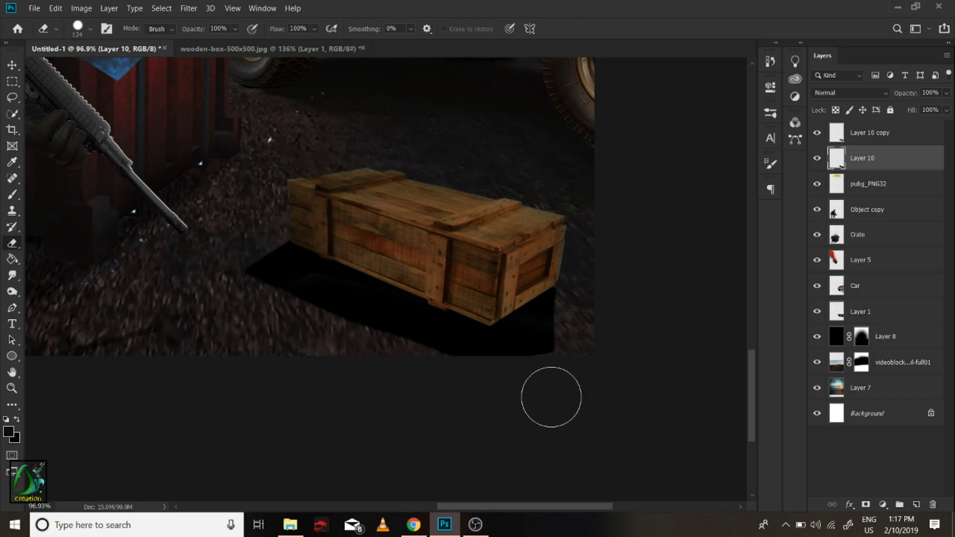
pyautogui.click(12, 194)
pyautogui.rightClick(512, 318)
pyautogui.doubleClick(579, 233)
pyautogui.write('36')
pyautogui.press('Return')
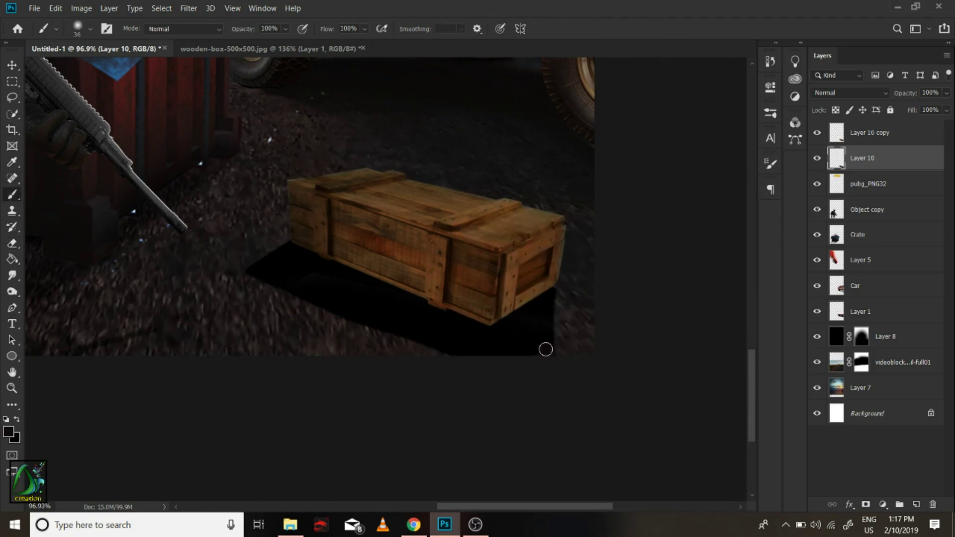
pyautogui.rightClick(531, 300)
pyautogui.press('Escape')
pyautogui.click(15, 440)
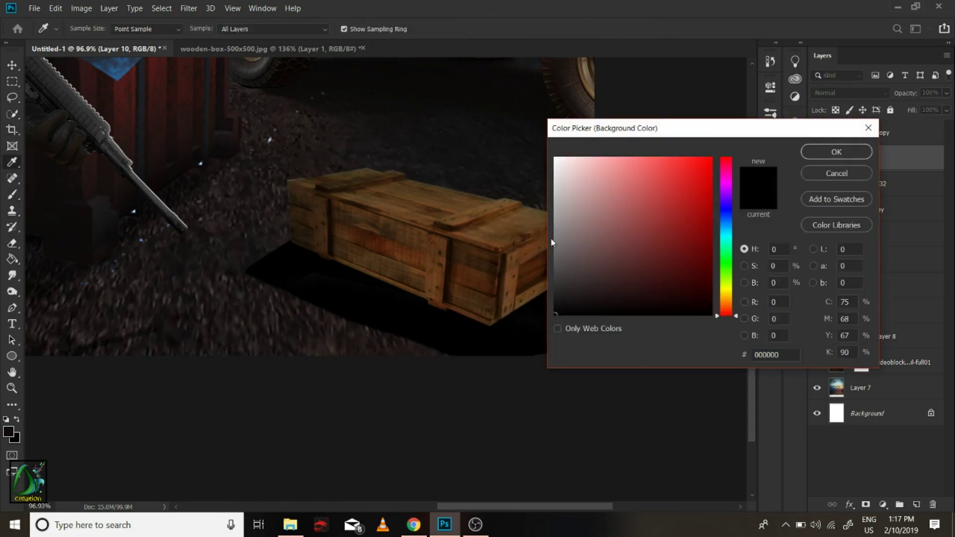
pyautogui.click(821, 152)
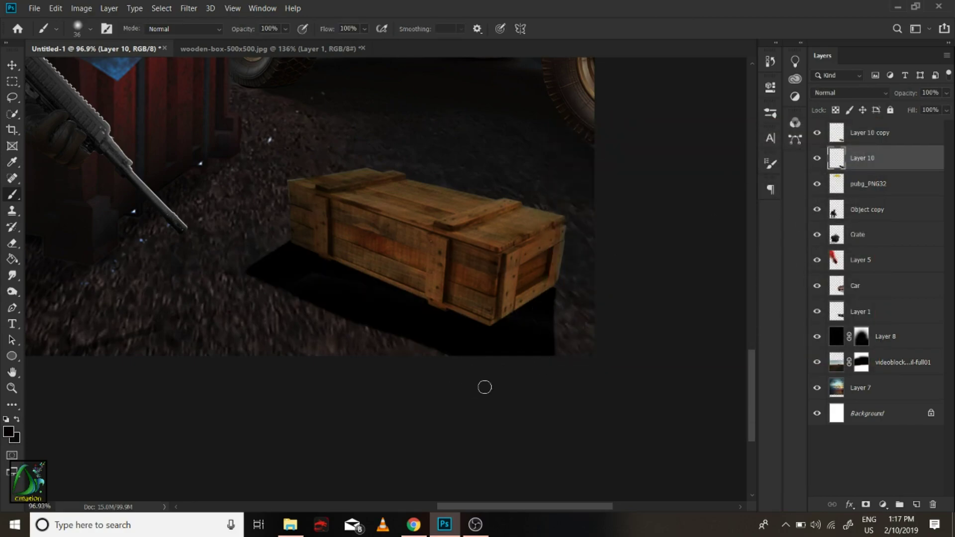
# Lower the shadow layer's opacity to about 53%.
pyautogui.press('z')
pyautogui.scroll(-3, 484, 387)
pyautogui.scroll(2, 484, 387)
pyautogui.press('4')
pyautogui.press('6')
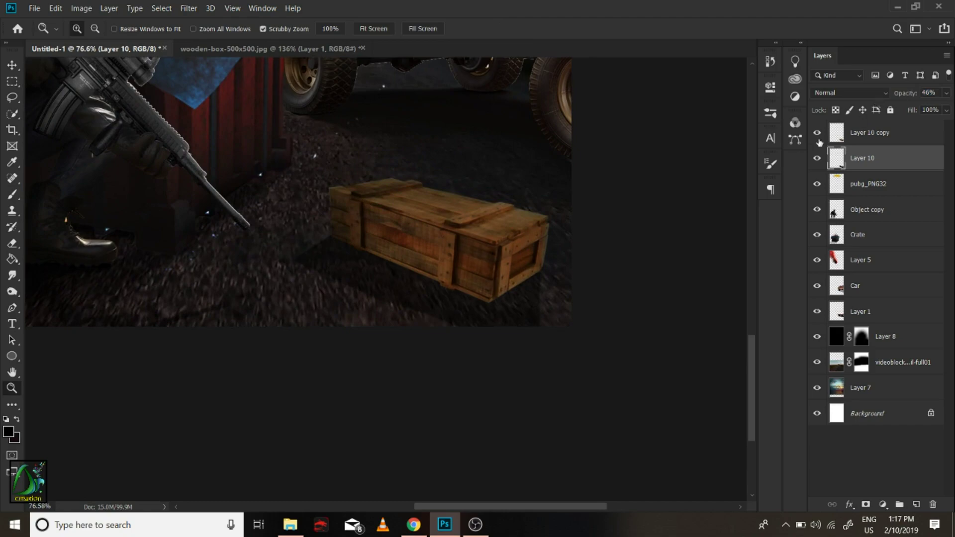
# Apply Motion Blur to the shadow with angle 57 and distance 54.
pyautogui.click(189, 8)
pyautogui.moveTo(196, 141)
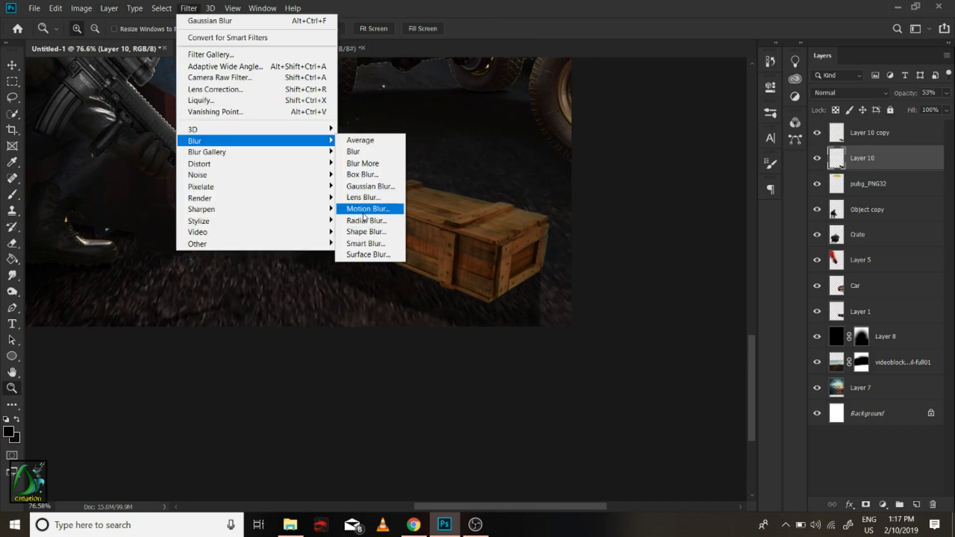
pyautogui.click(376, 207)
pyautogui.press('Up')
pyautogui.press('Up')
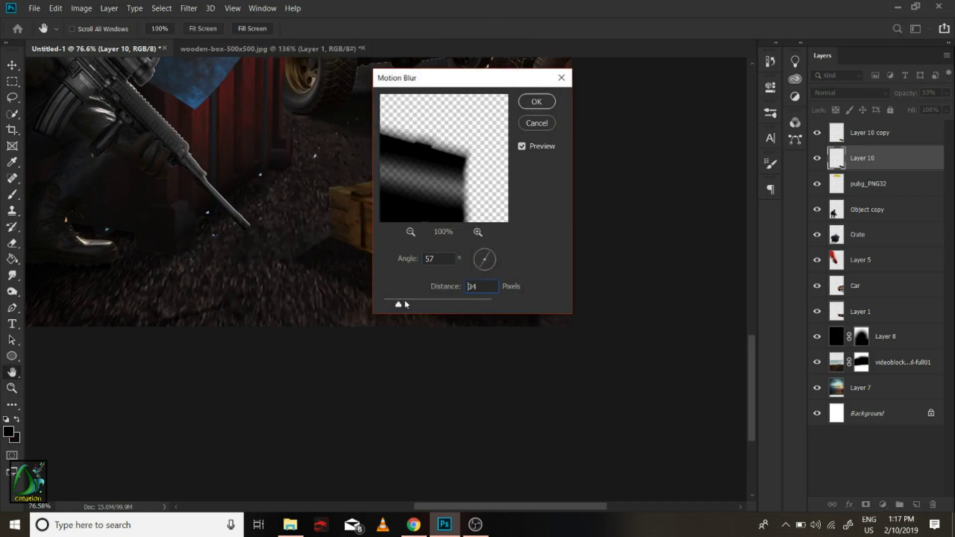
pyautogui.moveTo(393, 304); pyautogui.dragTo(413, 303)
pyautogui.click(537, 102)
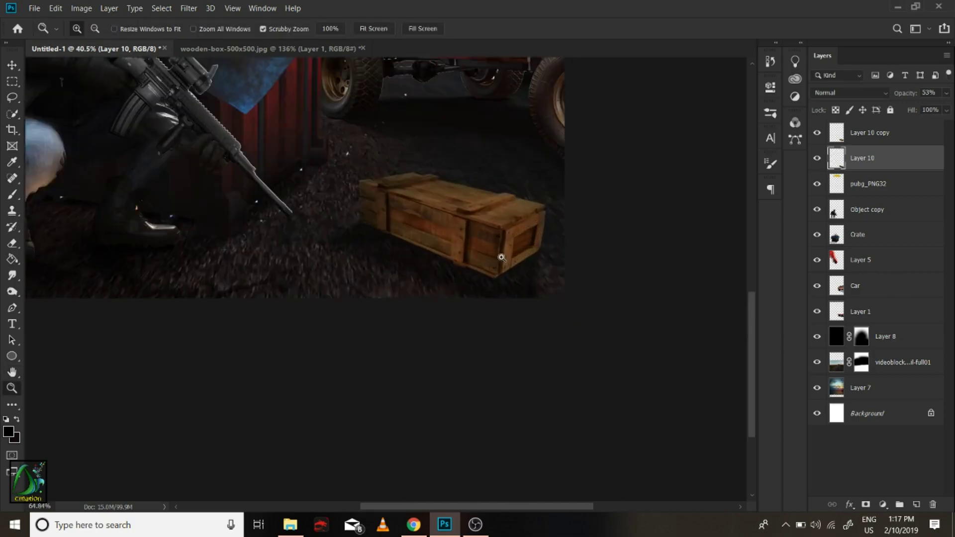
pyautogui.scroll(3, 501, 256)
# Add a new layer and paint a black contact shadow along the crate's base.
pyautogui.scroll(2, 481, 273)
pyautogui.click(916, 504)
pyautogui.press('b')
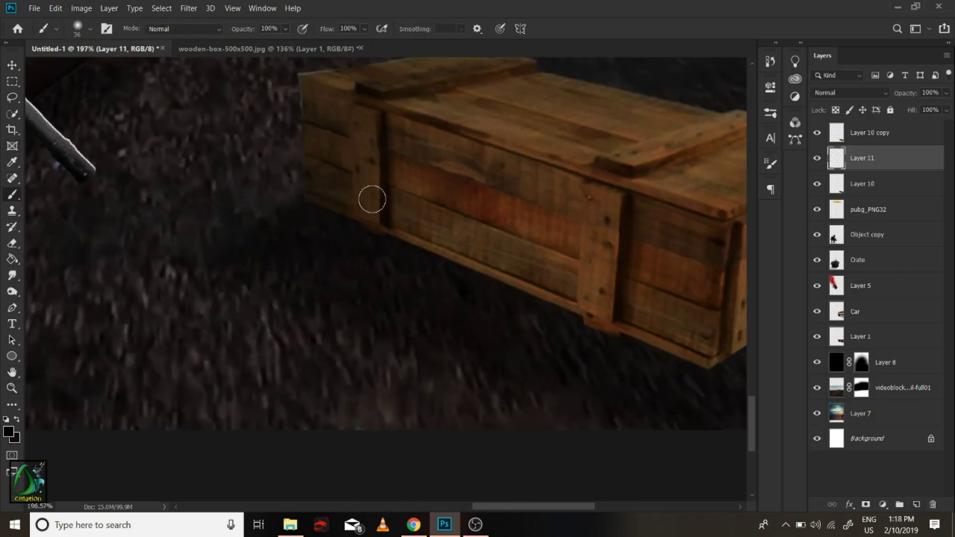
pyautogui.rightClick(373, 199)
pyautogui.press('Escape')
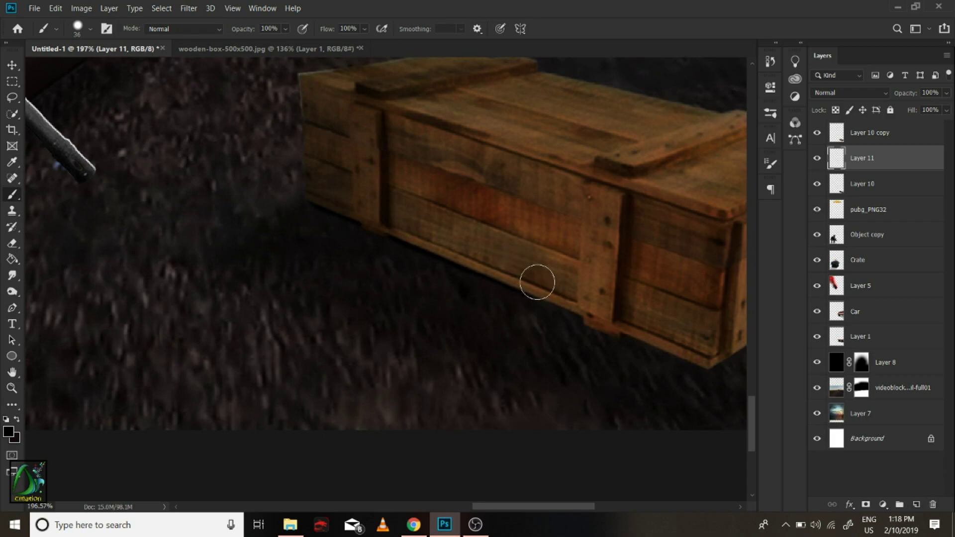
pyautogui.moveTo(398, 243); pyautogui.dragTo(50, 214)
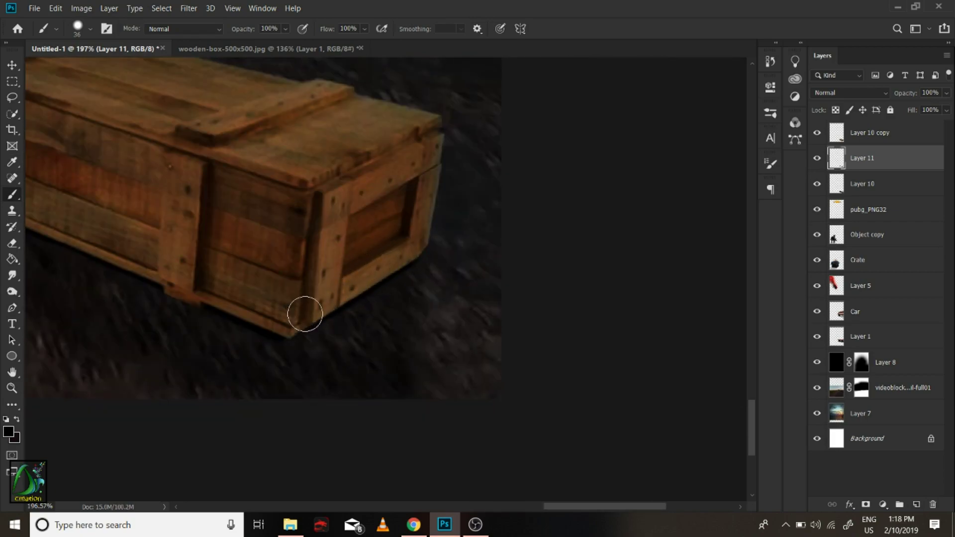
pyautogui.scroll(-1, 291, 262)
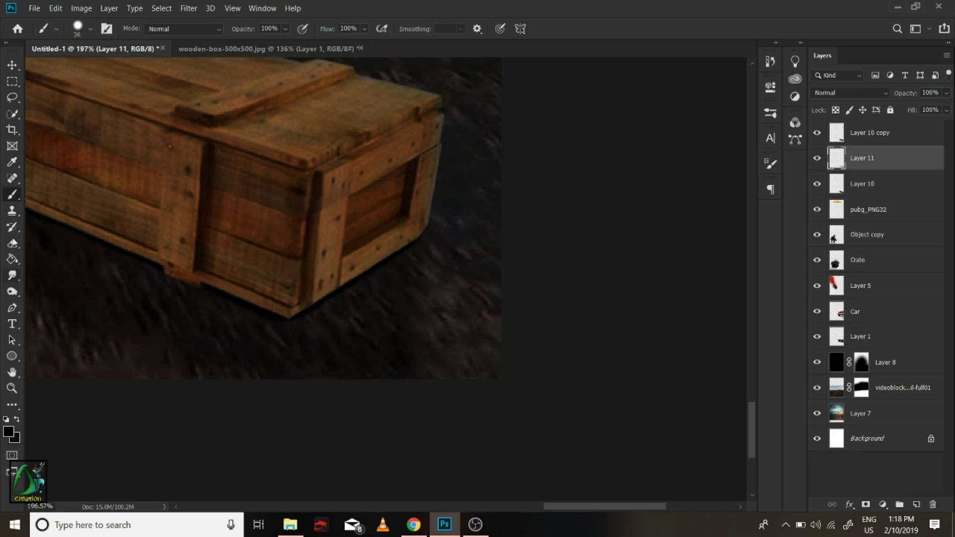
# Trim the contact shadow's overspill with a 48 px eraser, made smaller.
pyautogui.click(13, 248)
pyautogui.rightClick(223, 364)
pyautogui.moveTo(326, 249); pyautogui.dragTo(304, 249)
pyautogui.press('Return')
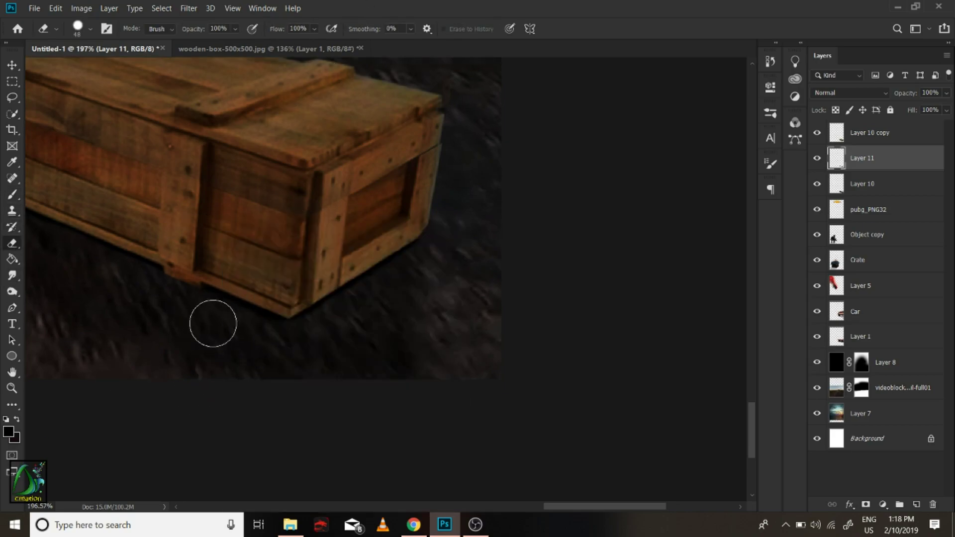
pyautogui.moveTo(175, 305); pyautogui.dragTo(300, 301)
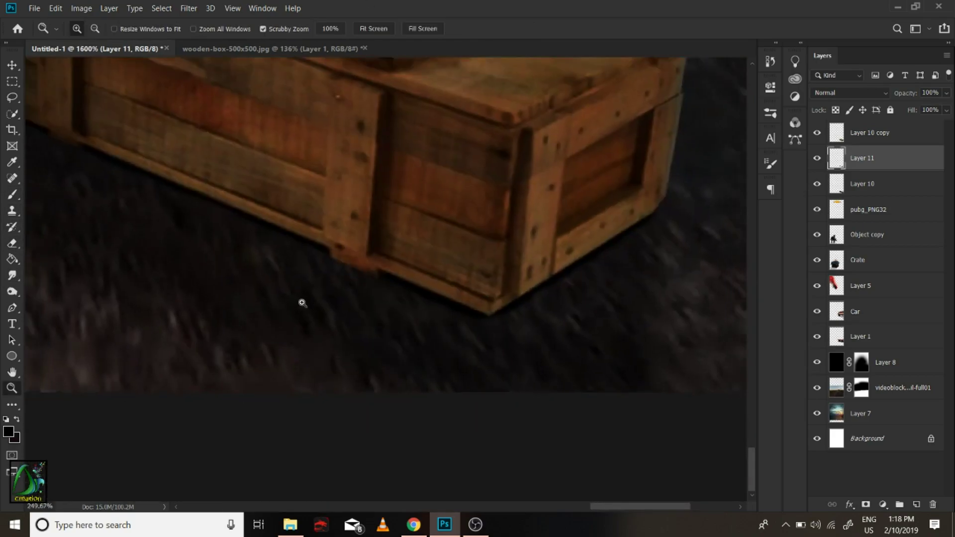
pyautogui.press('[')
pyautogui.press('[')
pyautogui.press('[')
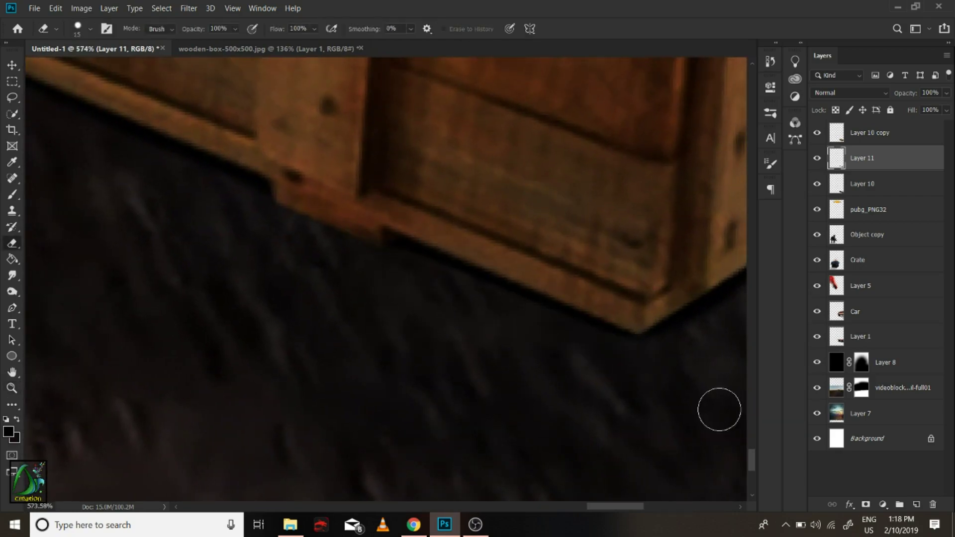
pyautogui.hscroll(5, 718, 408)
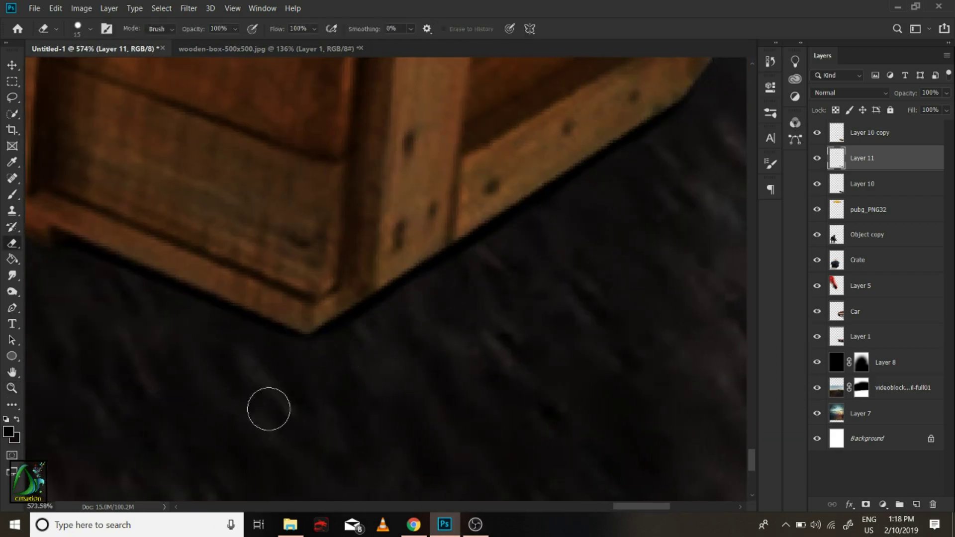
pyautogui.press('z')
pyautogui.scroll(-10, 488, 264)
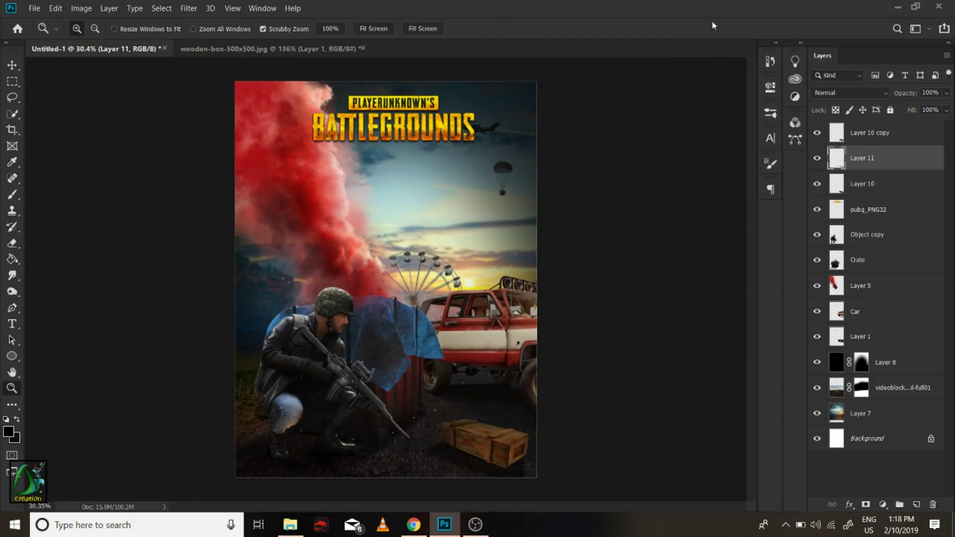
# Darken Layer 10 copy with Brightness/Contrast at -47.
pyautogui.click(868, 133)
pyautogui.click(81, 8)
pyautogui.click(239, 32)
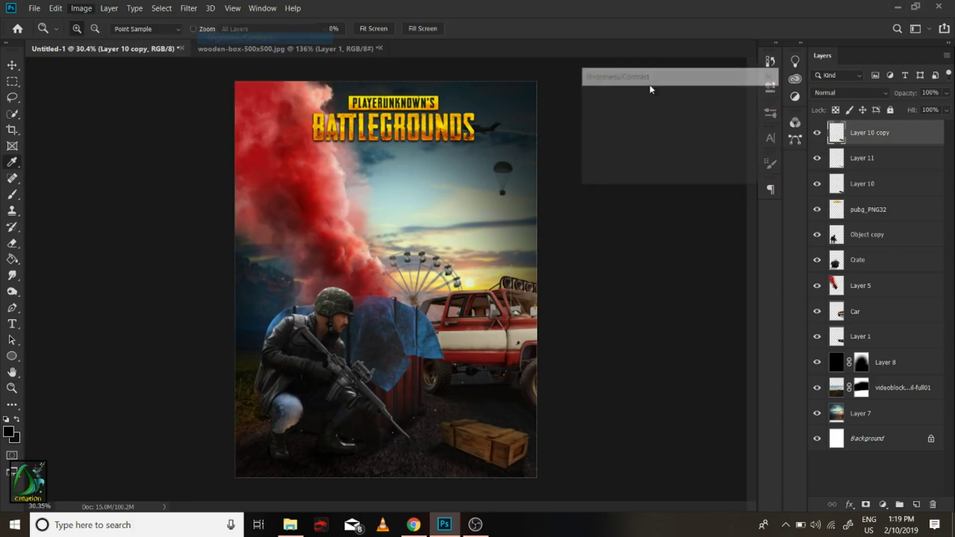
pyautogui.click(750, 99)
pyautogui.press('z')
pyautogui.scroll(-2, 417, 313)
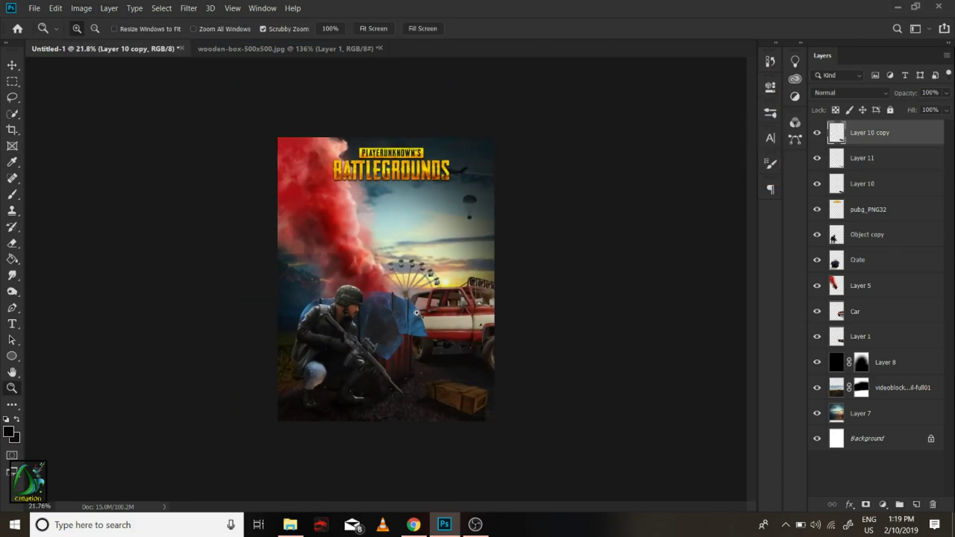
pyautogui.moveTo(419, 410); pyautogui.dragTo(538, 396)
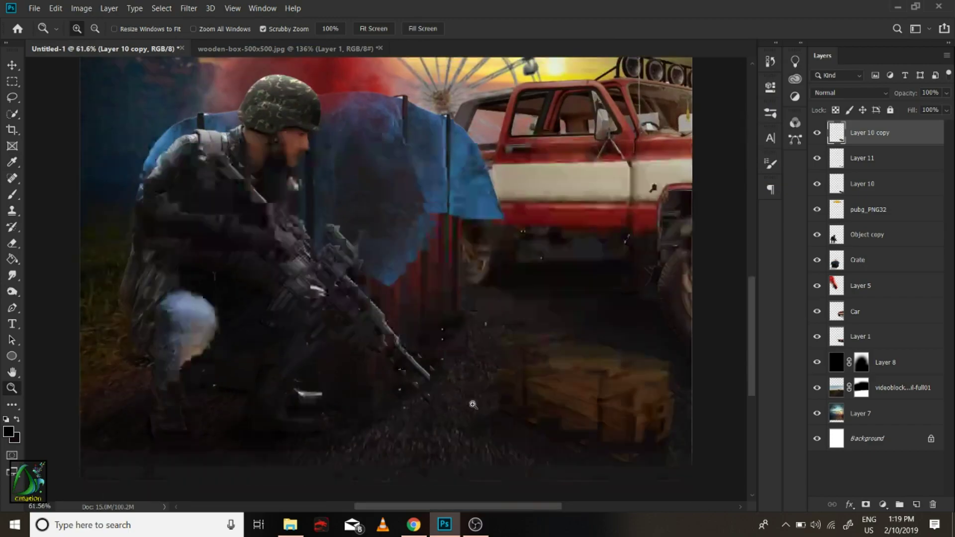
pyautogui.scroll(1, 489, 399)
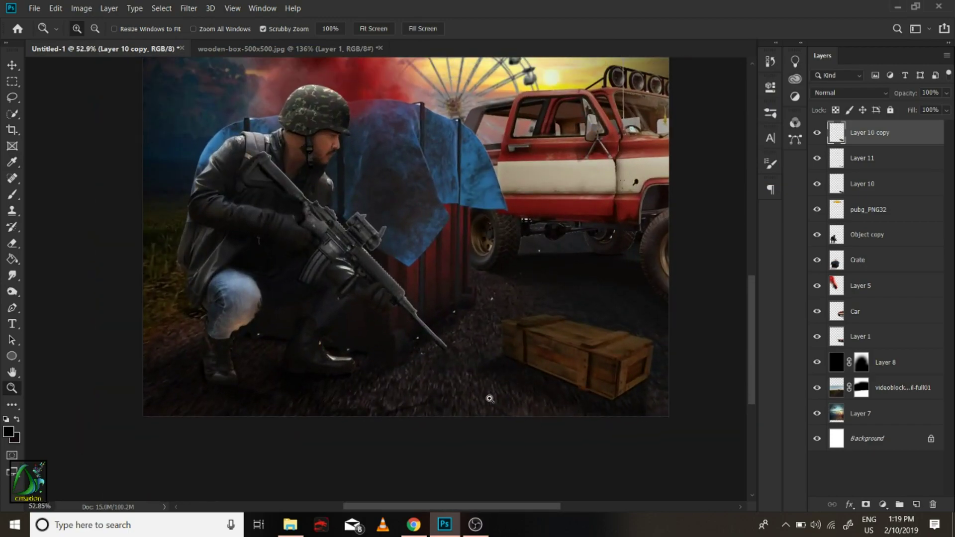
# Merge the shadow layers together and merge Layer 8 into the road photo layer.
pyautogui.keyDown('shift'); pyautogui.click(878, 186); pyautogui.keyUp('shift')
pyautogui.hotkey('ctrl', 'e')
pyautogui.click(867, 183)
pyautogui.click(861, 285)
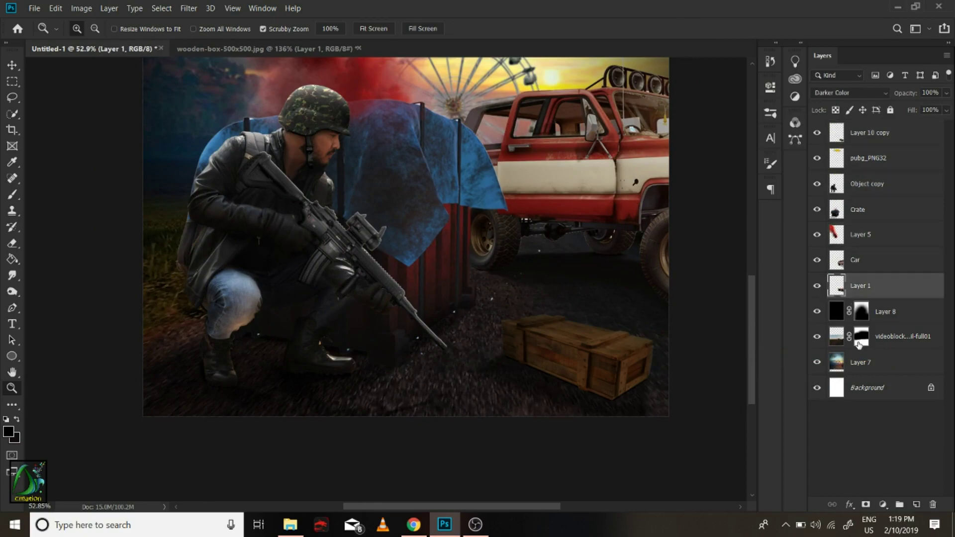
pyautogui.rightClick(859, 345)
pyautogui.click(741, 356)
# Flatten the whole poster into a single Background layer.
pyautogui.hotkey('ctrl', '0')
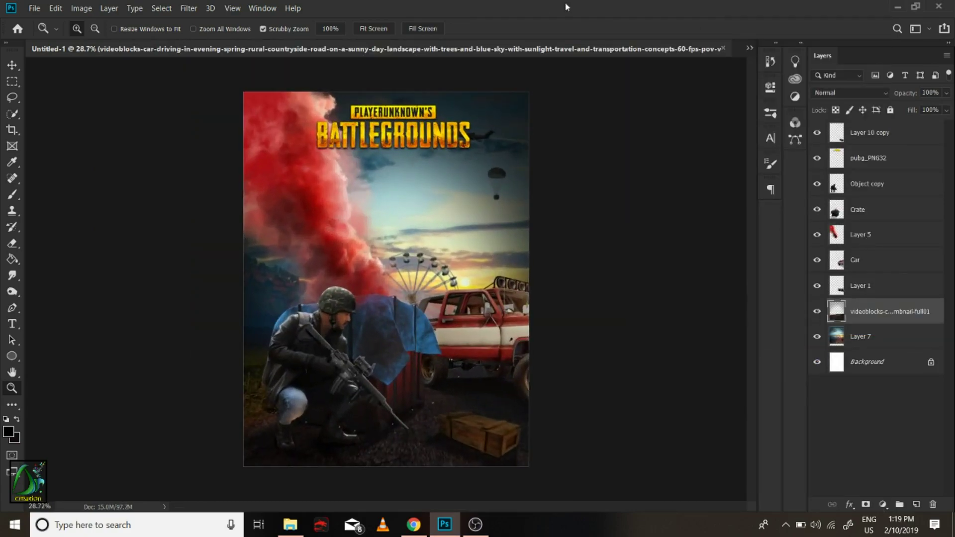
pyautogui.moveTo(364, 155); pyautogui.dragTo(366, 155)
pyautogui.hotkey('ctrl', 'shift', 'e')
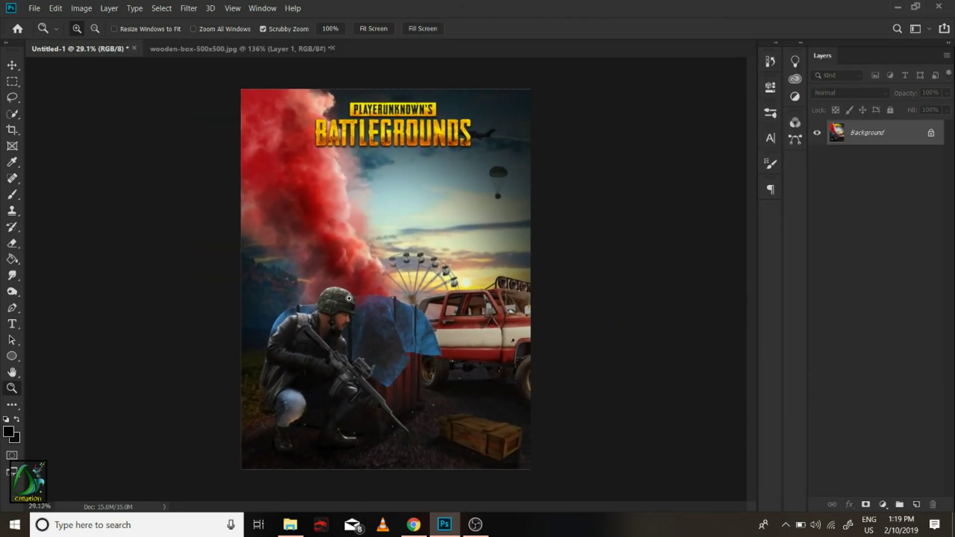
pyautogui.click(189, 8)
pyautogui.click(218, 87)
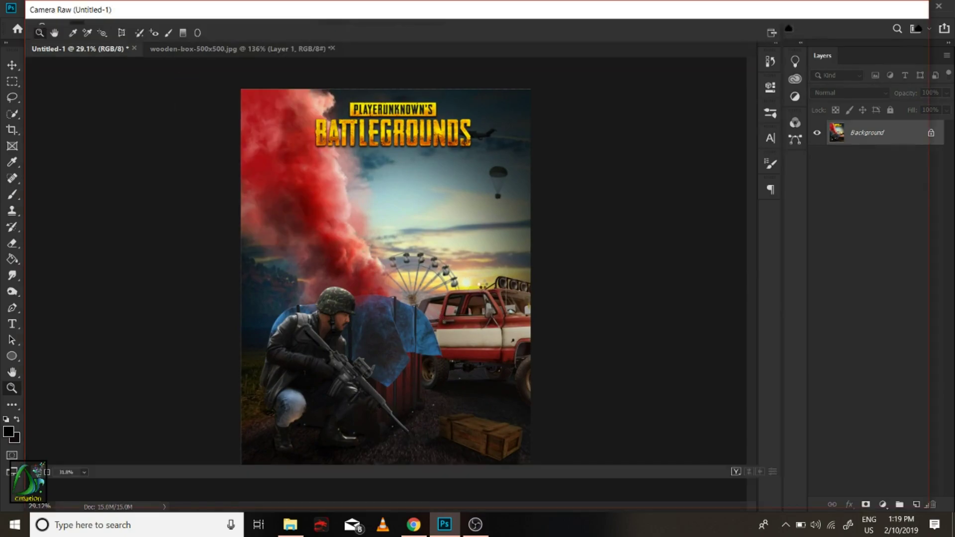
pyautogui.press('Escape')
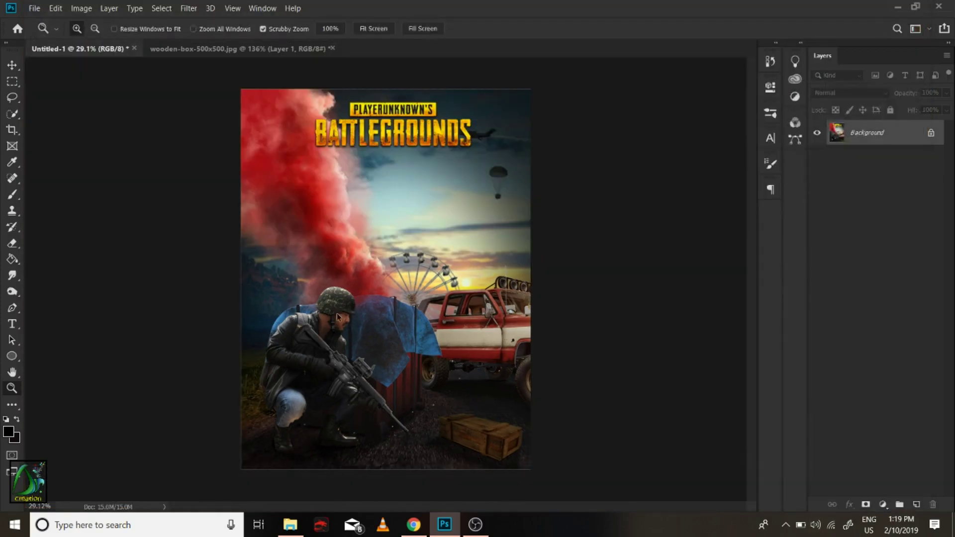
pyautogui.moveTo(342, 313); pyautogui.dragTo(597, 299)
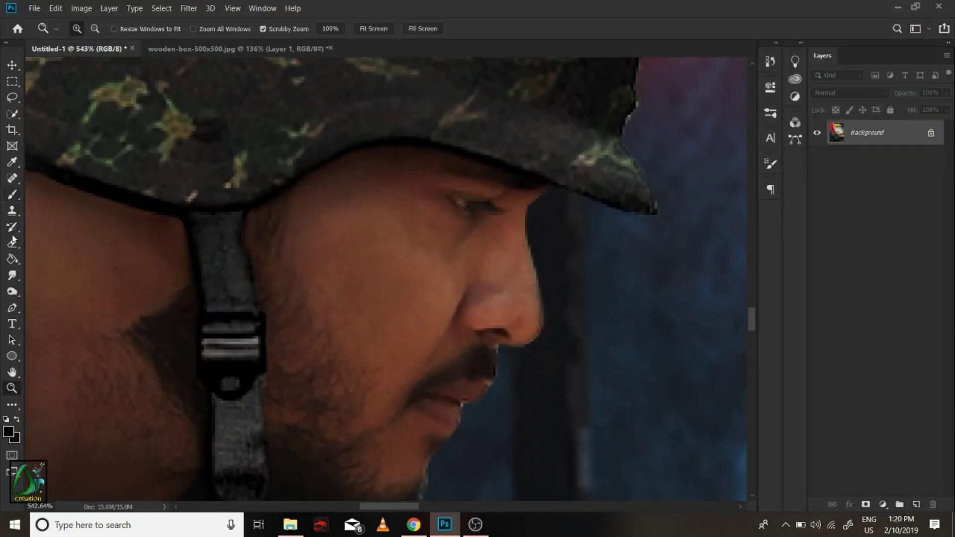
pyautogui.press('r')
pyautogui.press('z')
pyautogui.moveTo(503, 174); pyautogui.dragTo(298, 174)
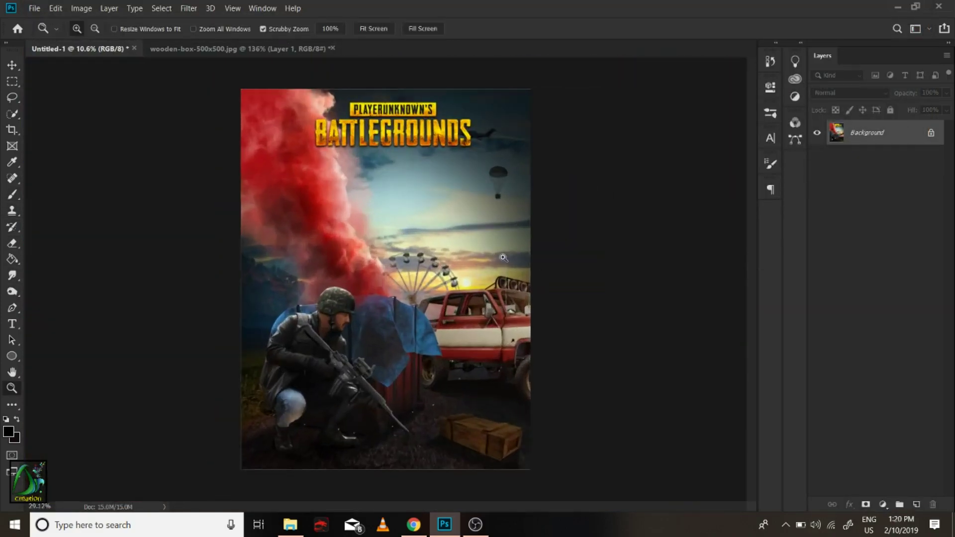
# Stamp the image onto a new layer, apply High Pass and set it to Overlay.
pyautogui.hotkey('ctrl', 'alt', 'shift', 'e')
pyautogui.click(188, 11)
pyautogui.click(363, 254)
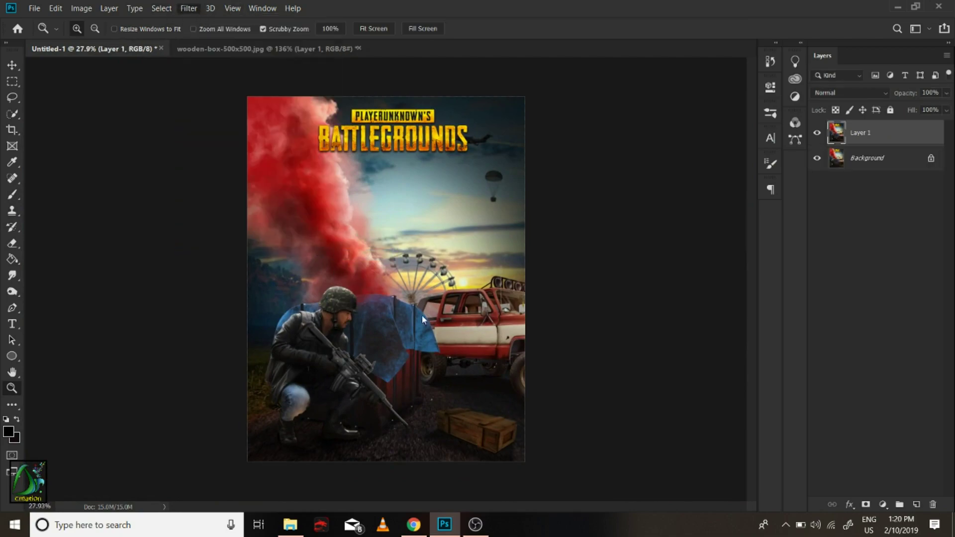
pyautogui.moveTo(392, 282); pyautogui.dragTo(389, 282)
pyautogui.click(542, 113)
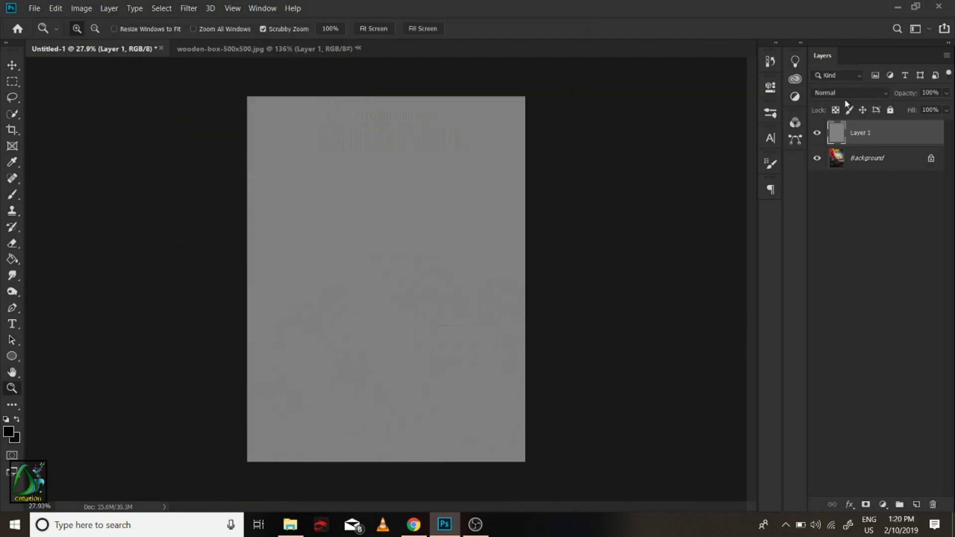
pyautogui.click(849, 93)
pyautogui.click(846, 244)
# Smudge the skin on the soldier's face and neck on the Background layer.
pyautogui.click(857, 159)
pyautogui.moveTo(343, 319); pyautogui.dragTo(373, 355)
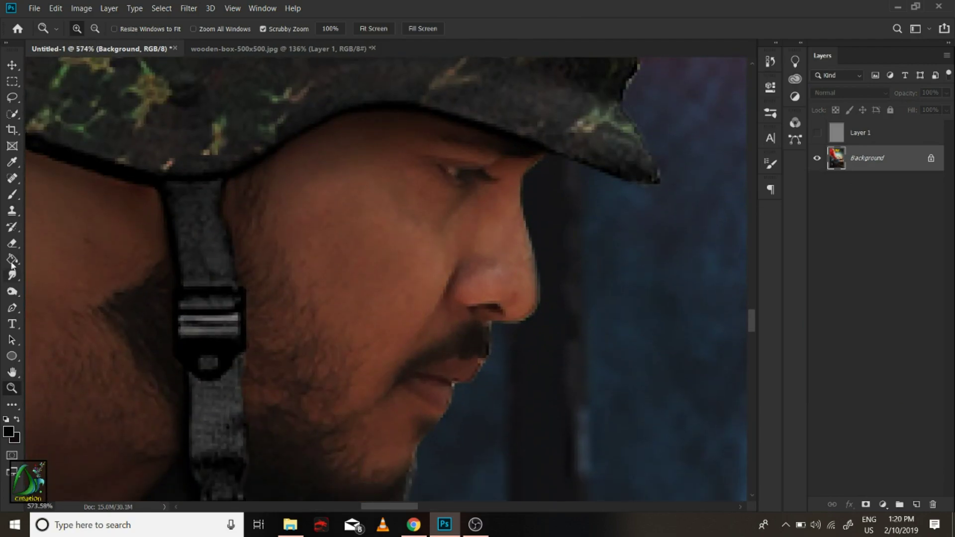
pyautogui.click(12, 274)
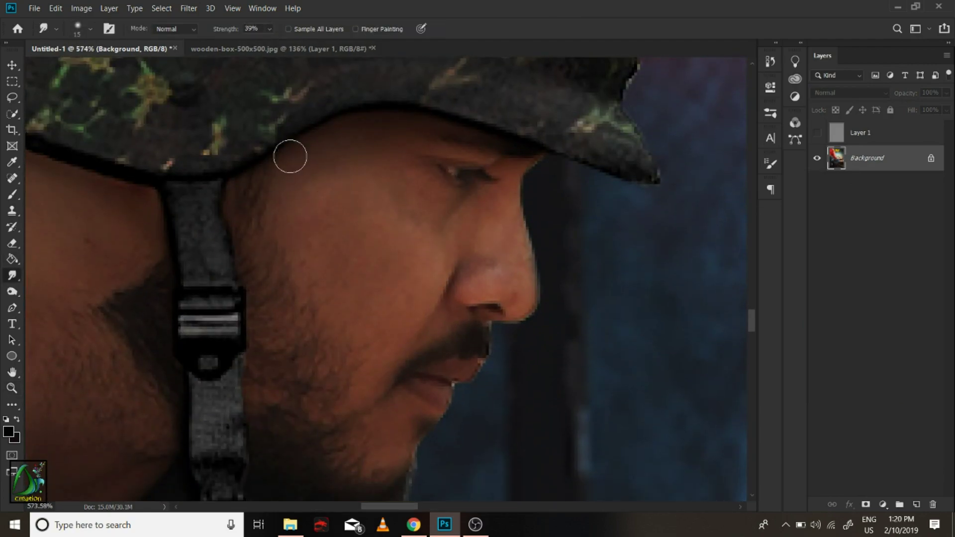
pyautogui.press(']')
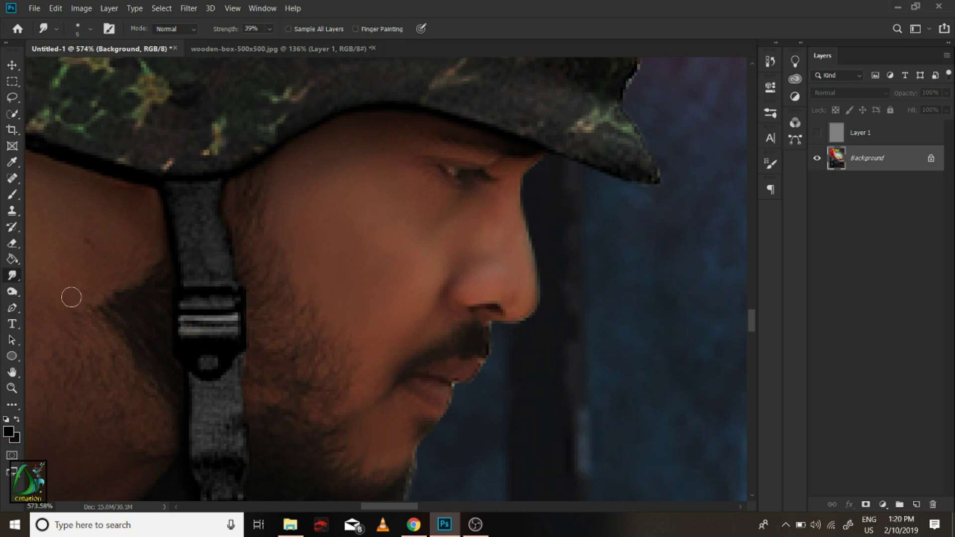
pyautogui.scroll(-1, 71, 297)
pyautogui.hscroll(-3, 199, 308)
pyautogui.hscroll(-3, 349, 323)
pyautogui.press(']')
pyautogui.press(']')
pyautogui.press(']')
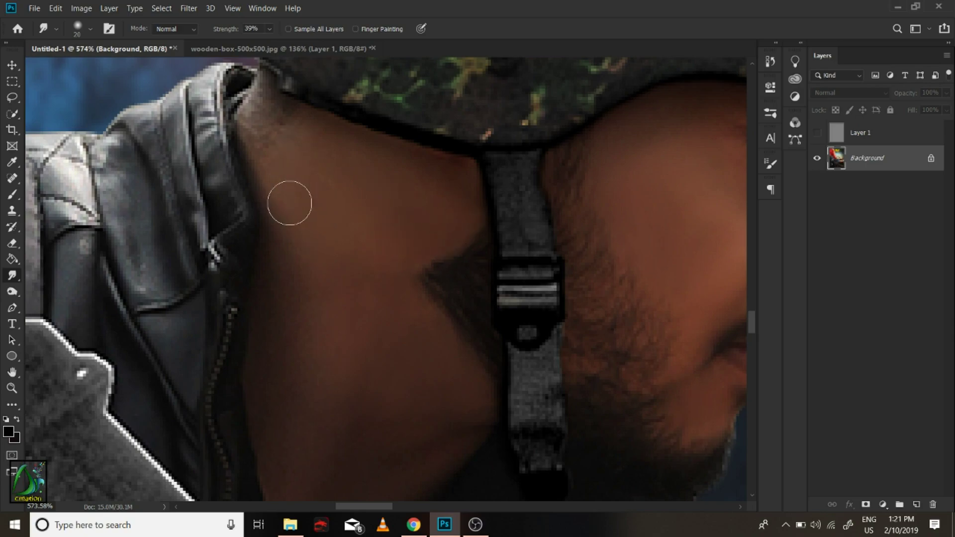
pyautogui.scroll(2, 342, 346)
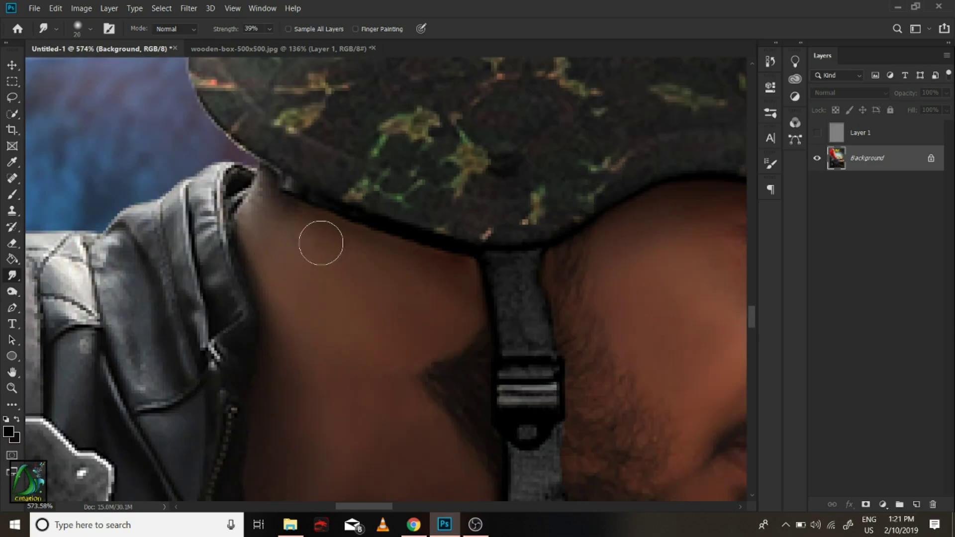
pyautogui.press('z')
pyautogui.hotkey('ctrl', '0')
pyautogui.click(817, 133)
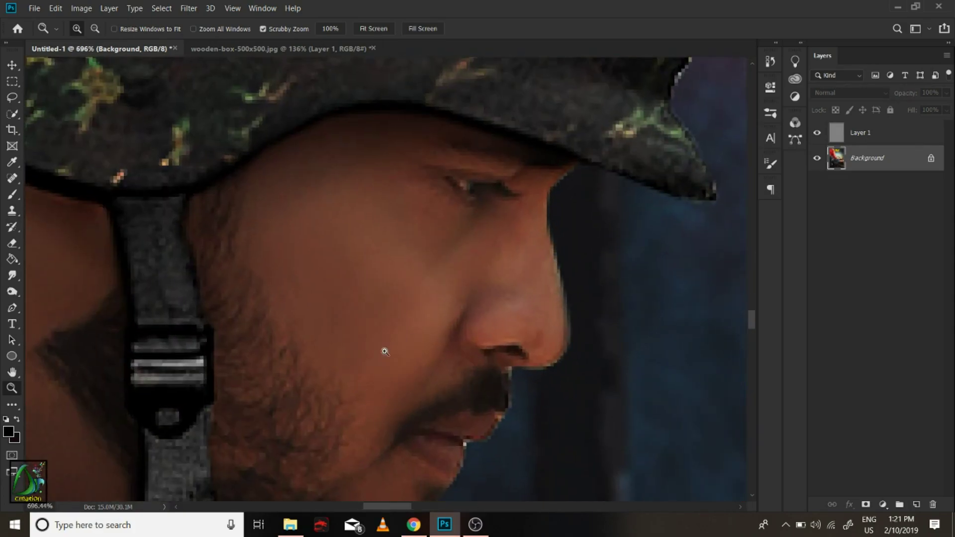
# Select the Background layer and load the Mixer Brush with the cheek's skin colour.
pyautogui.moveTo(382, 345); pyautogui.dragTo(778, 263)
pyautogui.click(865, 132)
pyautogui.click(12, 275)
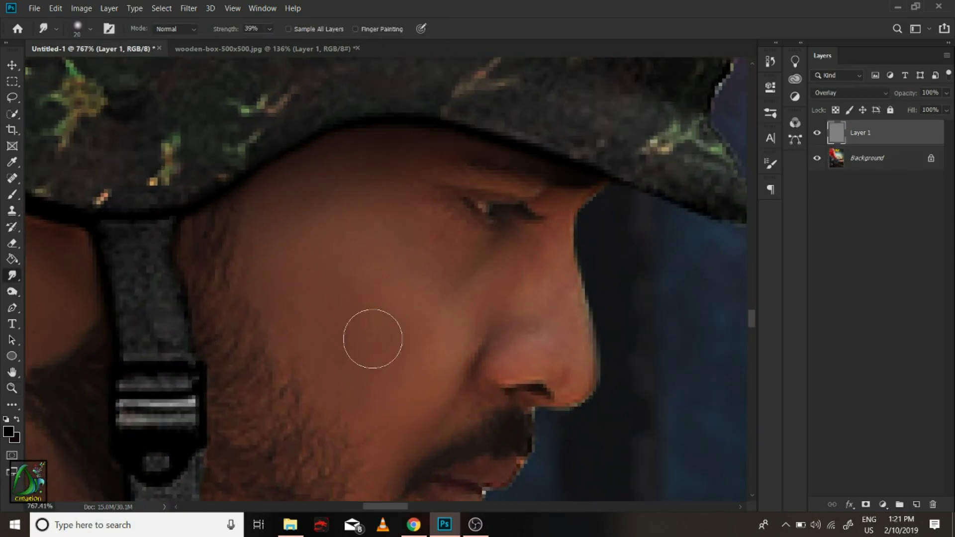
pyautogui.click(876, 158)
pyautogui.click(12, 194)
pyautogui.rightClick(12, 194)
pyautogui.click(59, 230)
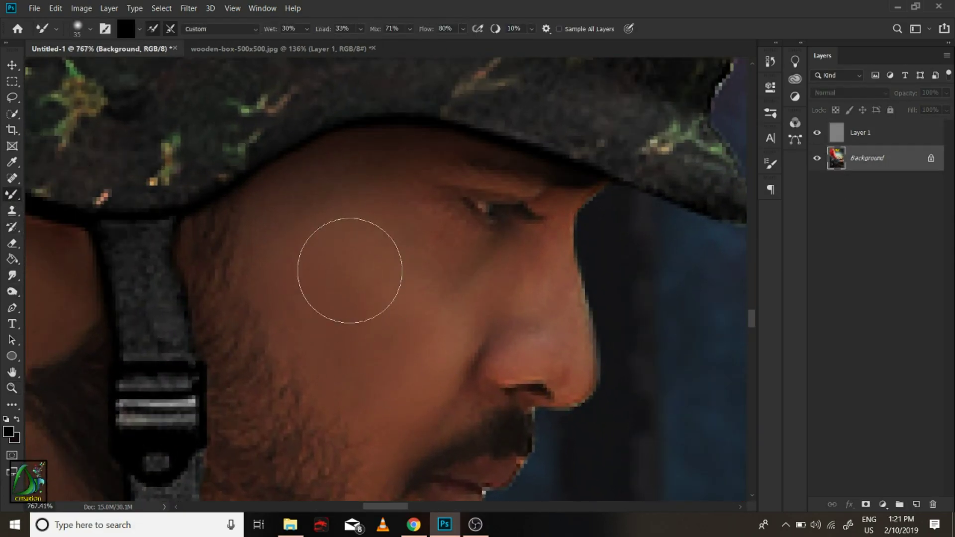
pyautogui.keyDown('alt'); pyautogui.click(422, 282); pyautogui.keyUp('alt')
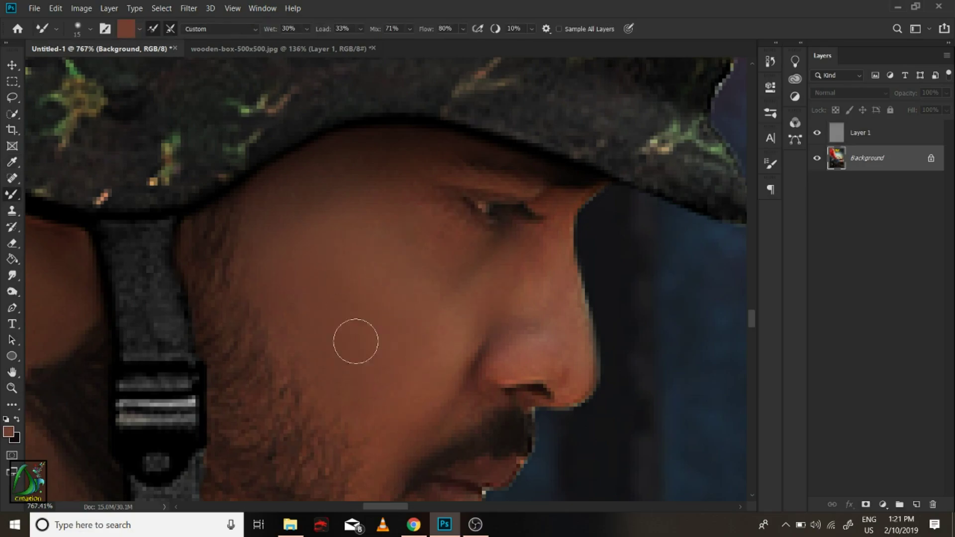
# Sample a skin tone from the face and return to the Mixer Brush to blend the cheek.
pyautogui.press('z')
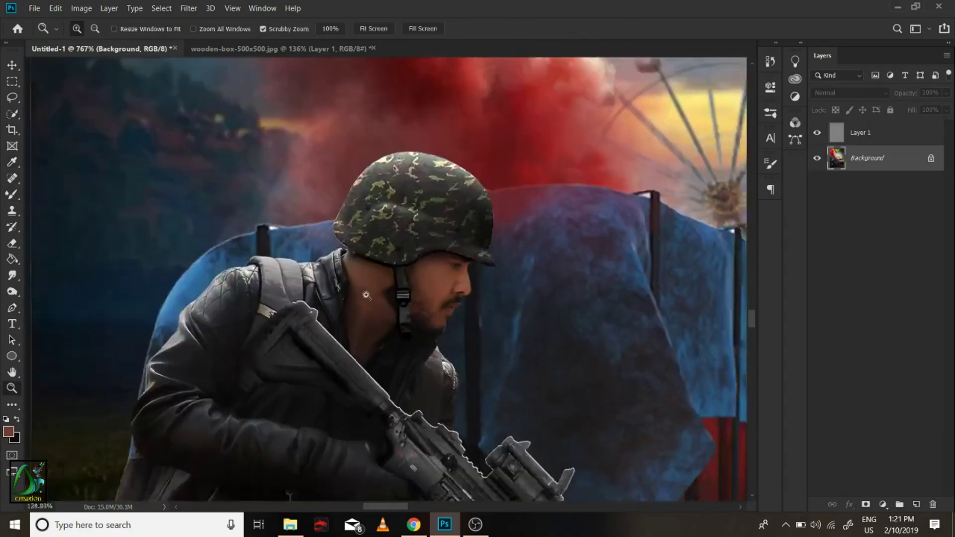
pyautogui.moveTo(422, 319); pyautogui.dragTo(503, 311)
pyautogui.moveTo(483, 260); pyautogui.dragTo(445, 315)
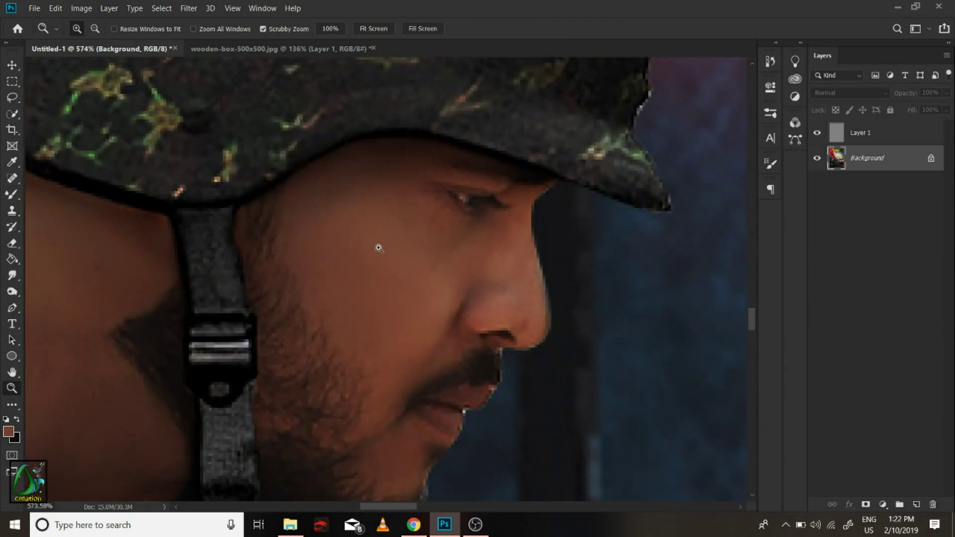
pyautogui.press('i')
pyautogui.click(438, 303)
pyautogui.press('b')
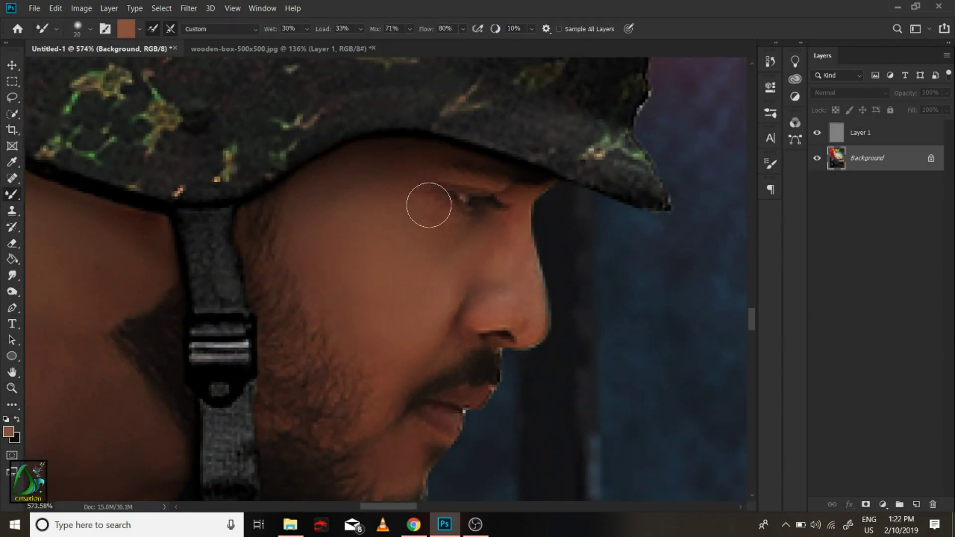
# Dodge the soldier's cheek, chin and lower lip brighter, adjusting exposure strength.
pyautogui.click(12, 292)
pyautogui.moveTo(358, 273); pyautogui.dragTo(388, 235)
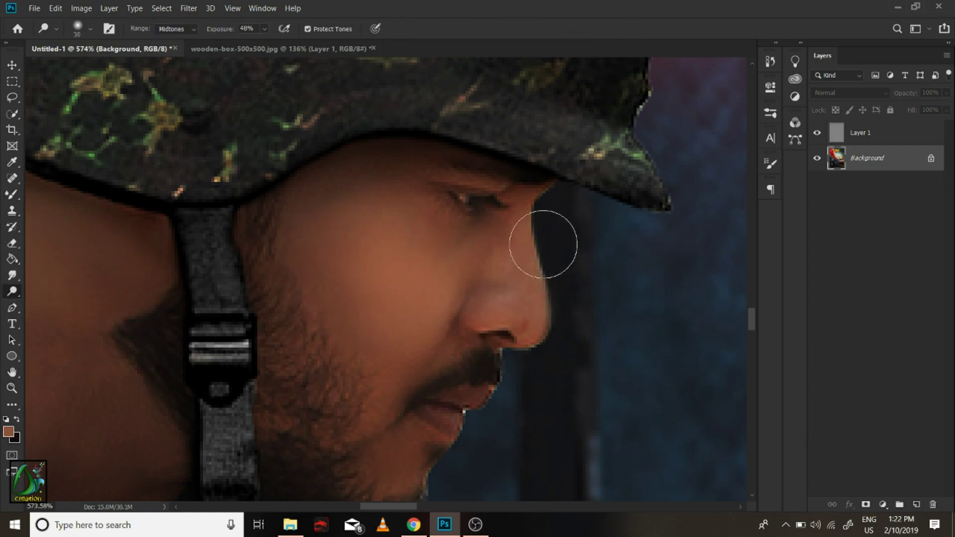
pyautogui.press('[')
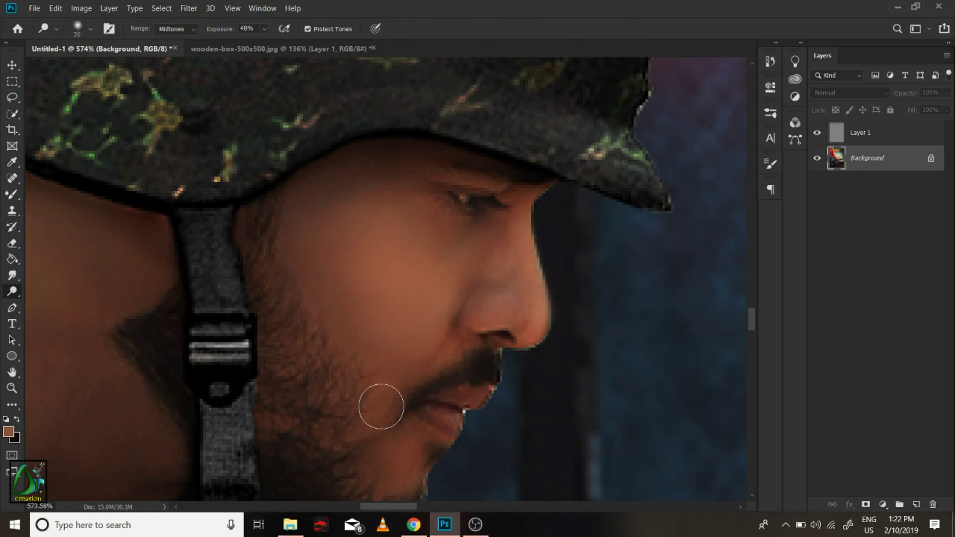
pyautogui.moveTo(380, 406); pyautogui.dragTo(444, 422)
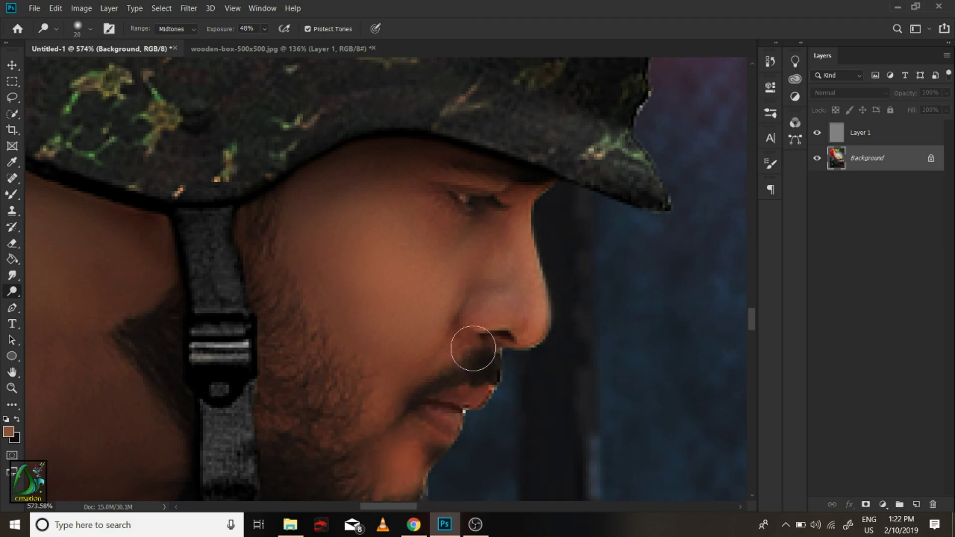
pyautogui.press('z')
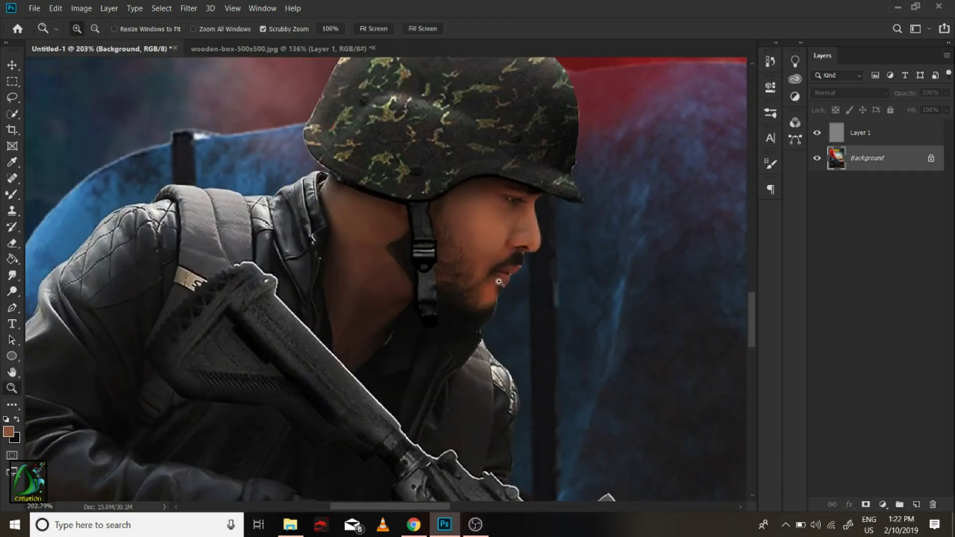
pyautogui.moveTo(473, 348)
pyautogui.mouseDown()
pyautogui.moveTo(476, 259)
pyautogui.moveTo(348, 249)
pyautogui.mouseUp()
pyautogui.press('o')
pyautogui.rightClick(330, 219)
pyautogui.click(212, 29)
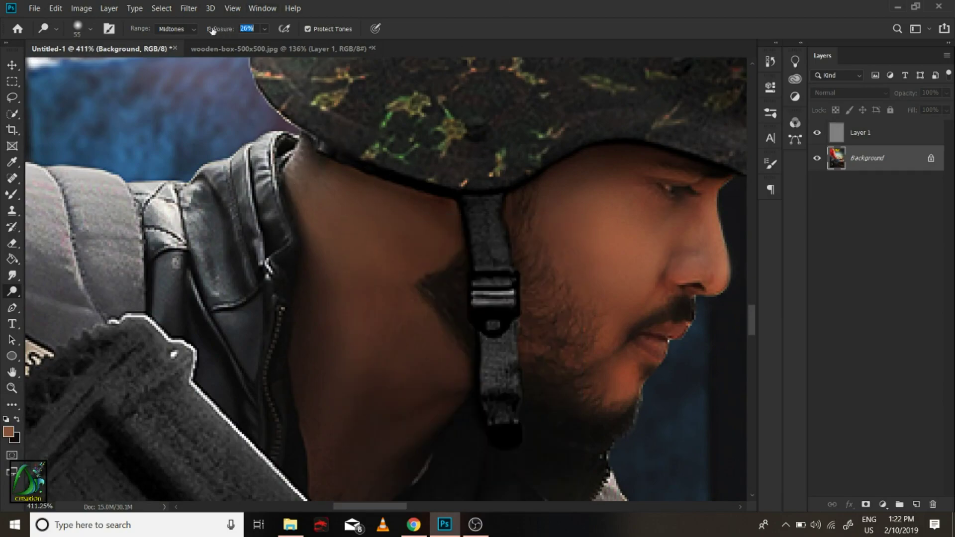
# Blend the skin on the soldier's neck with the Mixer Brush.
pyautogui.press('z')
pyautogui.hotkey('ctrl', '0')
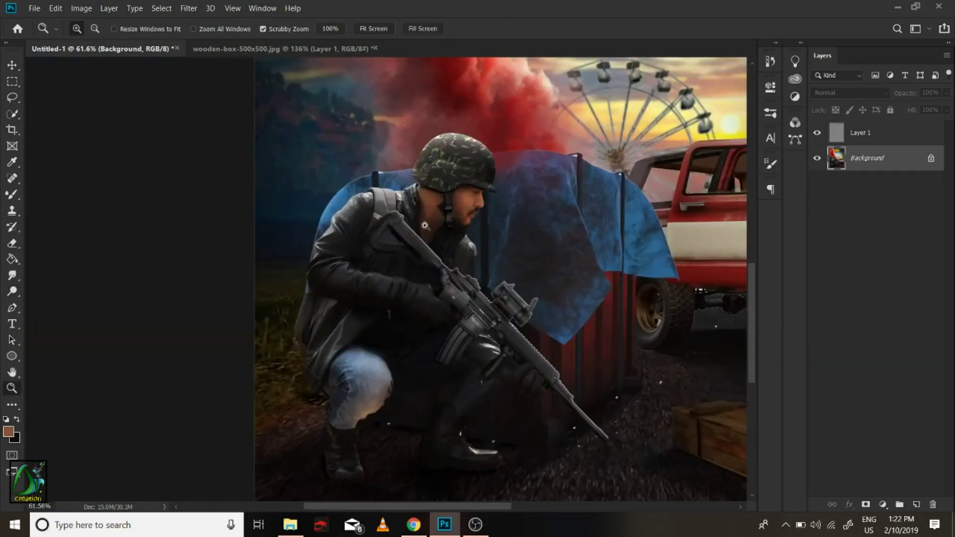
pyautogui.moveTo(424, 226); pyautogui.dragTo(426, 305)
pyautogui.press('b')
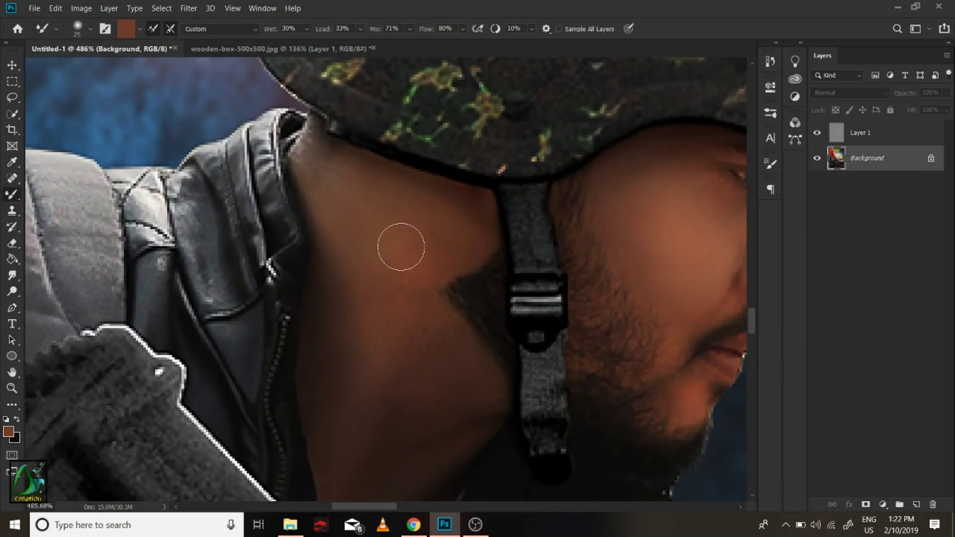
pyautogui.moveTo(405, 268); pyautogui.dragTo(373, 274)
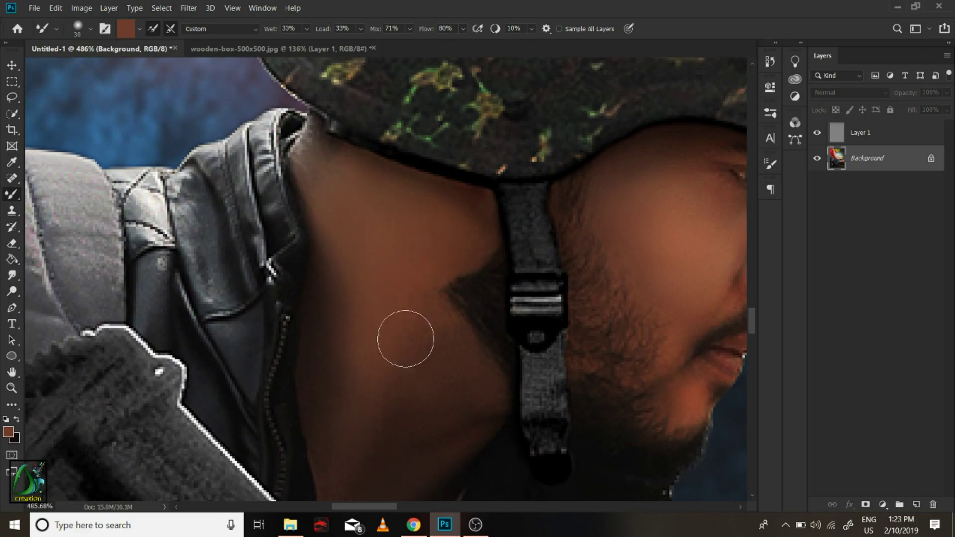
pyautogui.press('z')
pyautogui.moveTo(437, 217); pyautogui.dragTo(414, 255)
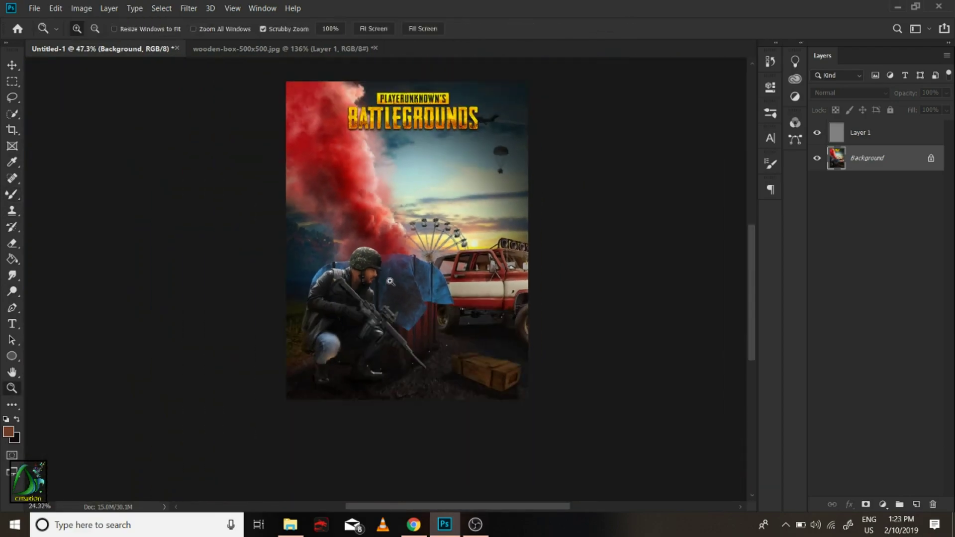
# Merge the sharpening layer down into the Background.
pyautogui.hotkey('ctrl', 'e')
pyautogui.click(189, 8)
pyautogui.click(308, 89)
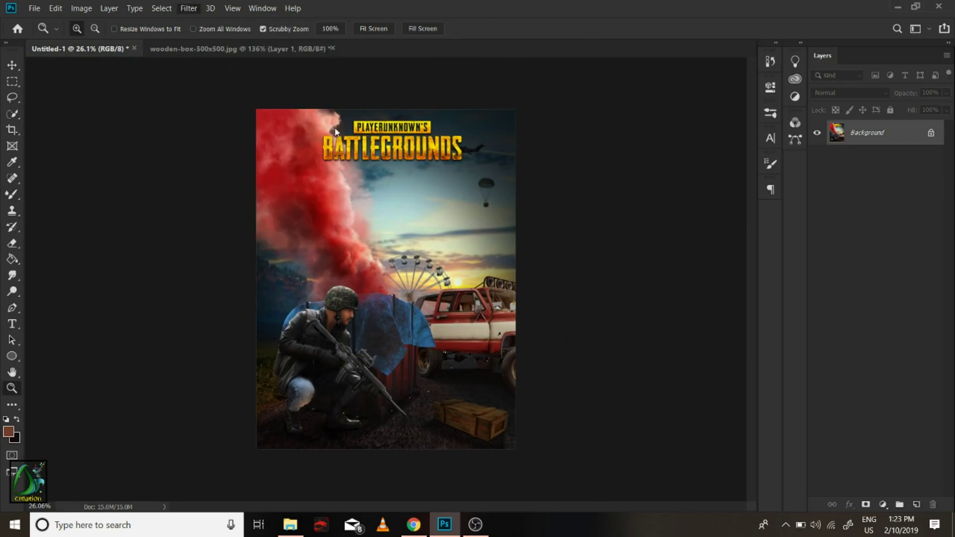
# In Camera Raw Basic, set Temperature +8, Tint -7, Contrast +9, Blacks +15, Clarity +28, Vibrance +42.
pyautogui.click(844, 58)
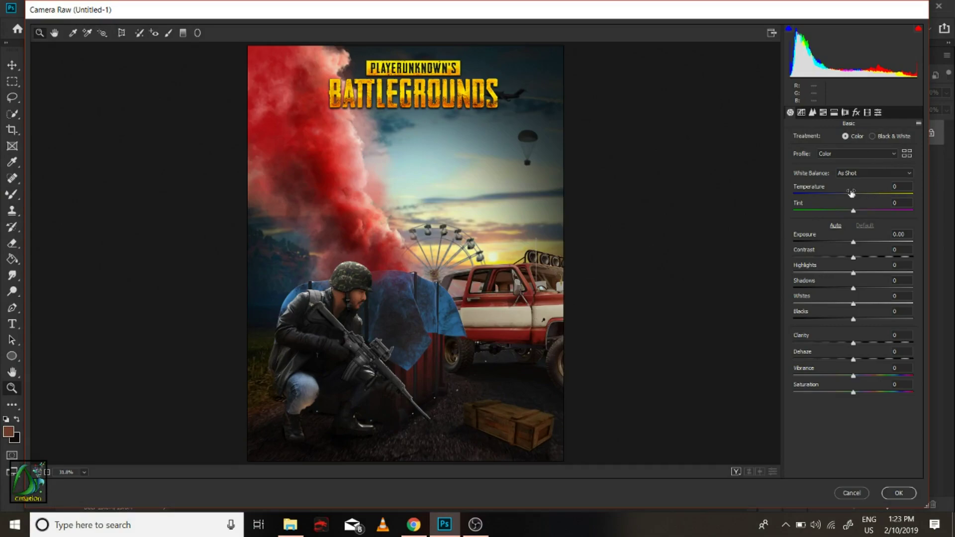
pyautogui.moveTo(851, 193)
pyautogui.mouseDown()
pyautogui.moveTo(869, 192)
pyautogui.moveTo(853, 206)
pyautogui.mouseUp()
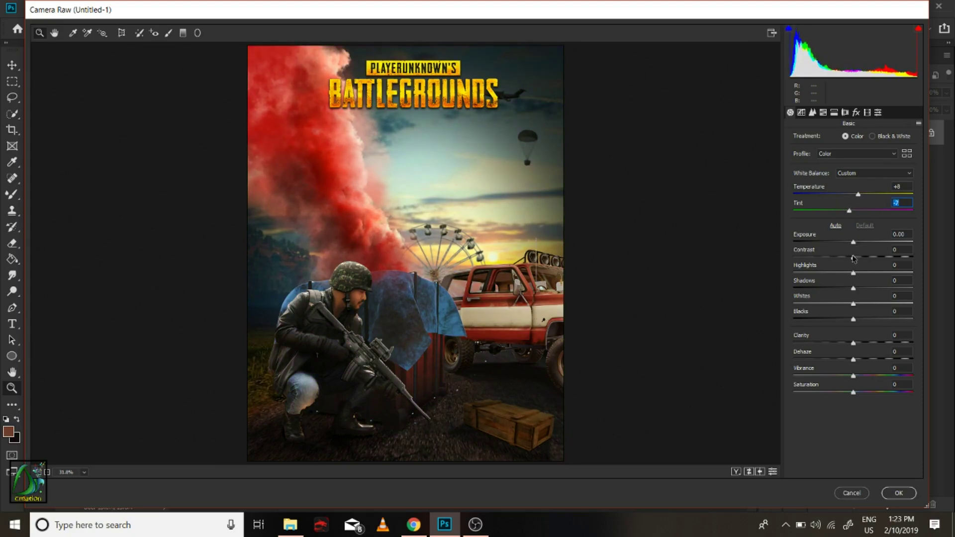
pyautogui.moveTo(854, 258)
pyautogui.mouseDown()
pyautogui.moveTo(850, 274)
pyautogui.moveTo(849, 265)
pyautogui.mouseUp()
pyautogui.moveTo(861, 314); pyautogui.dragTo(869, 309)
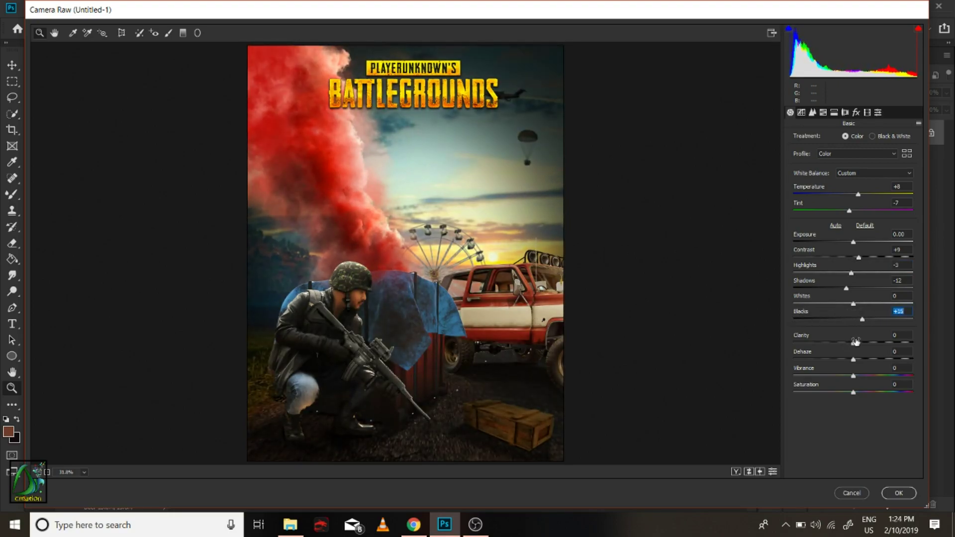
pyautogui.moveTo(855, 341)
pyautogui.mouseDown()
pyautogui.moveTo(839, 340)
pyautogui.moveTo(878, 333)
pyautogui.moveTo(849, 350)
pyautogui.moveTo(874, 368)
pyautogui.mouseUp()
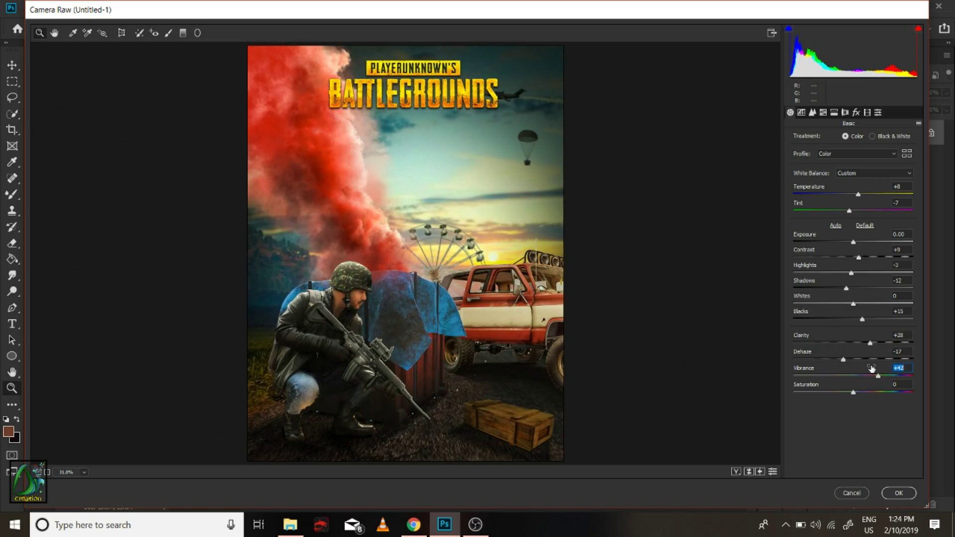
pyautogui.click(823, 112)
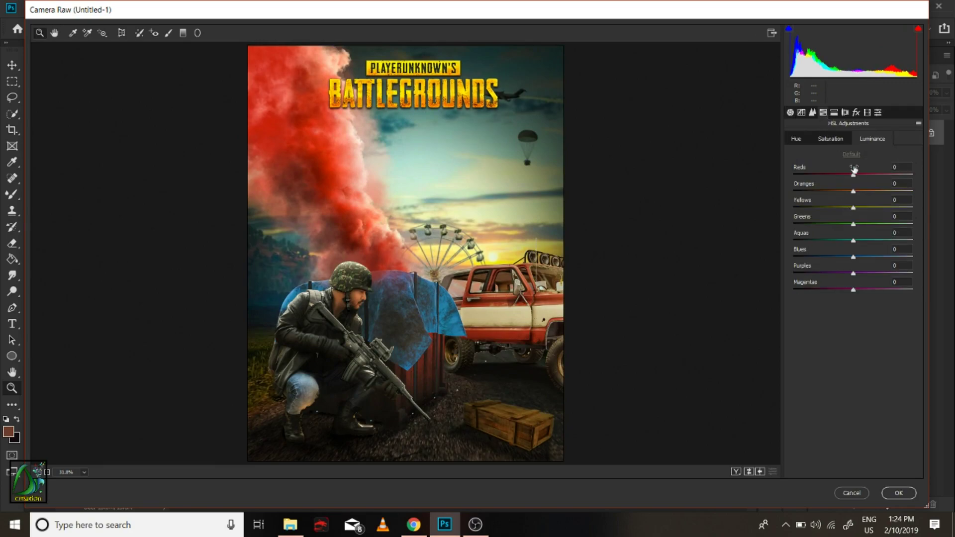
# Set HSL Luminance Reds -60, Blues -52, Aquas +25 and Saturation Reds +58, Oranges -13, Aquas +51.
pyautogui.moveTo(854, 170)
pyautogui.mouseDown()
pyautogui.moveTo(817, 173)
pyautogui.moveTo(814, 184)
pyautogui.moveTo(854, 183)
pyautogui.moveTo(850, 206)
pyautogui.moveTo(877, 216)
pyautogui.moveTo(870, 240)
pyautogui.moveTo(838, 243)
pyautogui.mouseUp()
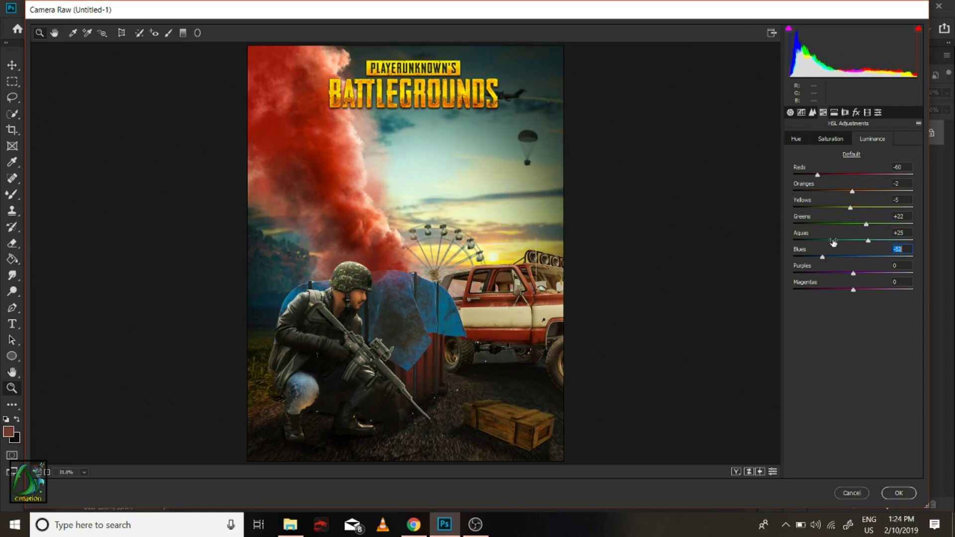
pyautogui.click(830, 139)
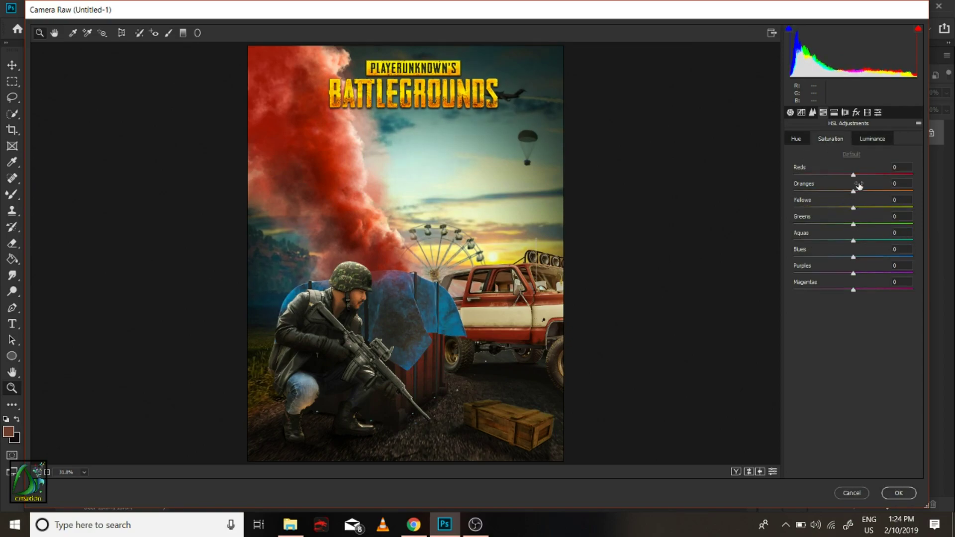
pyautogui.moveTo(853, 190); pyautogui.dragTo(893, 172)
pyautogui.moveTo(859, 205); pyautogui.dragTo(879, 199)
pyautogui.moveTo(857, 237)
pyautogui.mouseDown()
pyautogui.moveTo(898, 227)
pyautogui.moveTo(866, 244)
pyautogui.mouseUp()
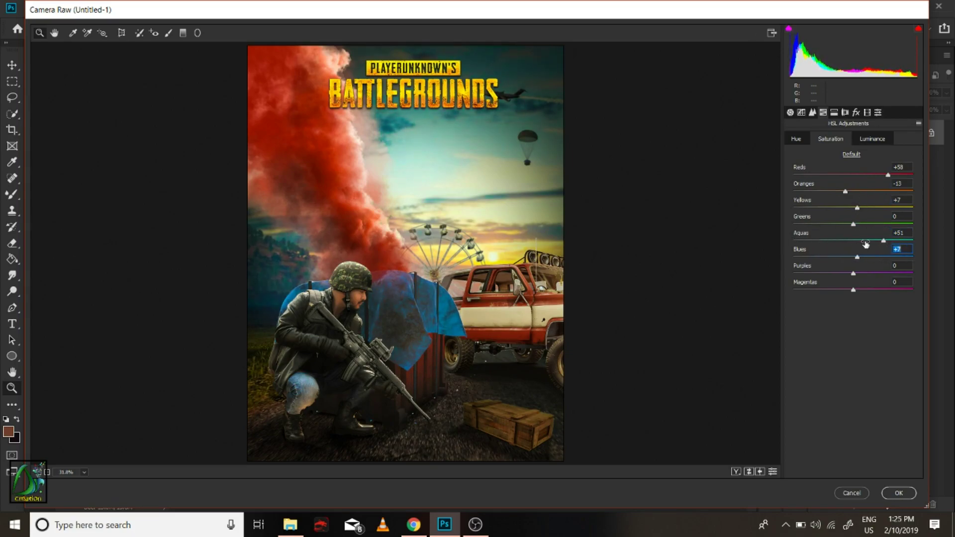
# Shift the Camera Calibration red, green and blue primary hues to redden the smoke.
pyautogui.click(867, 112)
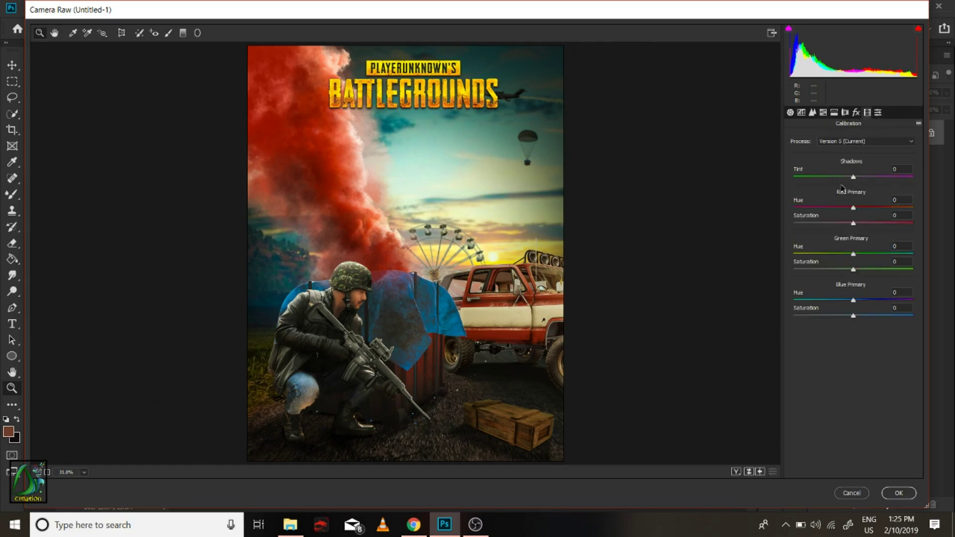
pyautogui.moveTo(853, 205); pyautogui.dragTo(893, 204)
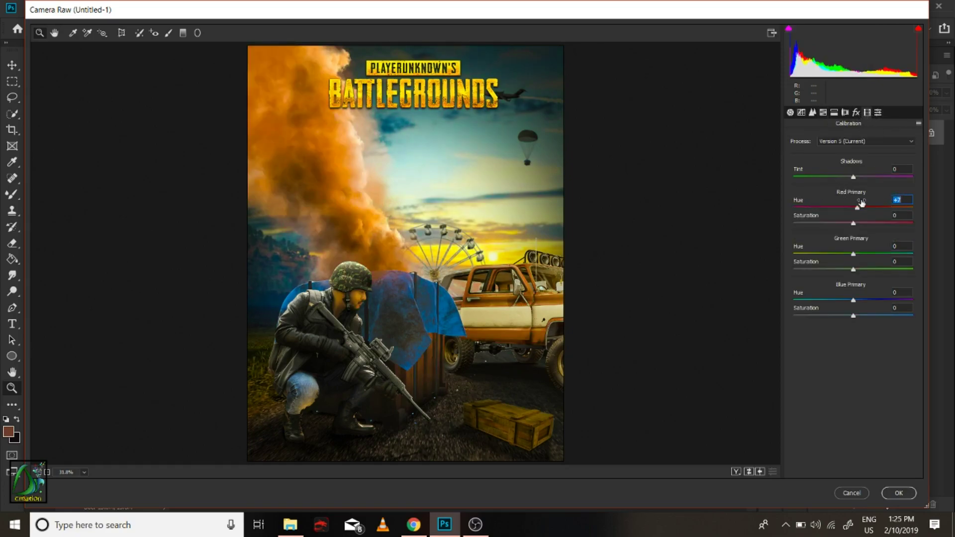
pyautogui.moveTo(853, 254)
pyautogui.mouseDown()
pyautogui.moveTo(891, 249)
pyautogui.moveTo(869, 254)
pyautogui.mouseUp()
pyautogui.moveTo(853, 300)
pyautogui.mouseDown()
pyautogui.moveTo(801, 282)
pyautogui.moveTo(863, 285)
pyautogui.moveTo(841, 277)
pyautogui.mouseUp()
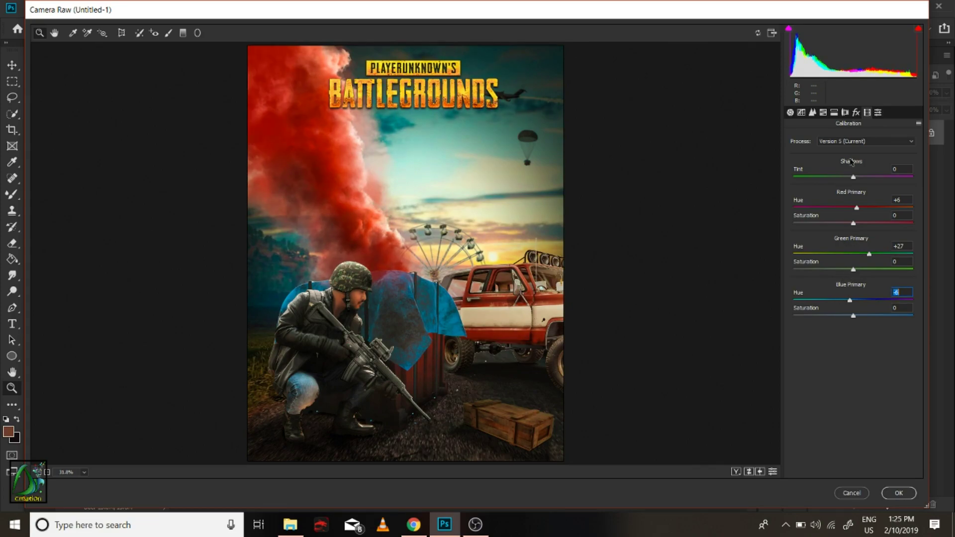
# Add split toning with a hue-102 highlight tint and a subtle cool shadow tint.
pyautogui.click(846, 113)
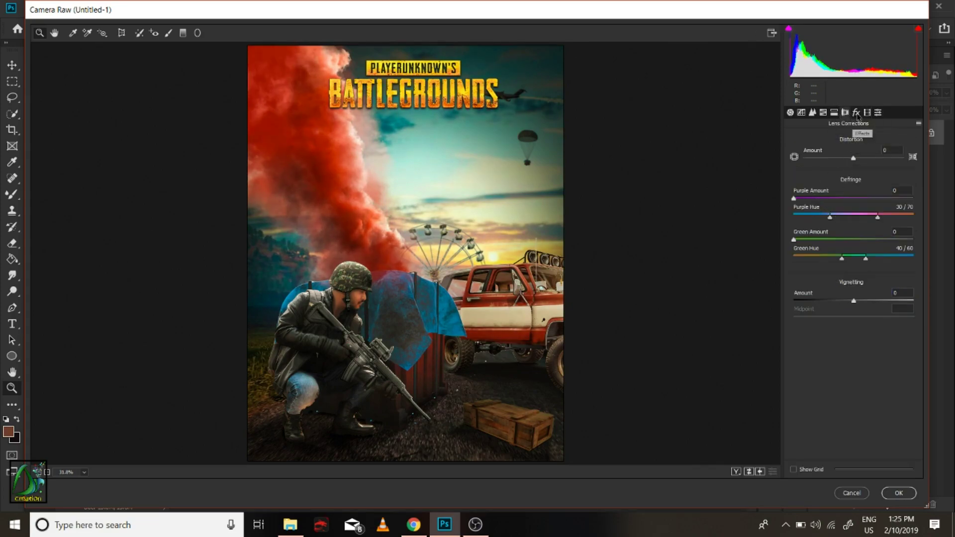
pyautogui.click(834, 112)
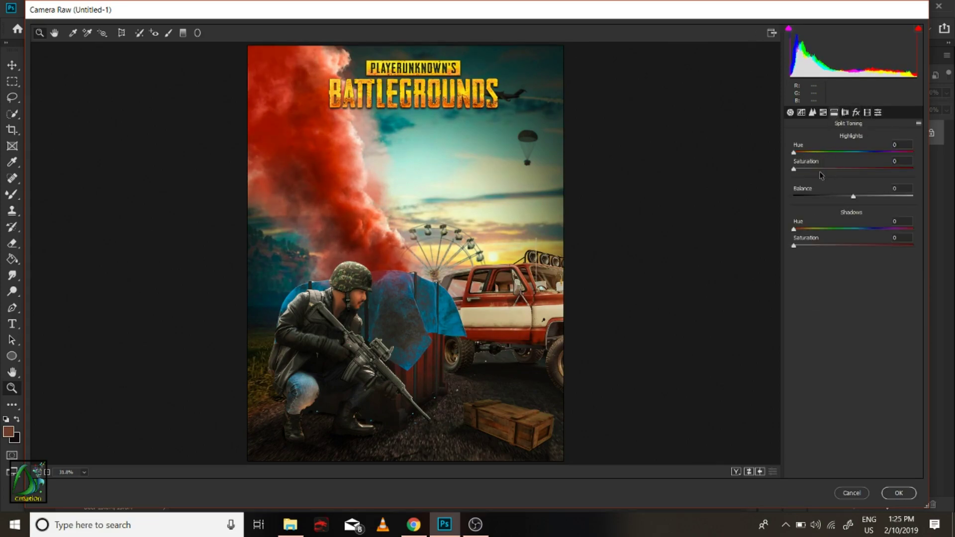
pyautogui.click(837, 167)
pyautogui.moveTo(794, 153); pyautogui.dragTo(828, 152)
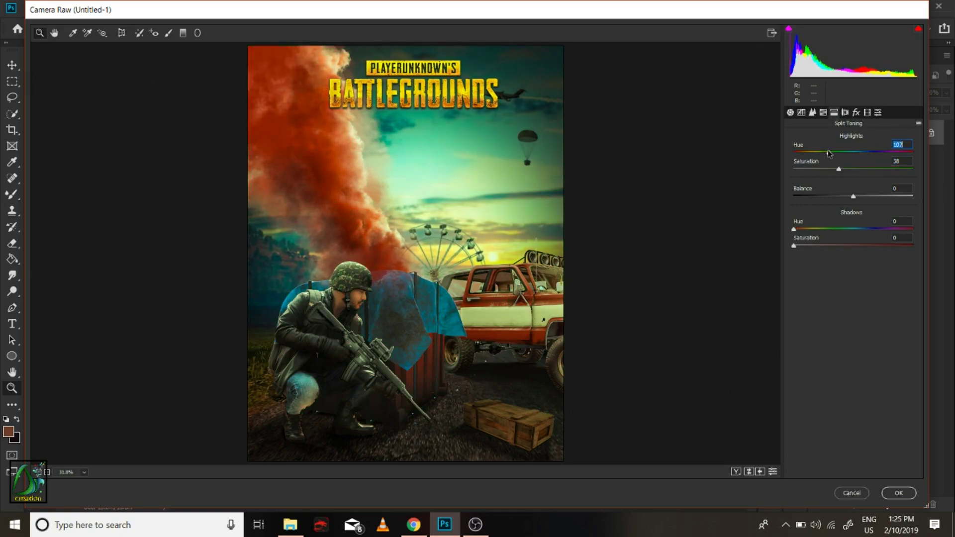
pyautogui.click(835, 244)
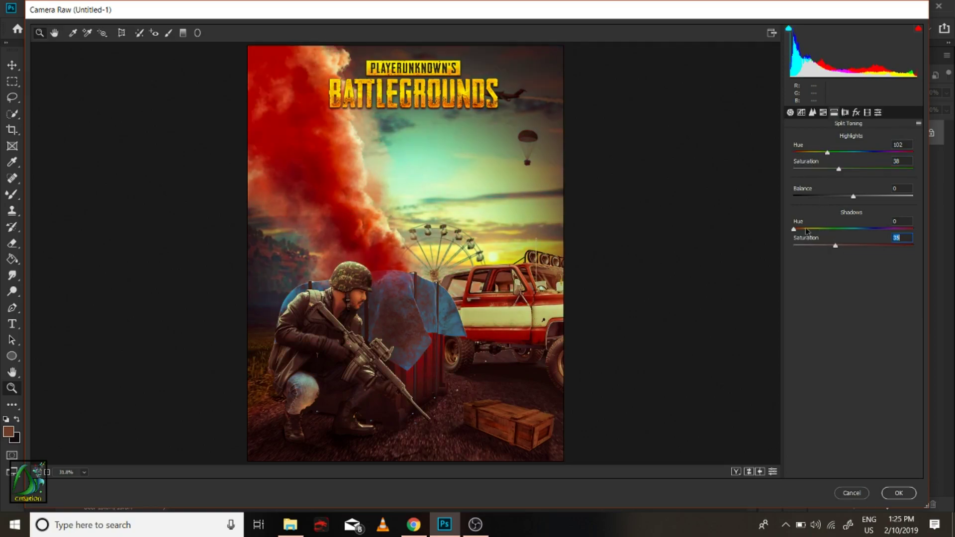
pyautogui.moveTo(795, 229); pyautogui.dragTo(920, 230)
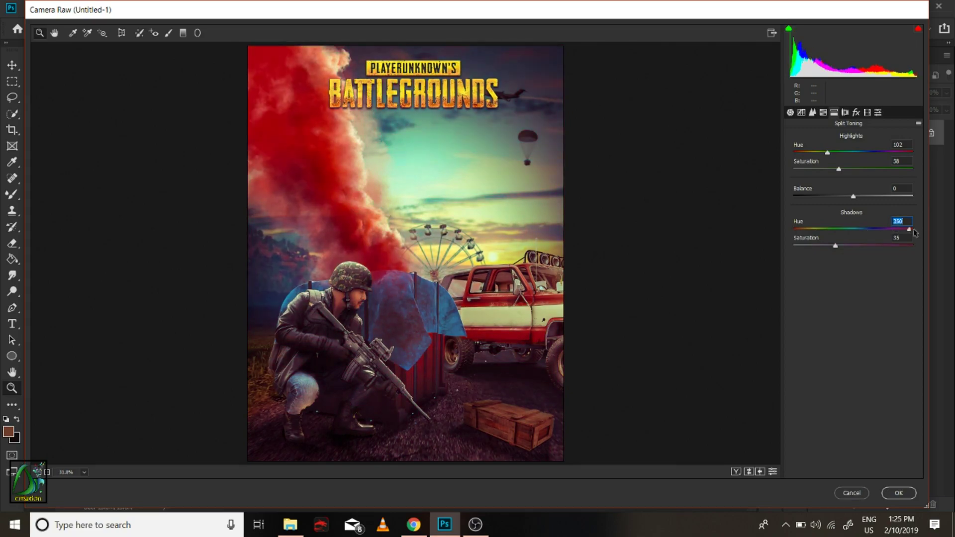
pyautogui.moveTo(836, 245); pyautogui.dragTo(801, 249)
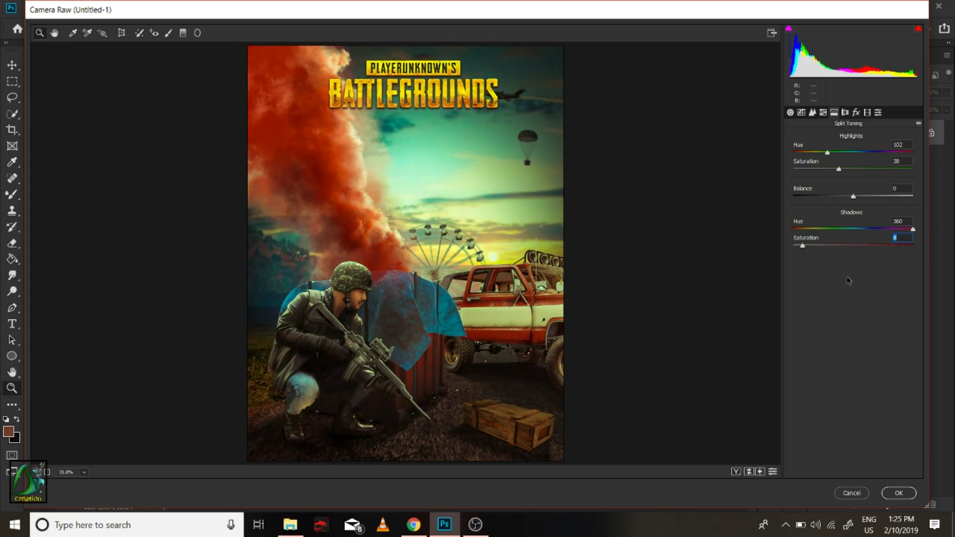
# Add luminance noise reduction 12 and check the soldier's face up close.
pyautogui.click(812, 112)
pyautogui.moveTo(801, 236); pyautogui.dragTo(807, 235)
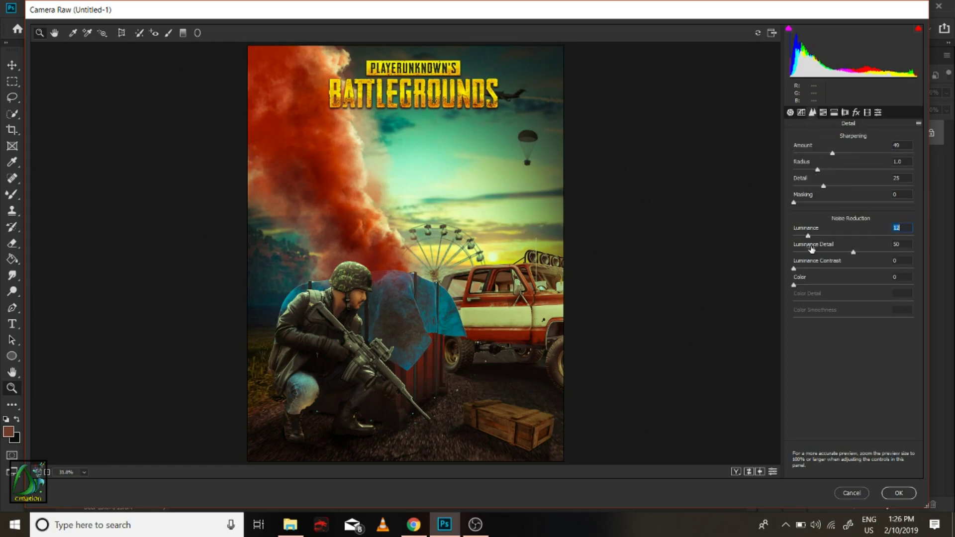
pyautogui.click(320, 285)
pyautogui.click(530, 367)
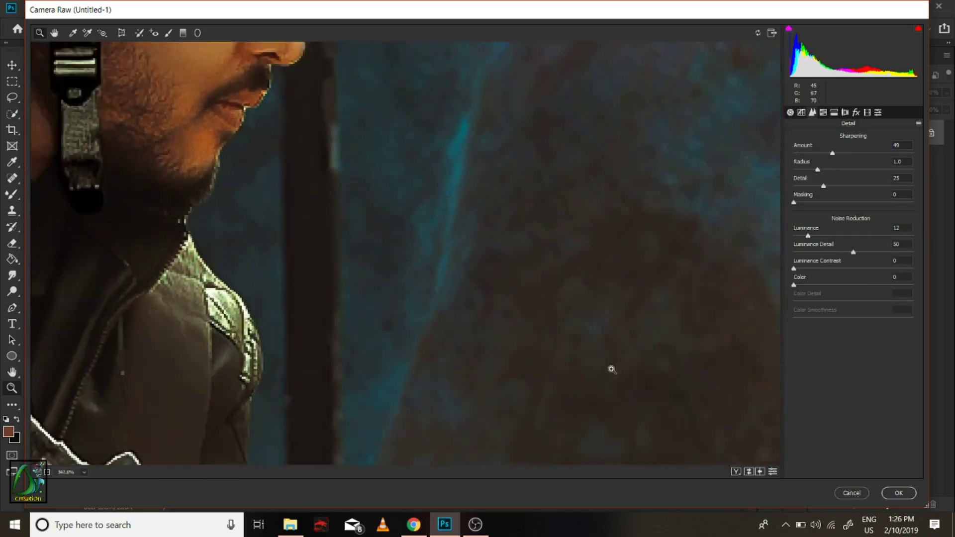
pyautogui.keyDown('alt'); pyautogui.click(461, 230); pyautogui.keyUp('alt')
pyautogui.keyDown('alt'); pyautogui.click(486, 188); pyautogui.keyUp('alt')
pyautogui.keyDown('alt'); pyautogui.click(411, 197); pyautogui.keyUp('alt')
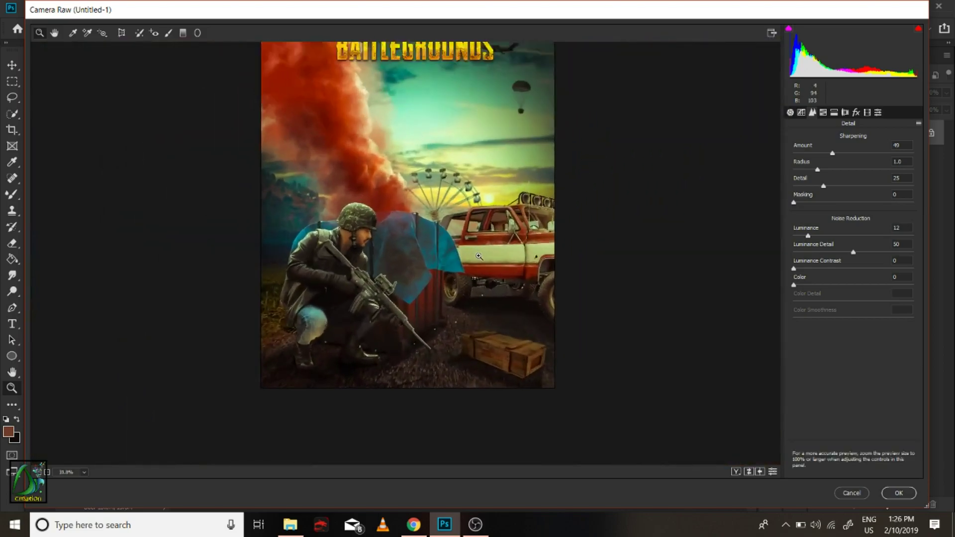
pyautogui.keyDown('alt'); pyautogui.click(447, 248); pyautogui.keyUp('alt')
# Apply the Camera Raw grade and inspect the graded crate cover up close.
pyautogui.press('Return')
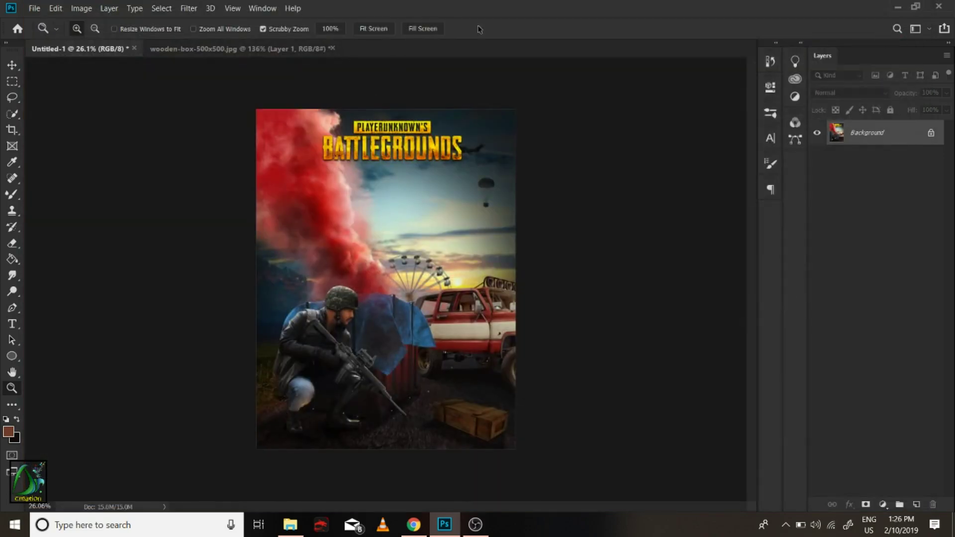
pyautogui.moveTo(437, 334); pyautogui.dragTo(2, 291)
pyautogui.click(14, 437)
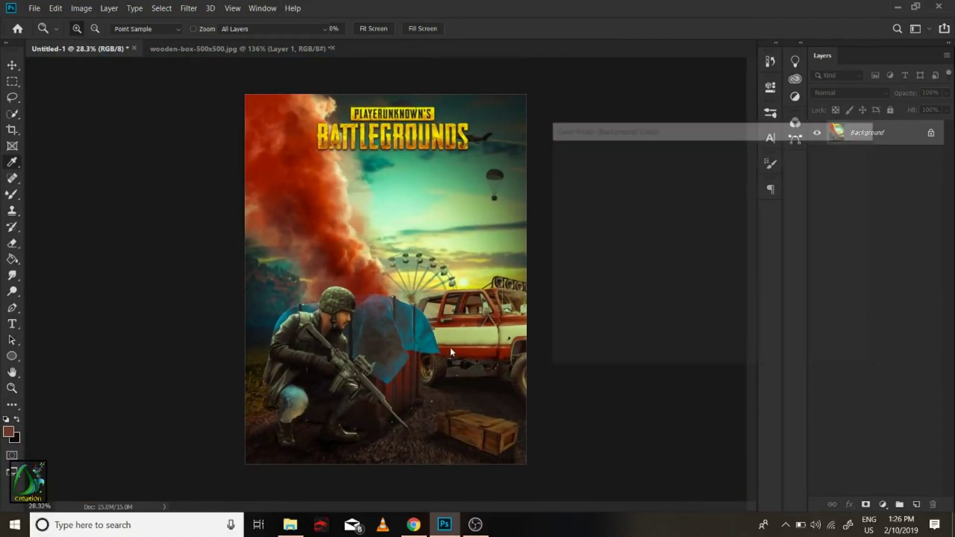
pyautogui.press('Escape')
pyautogui.moveTo(142, 175); pyautogui.dragTo(122, 82)
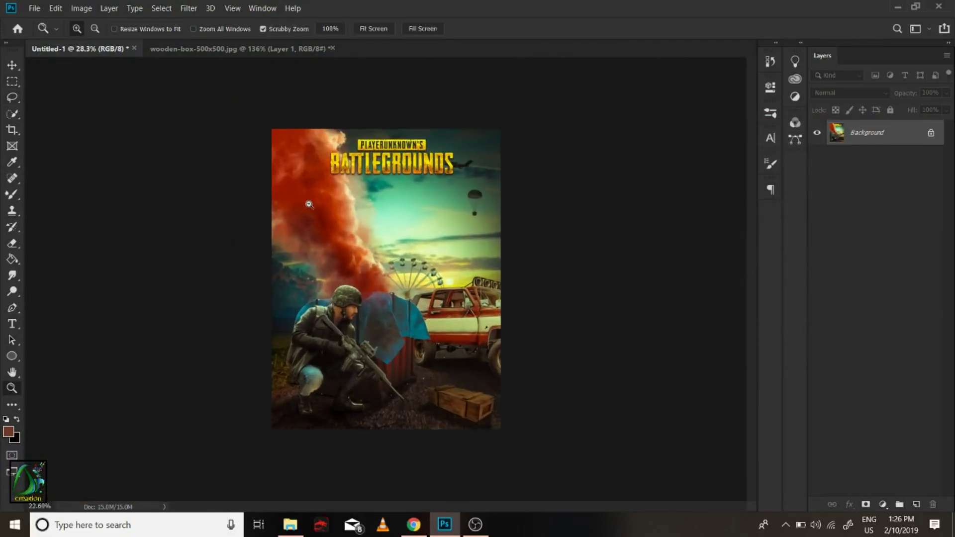
# Crop the poster to a 2:3 portrait ratio, extending the crop box downward.
pyautogui.click(12, 129)
pyautogui.click(97, 29)
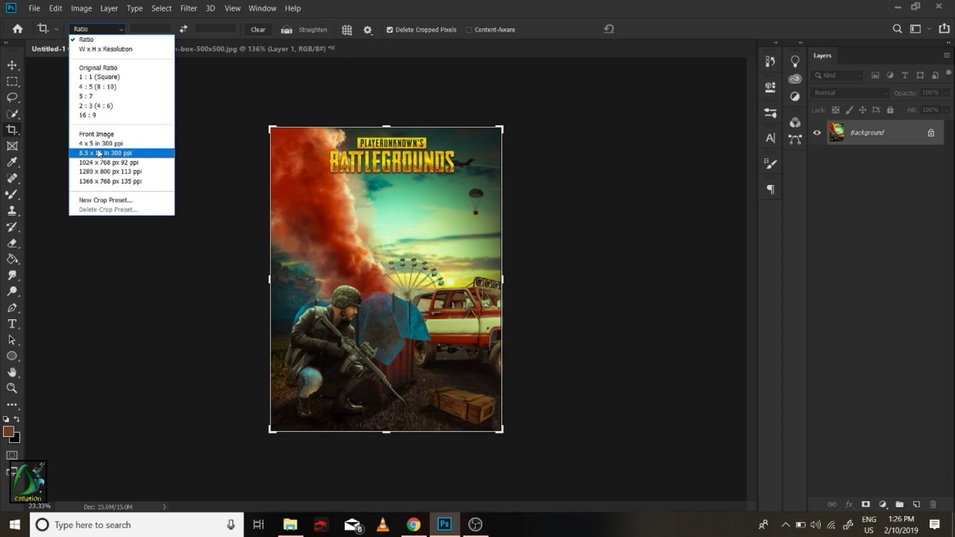
pyautogui.click(101, 100)
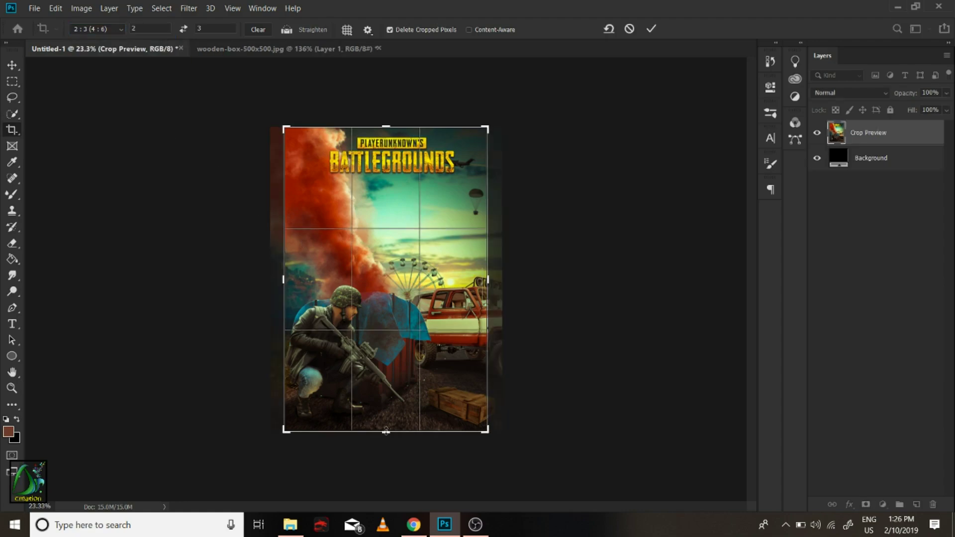
pyautogui.moveTo(386, 431); pyautogui.dragTo(389, 446)
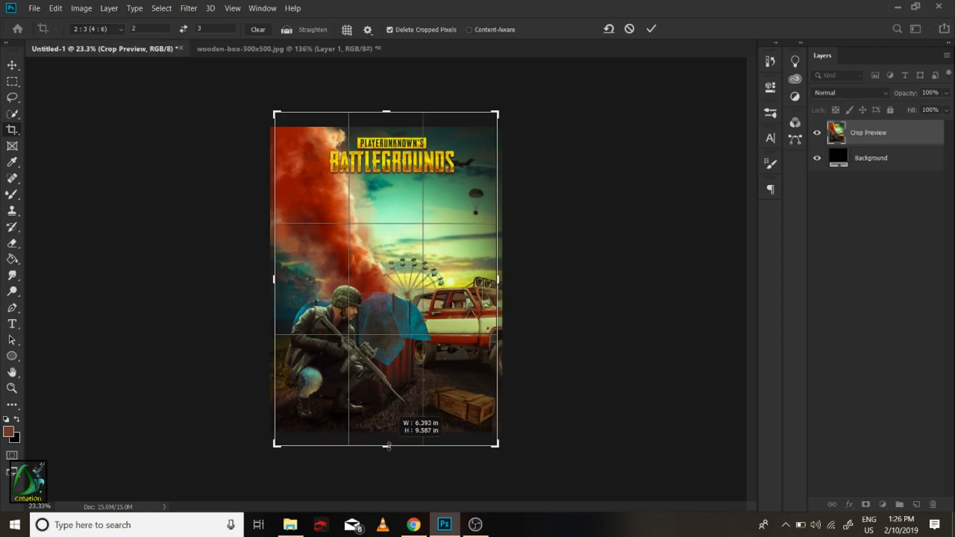
pyautogui.press('Return')
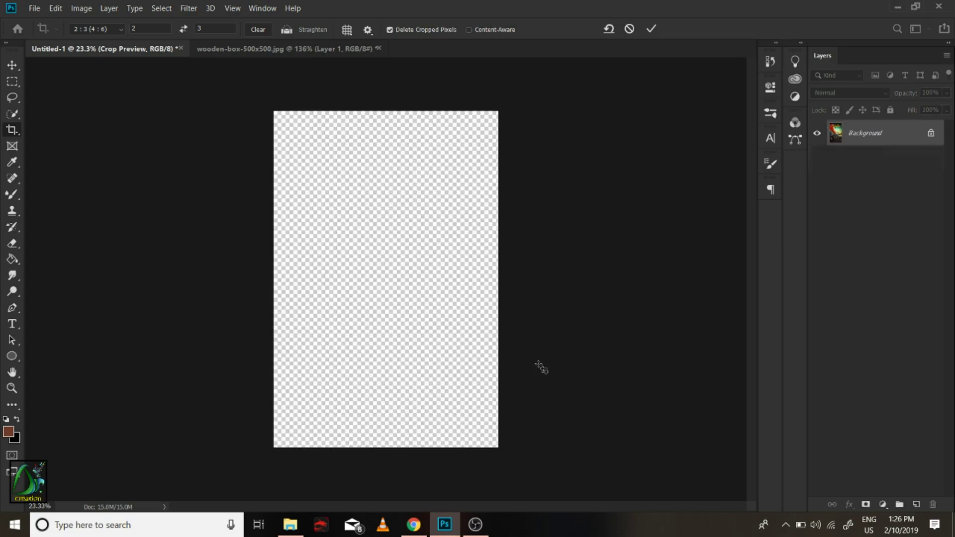
pyautogui.press('z')
pyautogui.moveTo(362, 247); pyautogui.dragTo(464, 259)
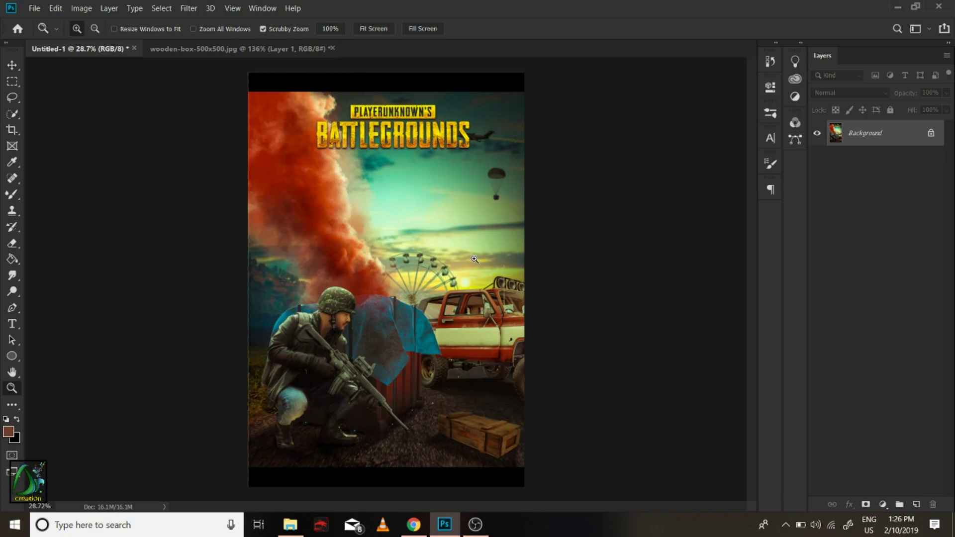
pyautogui.moveTo(476, 524)
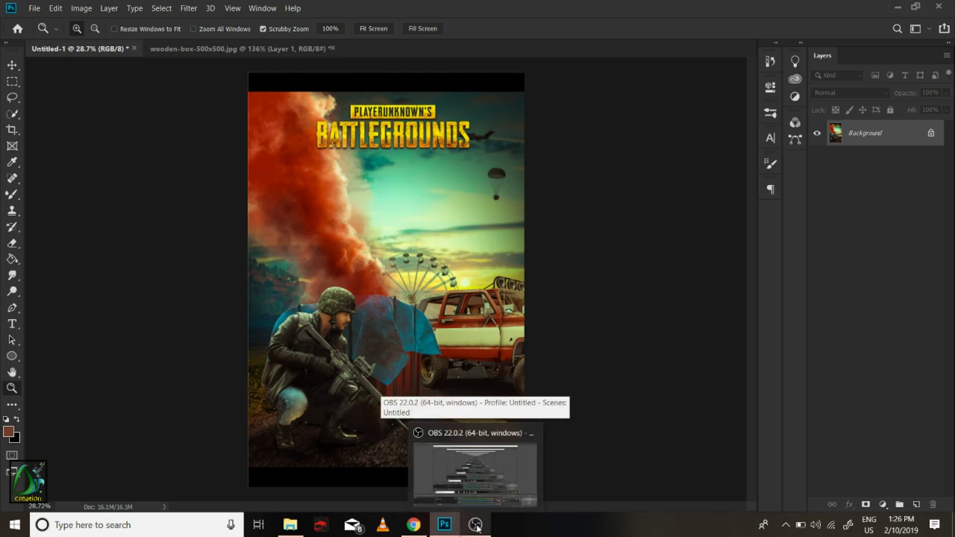
# Apply Hue/Saturation to the whole poster with Saturation -17 and Hue +4.
pyautogui.click(80, 8)
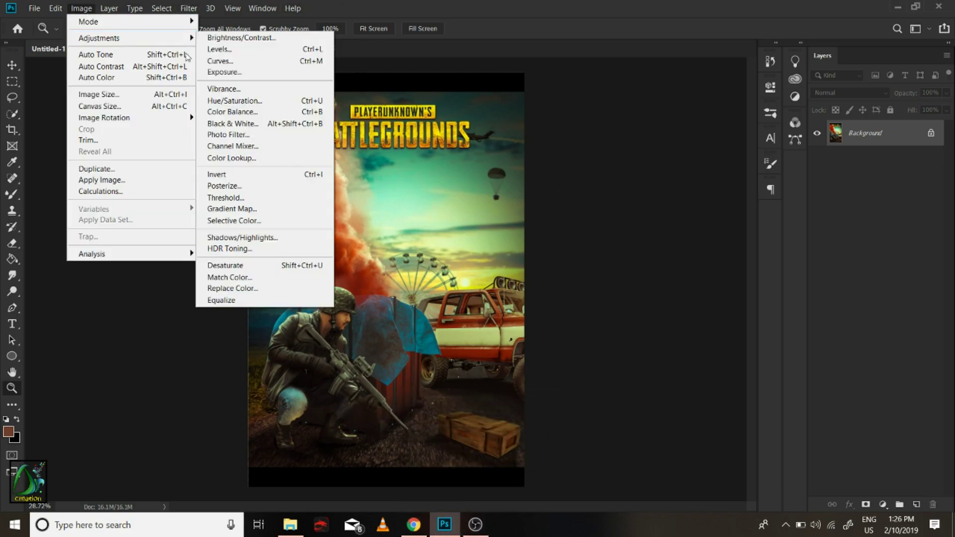
pyautogui.click(238, 219)
pyautogui.click(625, 180)
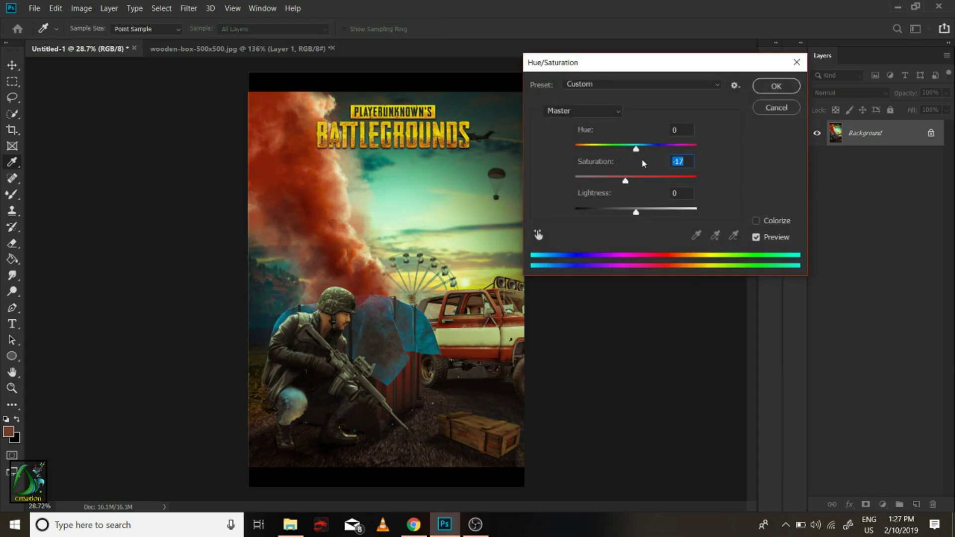
pyautogui.moveTo(636, 149); pyautogui.dragTo(634, 148)
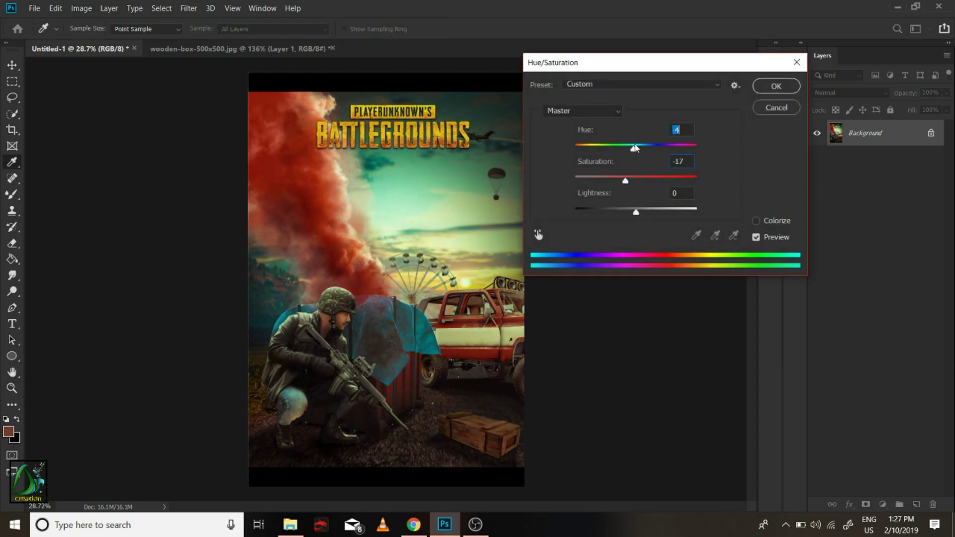
pyautogui.click(776, 87)
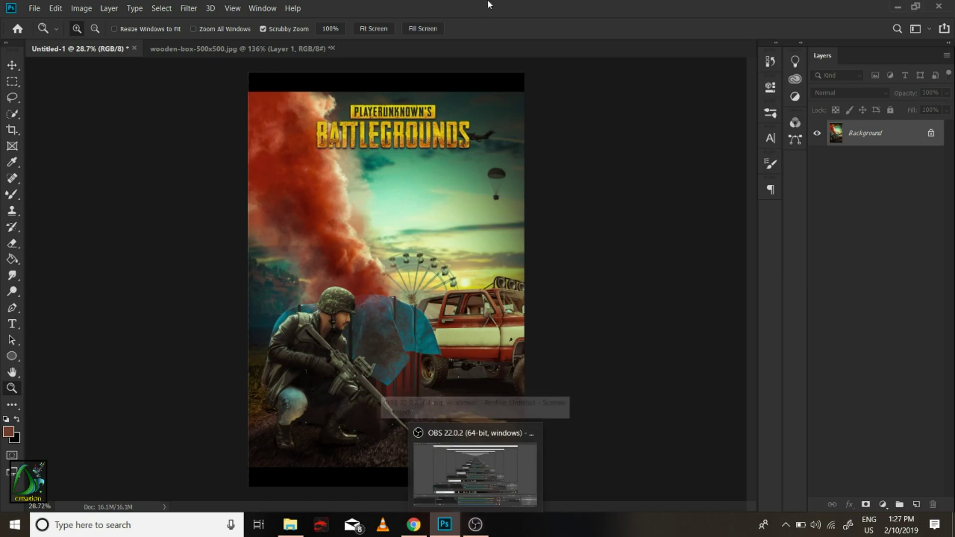
# Rerun Camera Raw and set HSL Hue for Reds and Oranges to -25.
pyautogui.click(189, 9)
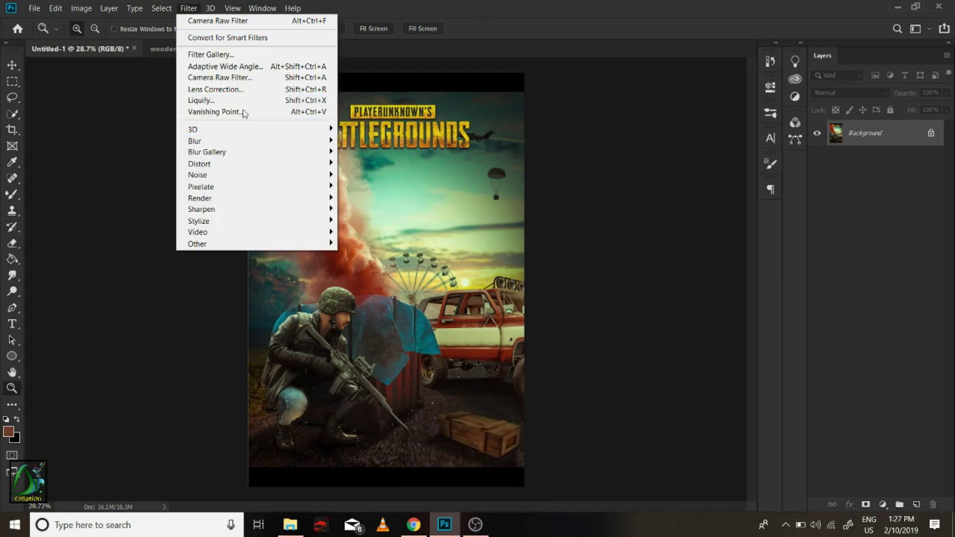
pyautogui.click(344, 120)
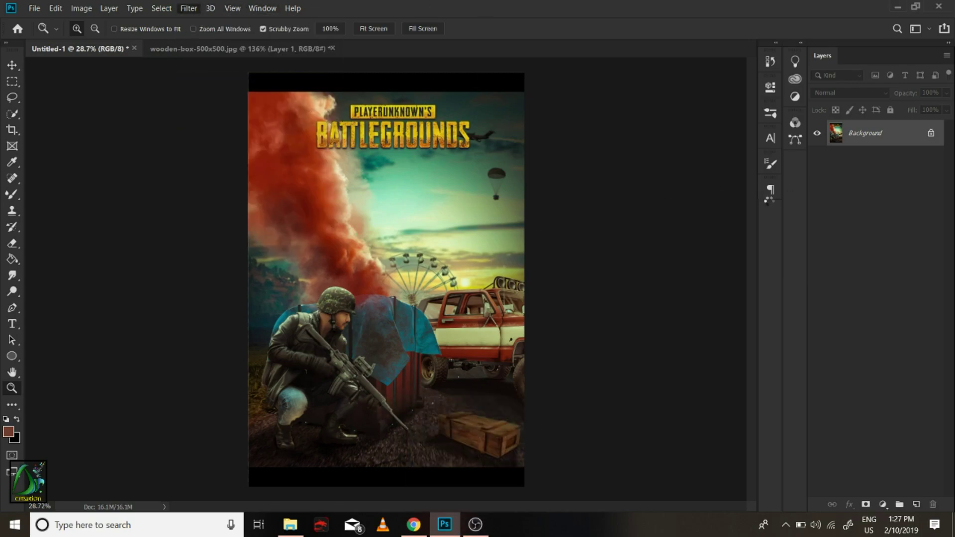
pyautogui.click(824, 112)
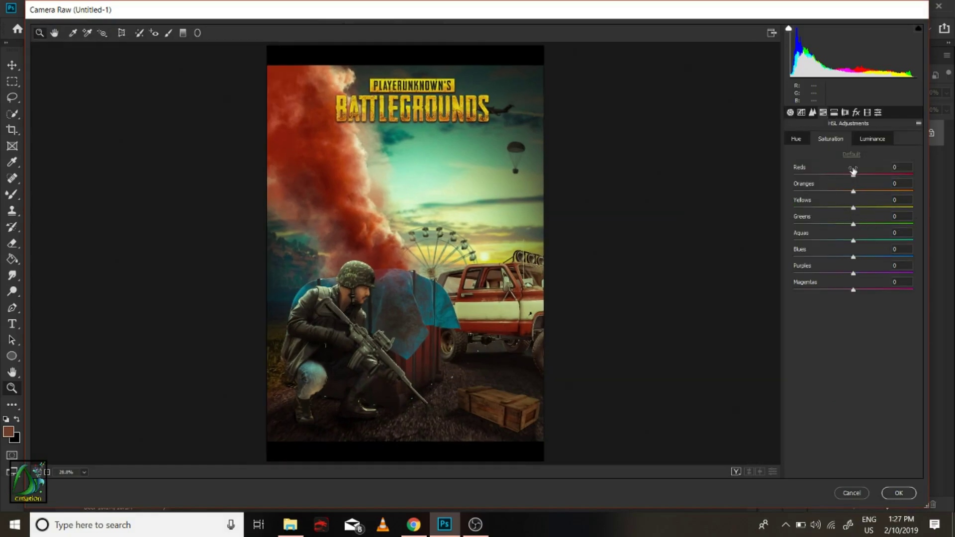
pyautogui.moveTo(854, 170)
pyautogui.mouseDown()
pyautogui.moveTo(842, 168)
pyautogui.moveTo(848, 186)
pyautogui.mouseUp()
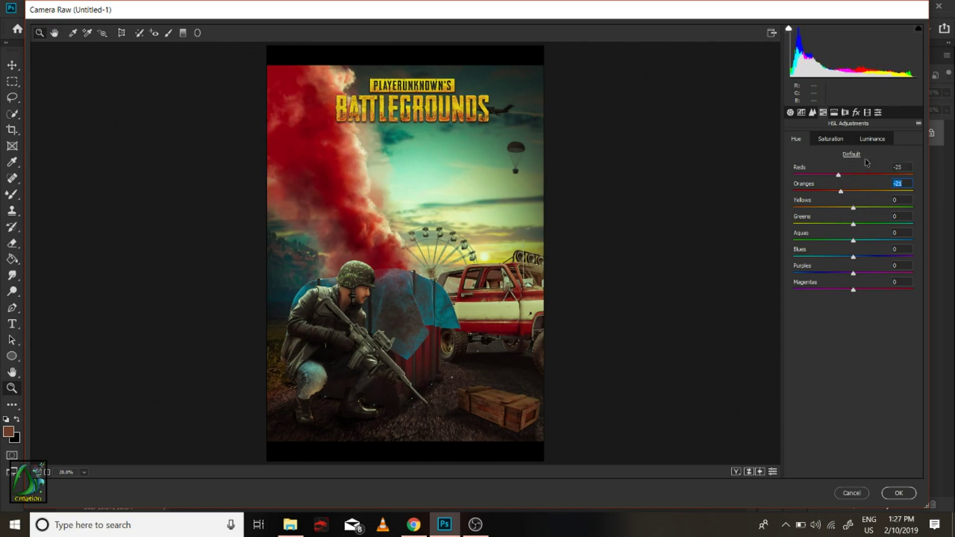
pyautogui.click(898, 493)
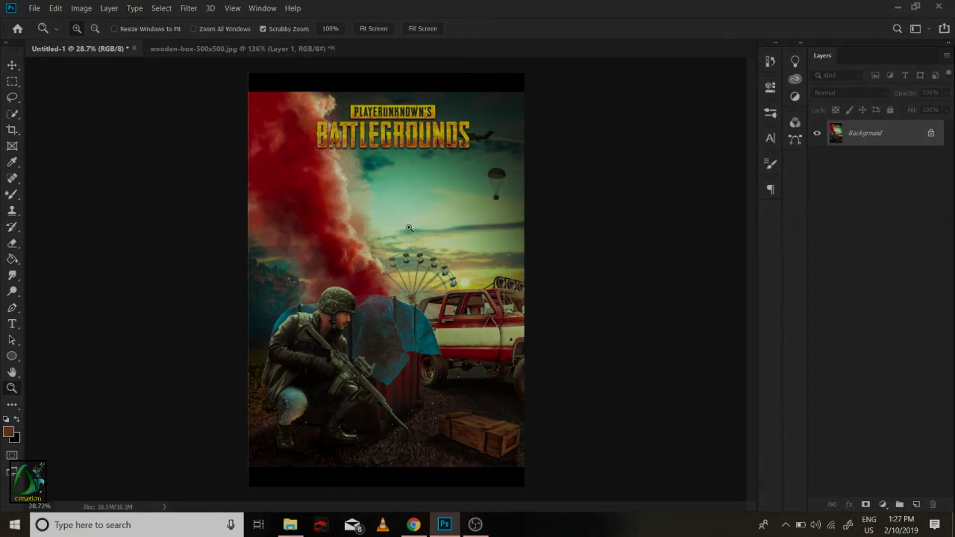